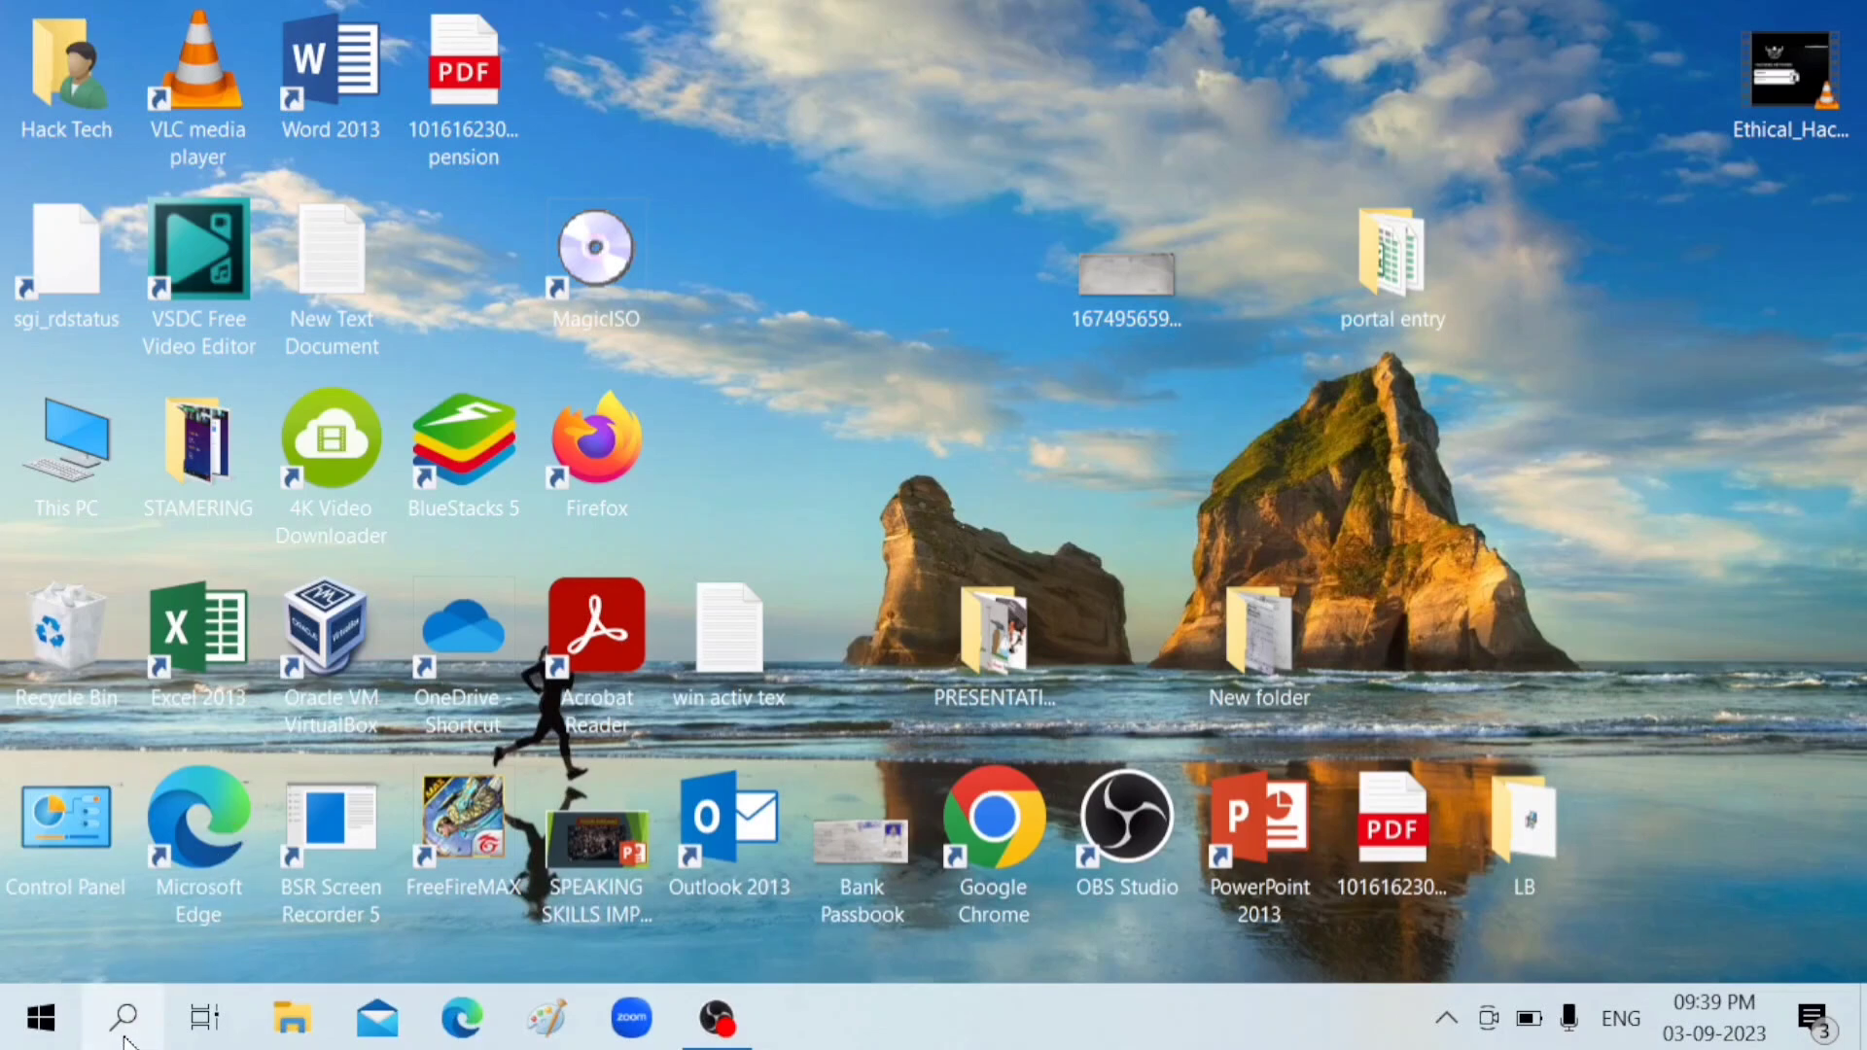
Step: Search Windows for "backgr" and open the Background apps system settings
click(124, 1012)
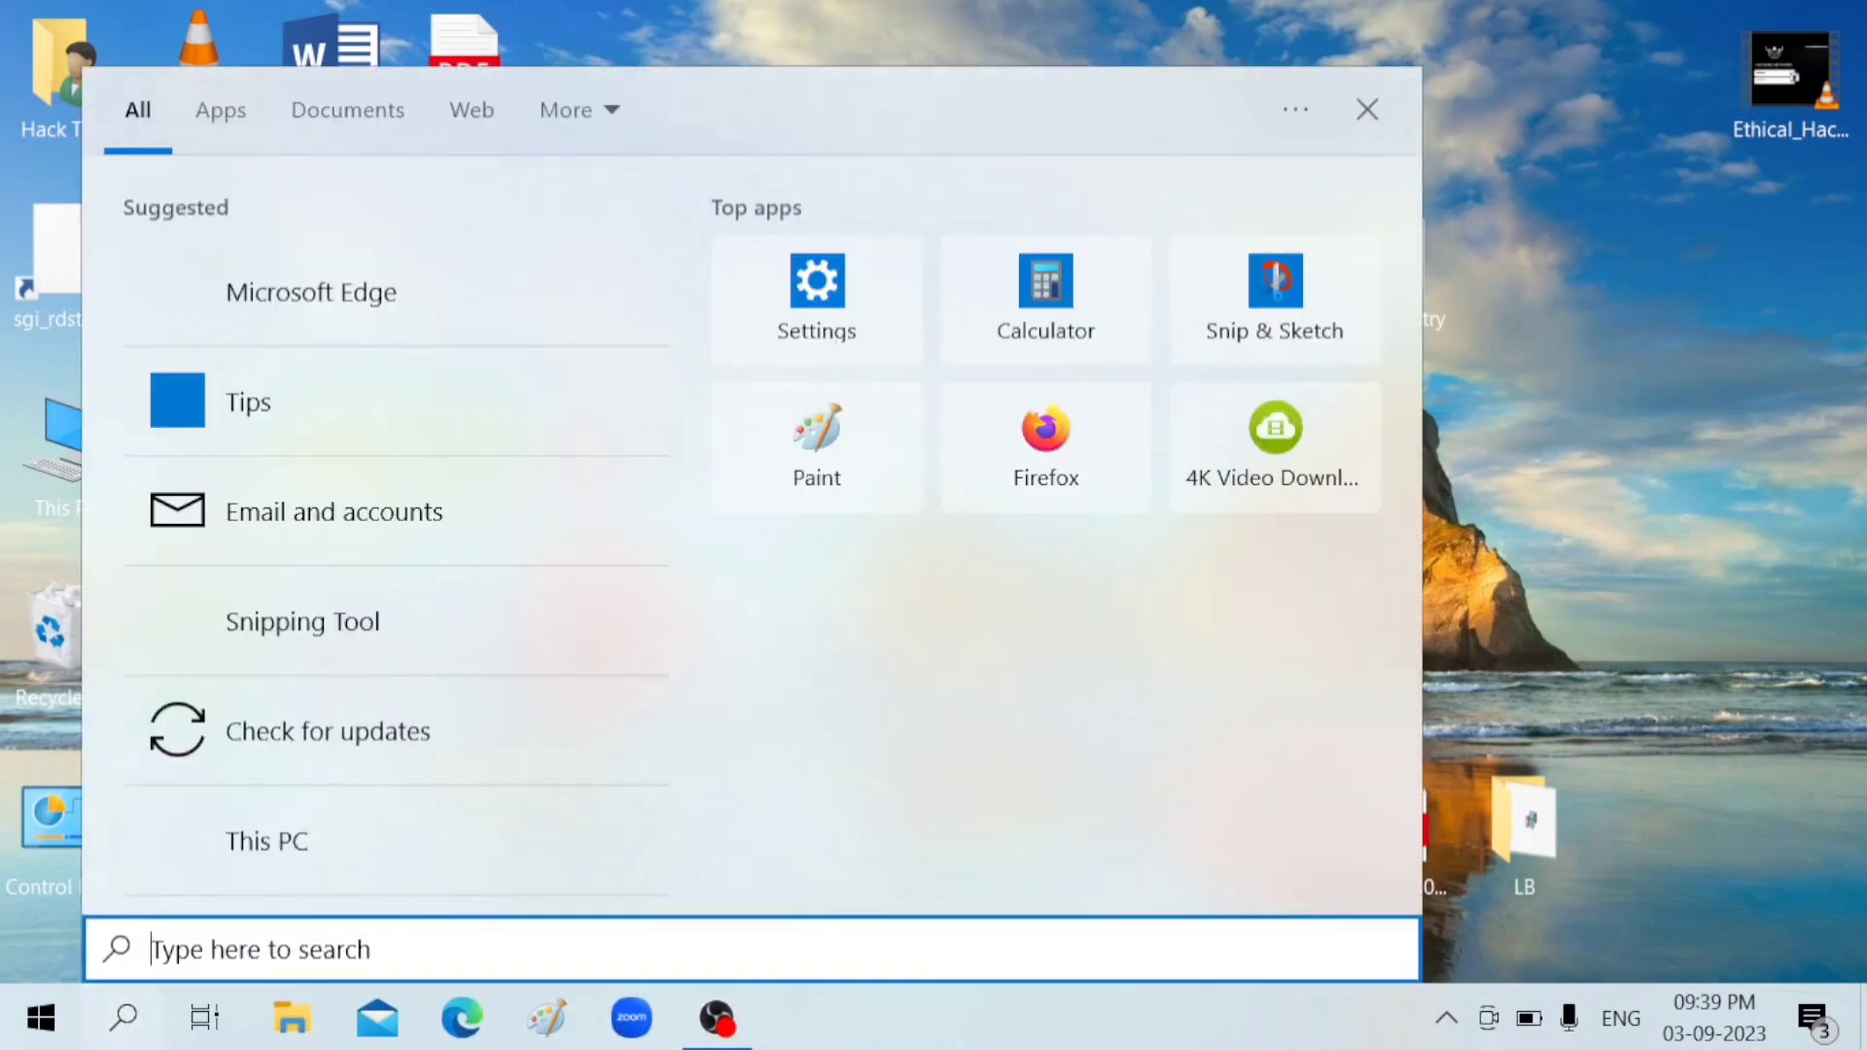
text(ba)
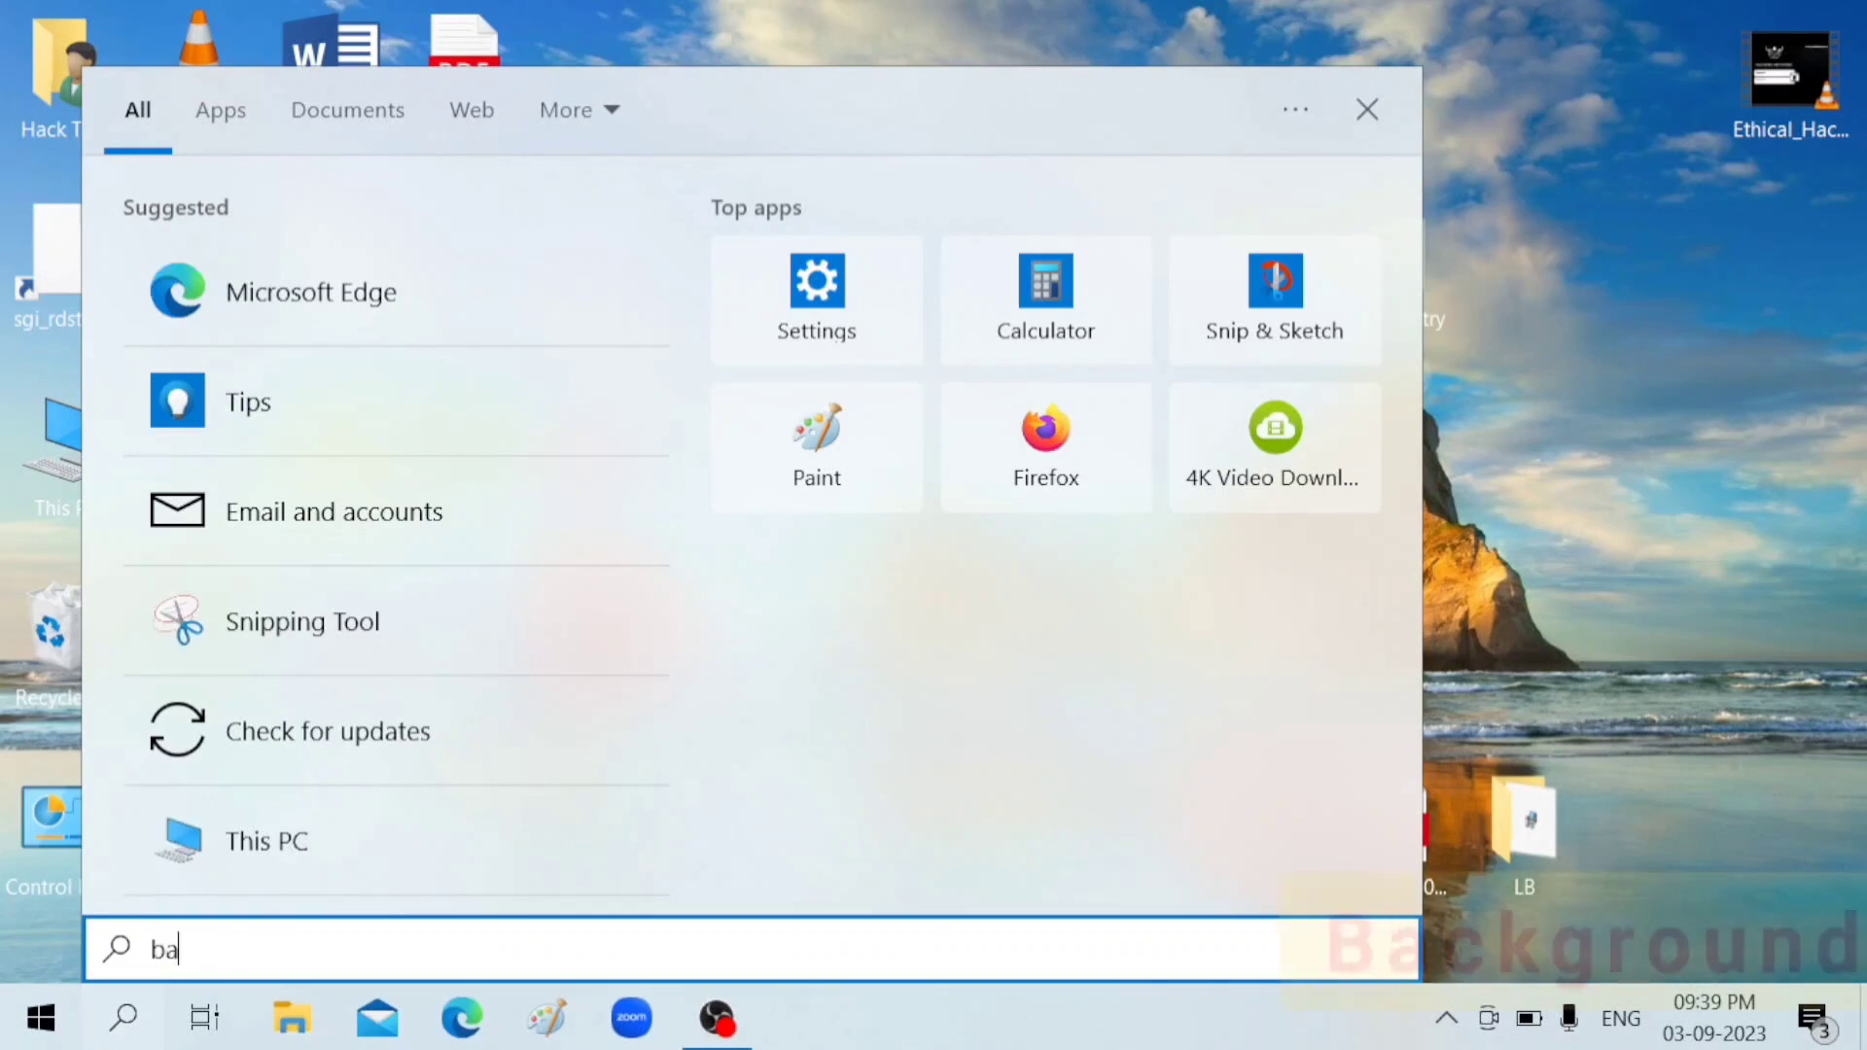
text(ck)
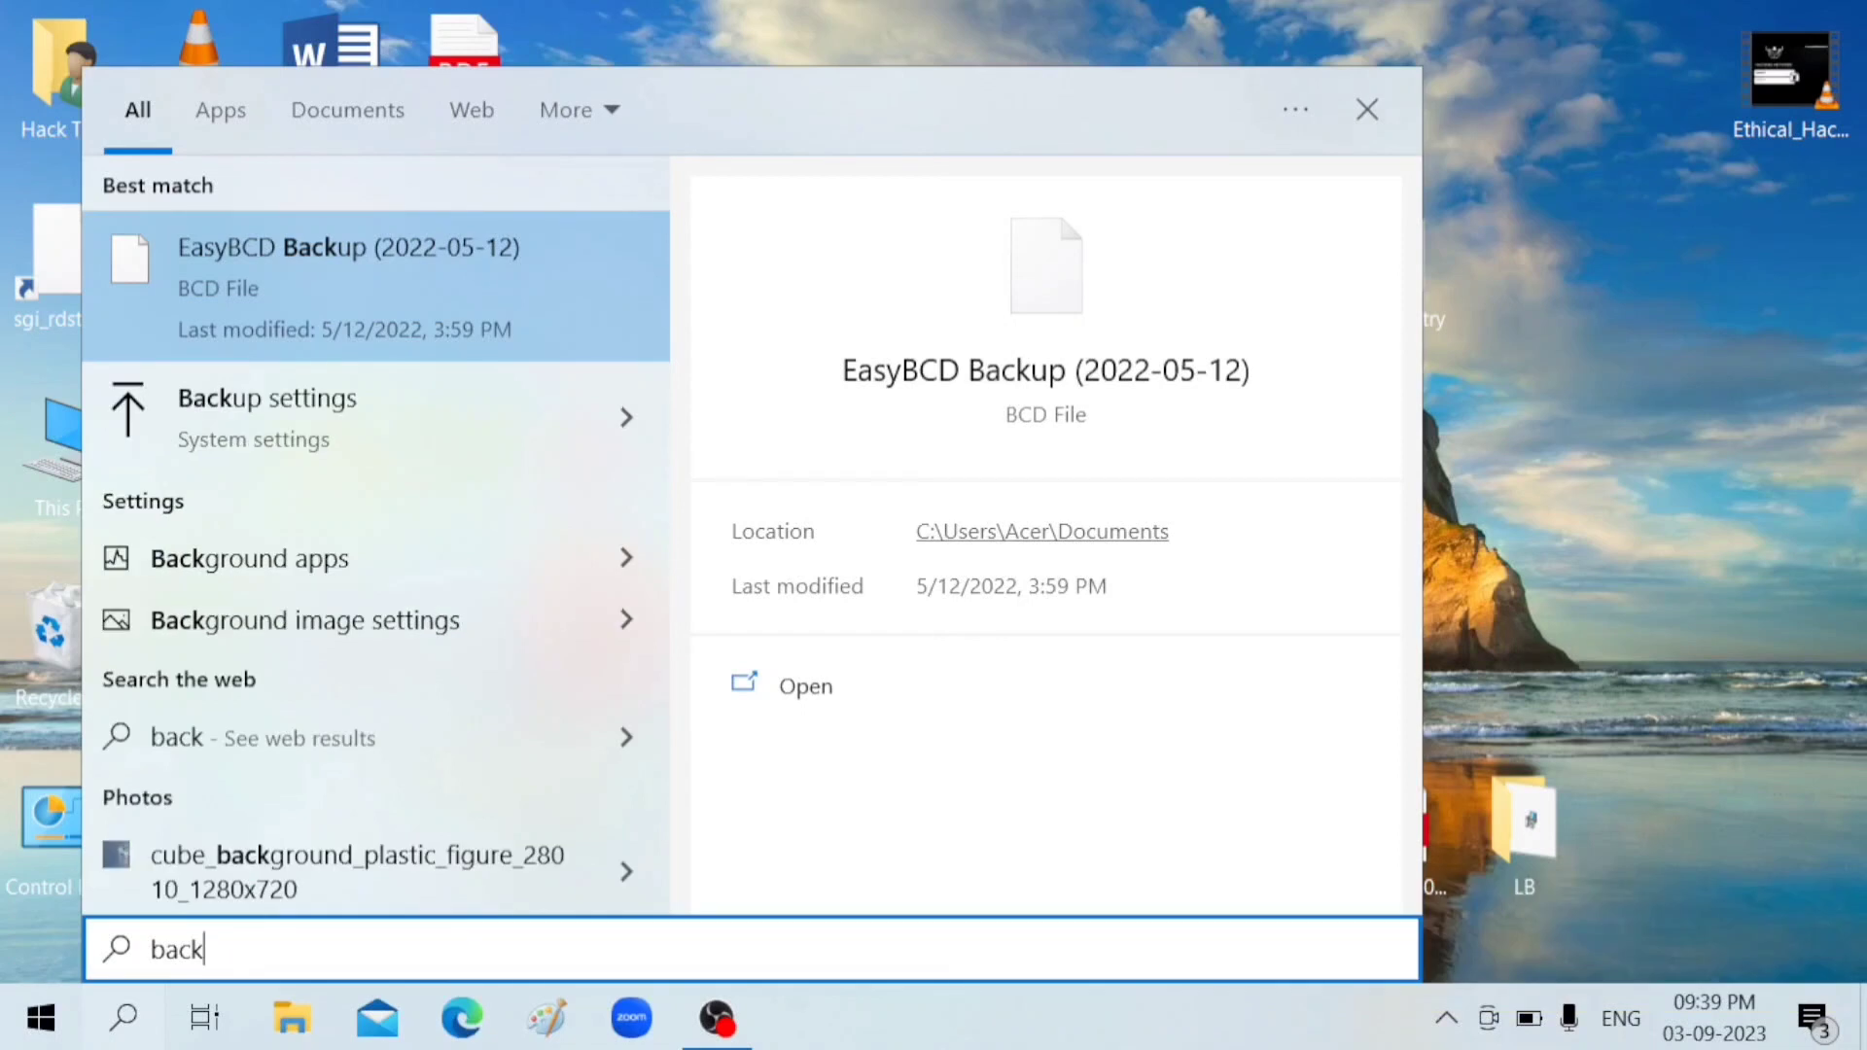
text(gr)
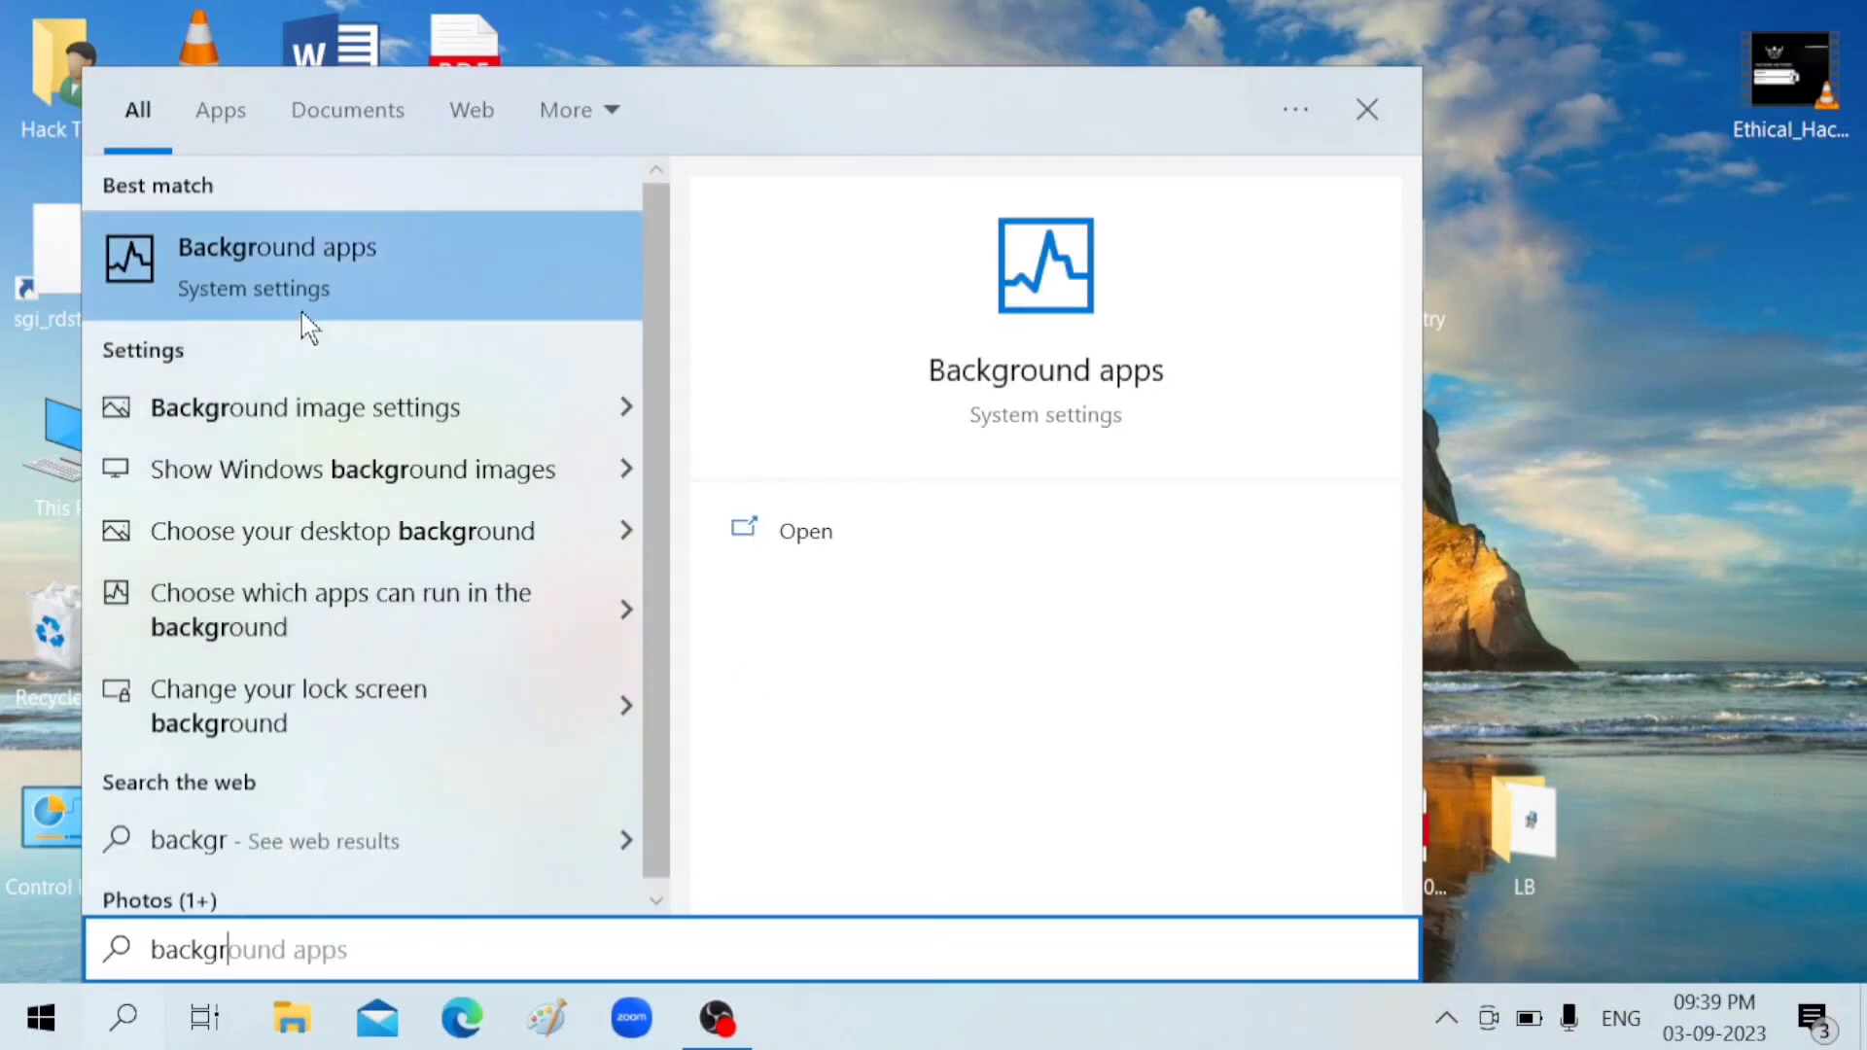
click(358, 225)
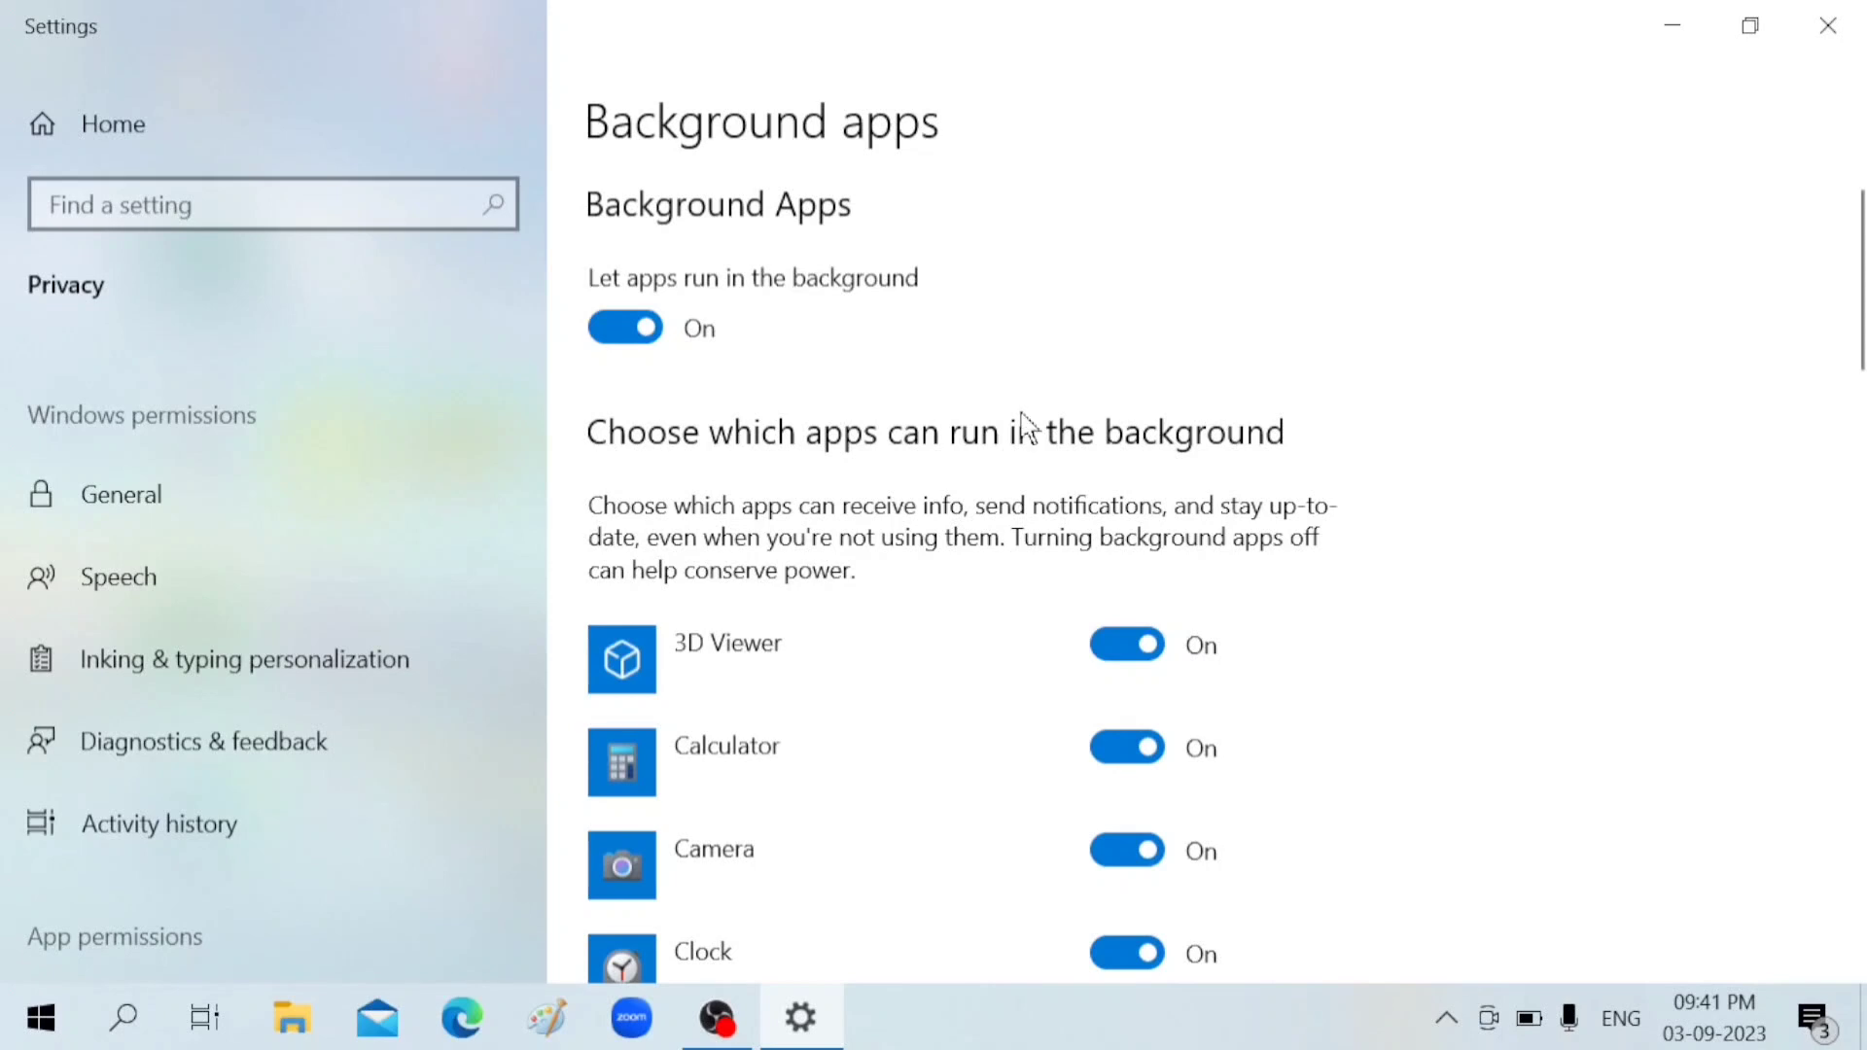
Step: Look through the background apps list and turn off background running for 3D Viewer, Calculator, Camera and Clock
scroll(1235, 598, down, 3)
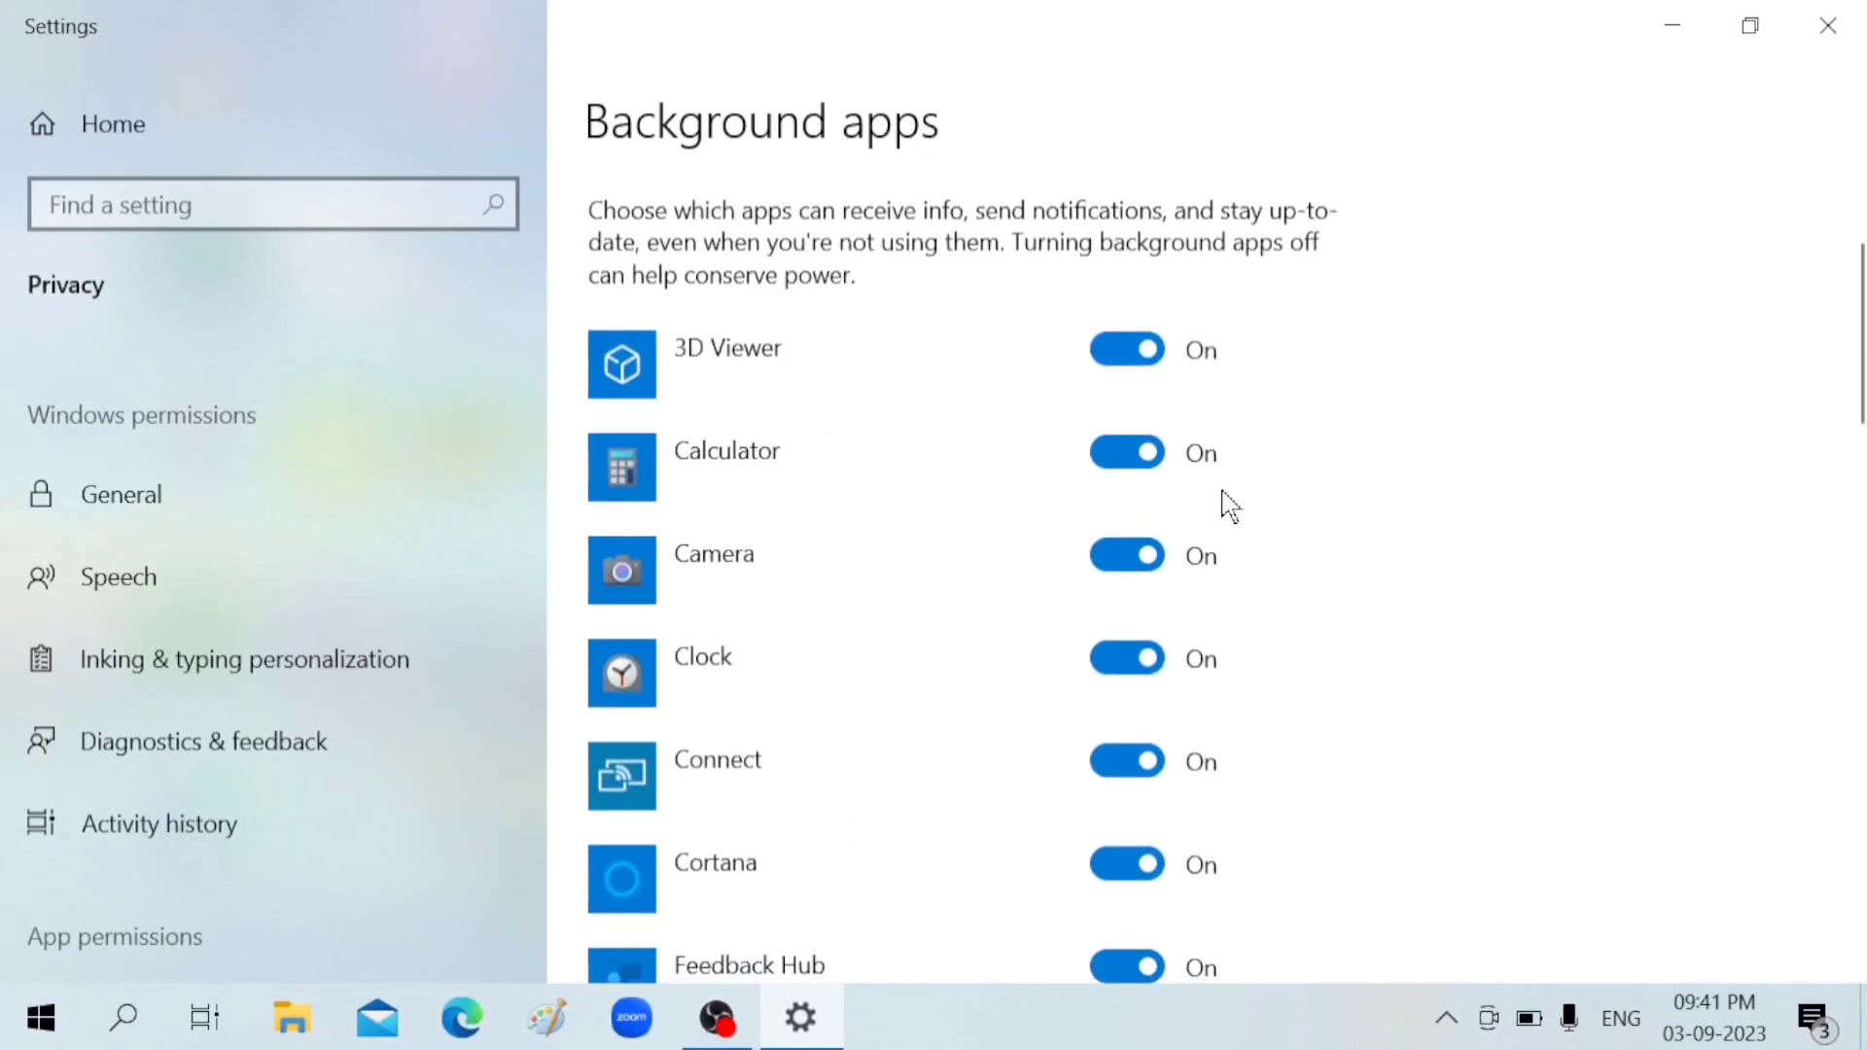
scroll(1230, 506, up, 3)
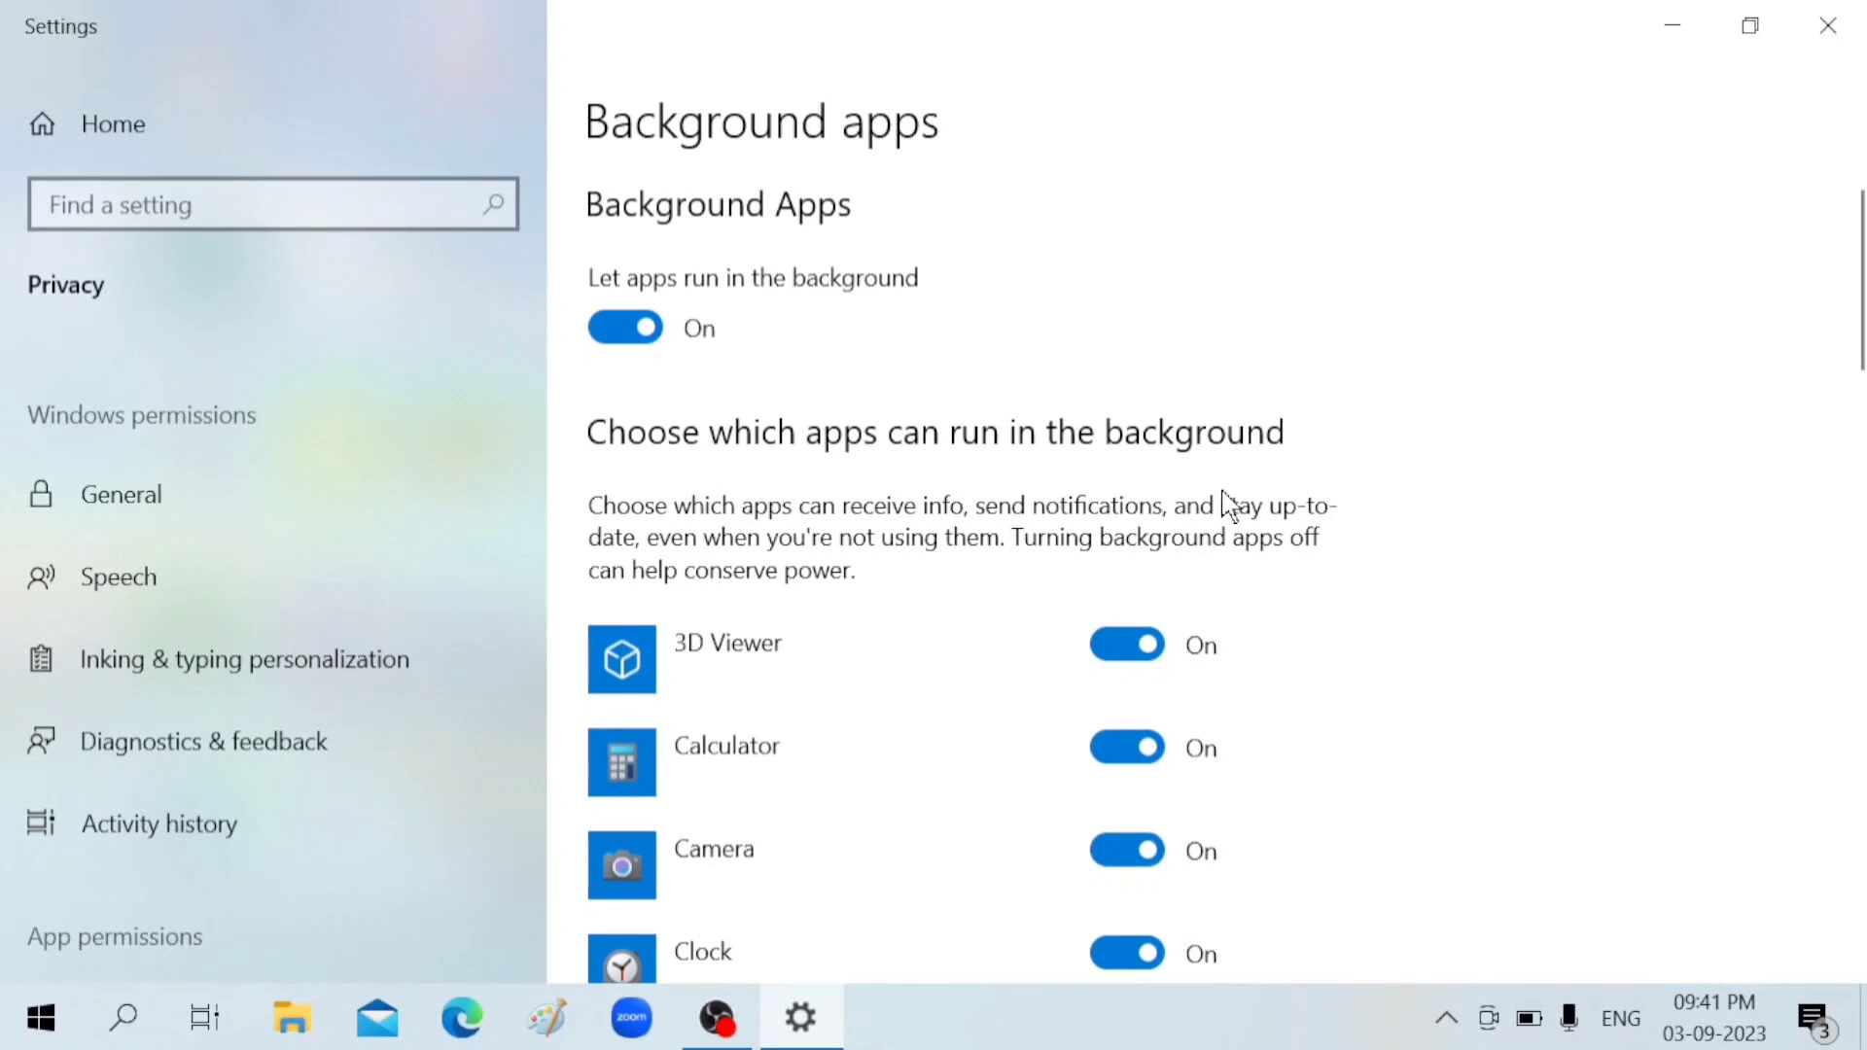
scroll(1227, 505, down, 4)
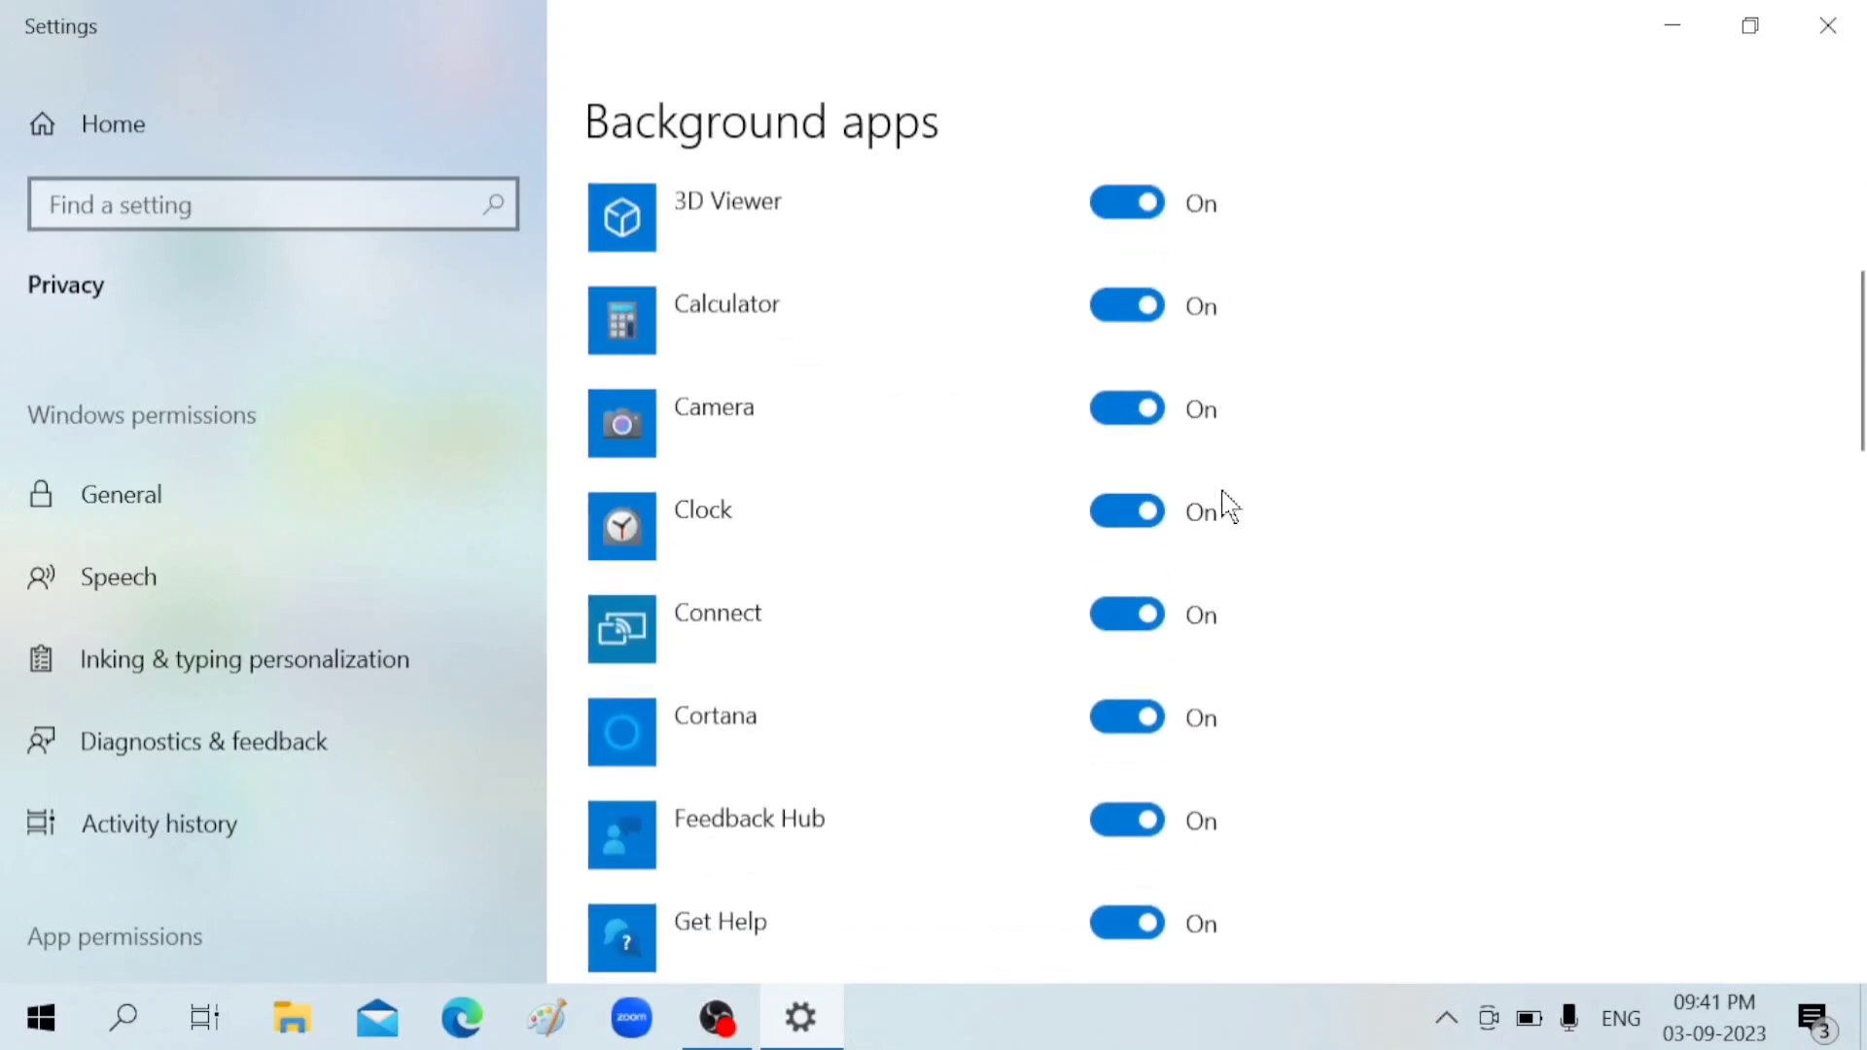
scroll(1227, 505, down, 10)
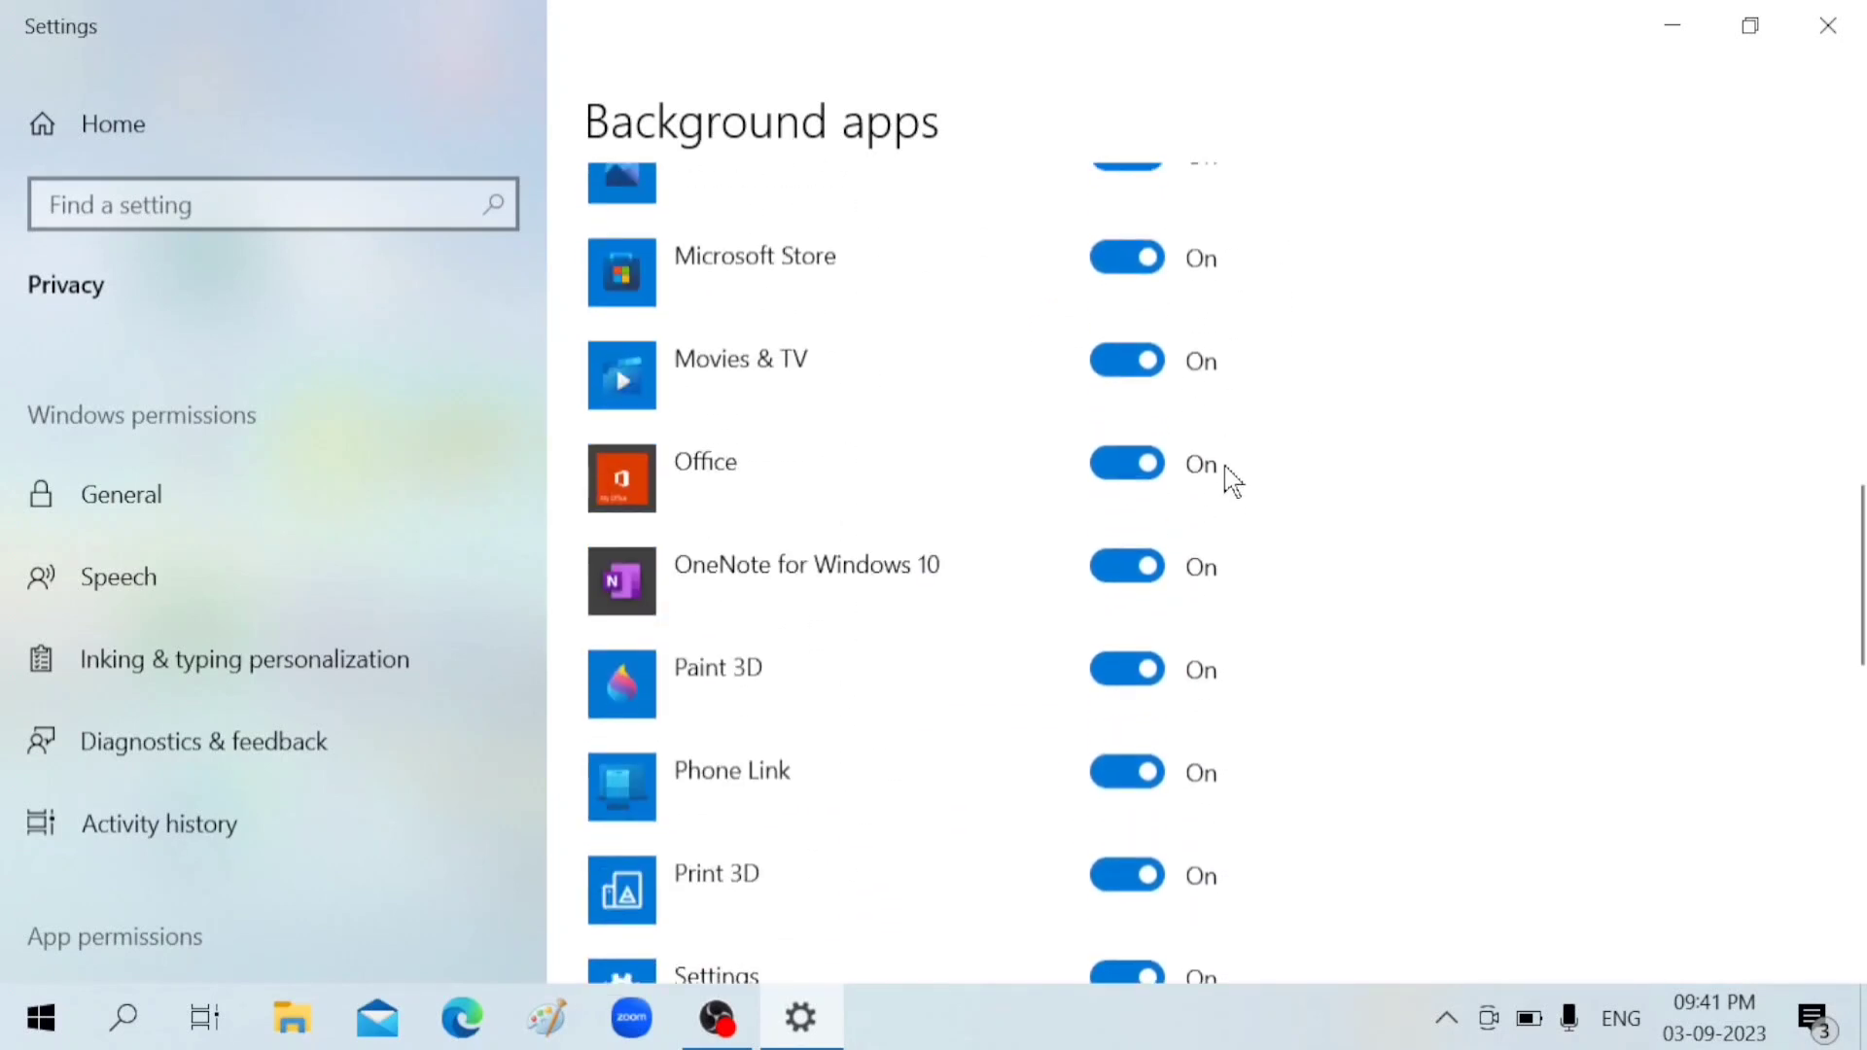
scroll(1230, 479, down, 4)
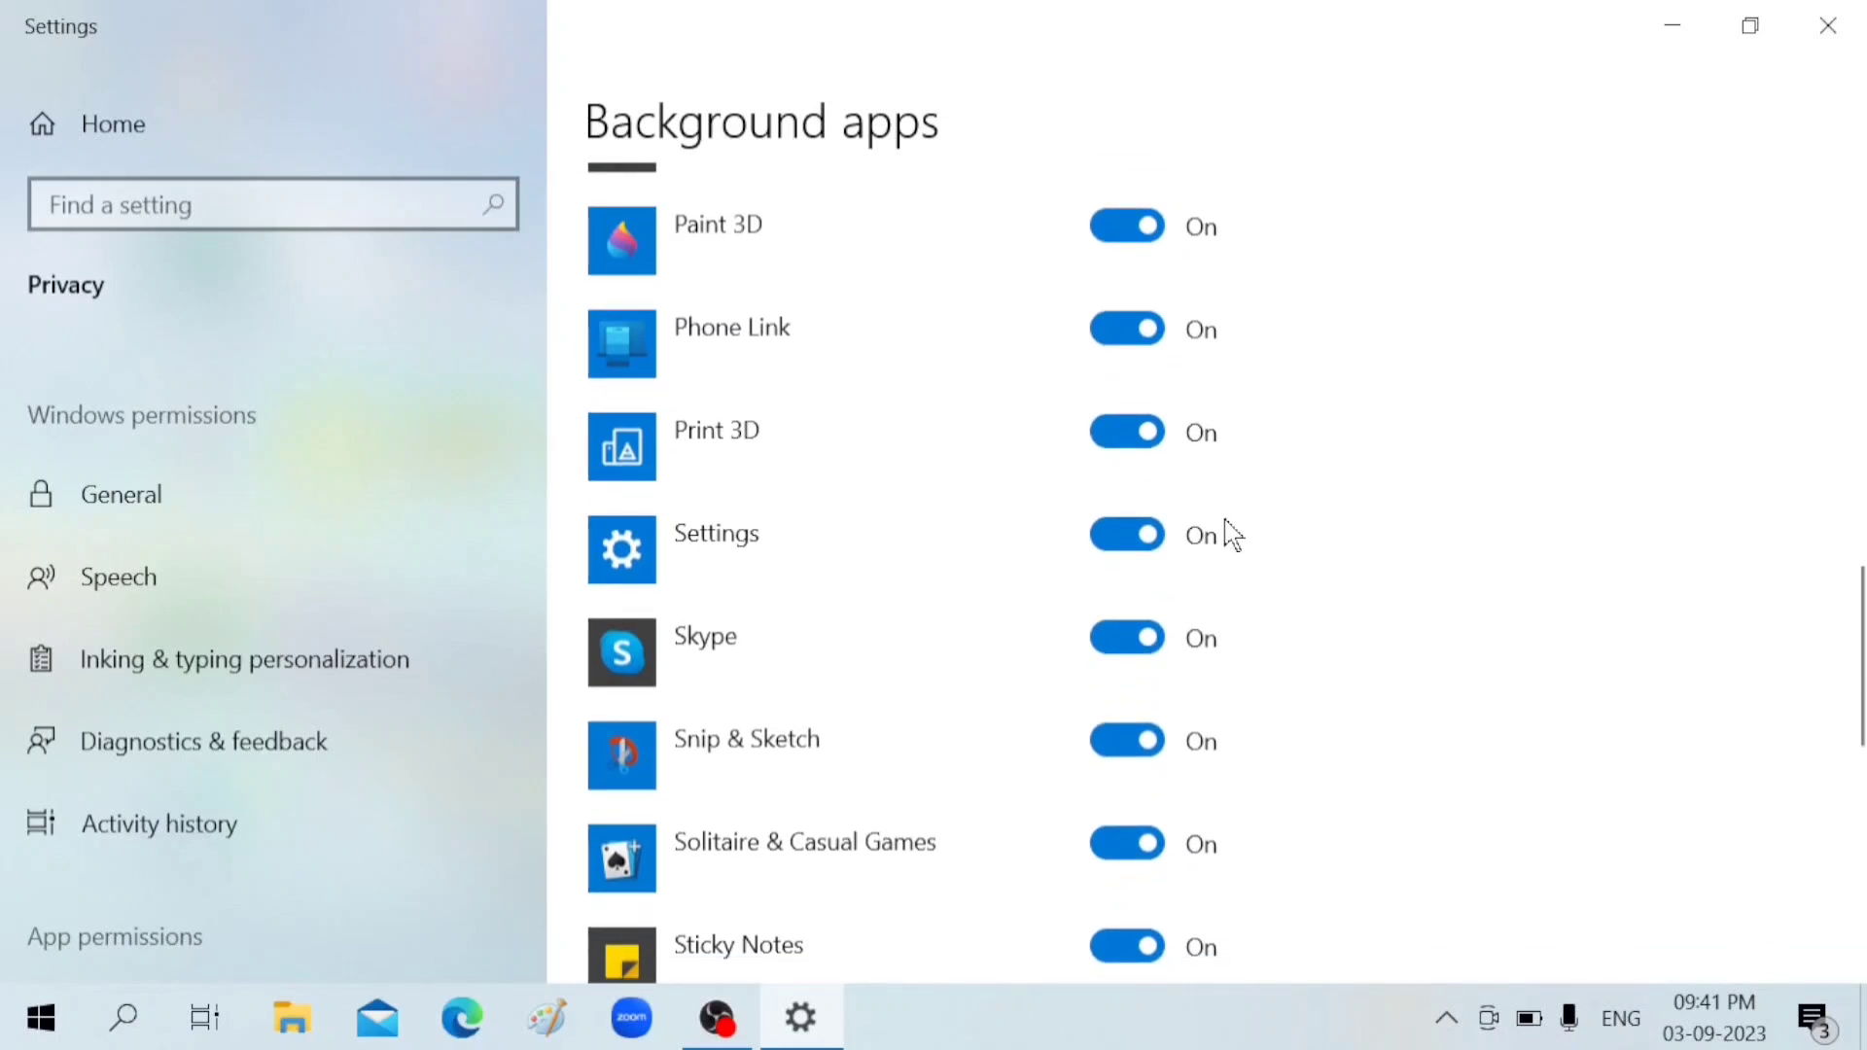
scroll(1230, 534, up, 14)
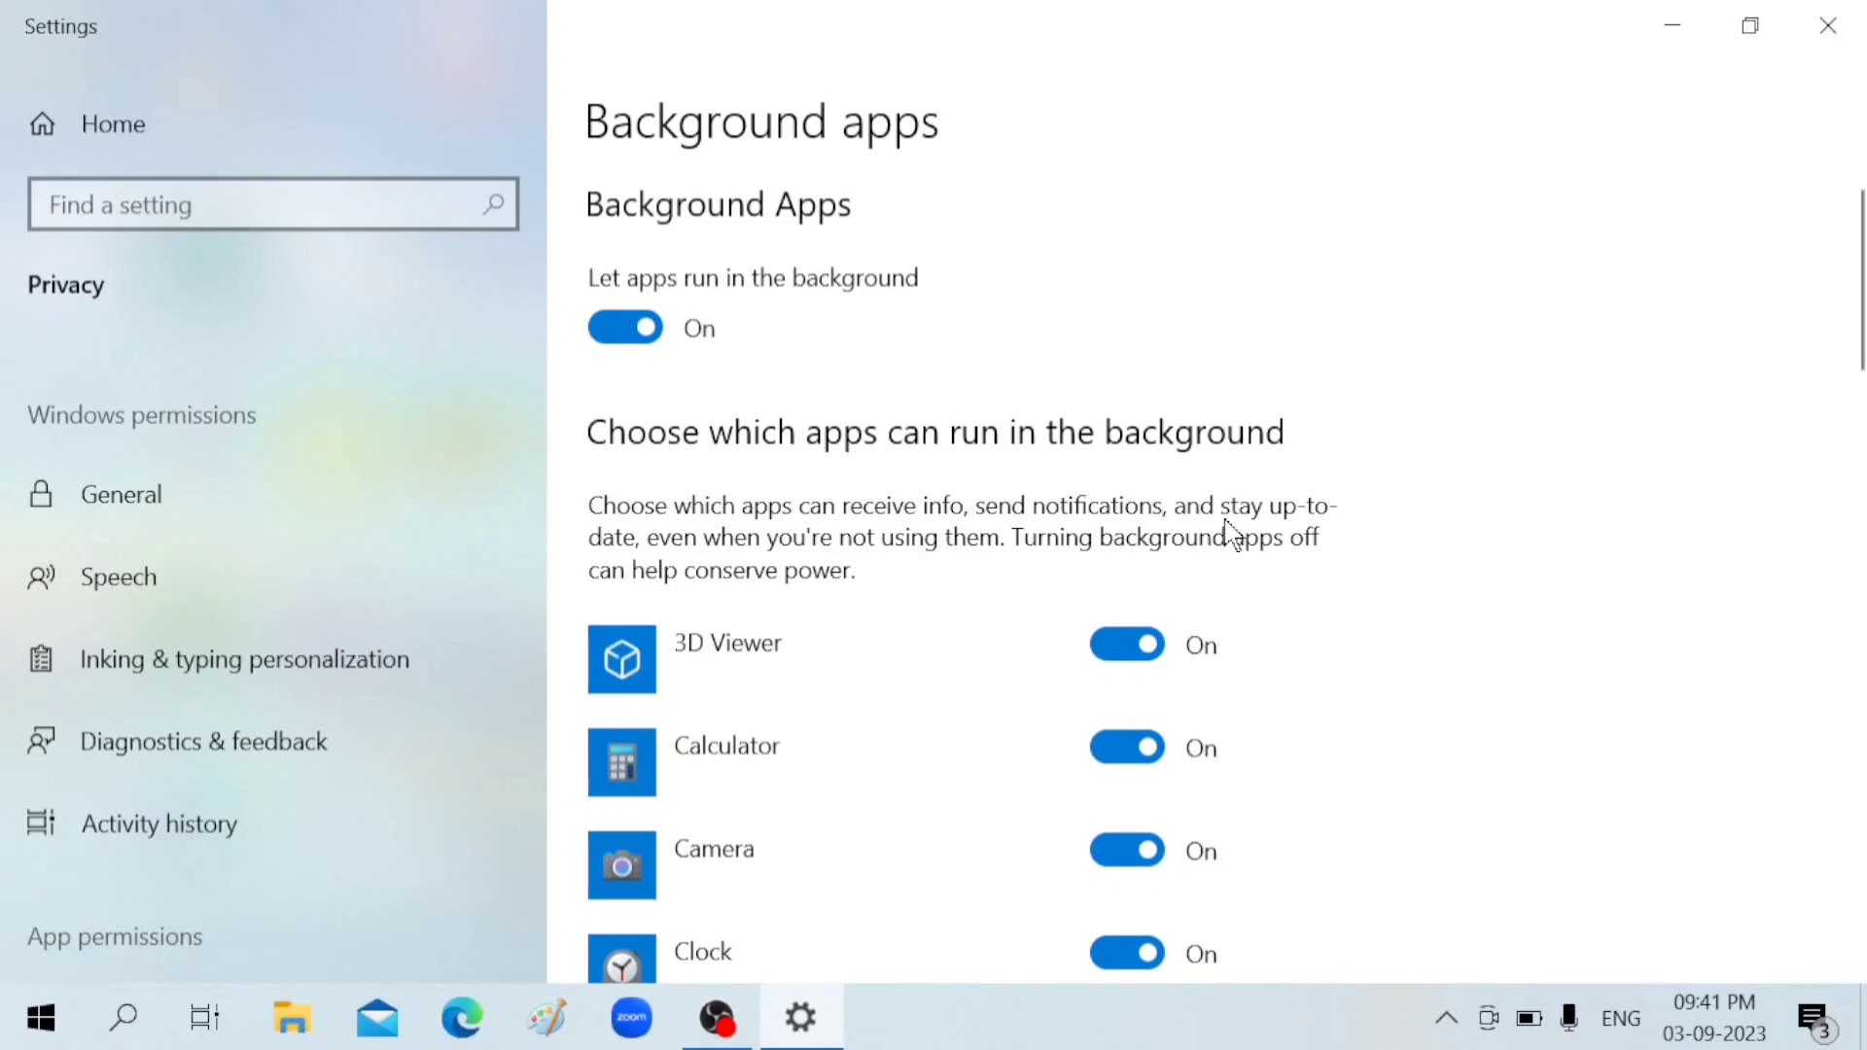
click(1126, 660)
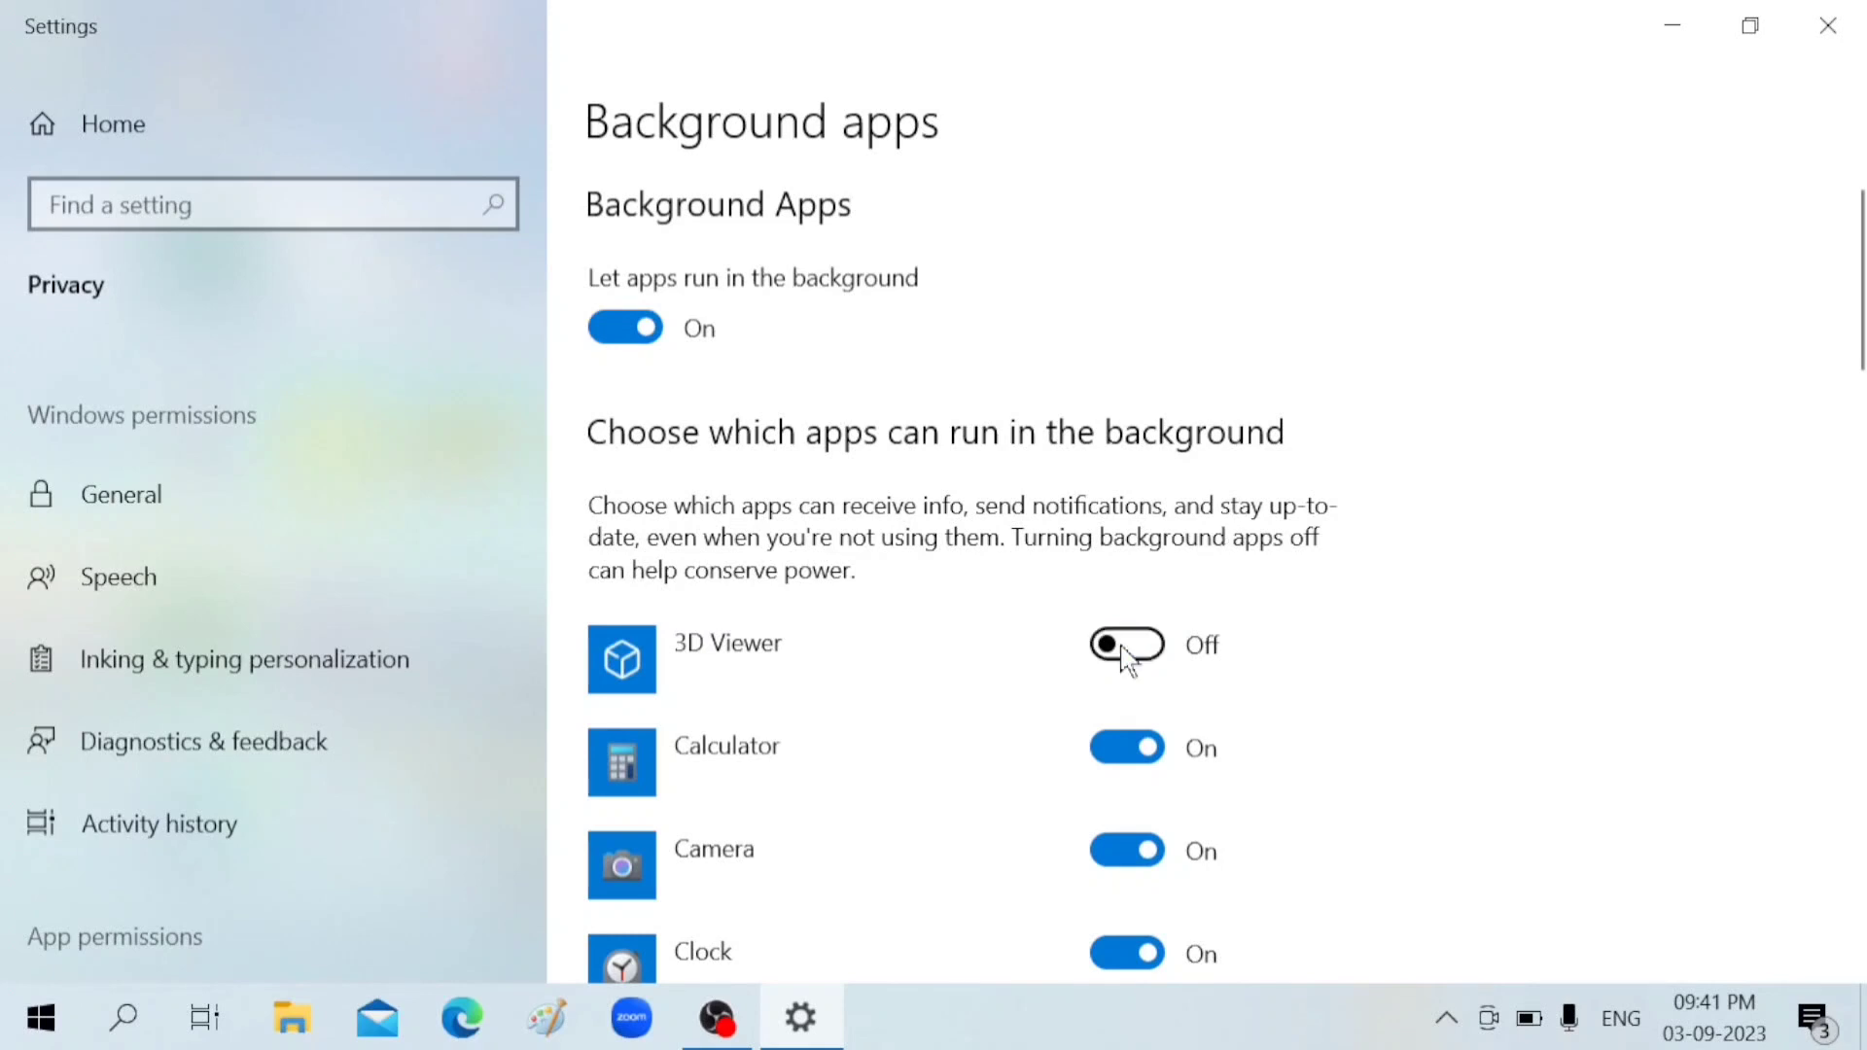
scroll(1125, 656, down, 1)
click(1102, 582)
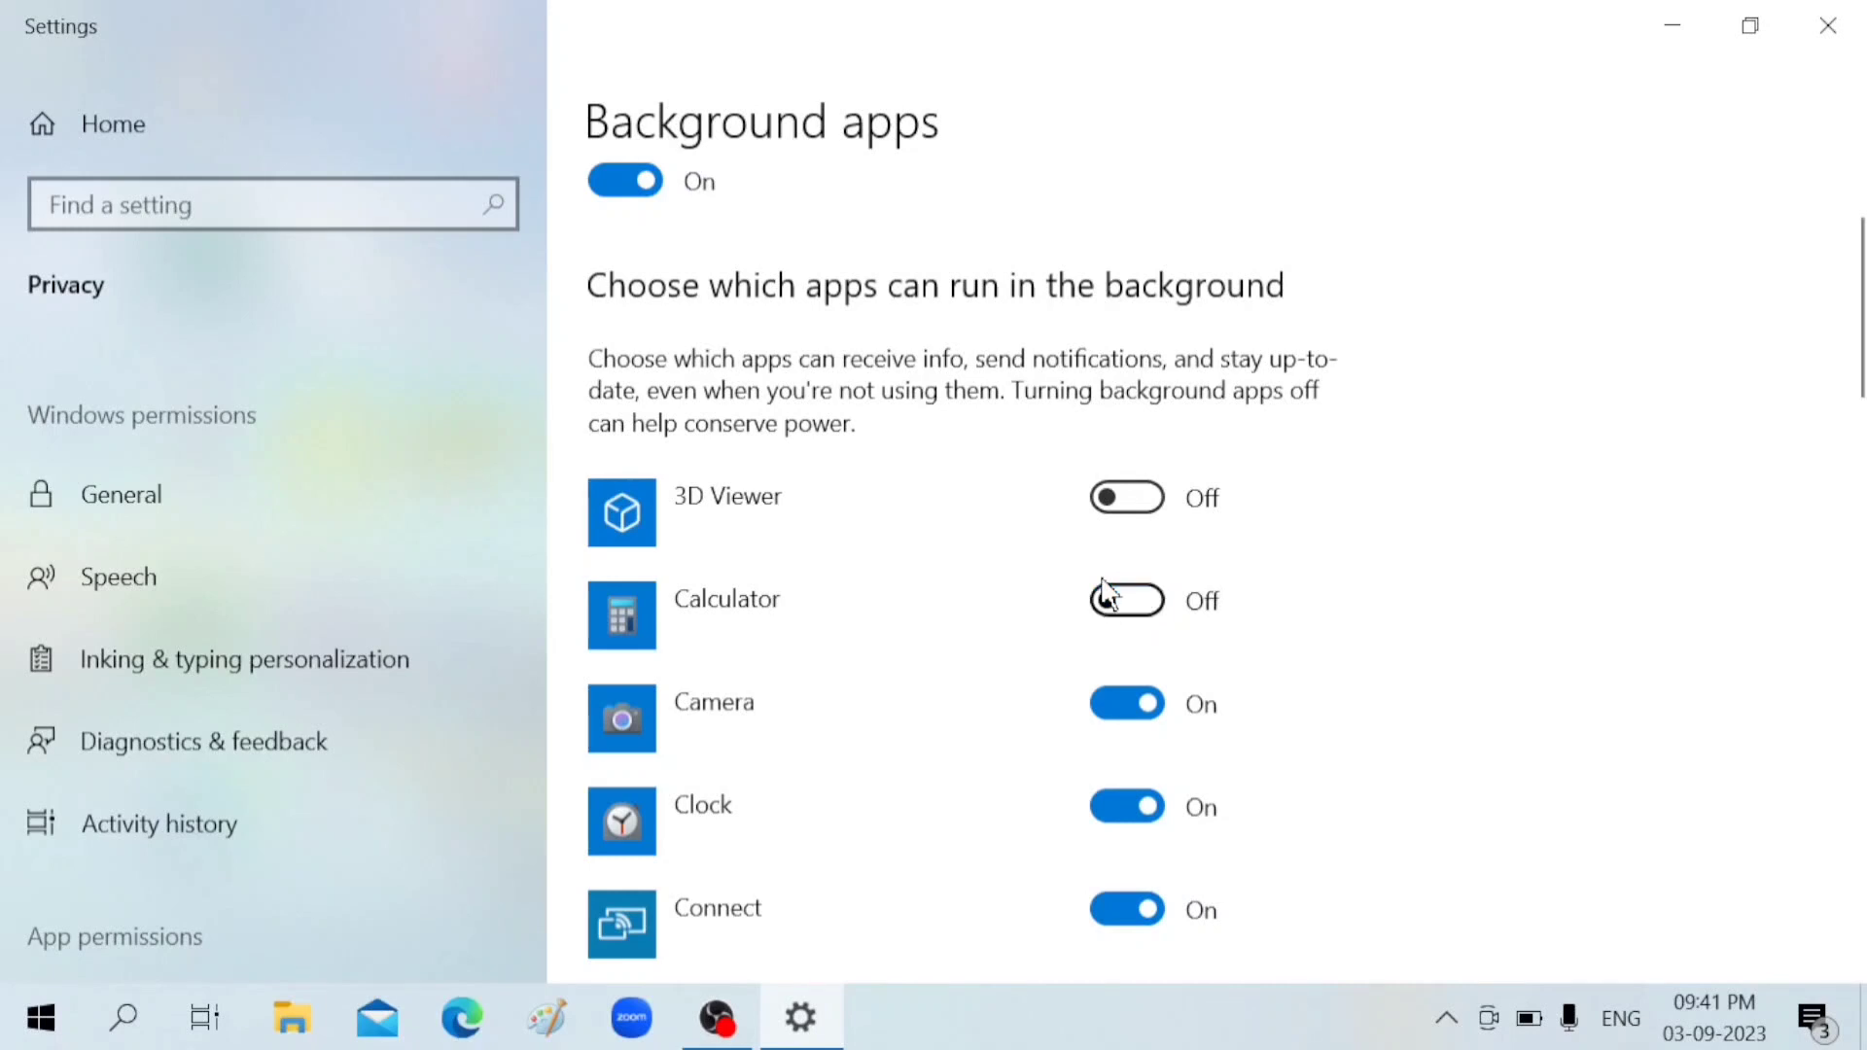
scroll(1112, 563, down, 3)
click(1113, 421)
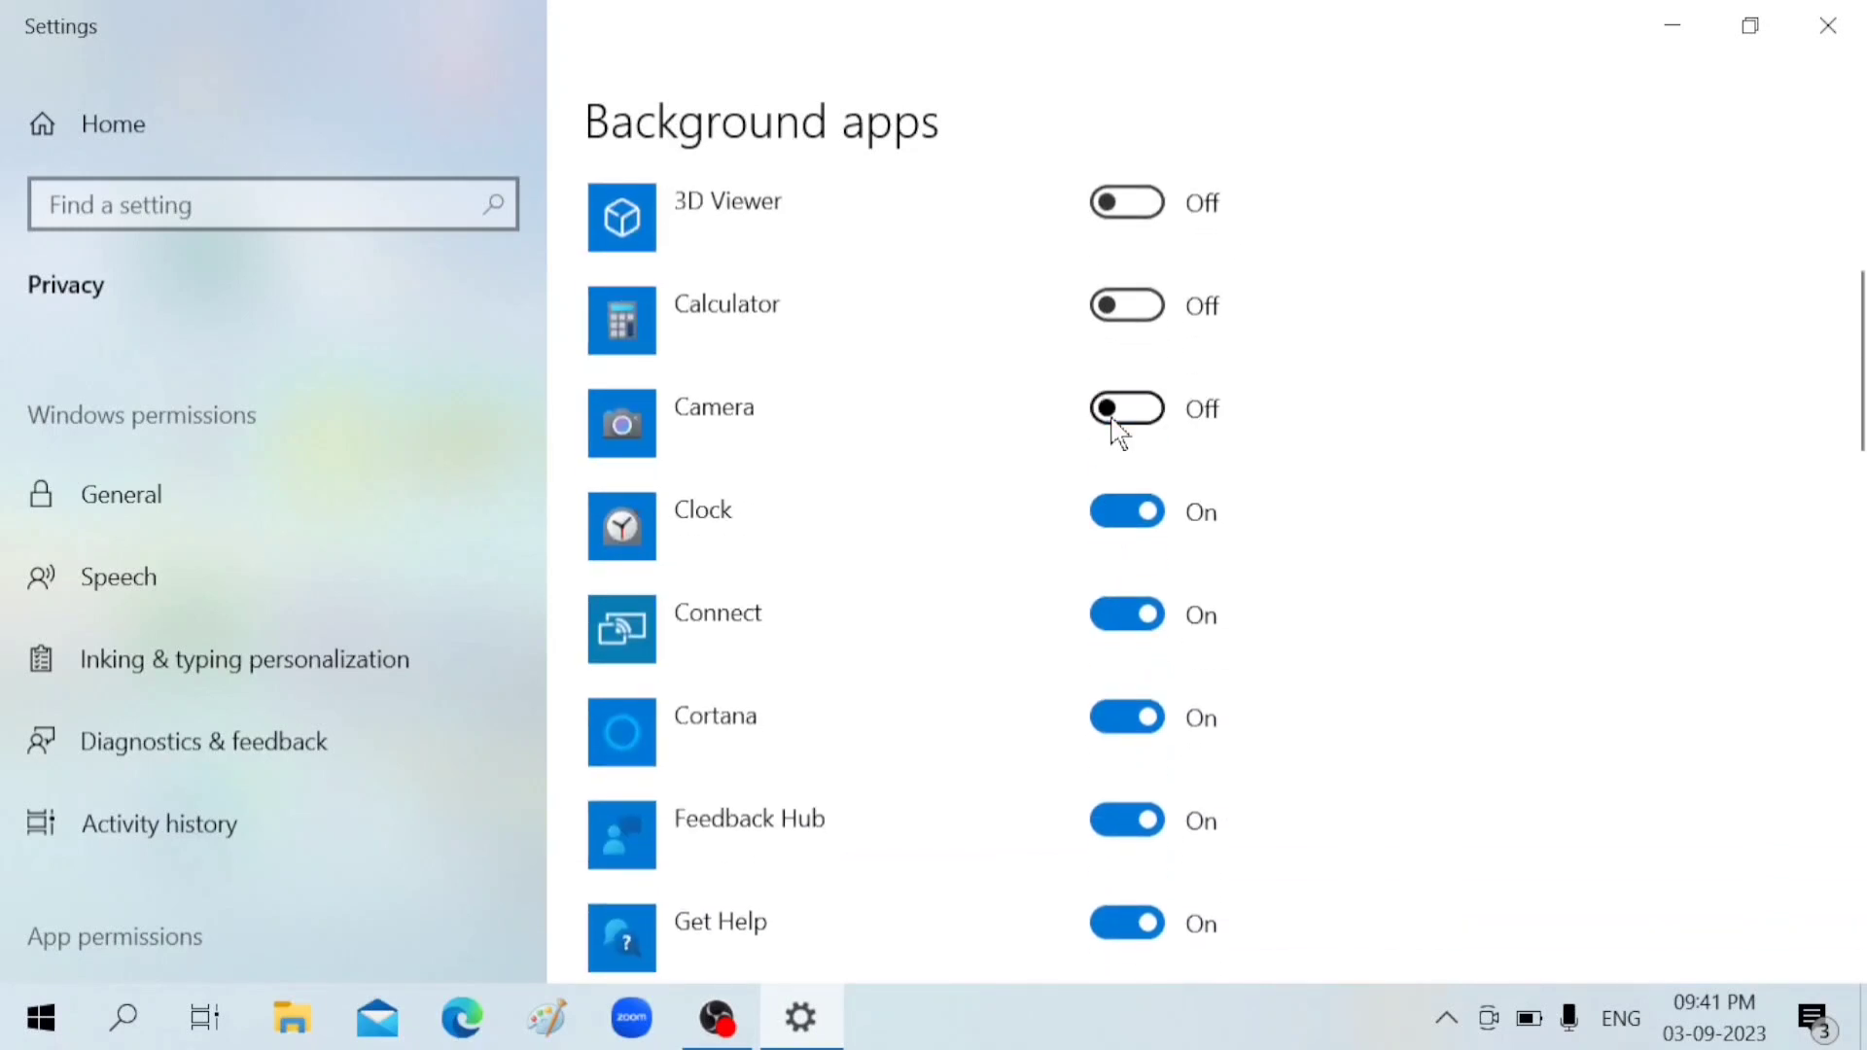
click(1111, 525)
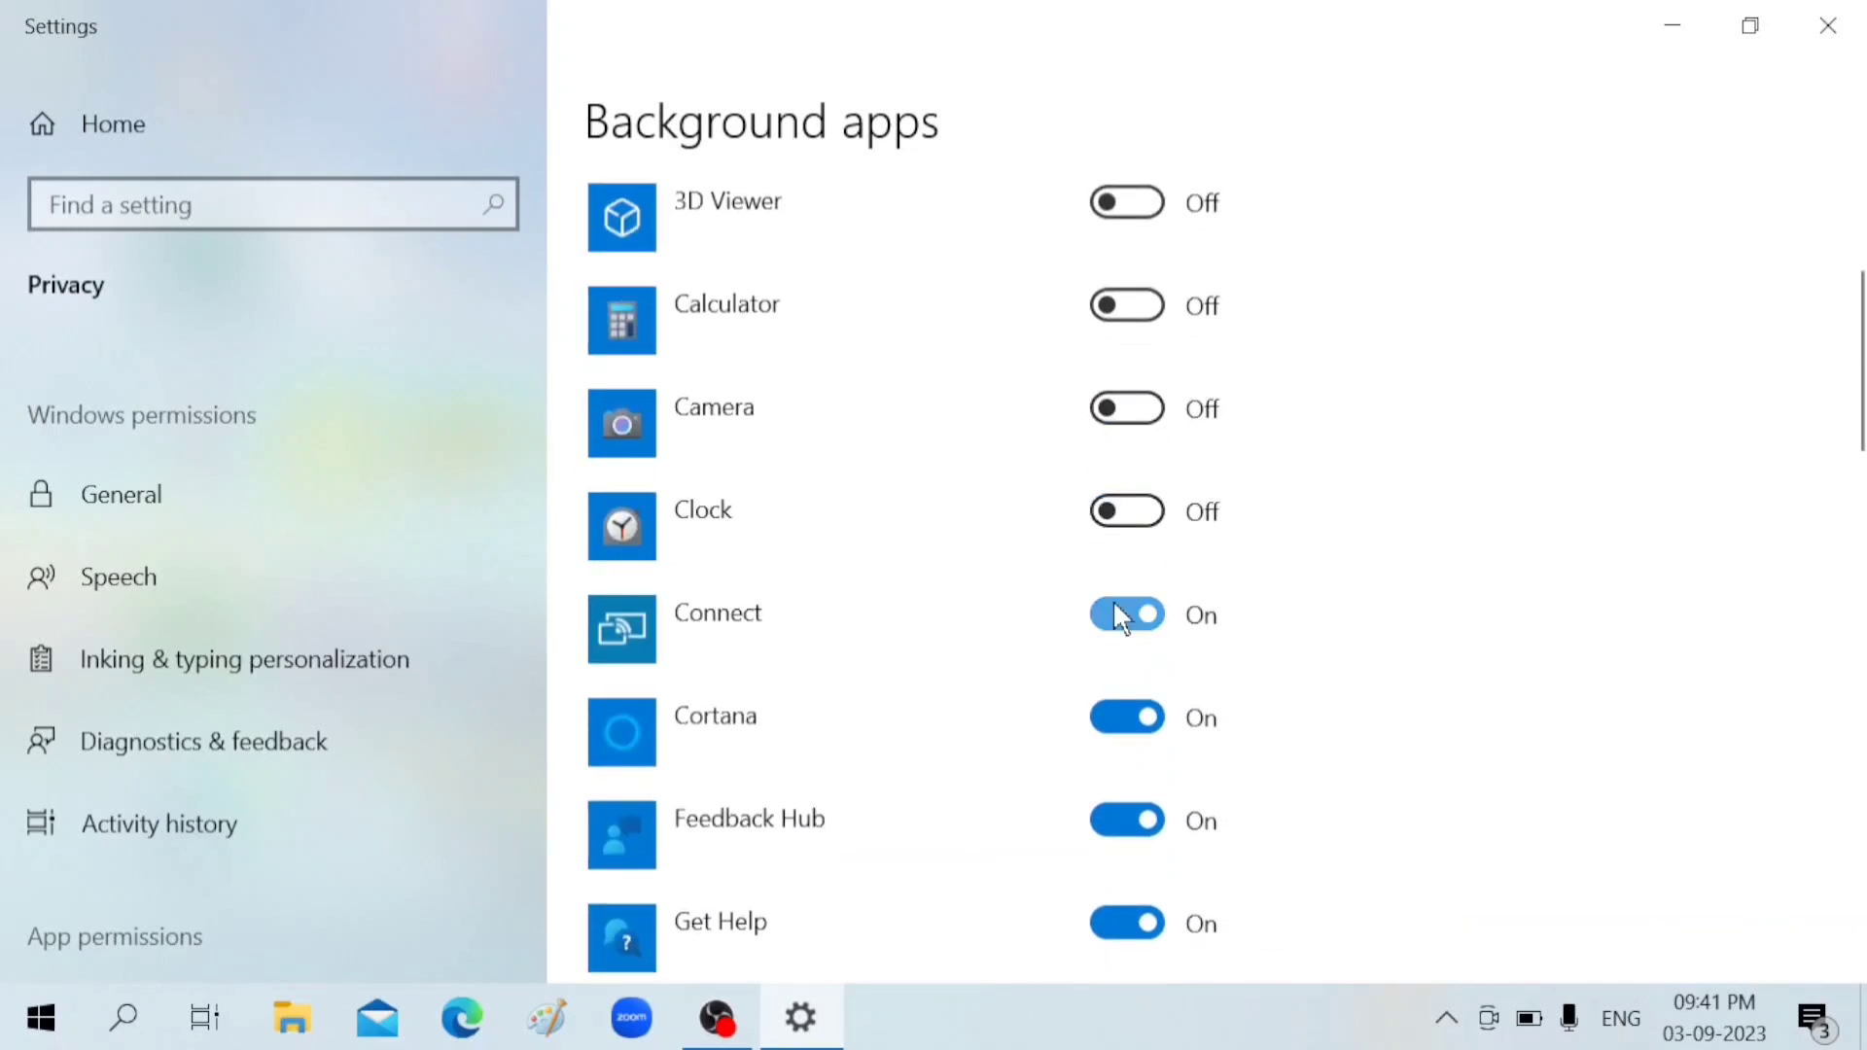
Step: Turn off background running for Cortana, Feedback Hub, Get Help and Groove Music
scroll(1118, 615, down, 3)
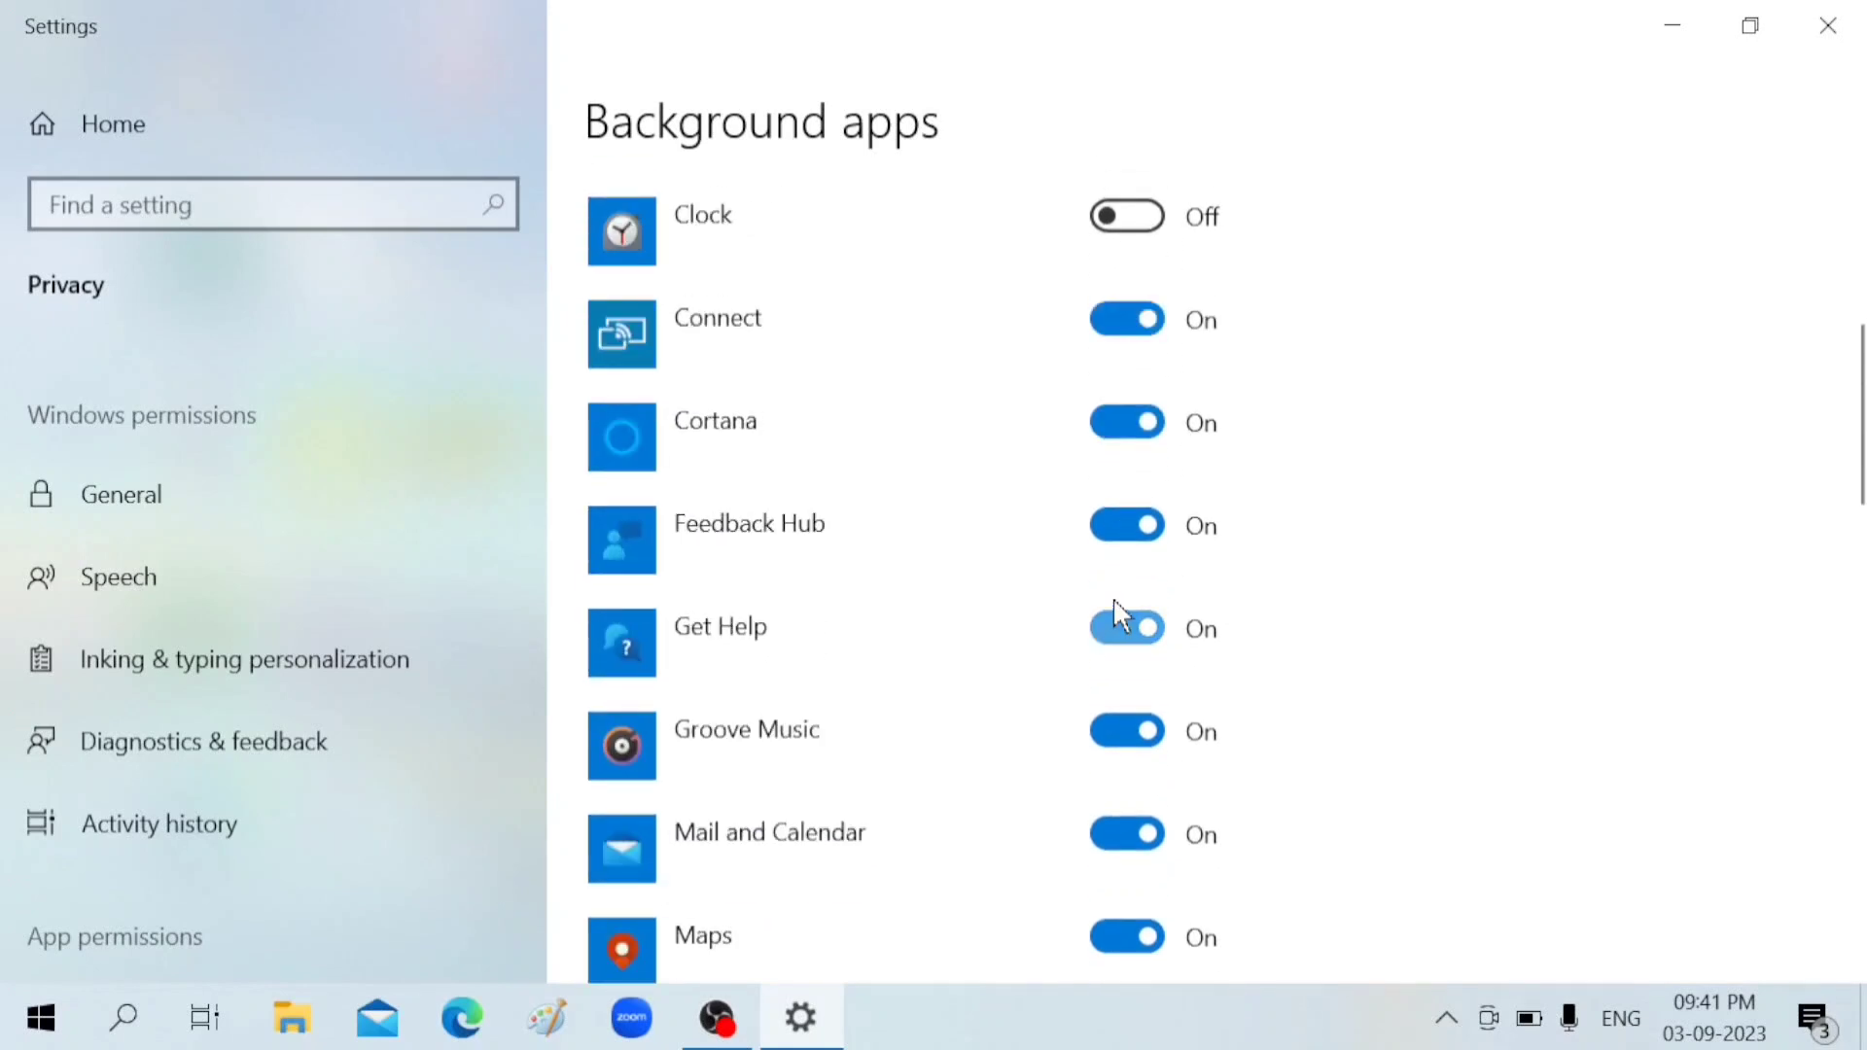
click(1099, 426)
scroll(1100, 452, down, 1)
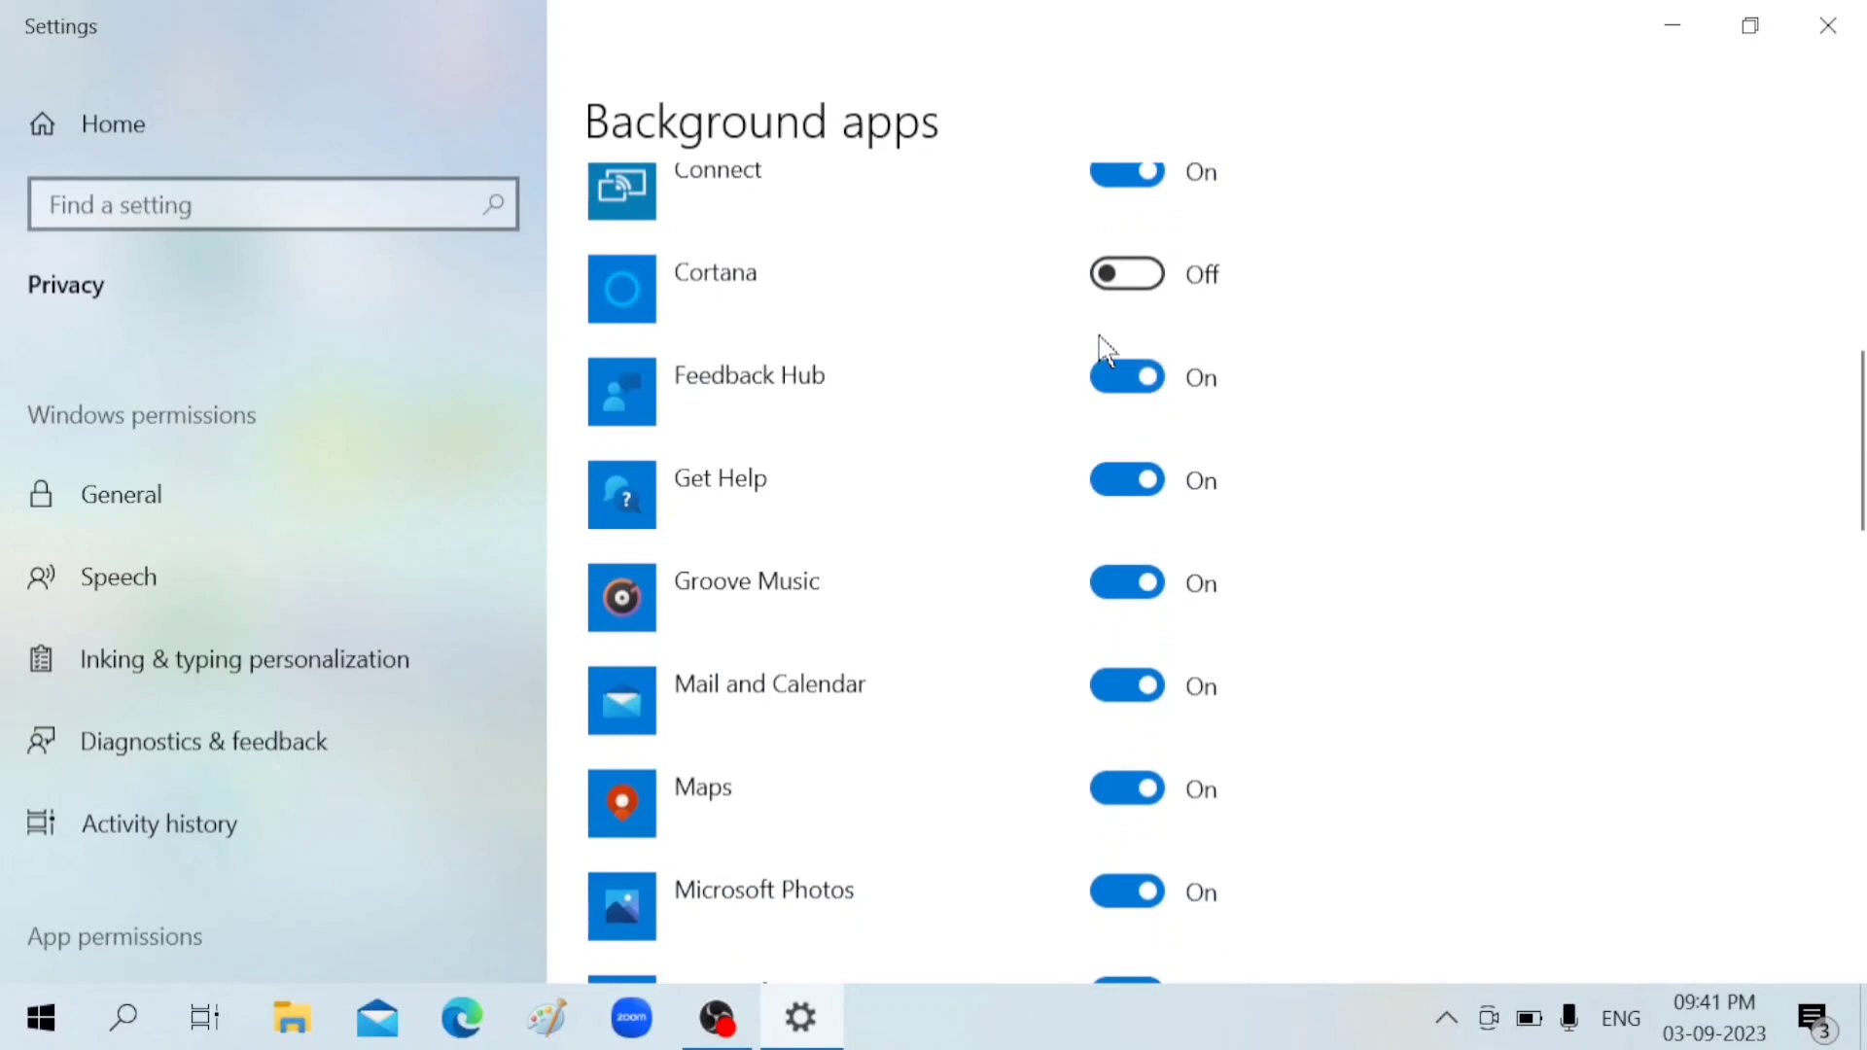
click(1130, 382)
click(1131, 486)
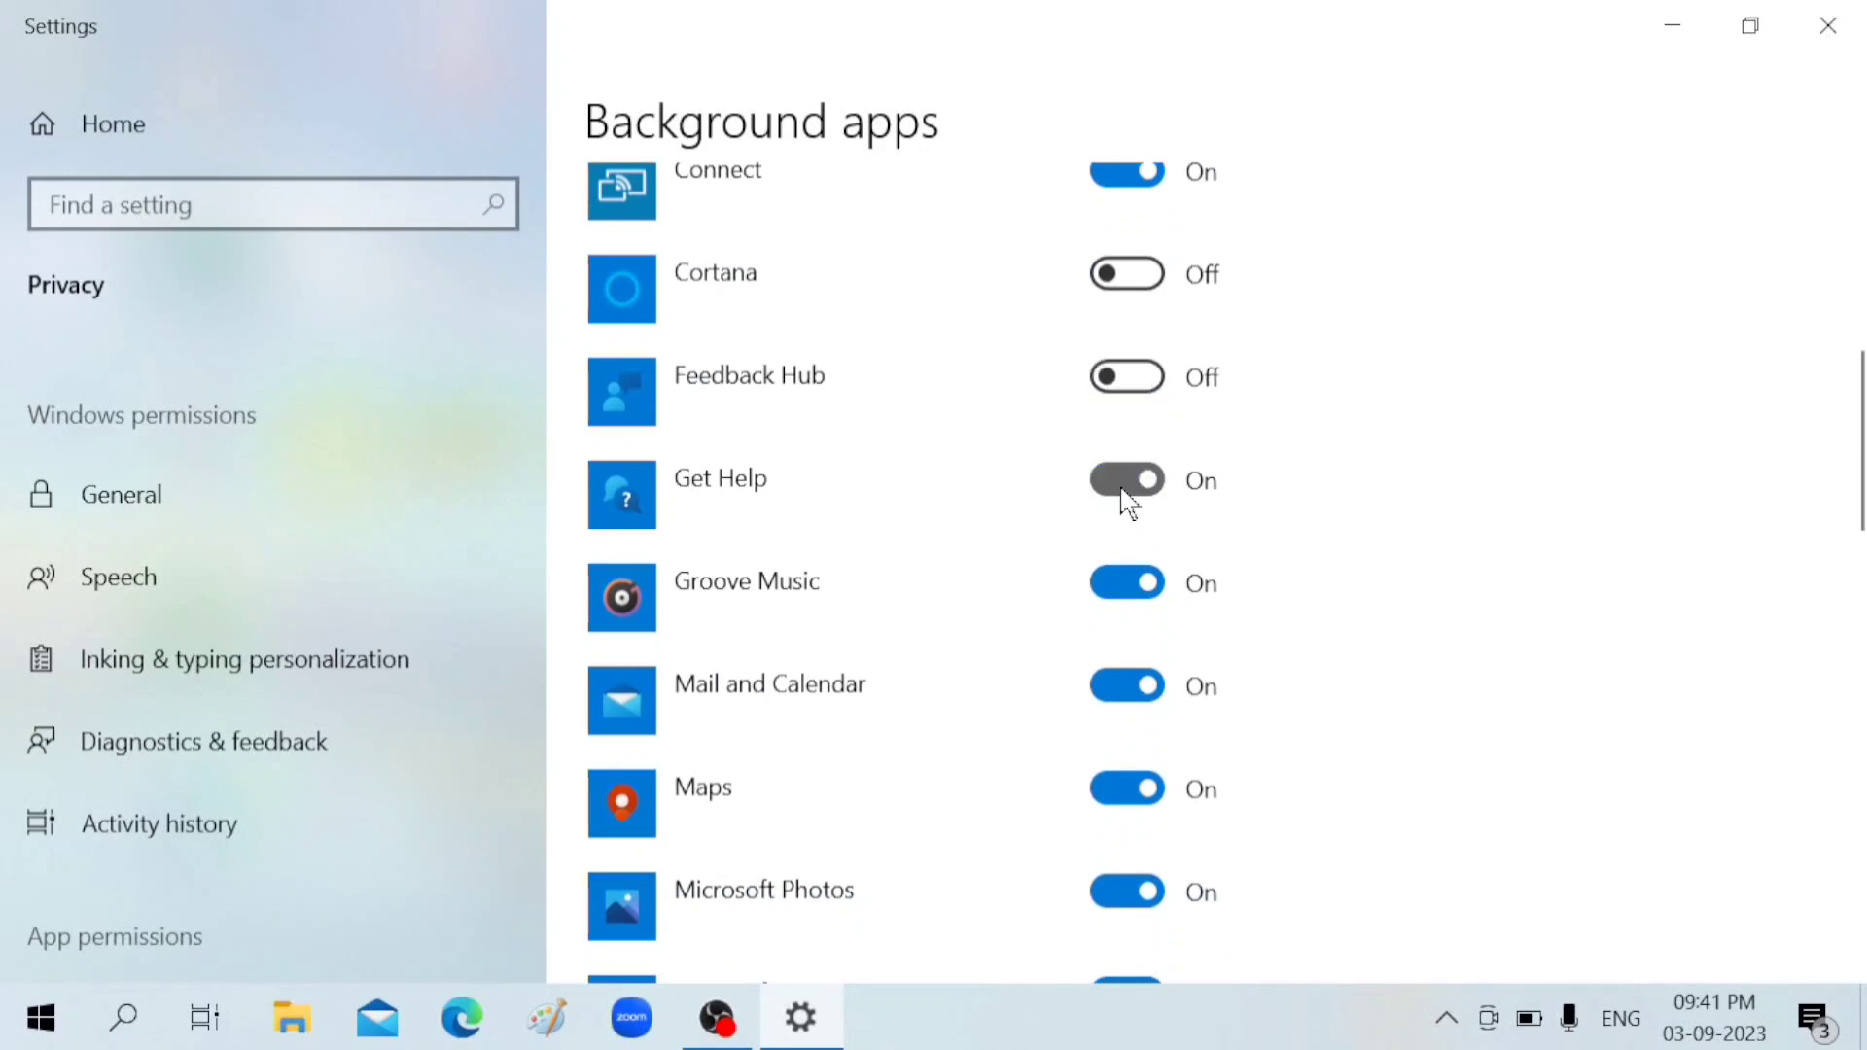
click(1128, 581)
Step: Turn off background running for Mail and Calendar, Maps, Microsoft Photos and Microsoft Store
scroll(1126, 573, down, 3)
click(1126, 391)
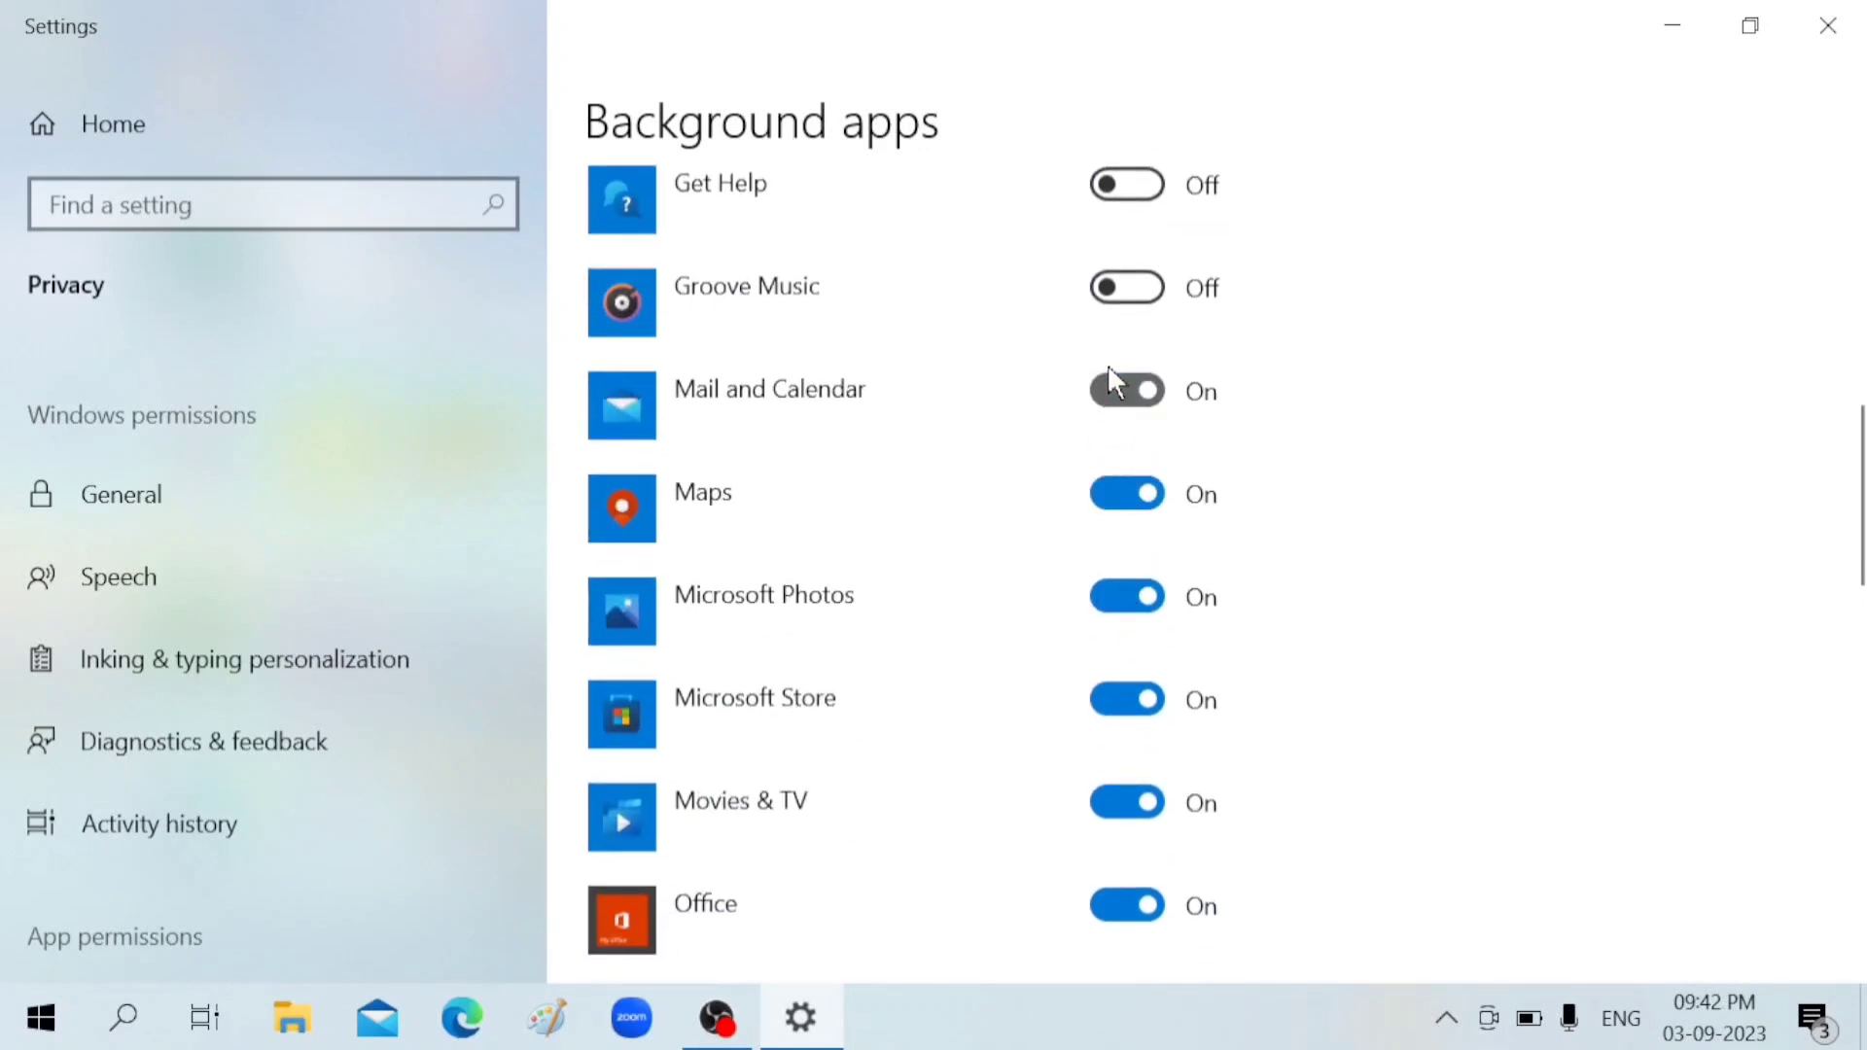
click(1125, 510)
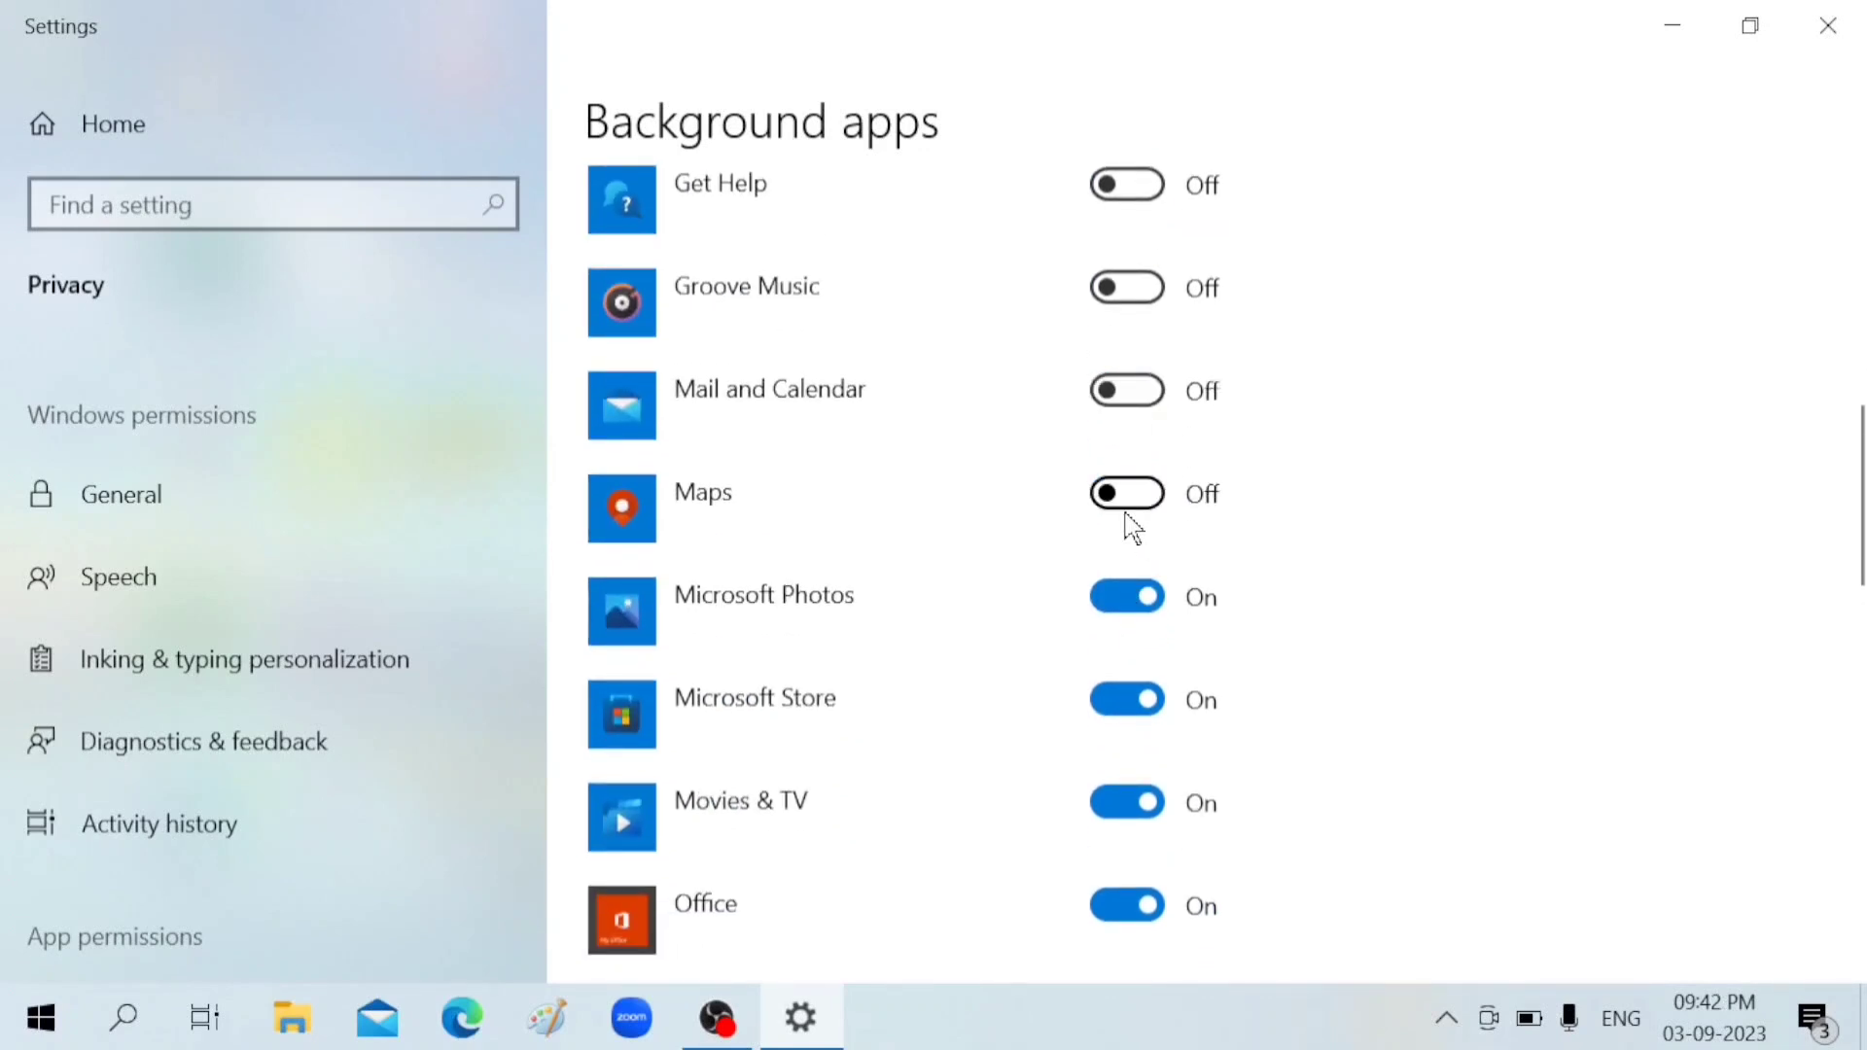
click(1118, 595)
scroll(1118, 622, down, 3)
click(1155, 420)
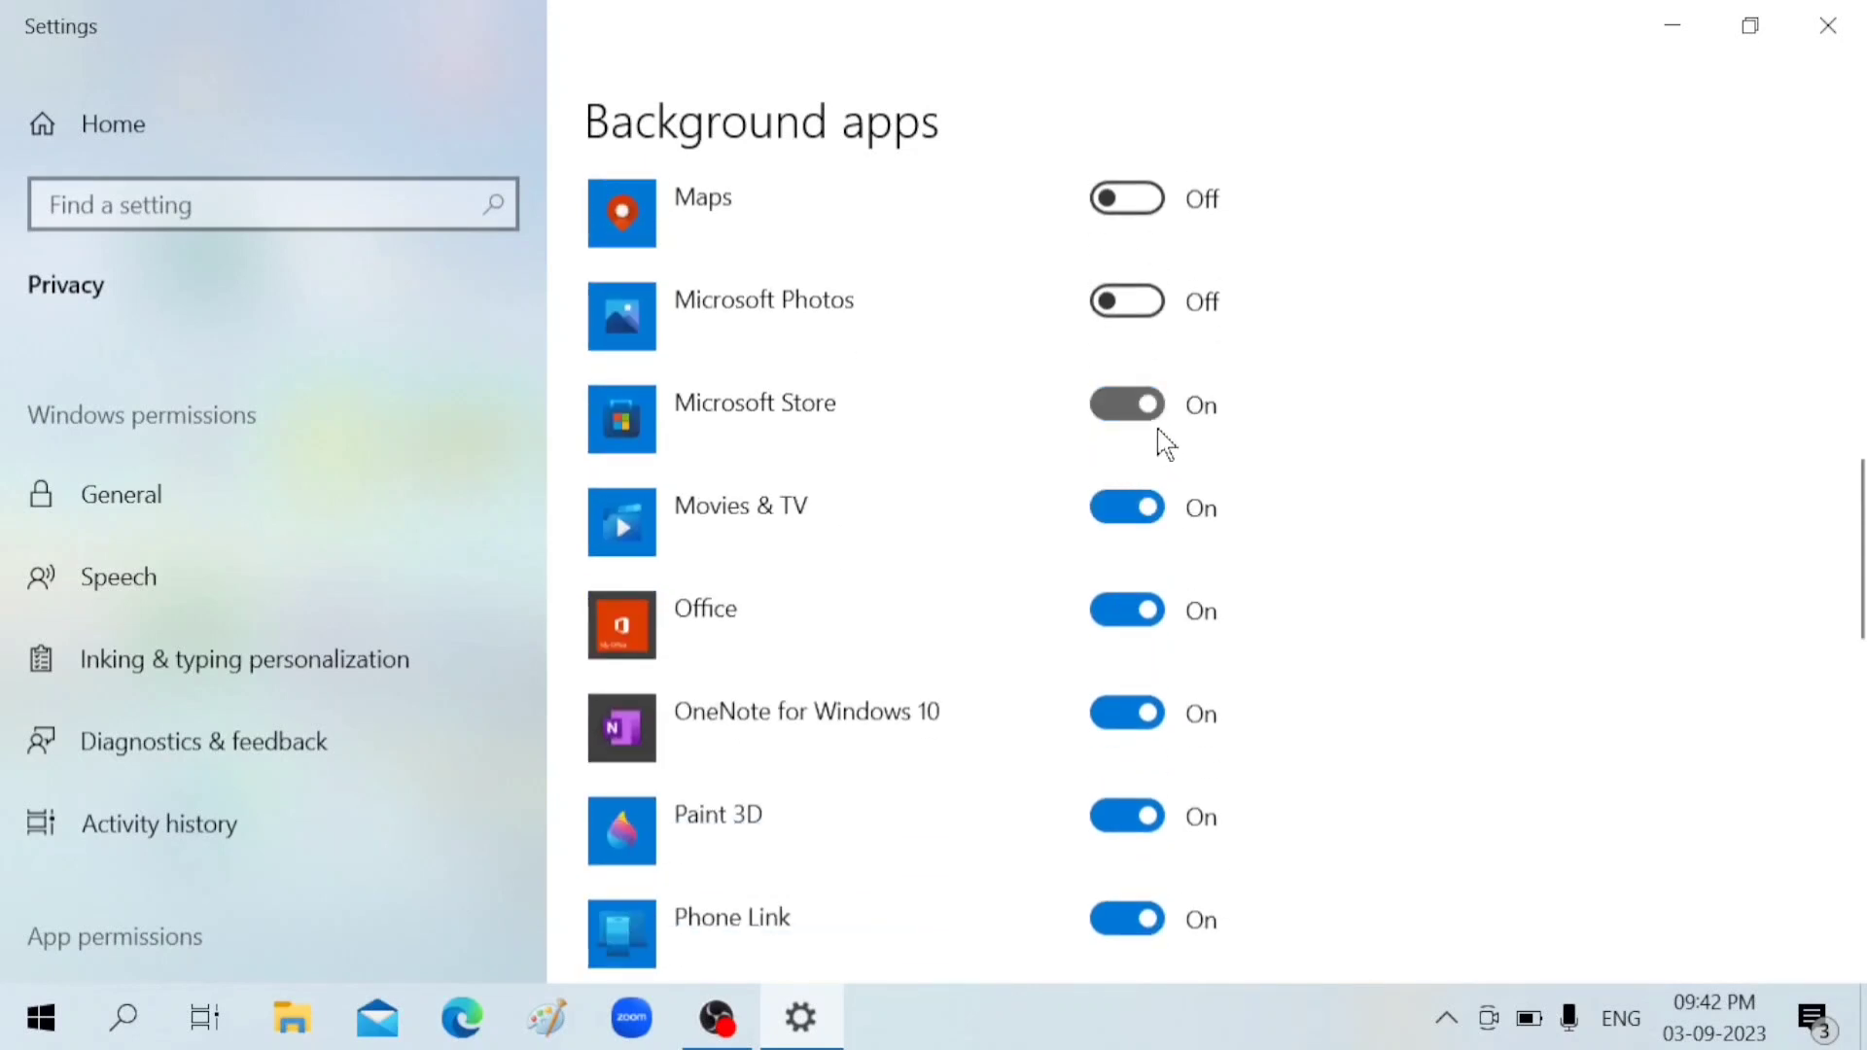
Step: Turn off background running for Movies & TV, Office, OneNote for Windows 10 and Paint 3D
click(1120, 505)
click(1125, 611)
scroll(1128, 613, down, 2)
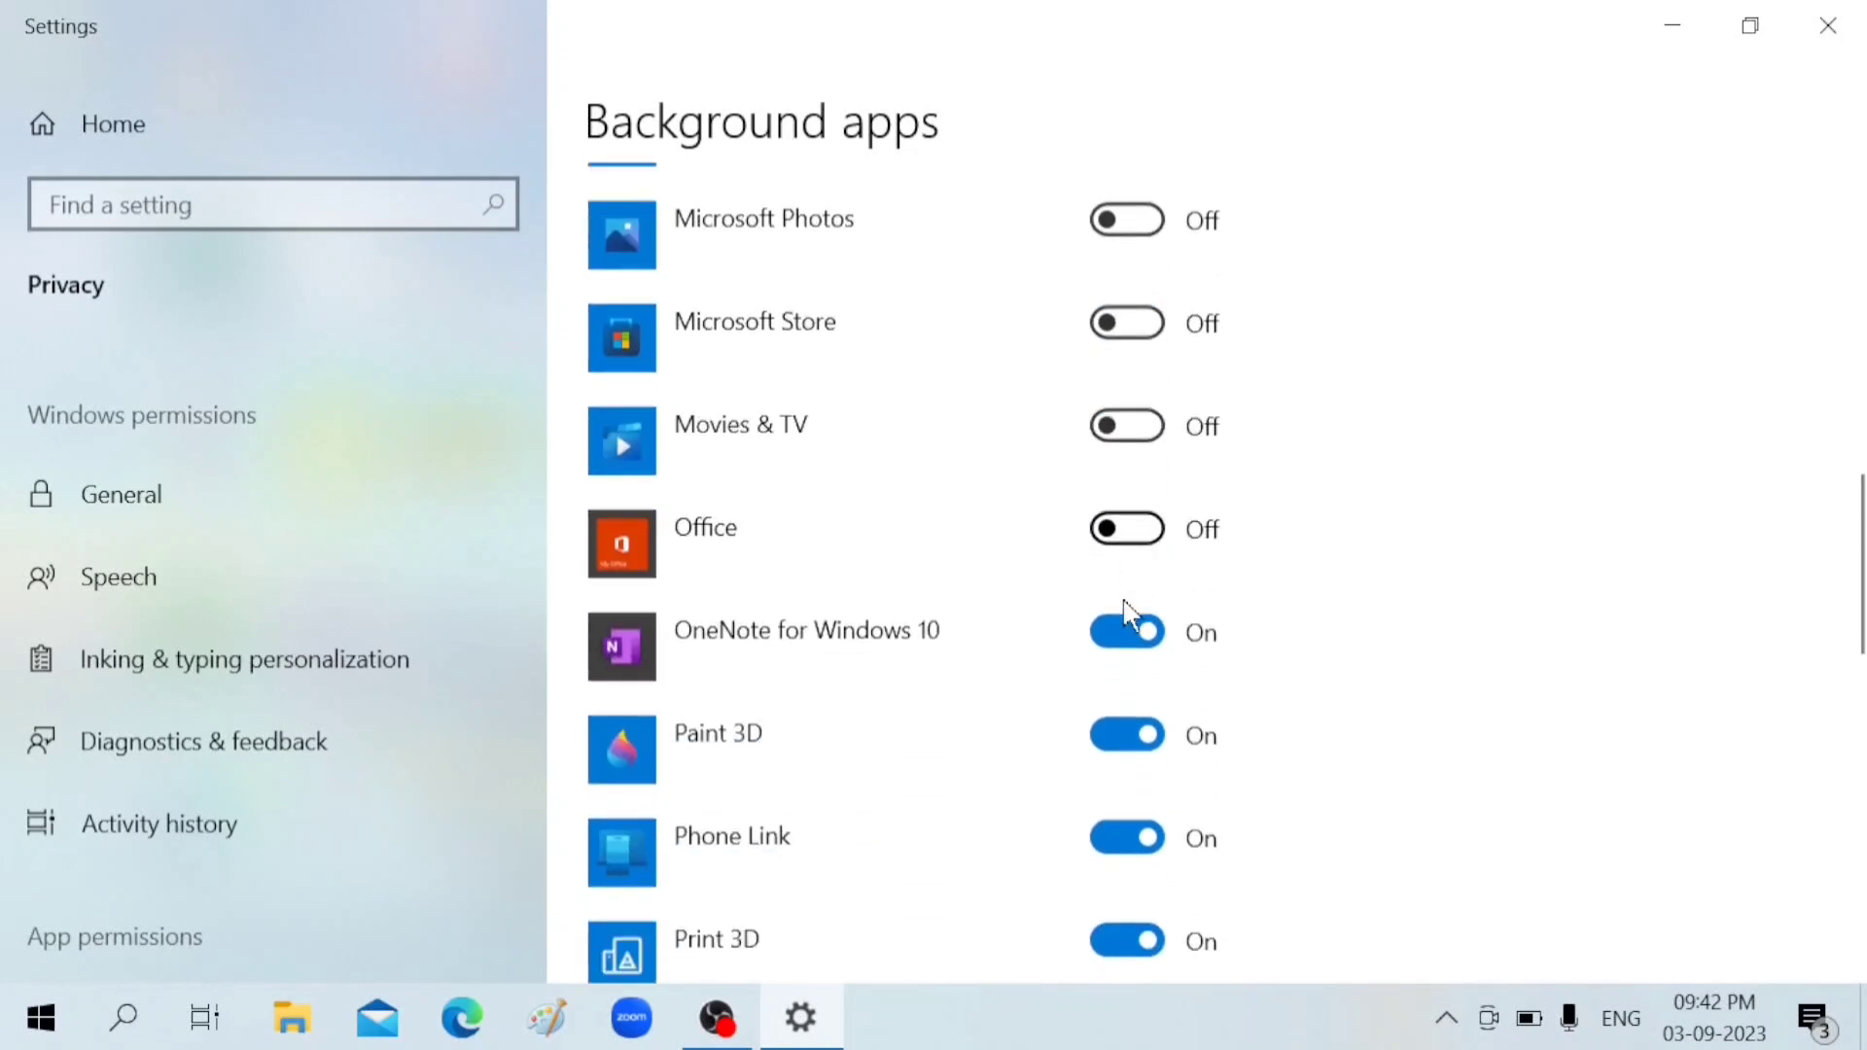
scroll(1125, 610, down, 2)
click(1110, 428)
click(1125, 537)
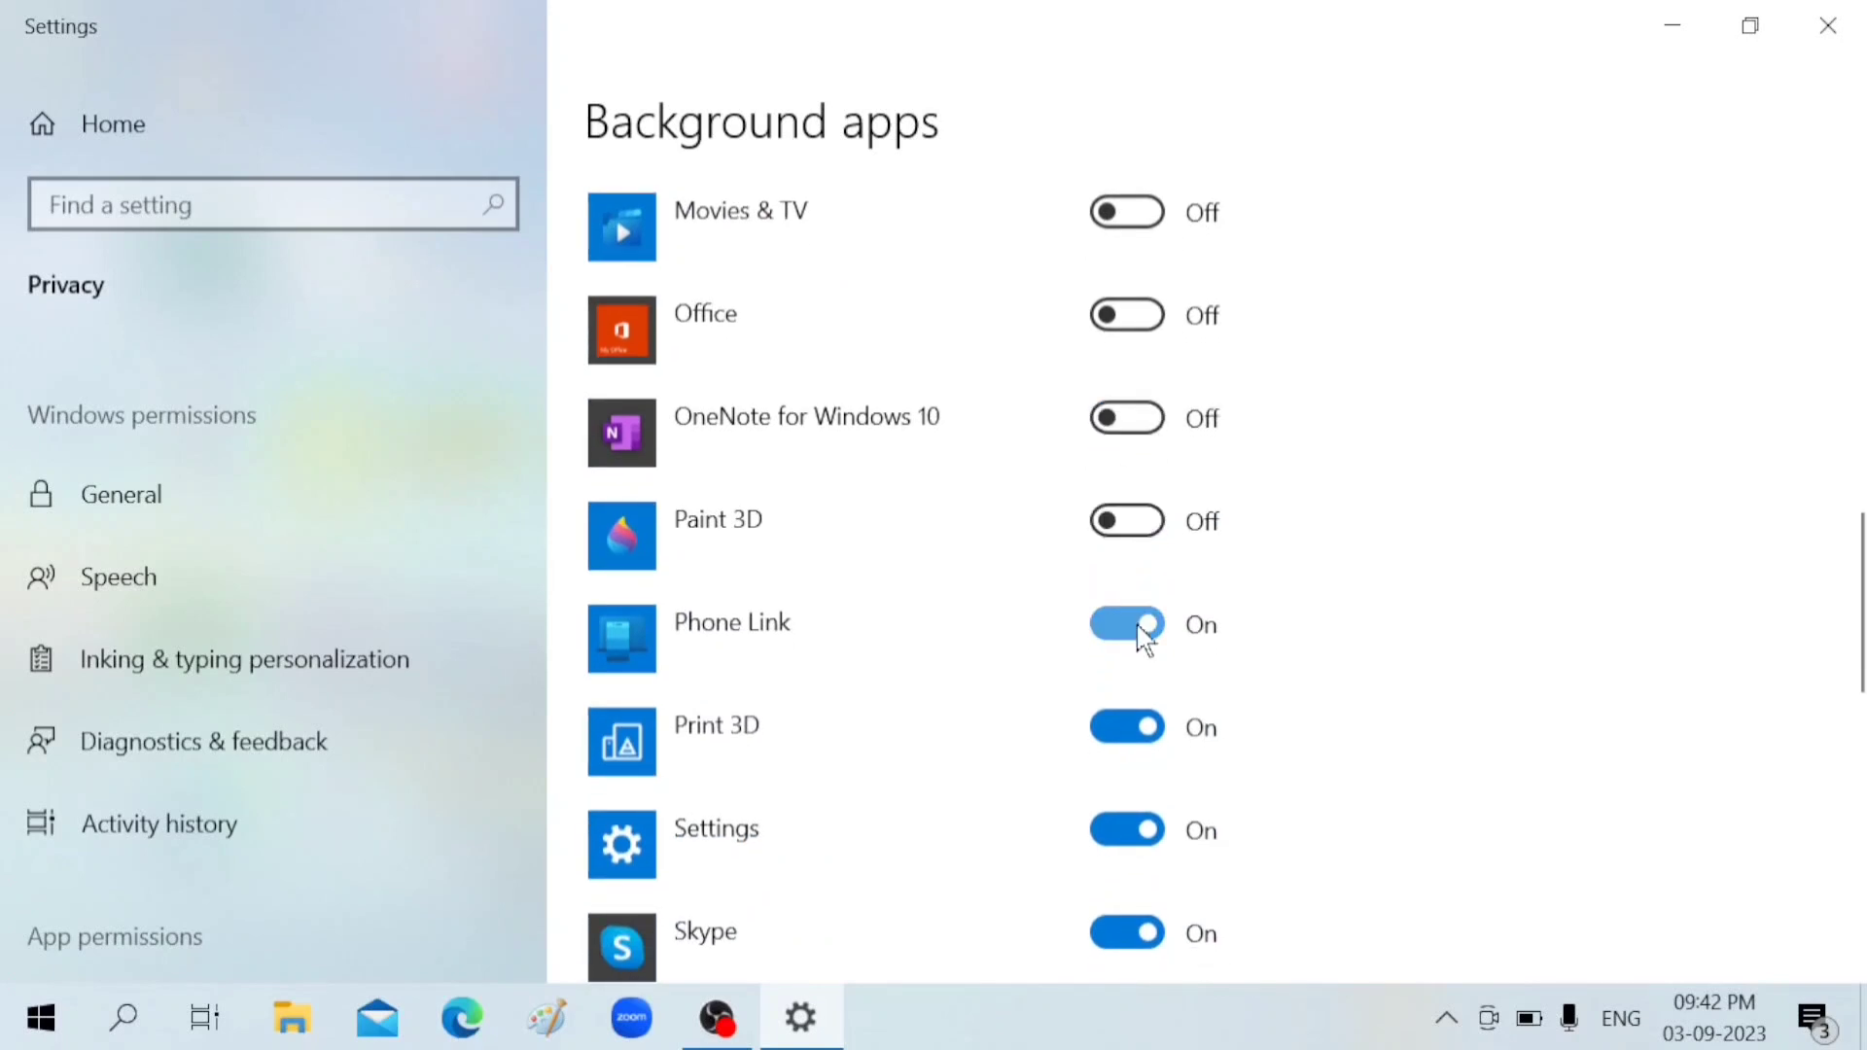
Step: Turn off background running for Phone Link, Print 3D, Settings and Skype
click(1143, 630)
scroll(1128, 603, down, 3)
click(1098, 437)
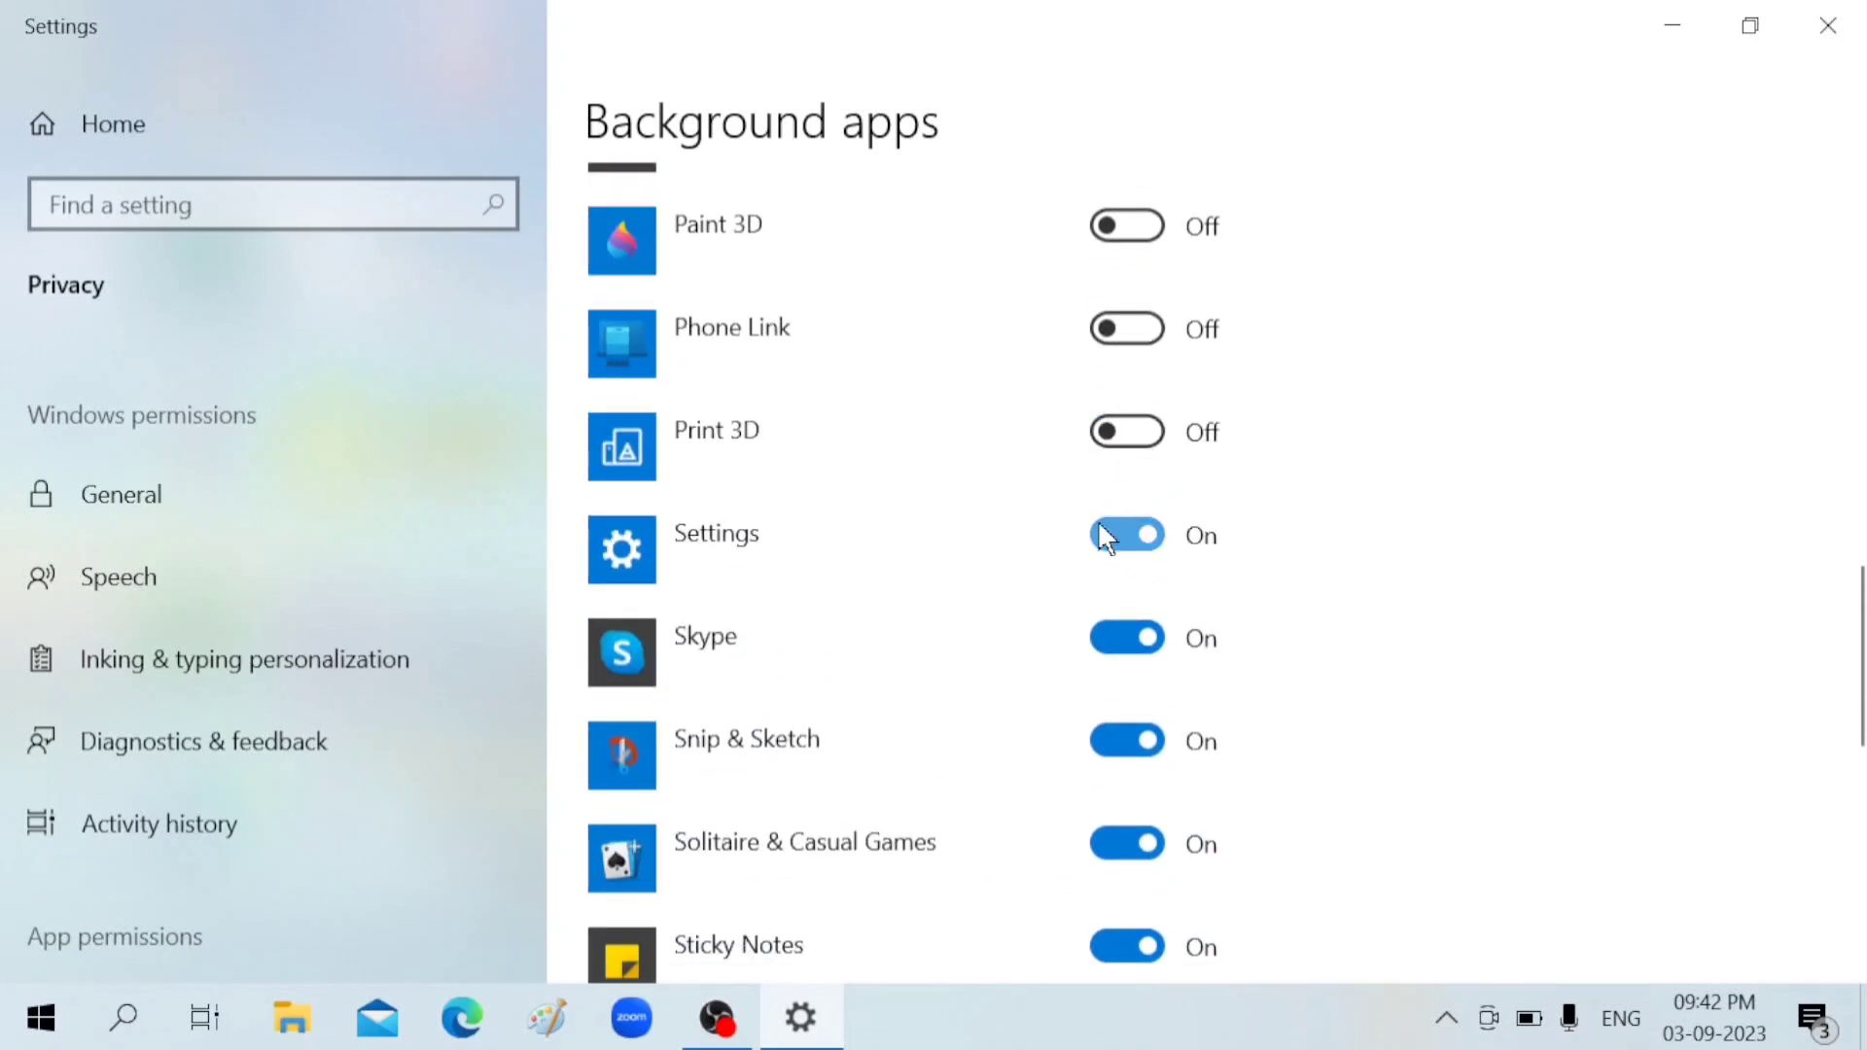
click(1116, 537)
scroll(1104, 529, down, 1)
click(1109, 525)
Step: Turn off background running for Snip & Sketch, Solitaire & Casual Games, Sticky Notes and Tips
scroll(1109, 530, down, 3)
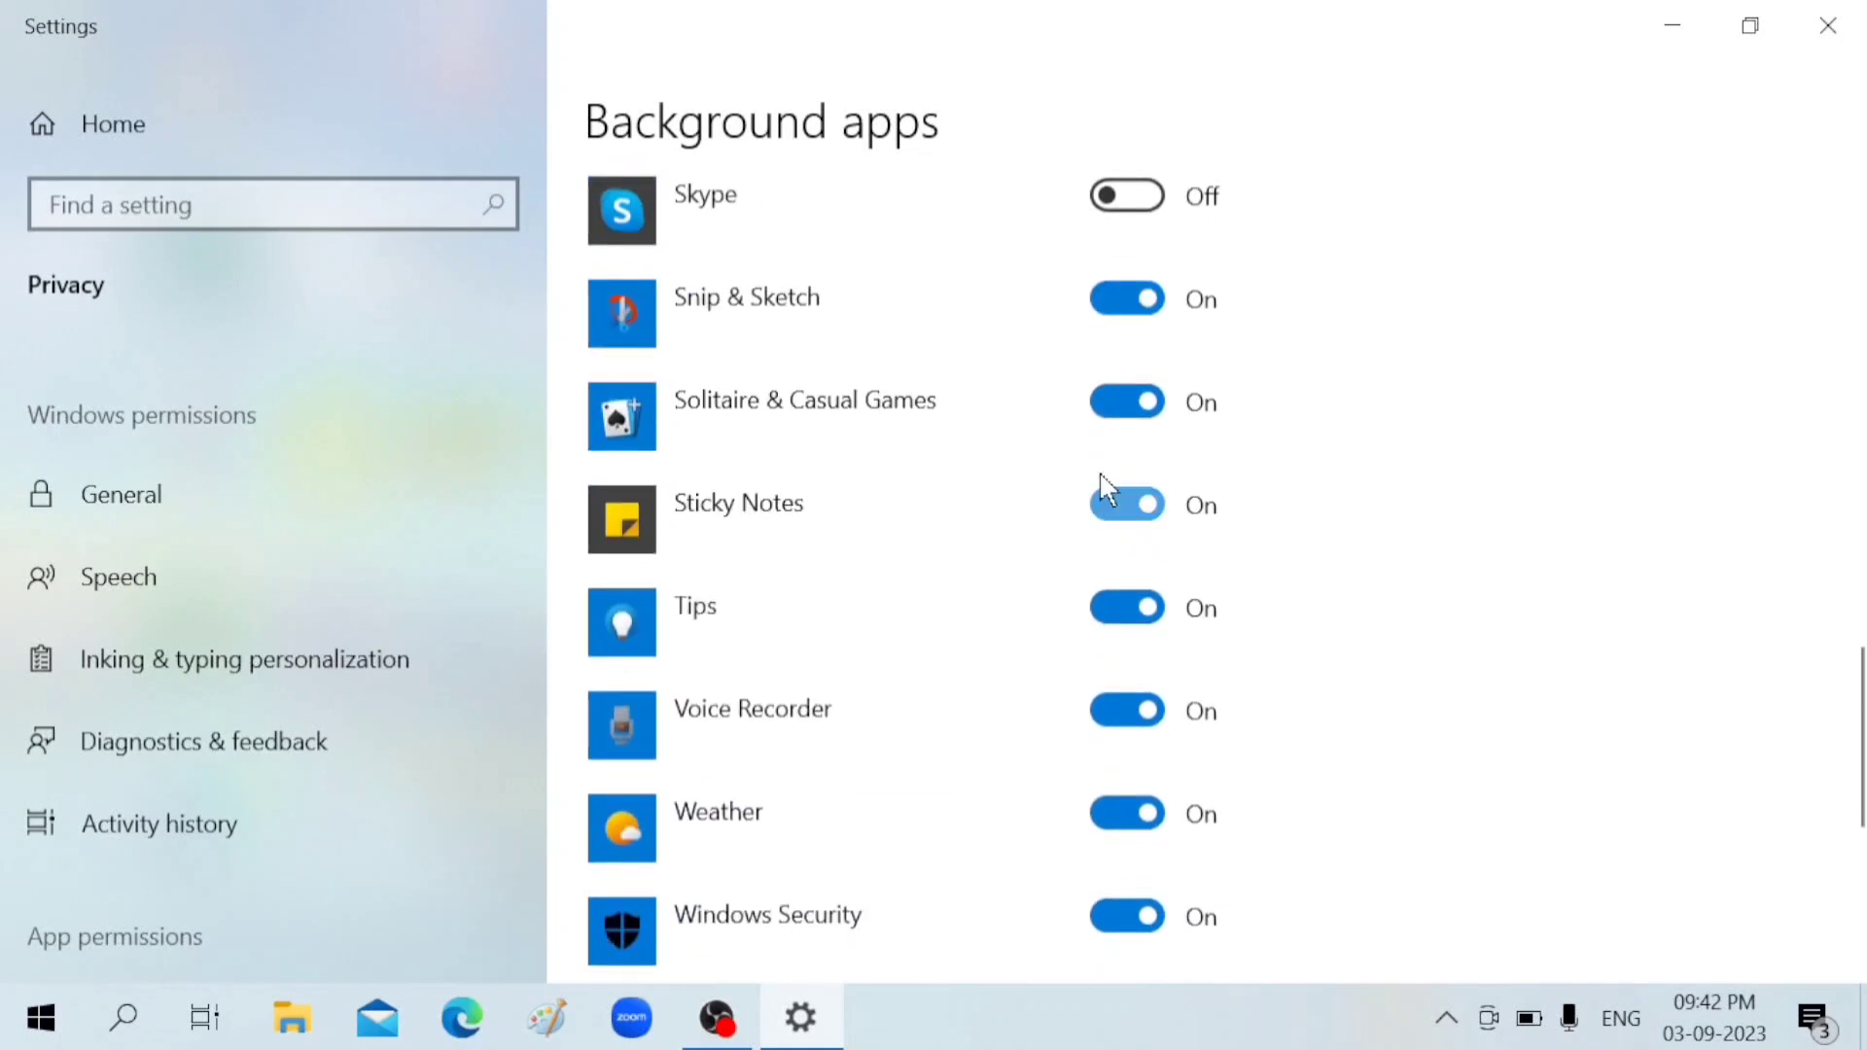
click(1138, 299)
click(1123, 428)
click(1118, 525)
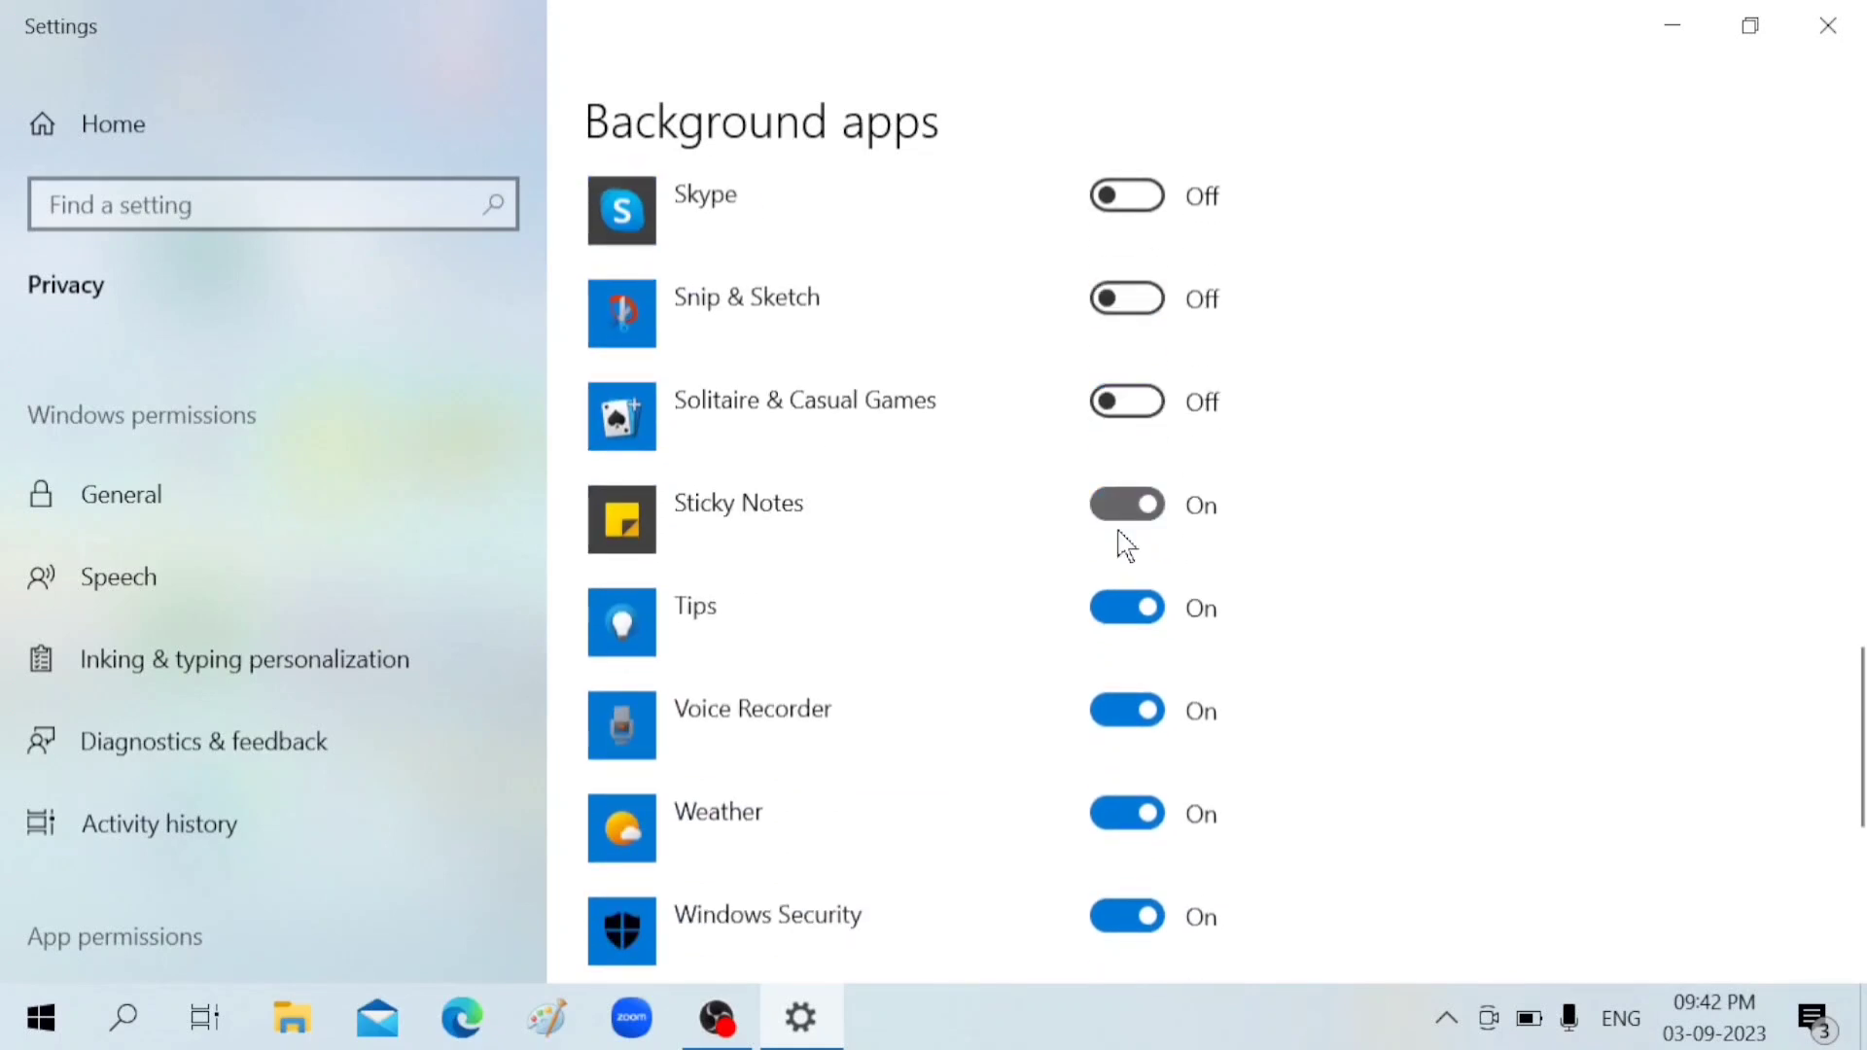
click(1129, 587)
Step: Turn off background running for Xbox Game Bar and Xbox Console Companion at the end of the list
scroll(1109, 662, down, 3)
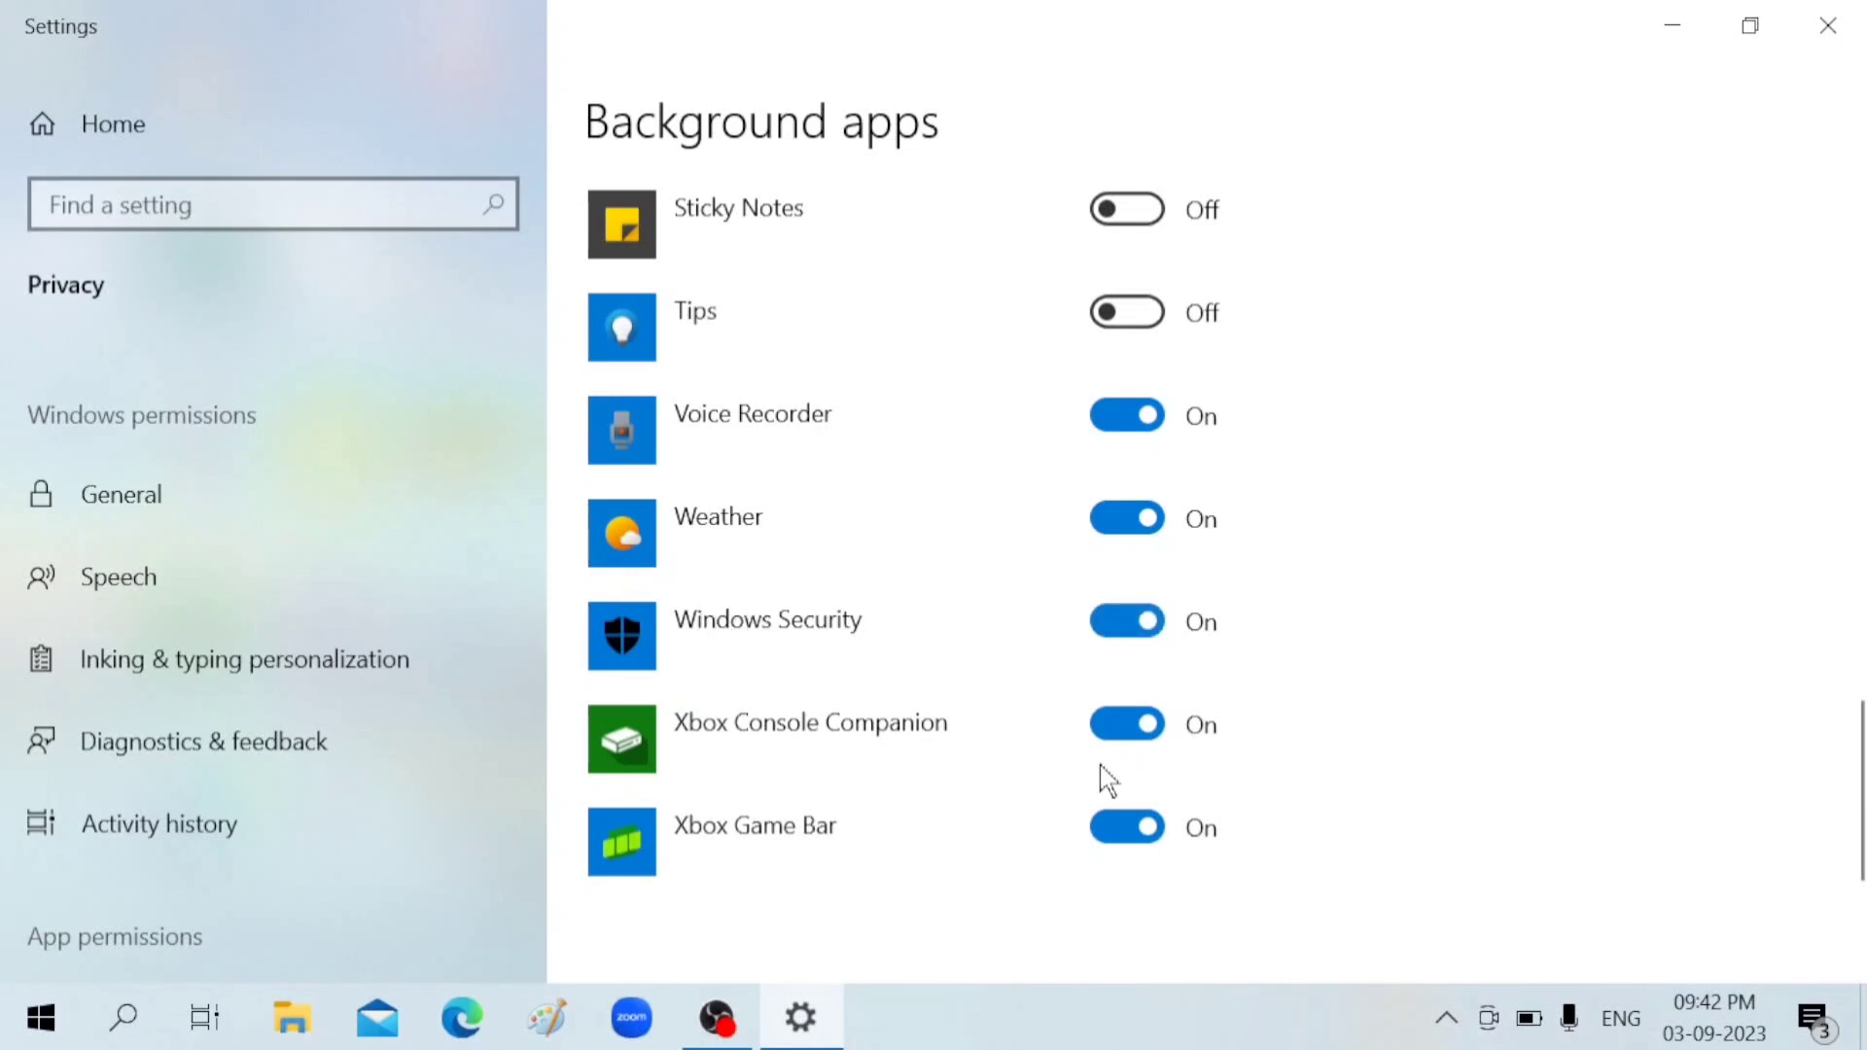
click(1109, 824)
click(1104, 720)
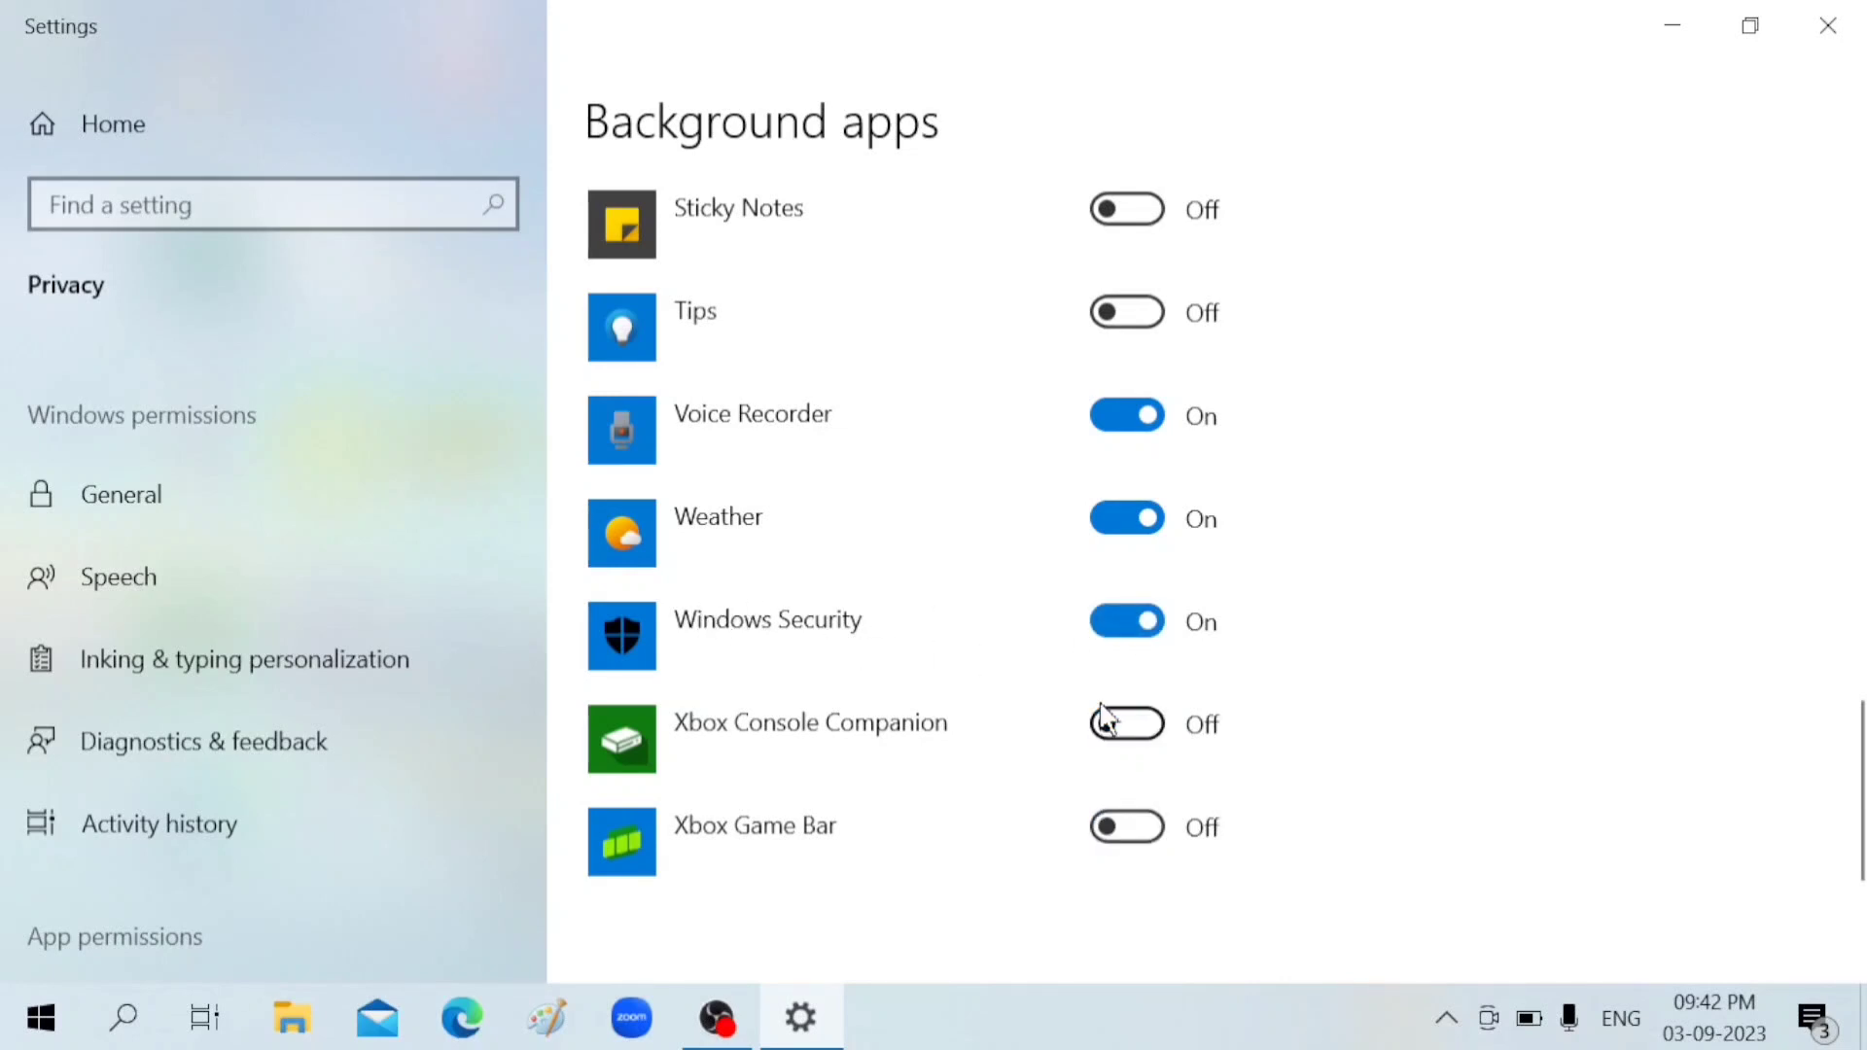
scroll(291, 376, down, 1)
scroll(301, 408, up, 1)
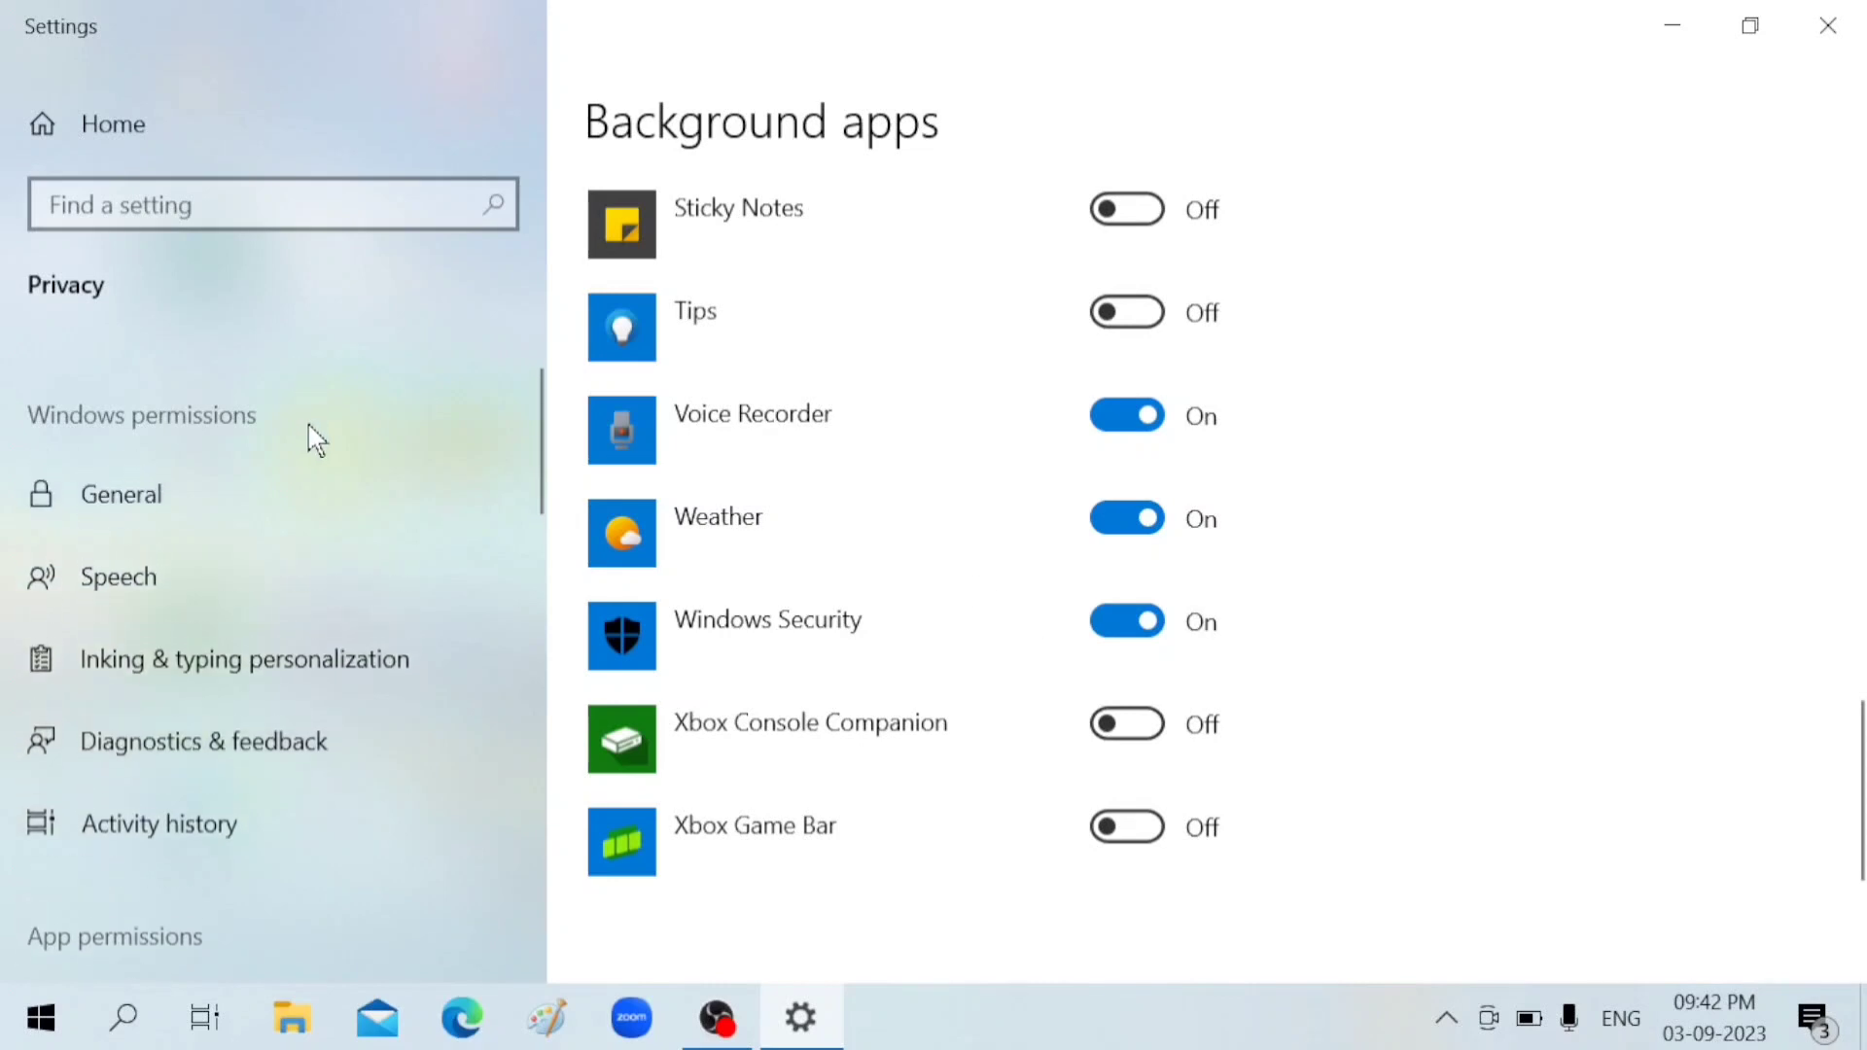
Step: Open the General privacy options and switch the advertising ID and app-launch tracking on and back off
click(175, 499)
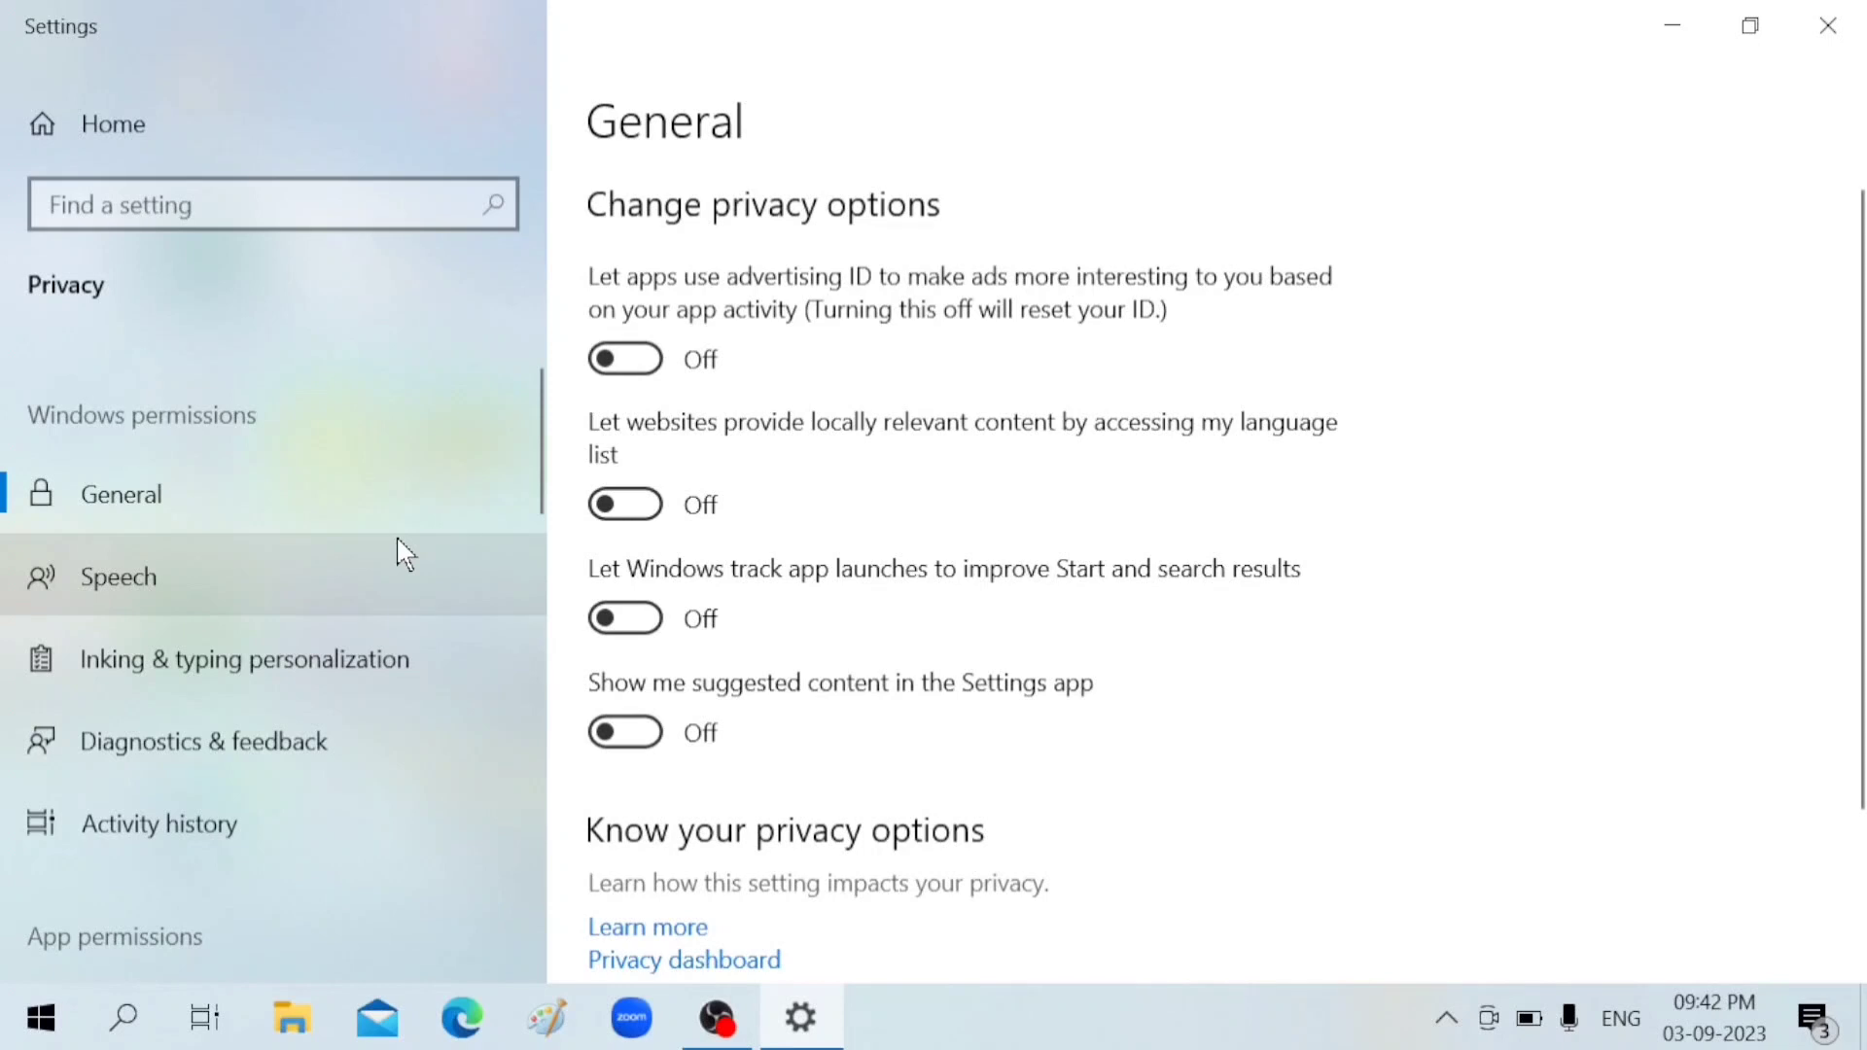
click(652, 364)
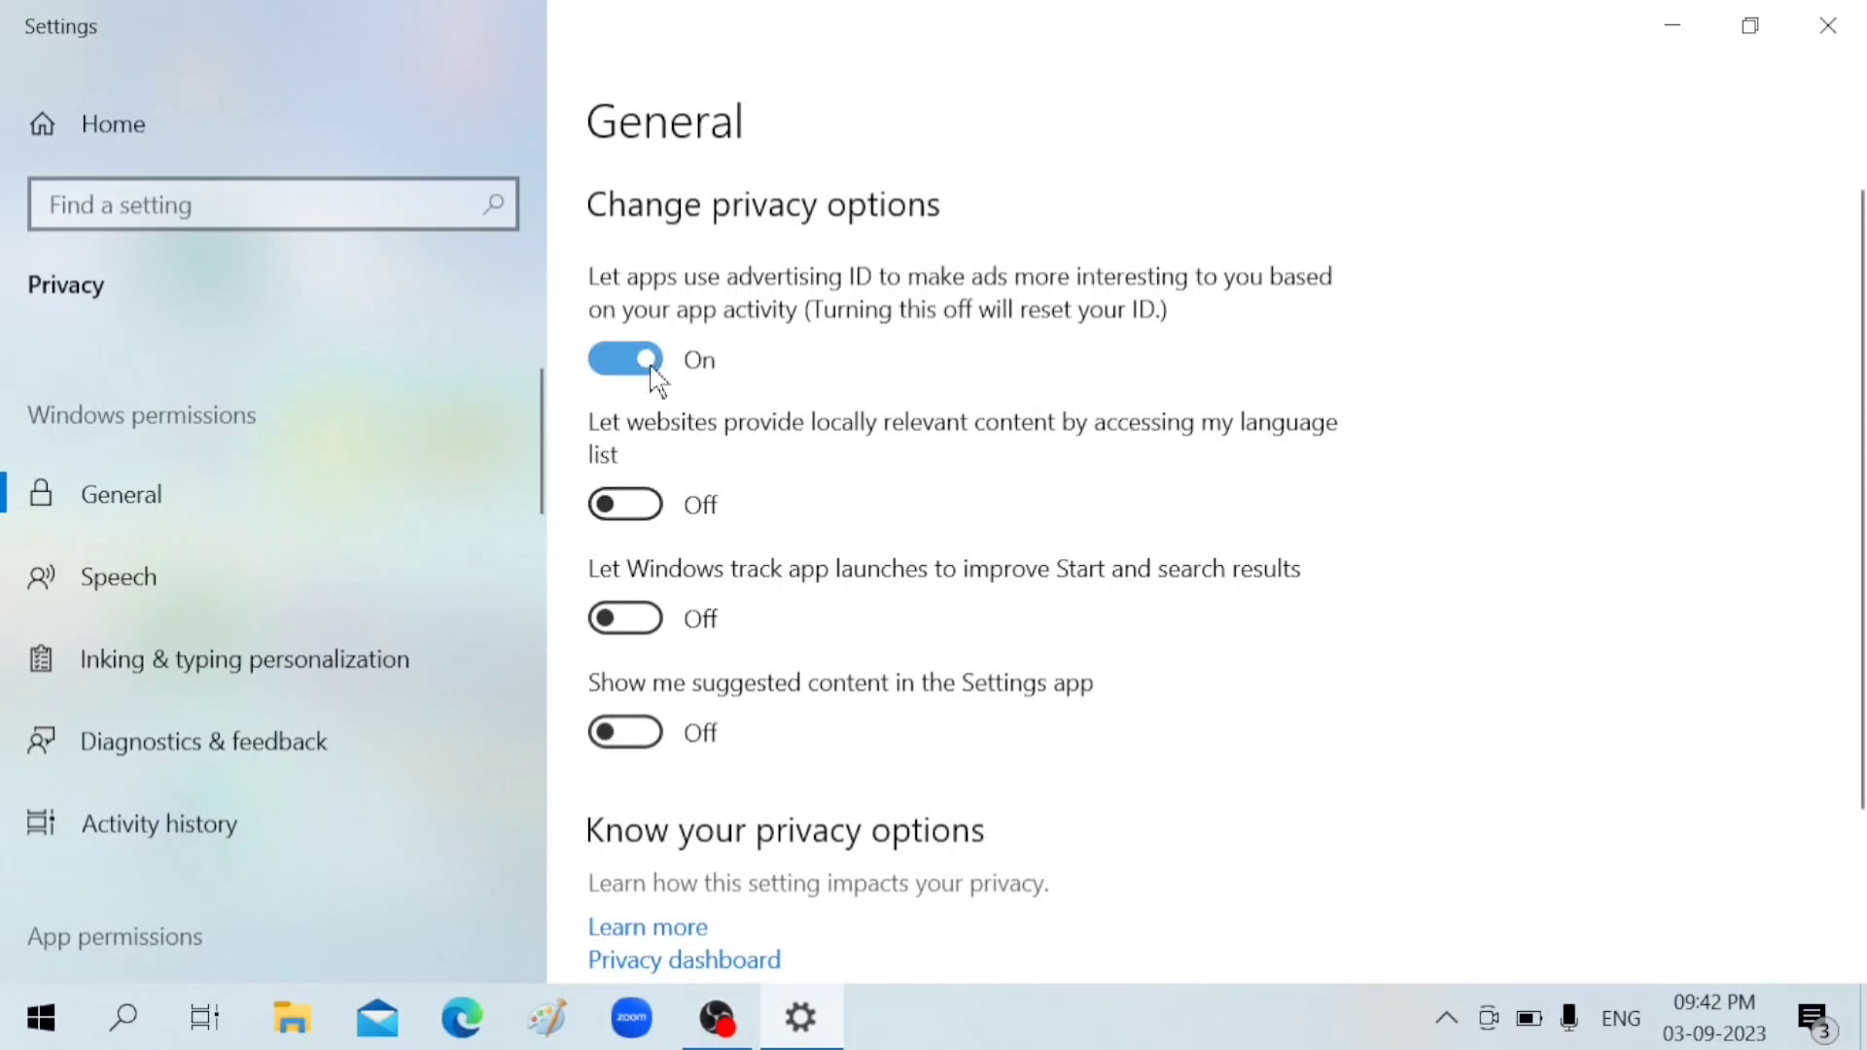
click(605, 359)
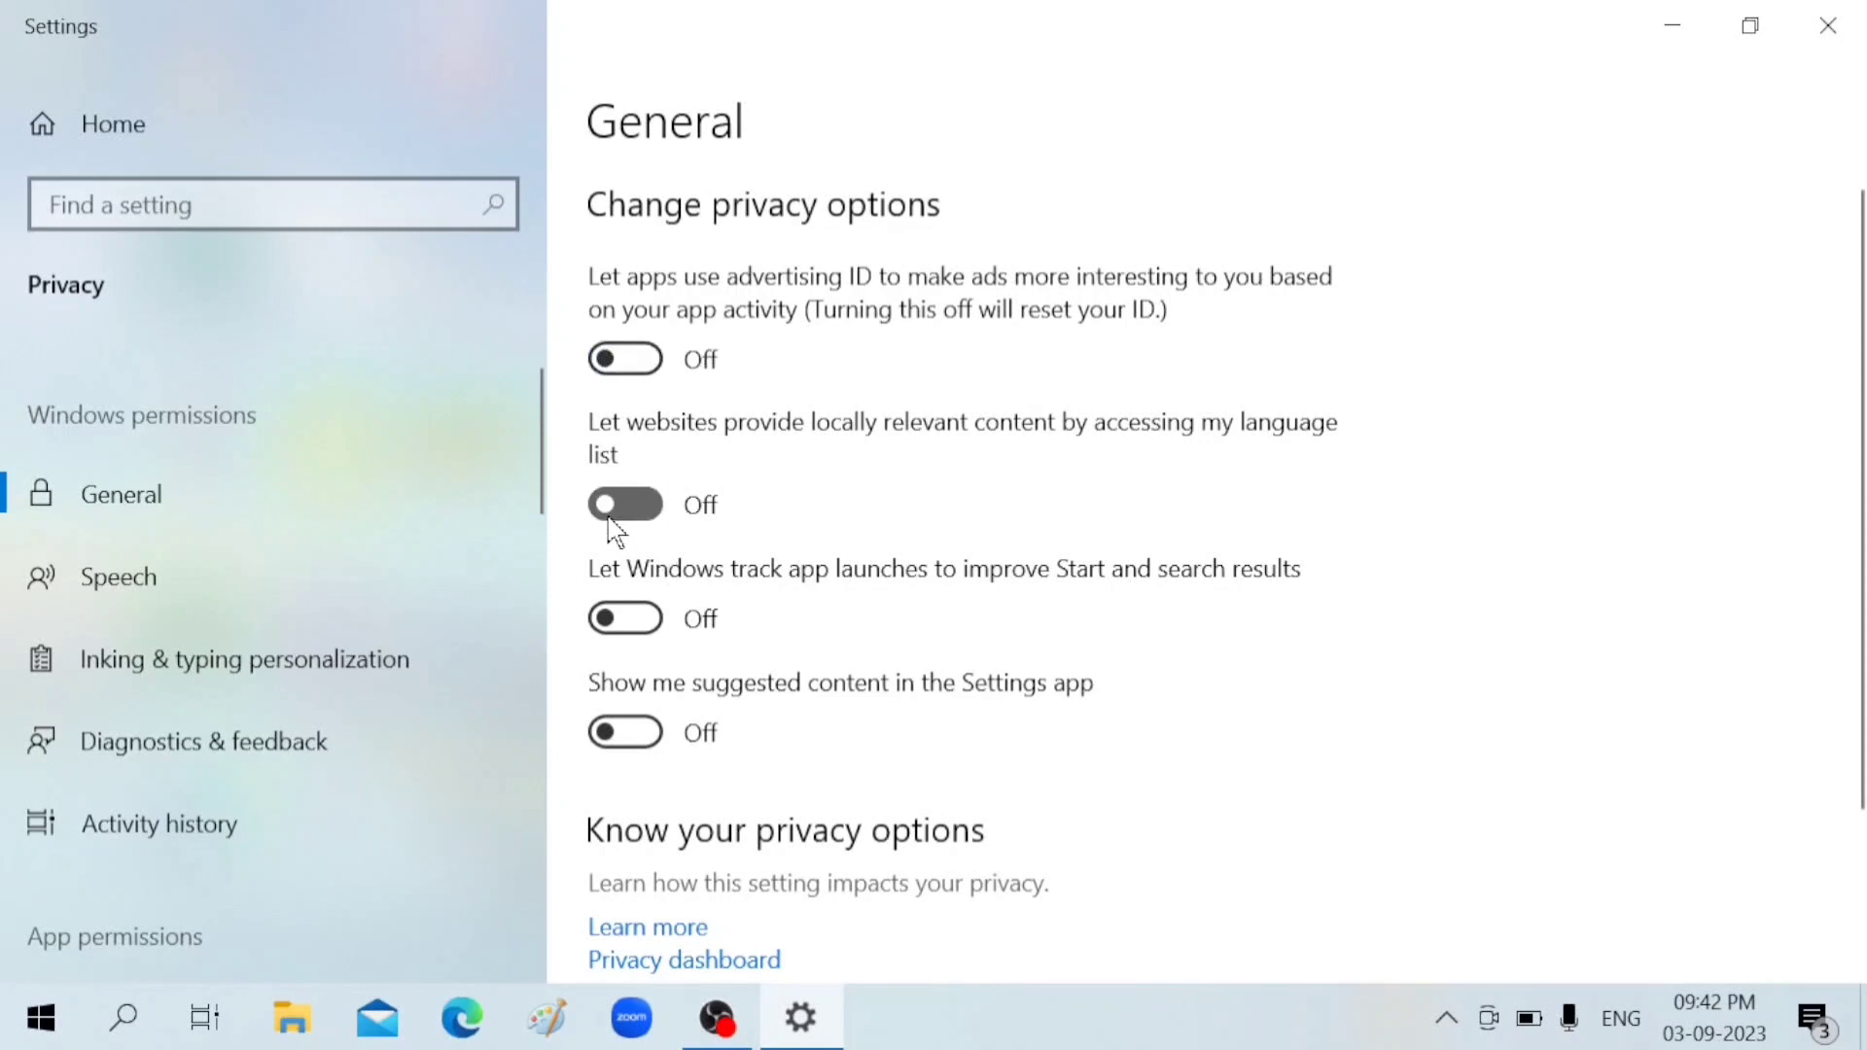
click(613, 623)
click(612, 622)
scroll(617, 716, down, 2)
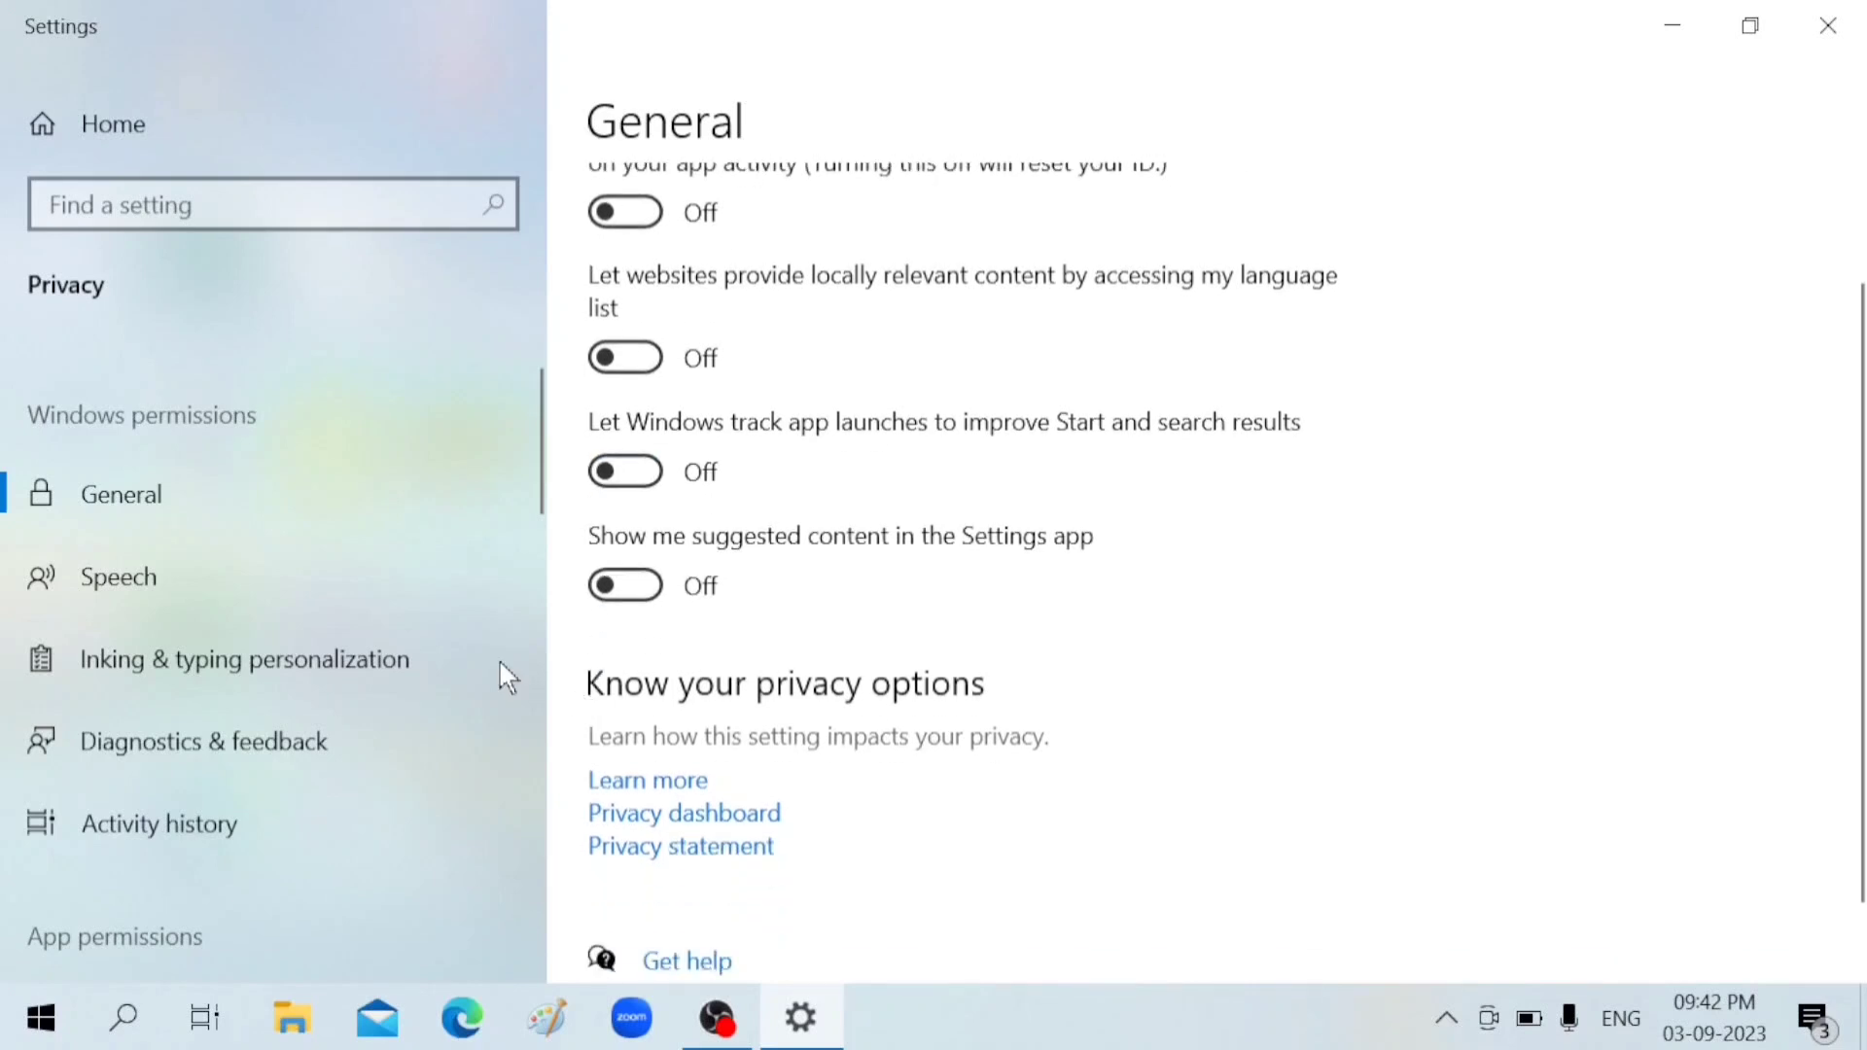
Step: Open the Speech privacy settings and switch online speech recognition on and back off
click(185, 567)
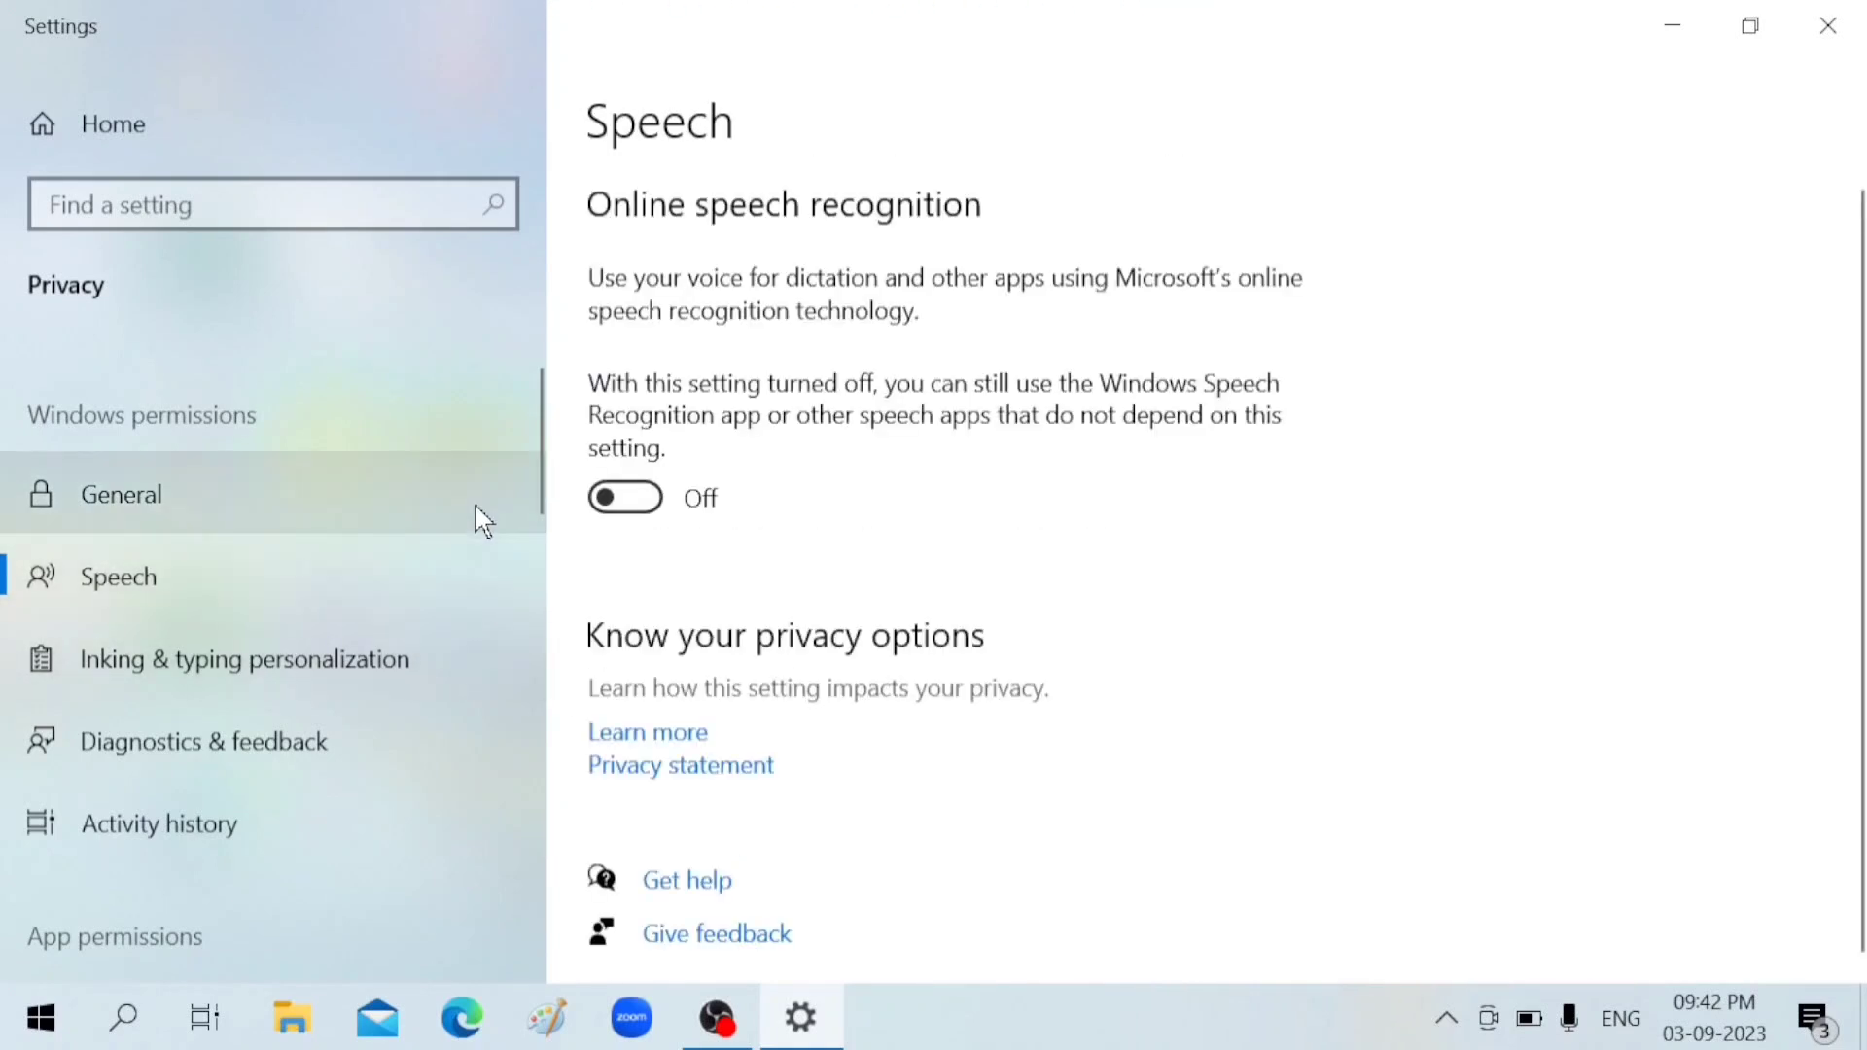
click(617, 500)
click(618, 513)
Step: Review the inking and typing personalization setting, and switch both activity history options on and back off
click(418, 679)
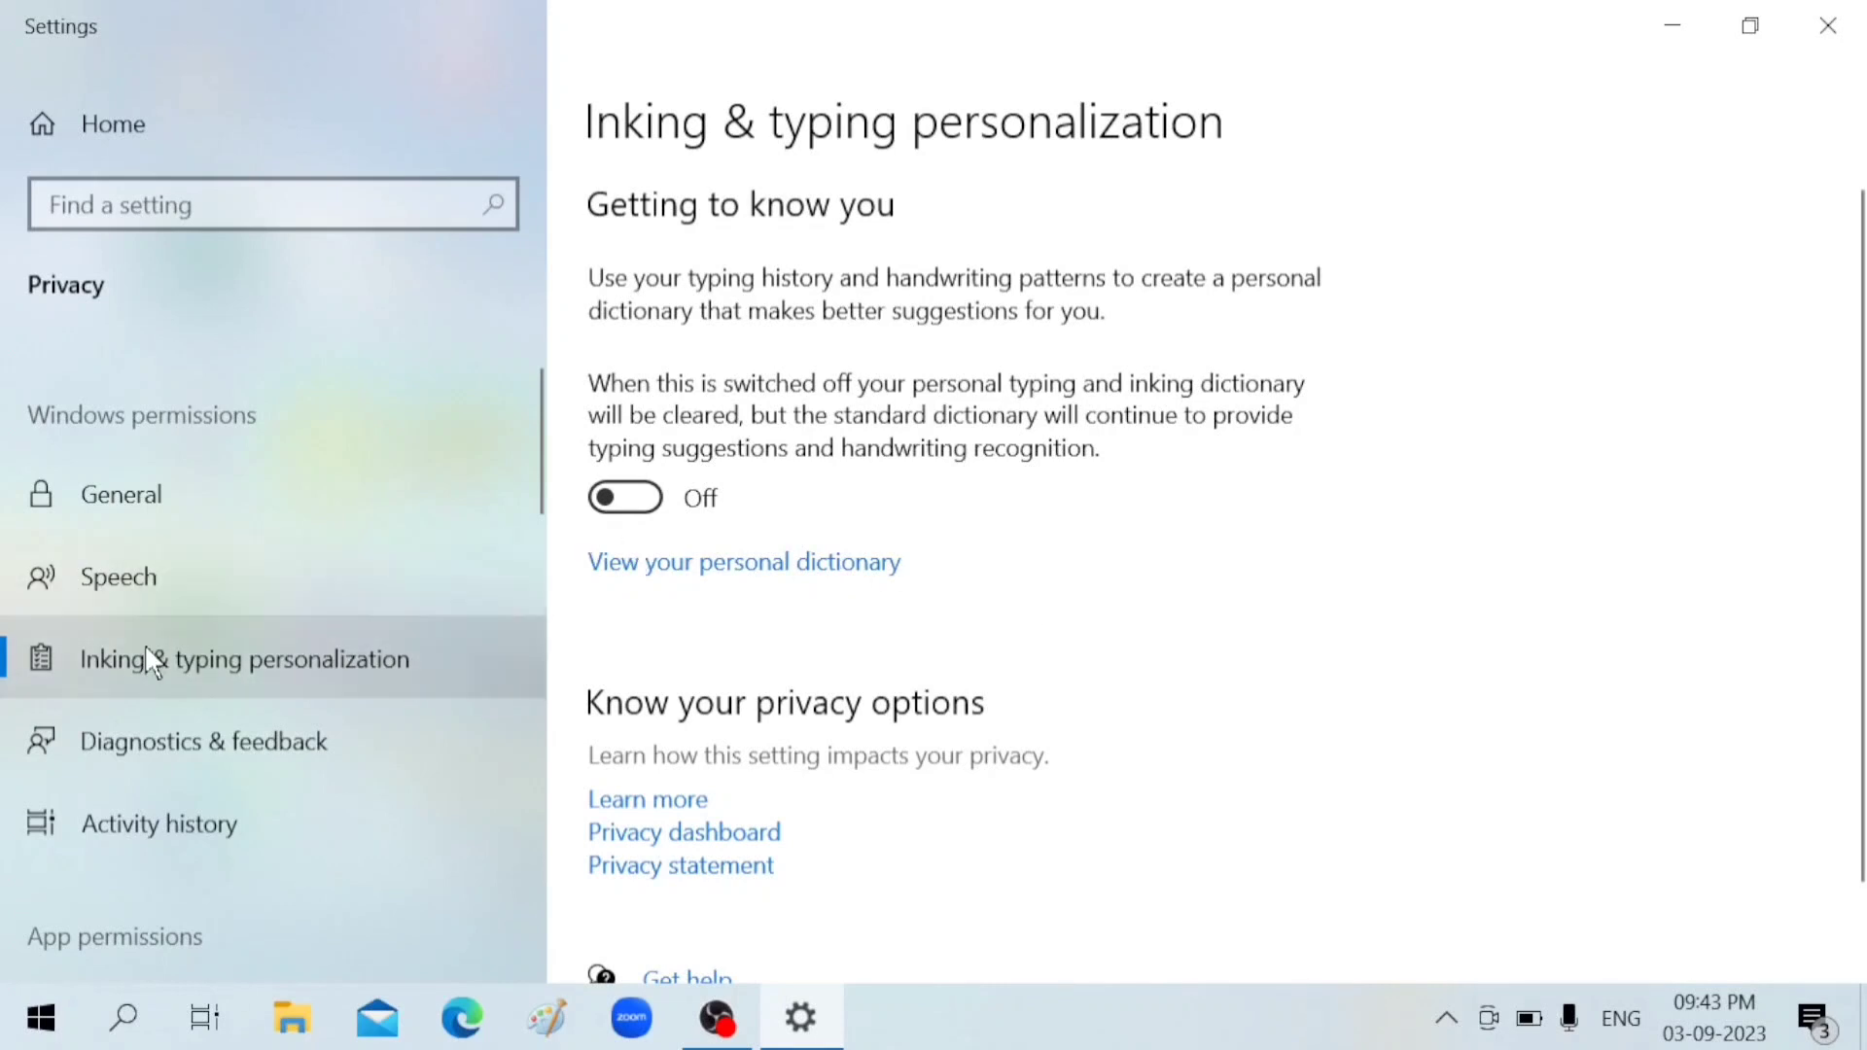
scroll(193, 729, down, 1)
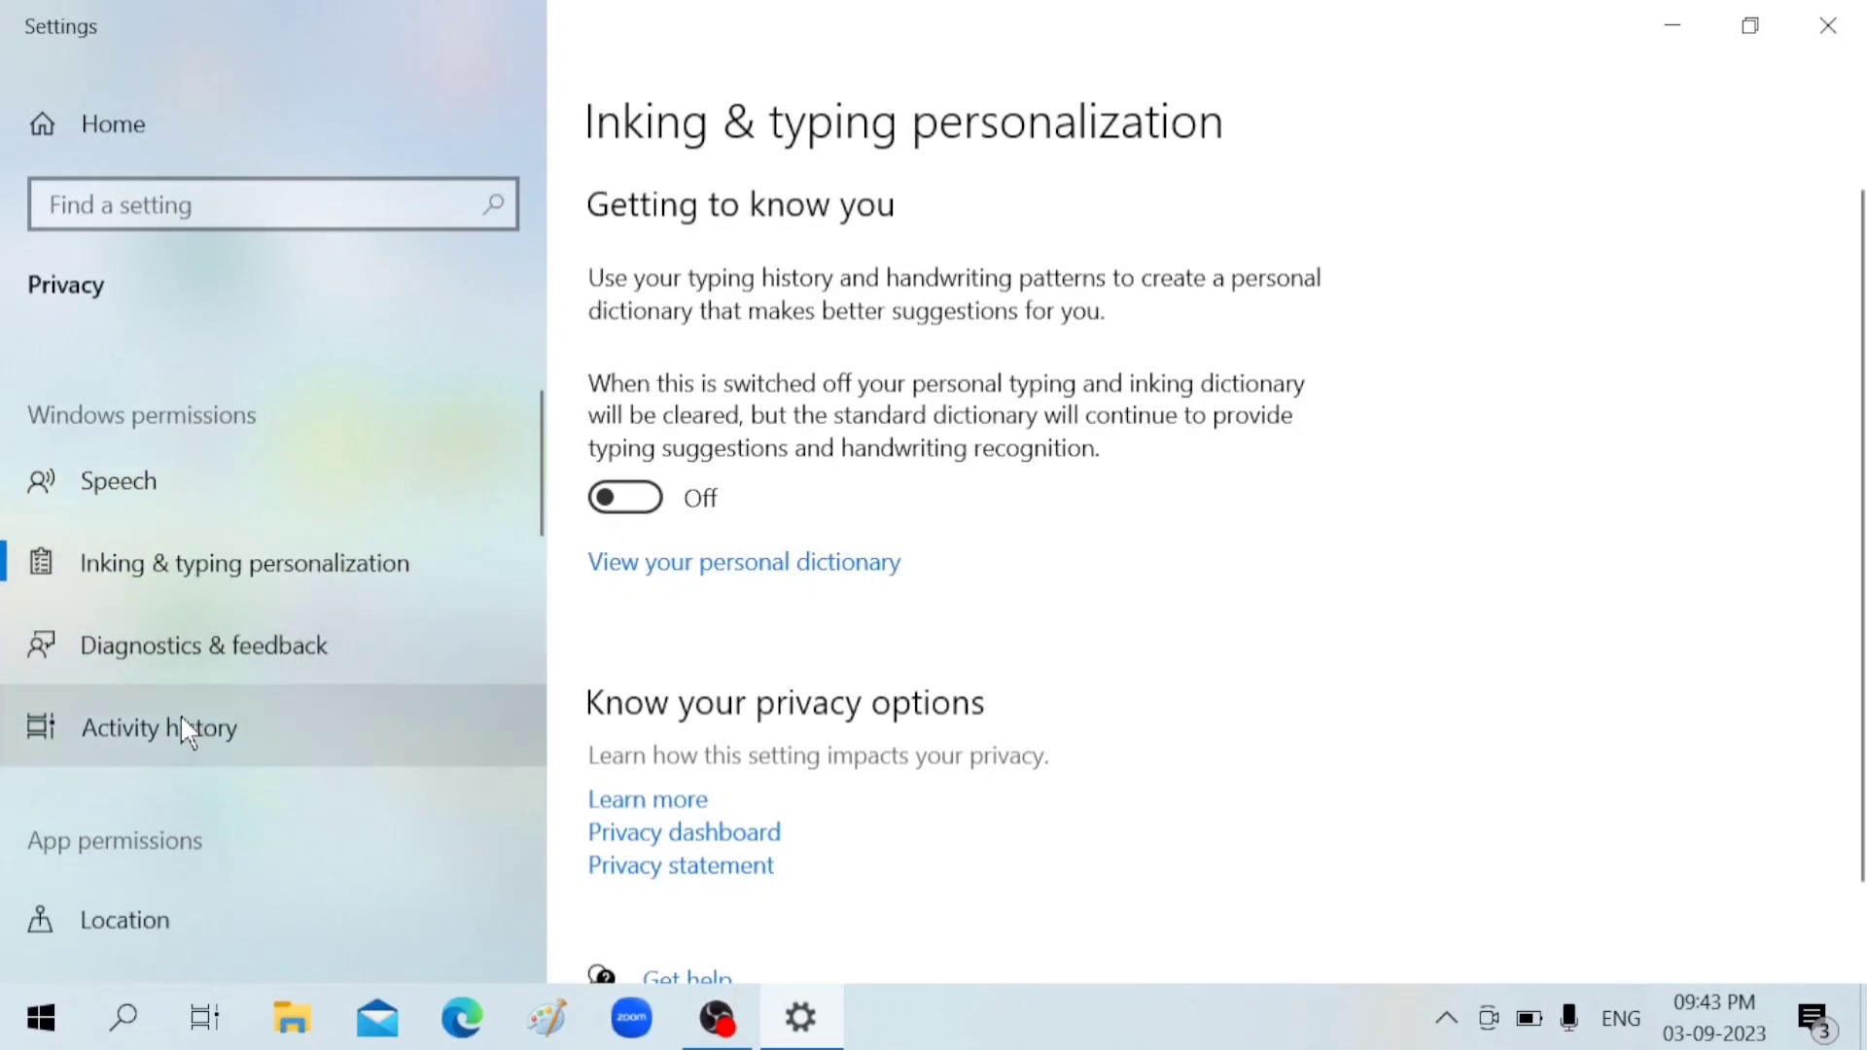
click(182, 726)
click(604, 352)
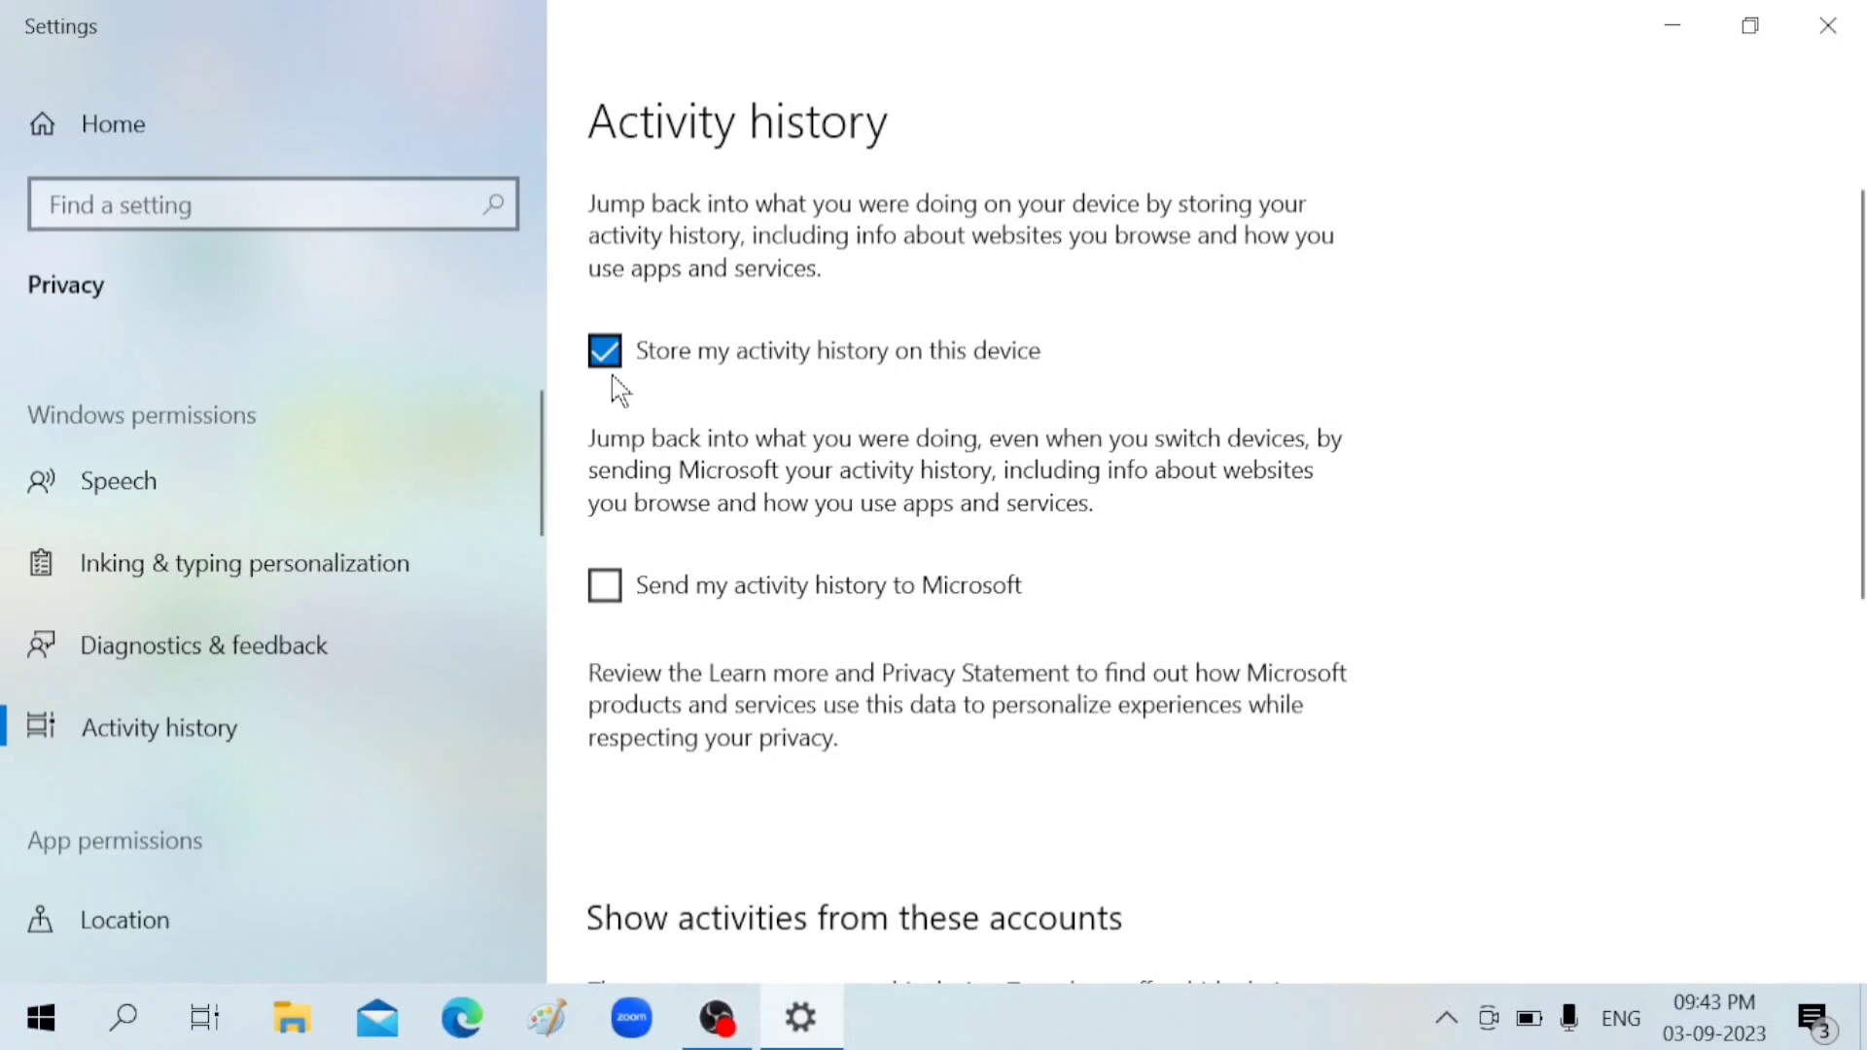
click(604, 584)
click(611, 352)
click(616, 584)
scroll(617, 585, down, 5)
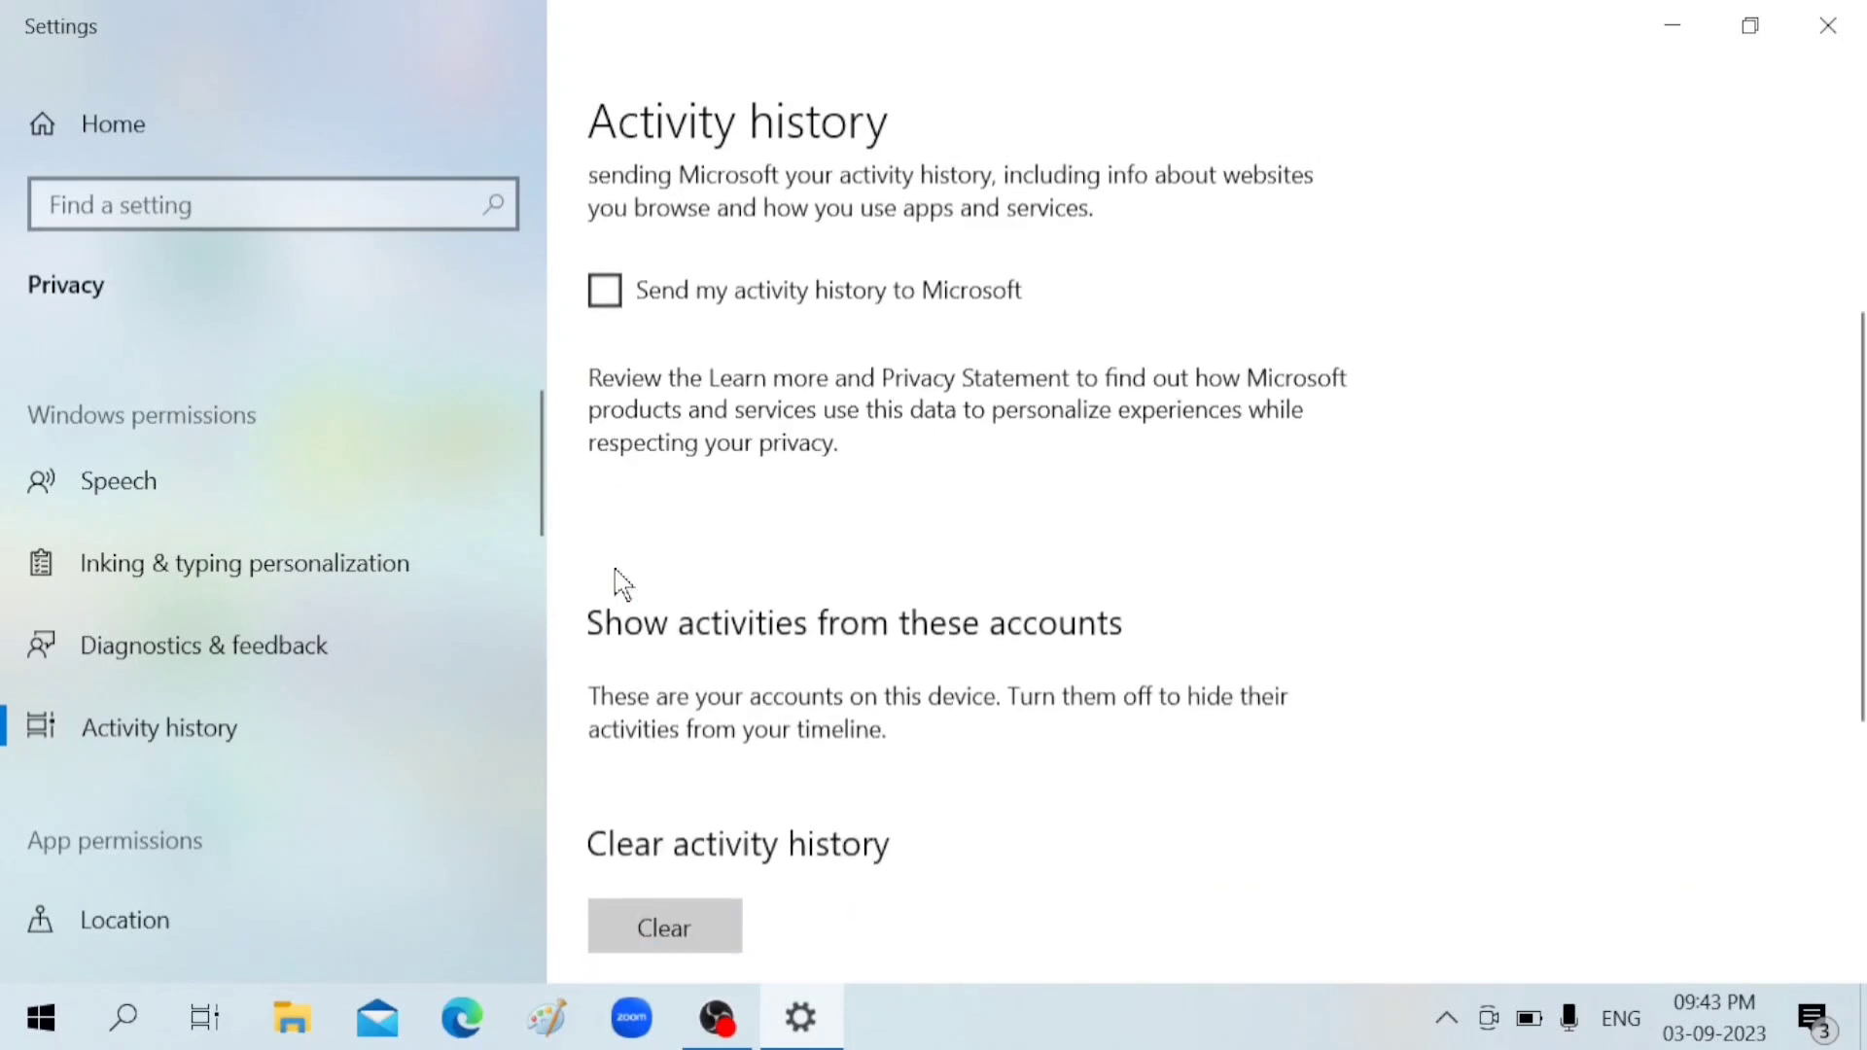
scroll(296, 688, down, 3)
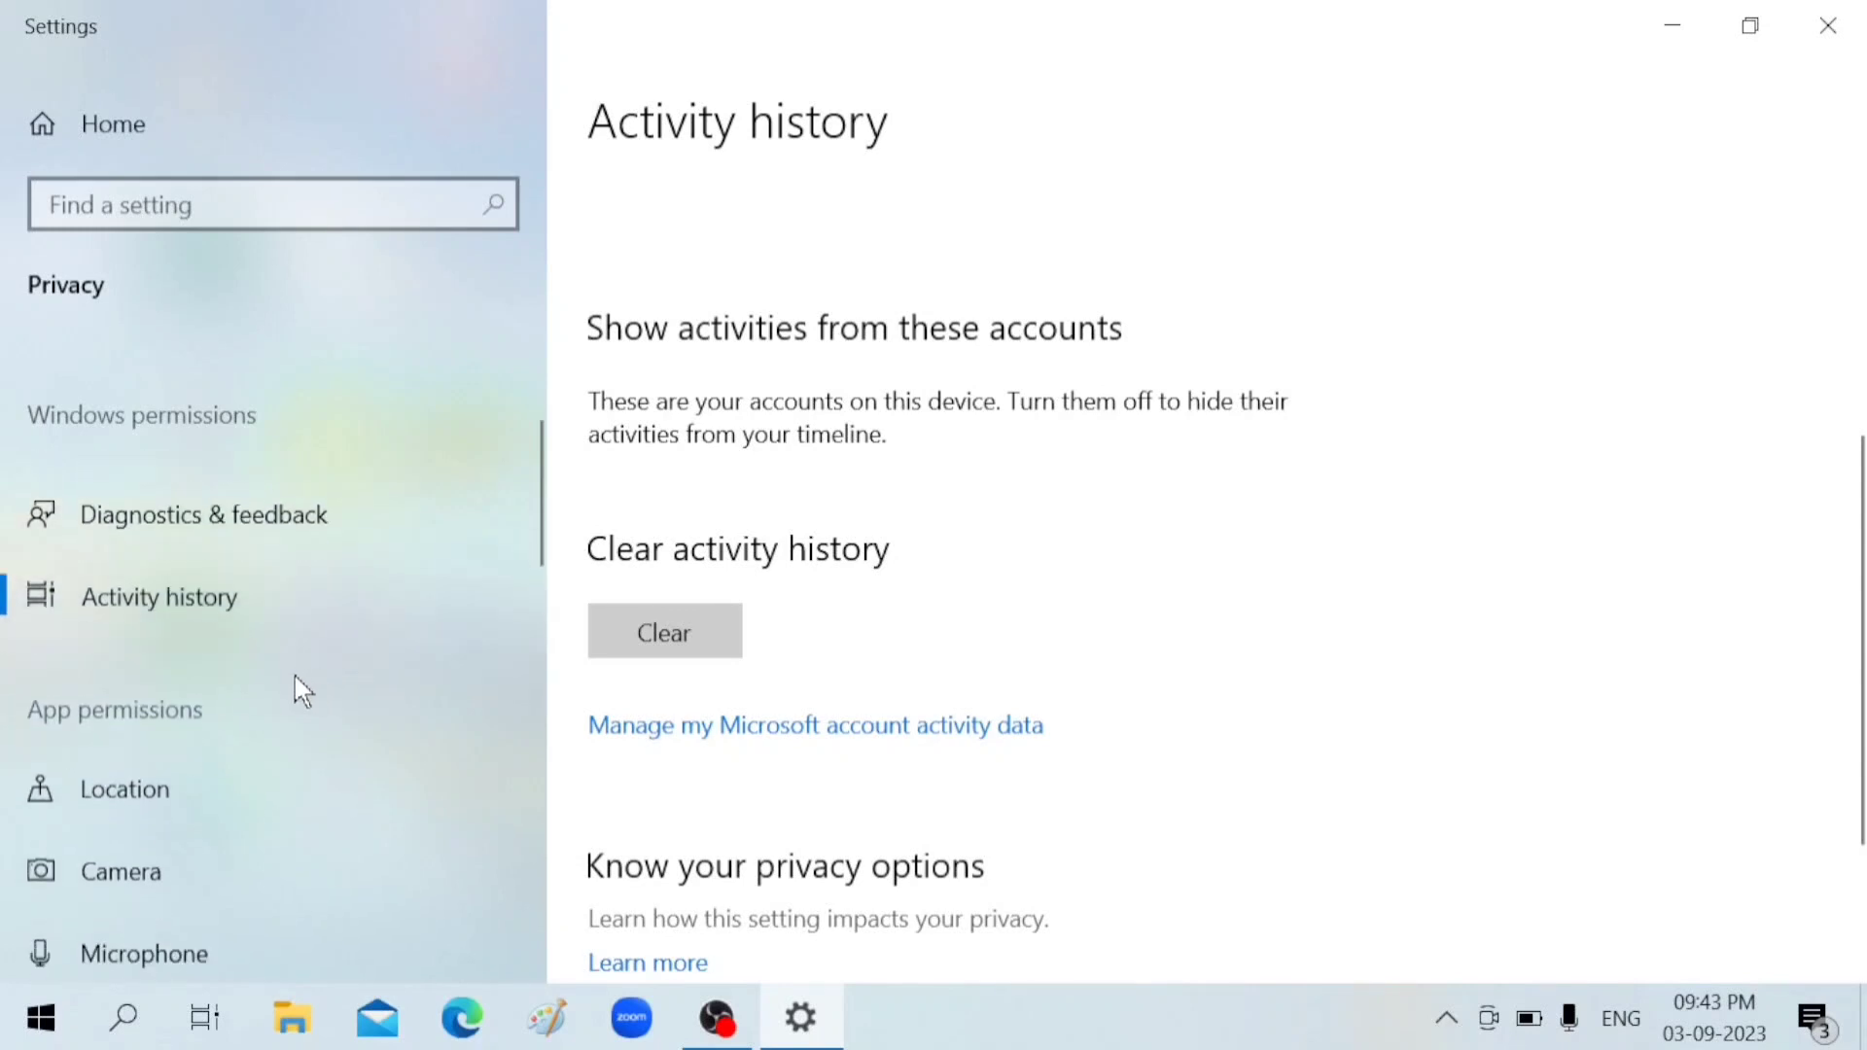
Step: Open the Location permissions and switch location access for this device on and back off
click(119, 608)
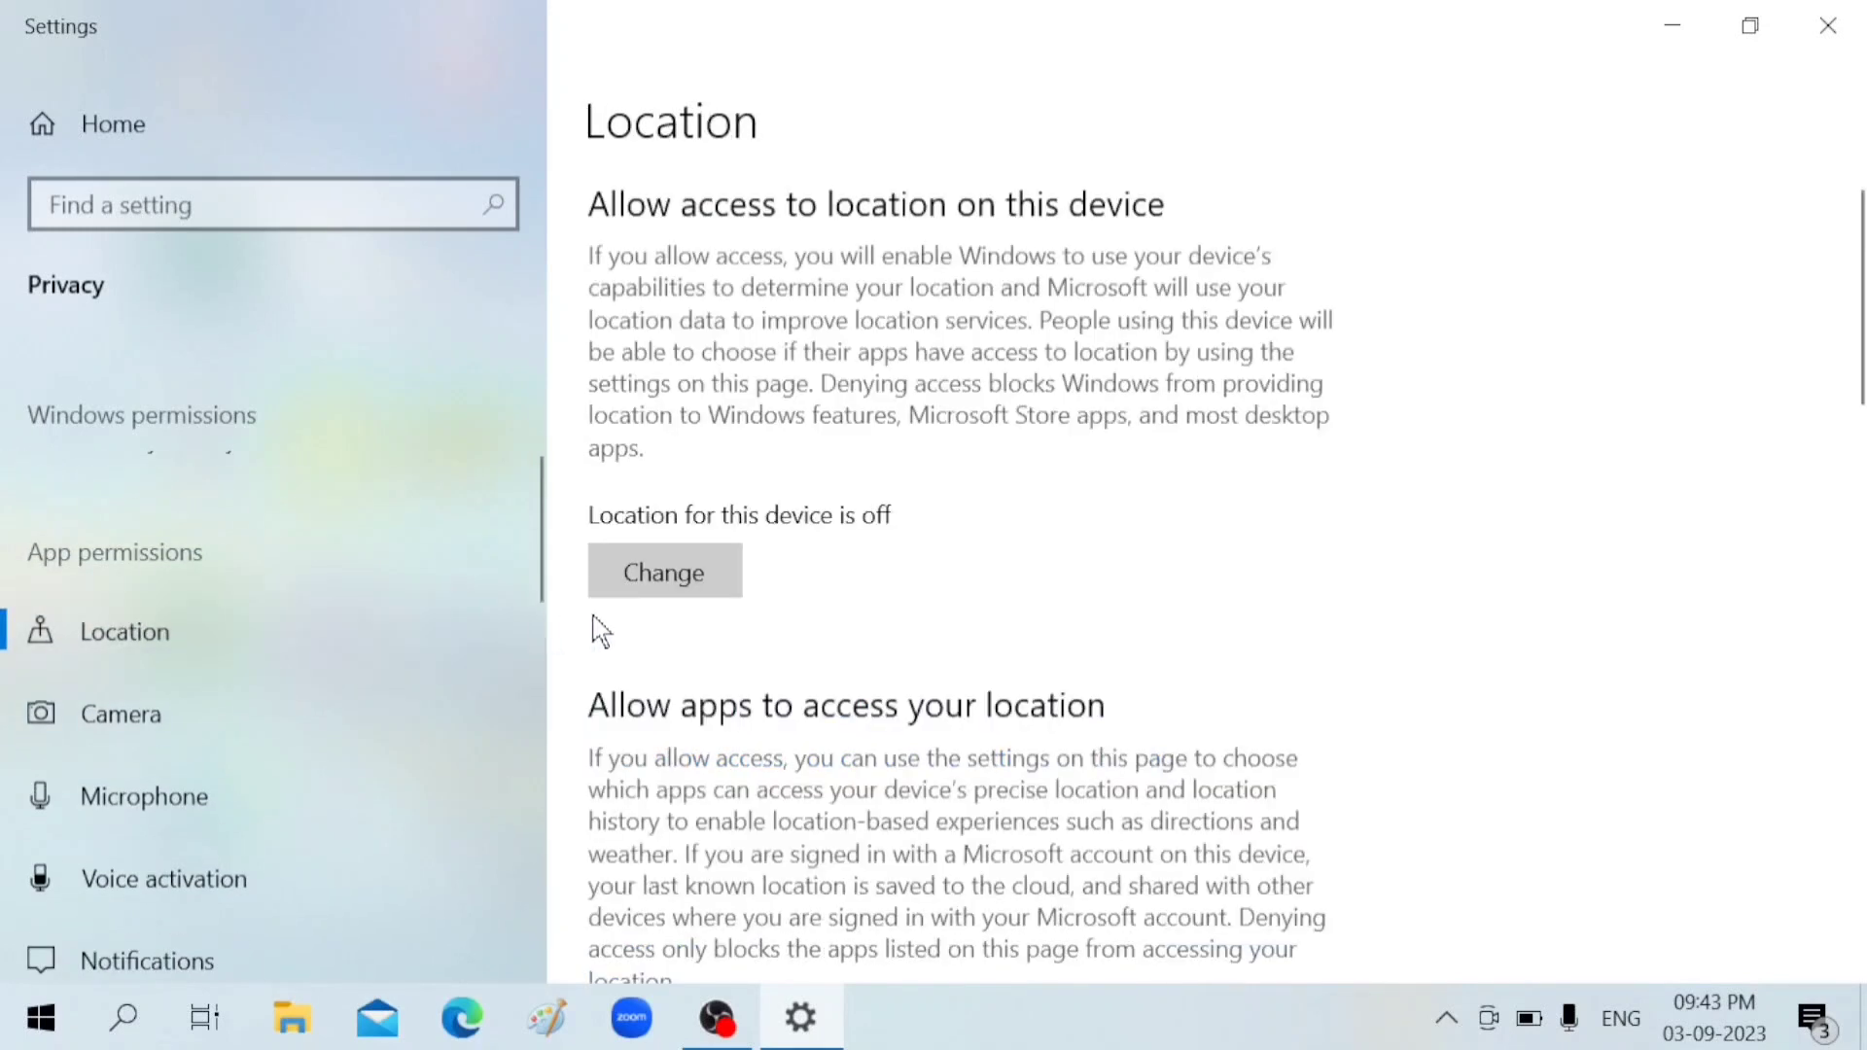
click(622, 550)
click(507, 477)
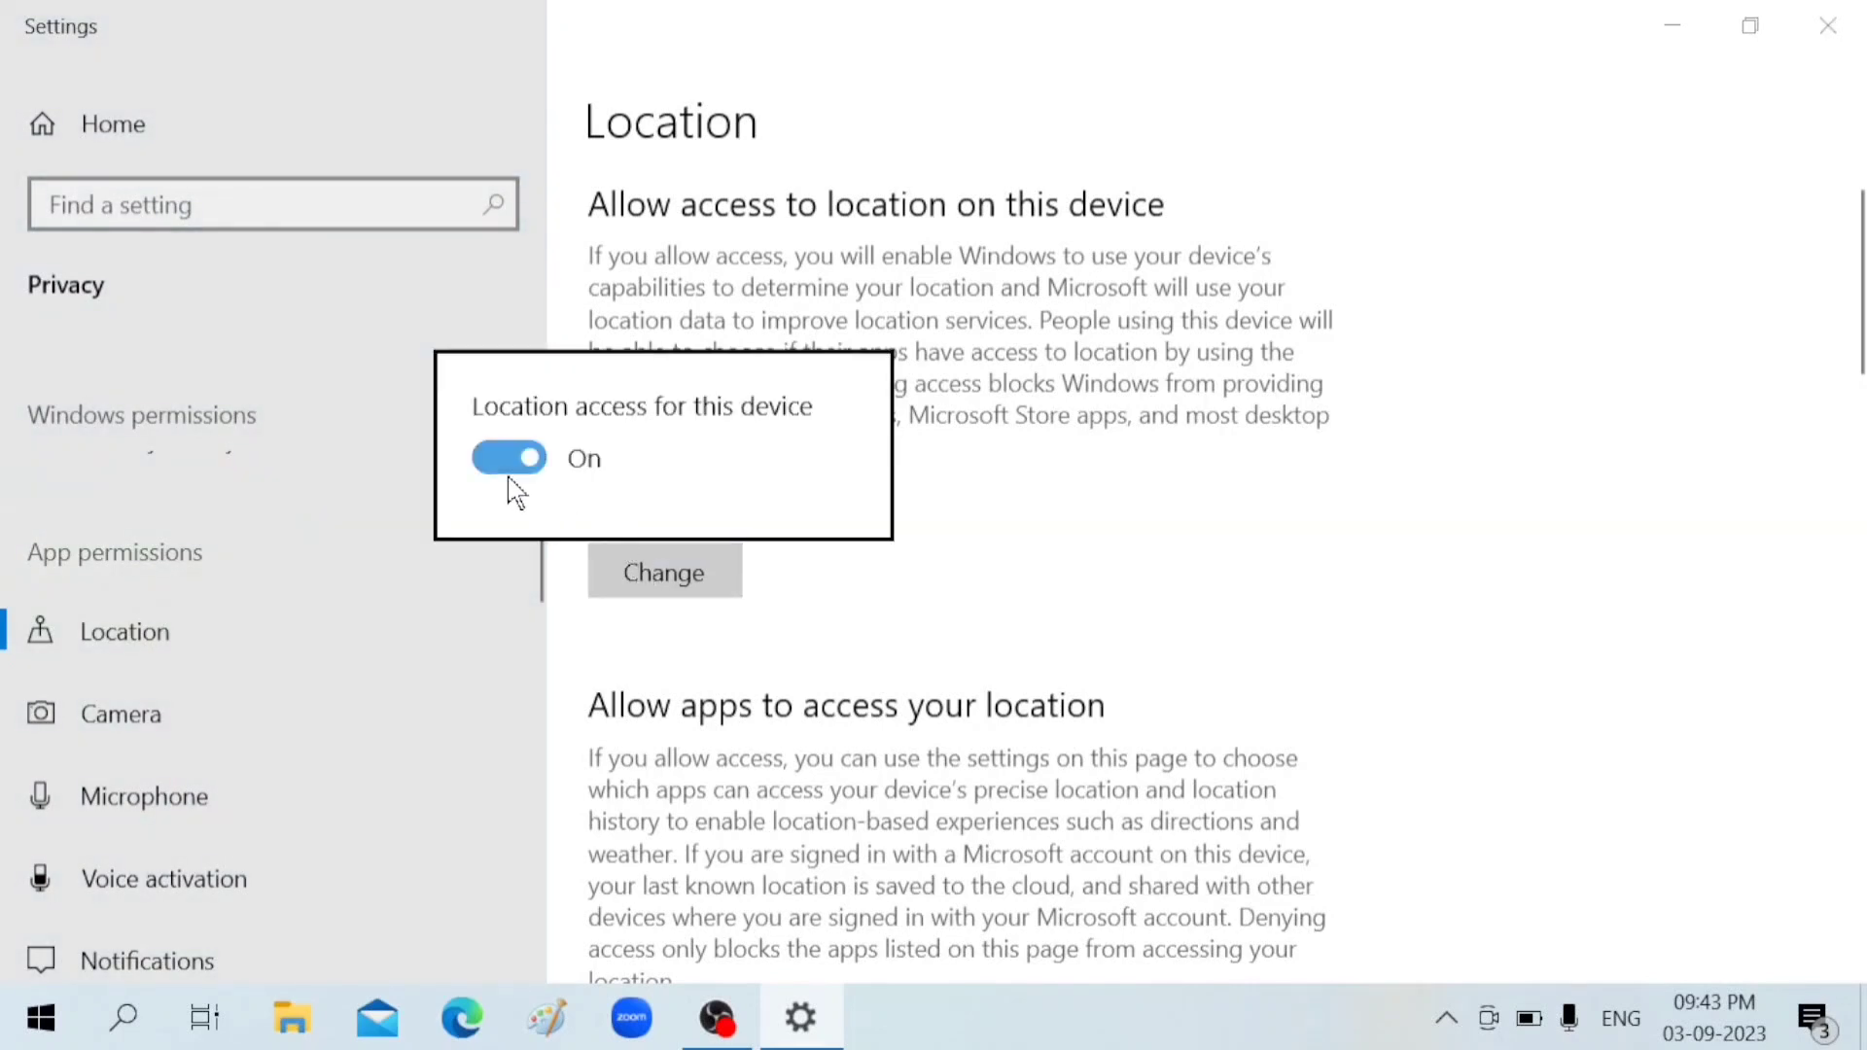
click(508, 477)
click(919, 628)
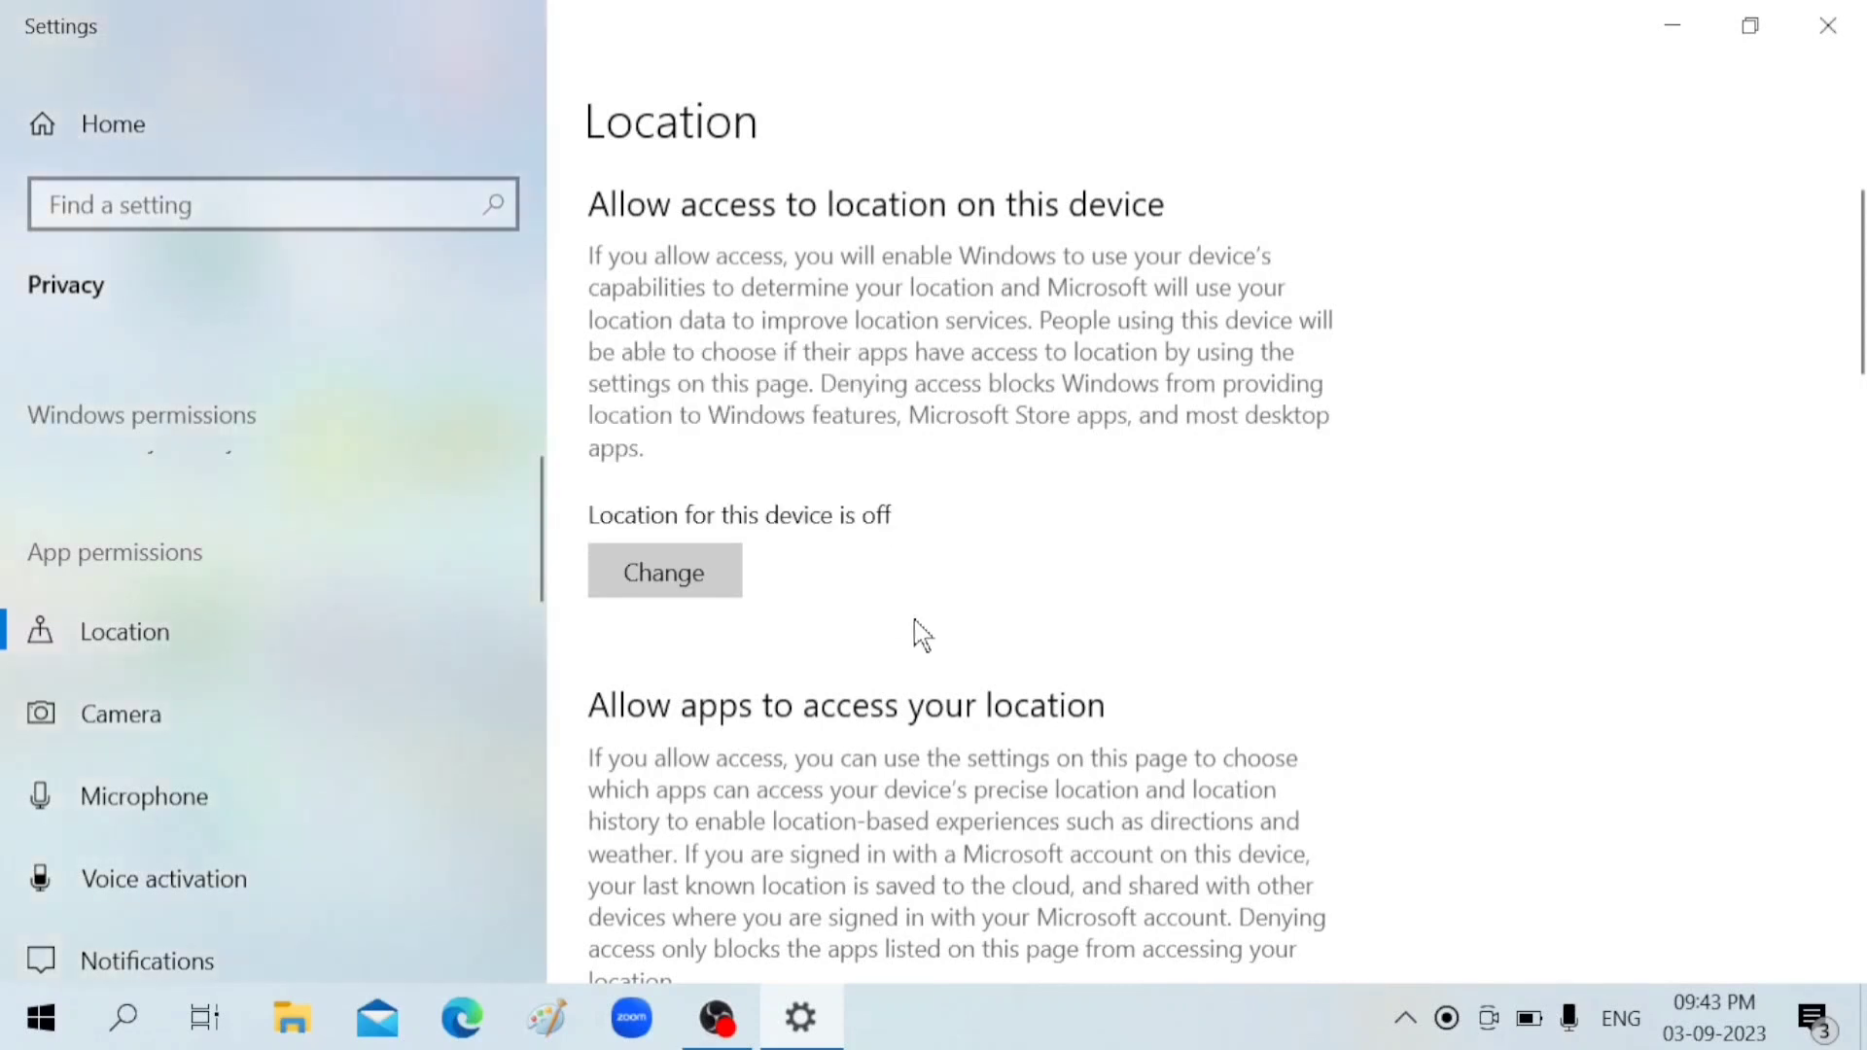
scroll(583, 613, down, 2)
scroll(184, 671, down, 1)
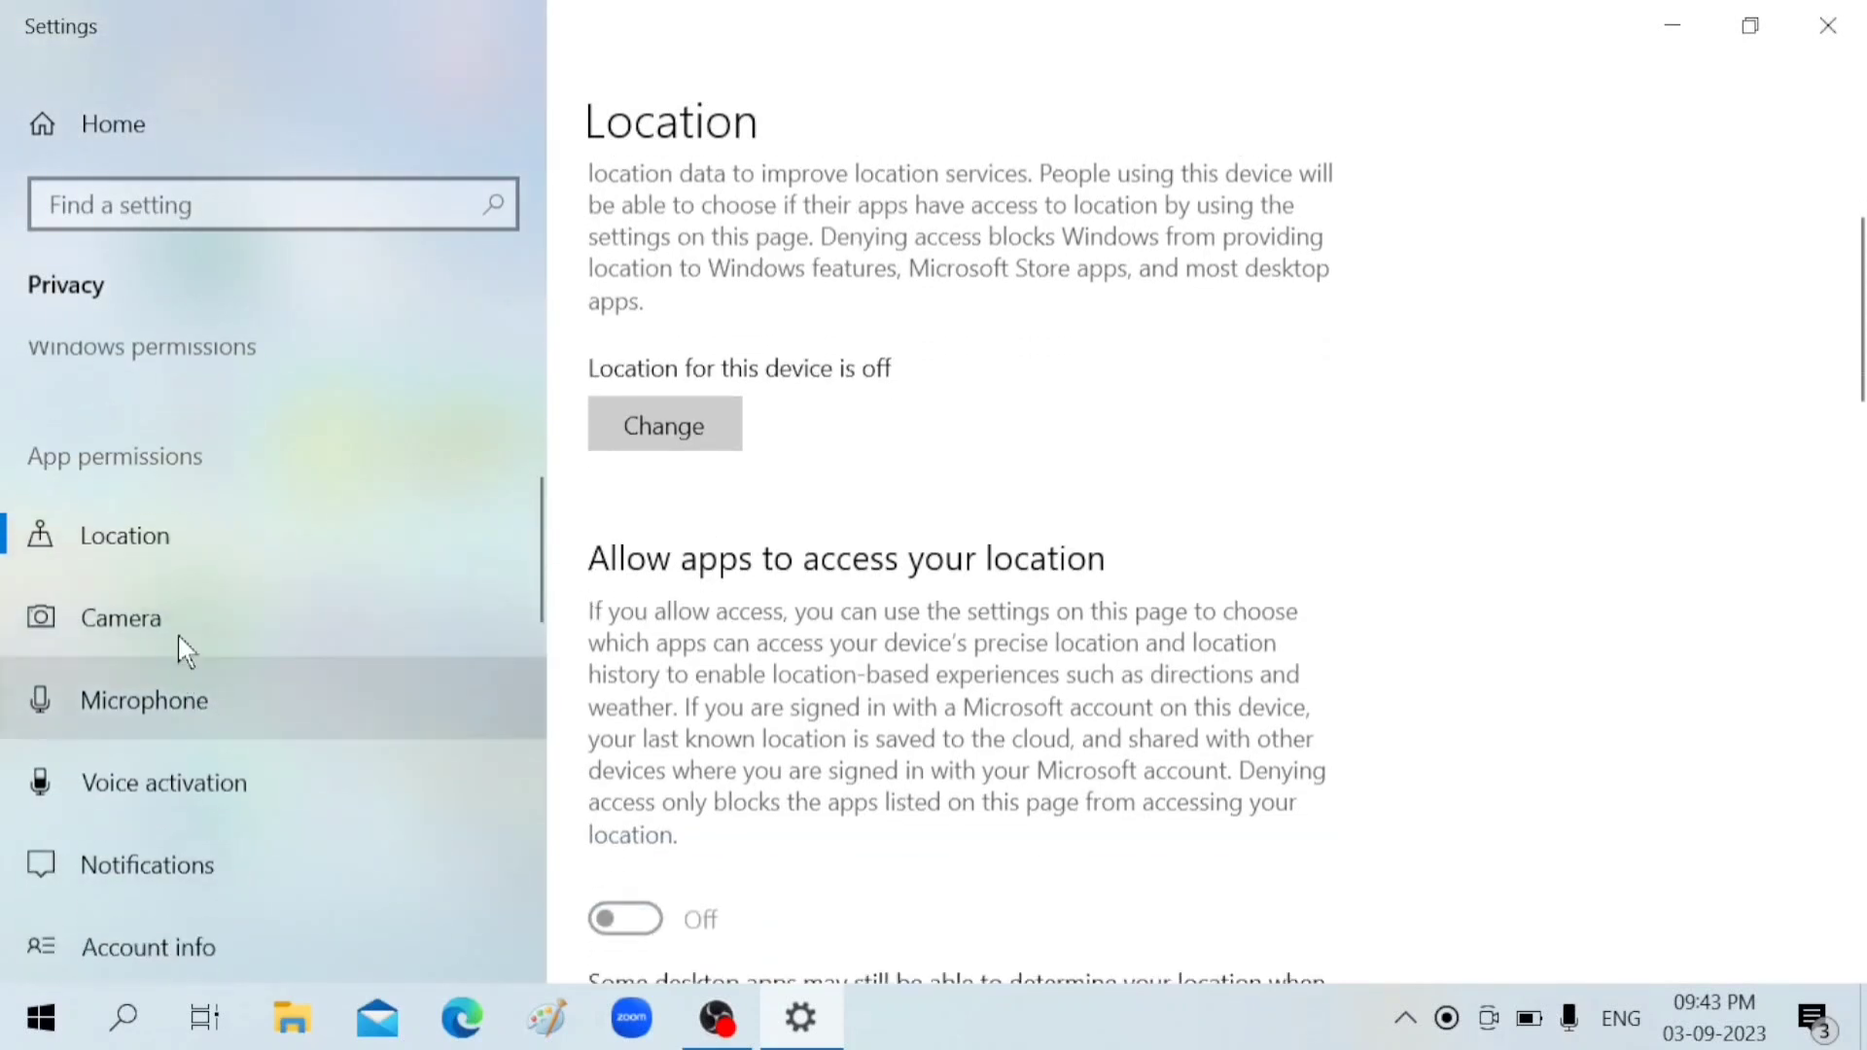
Step: Open the Camera permissions and check the camera access for the device and its apps
click(175, 613)
scroll(506, 630, down, 2)
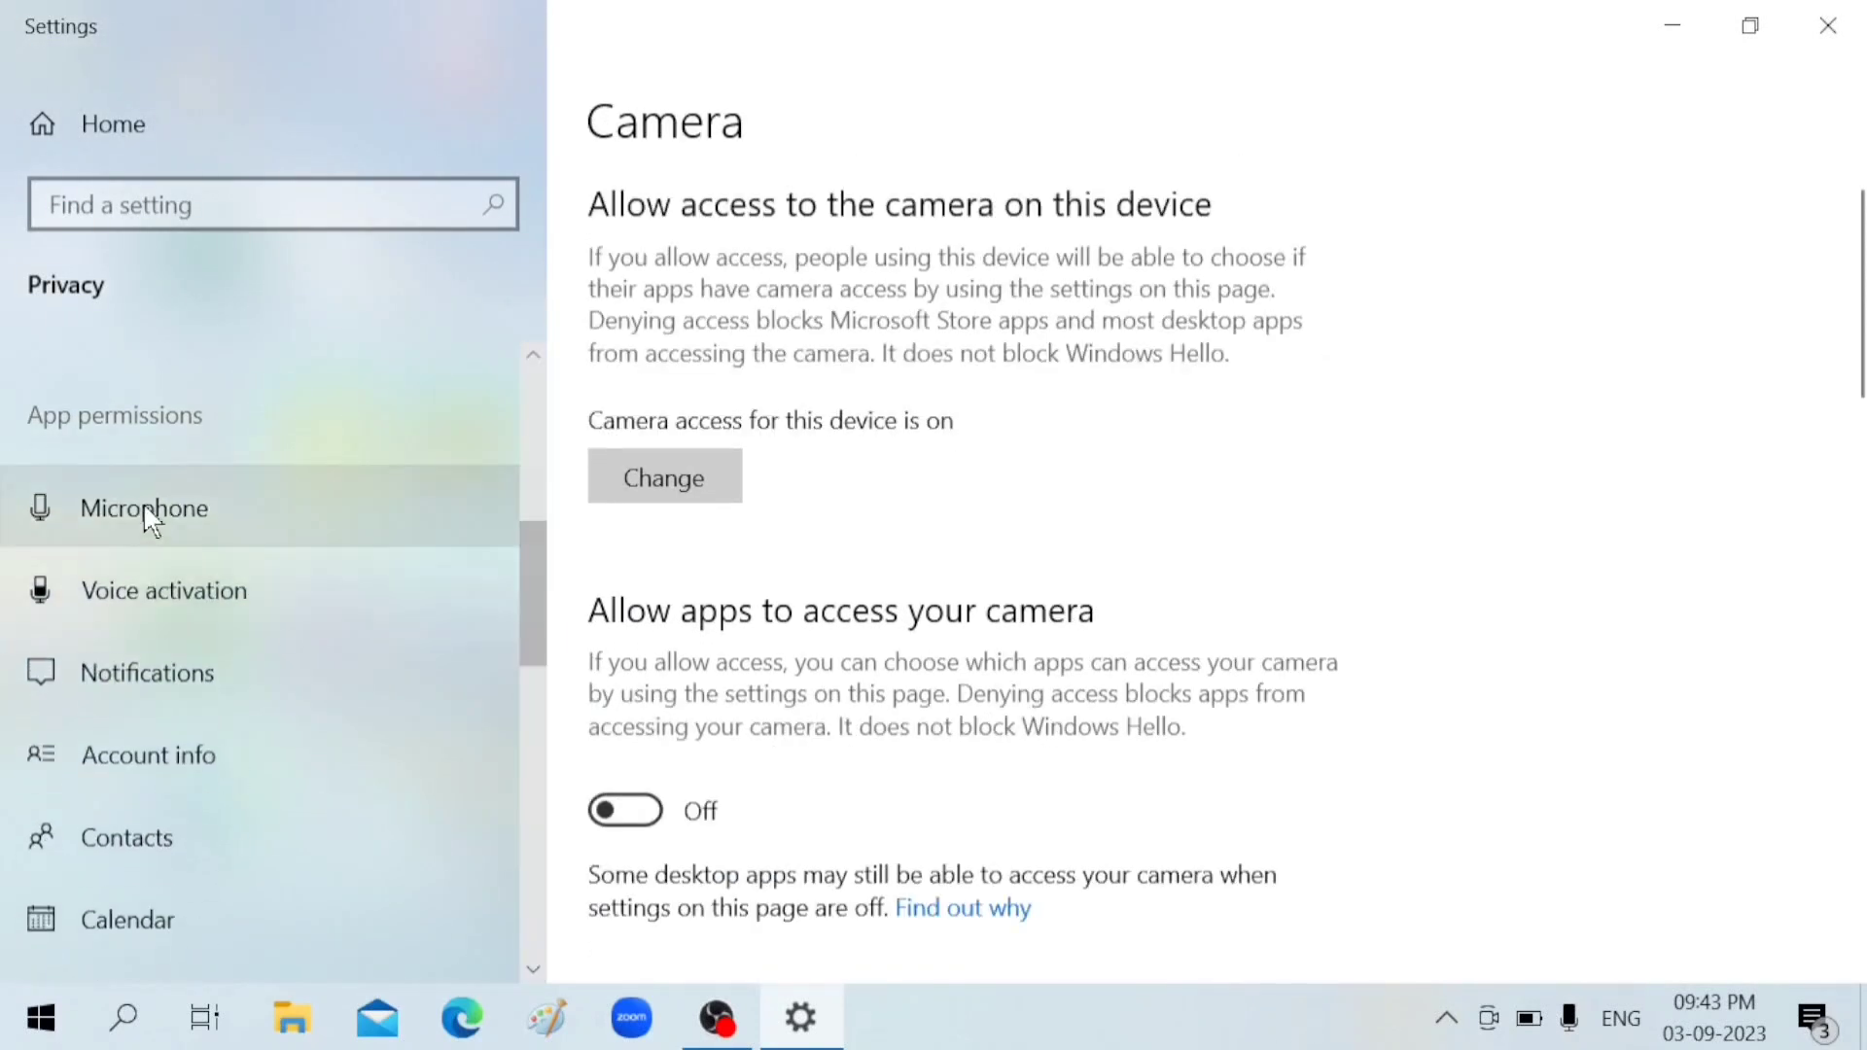
scroll(194, 725, down, 1)
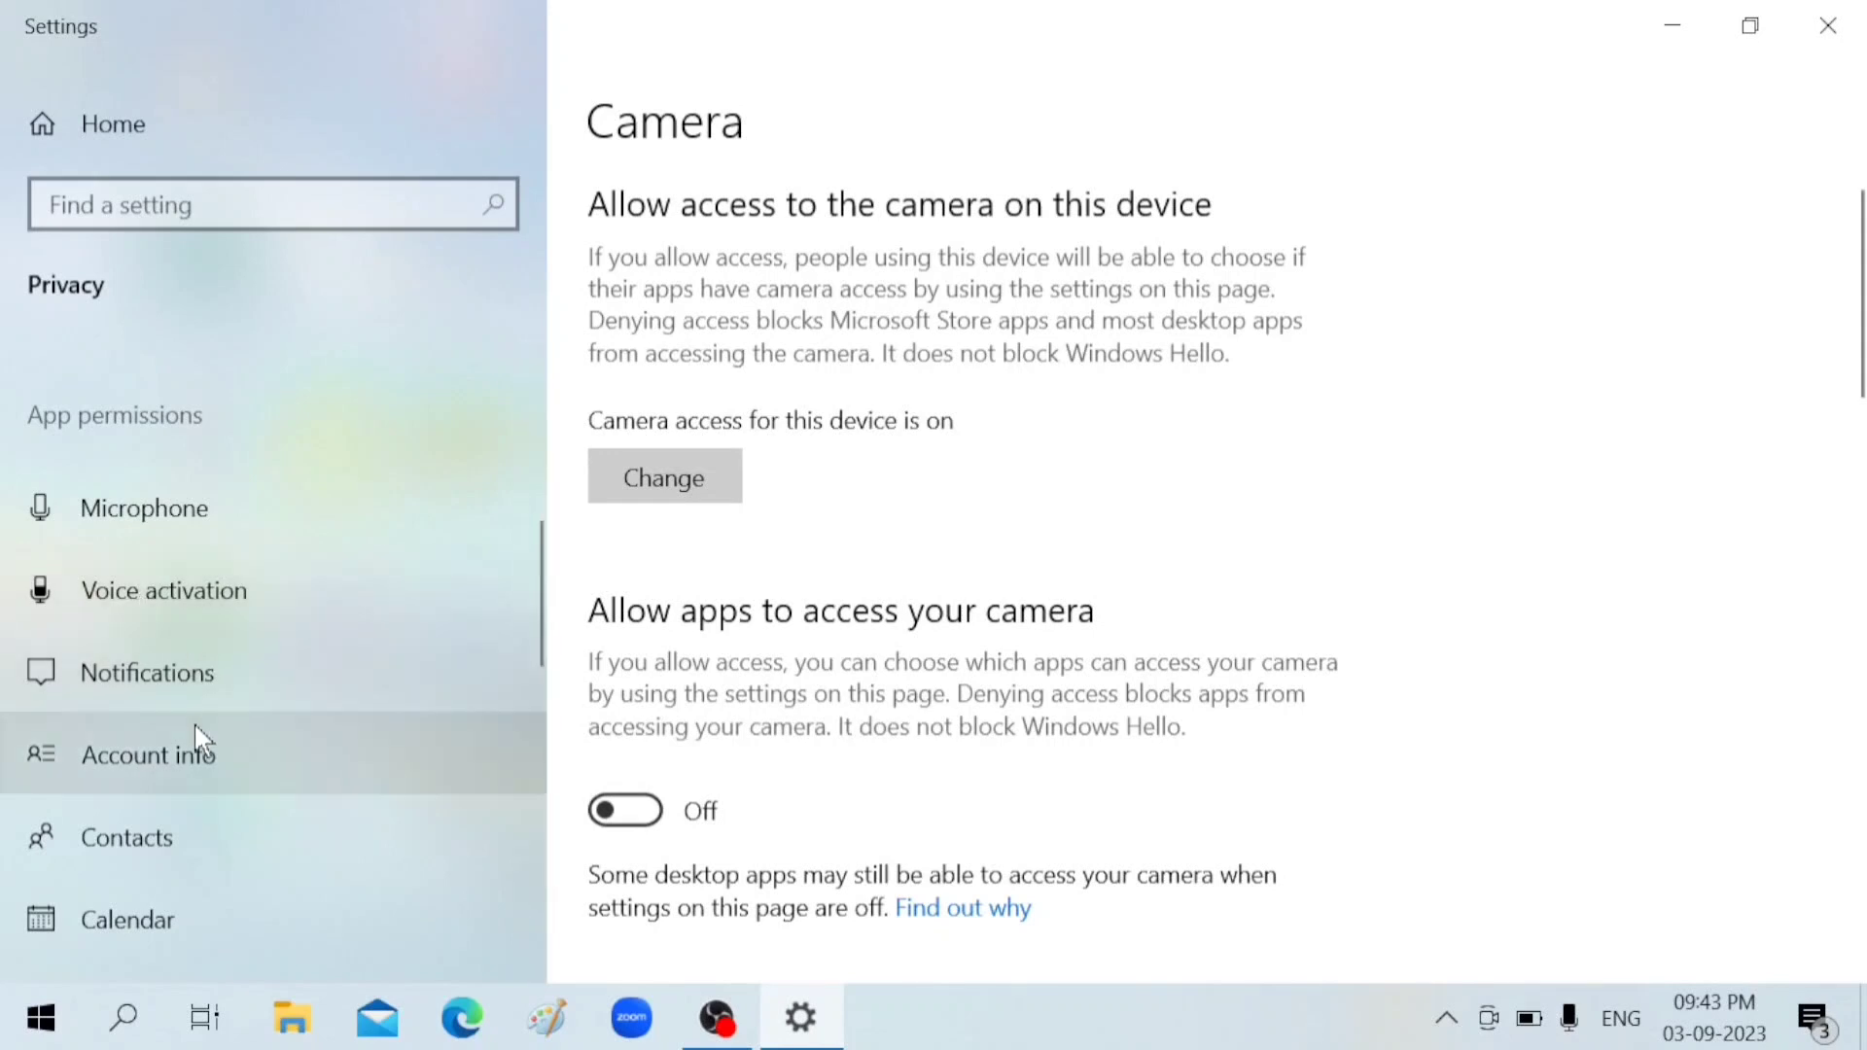
Step: Open the Notifications permissions and switch user notification access for this device on and back off
click(171, 668)
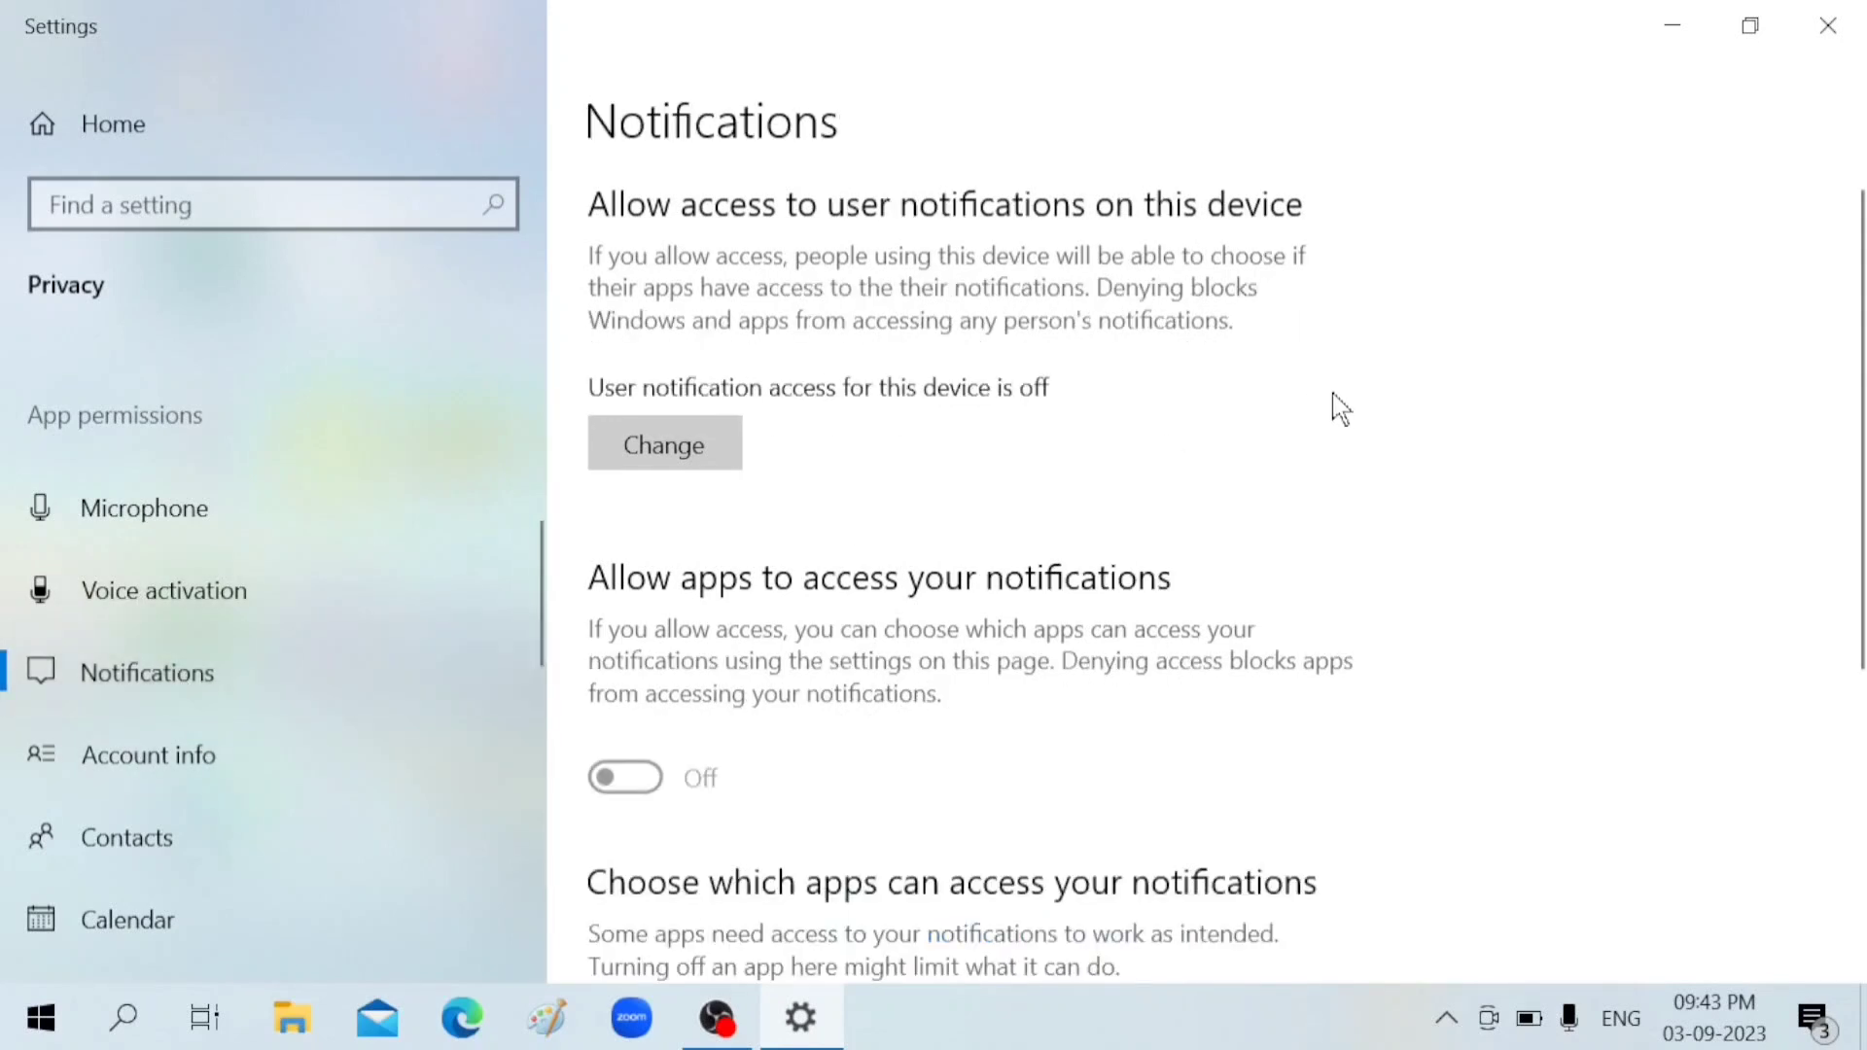
click(649, 457)
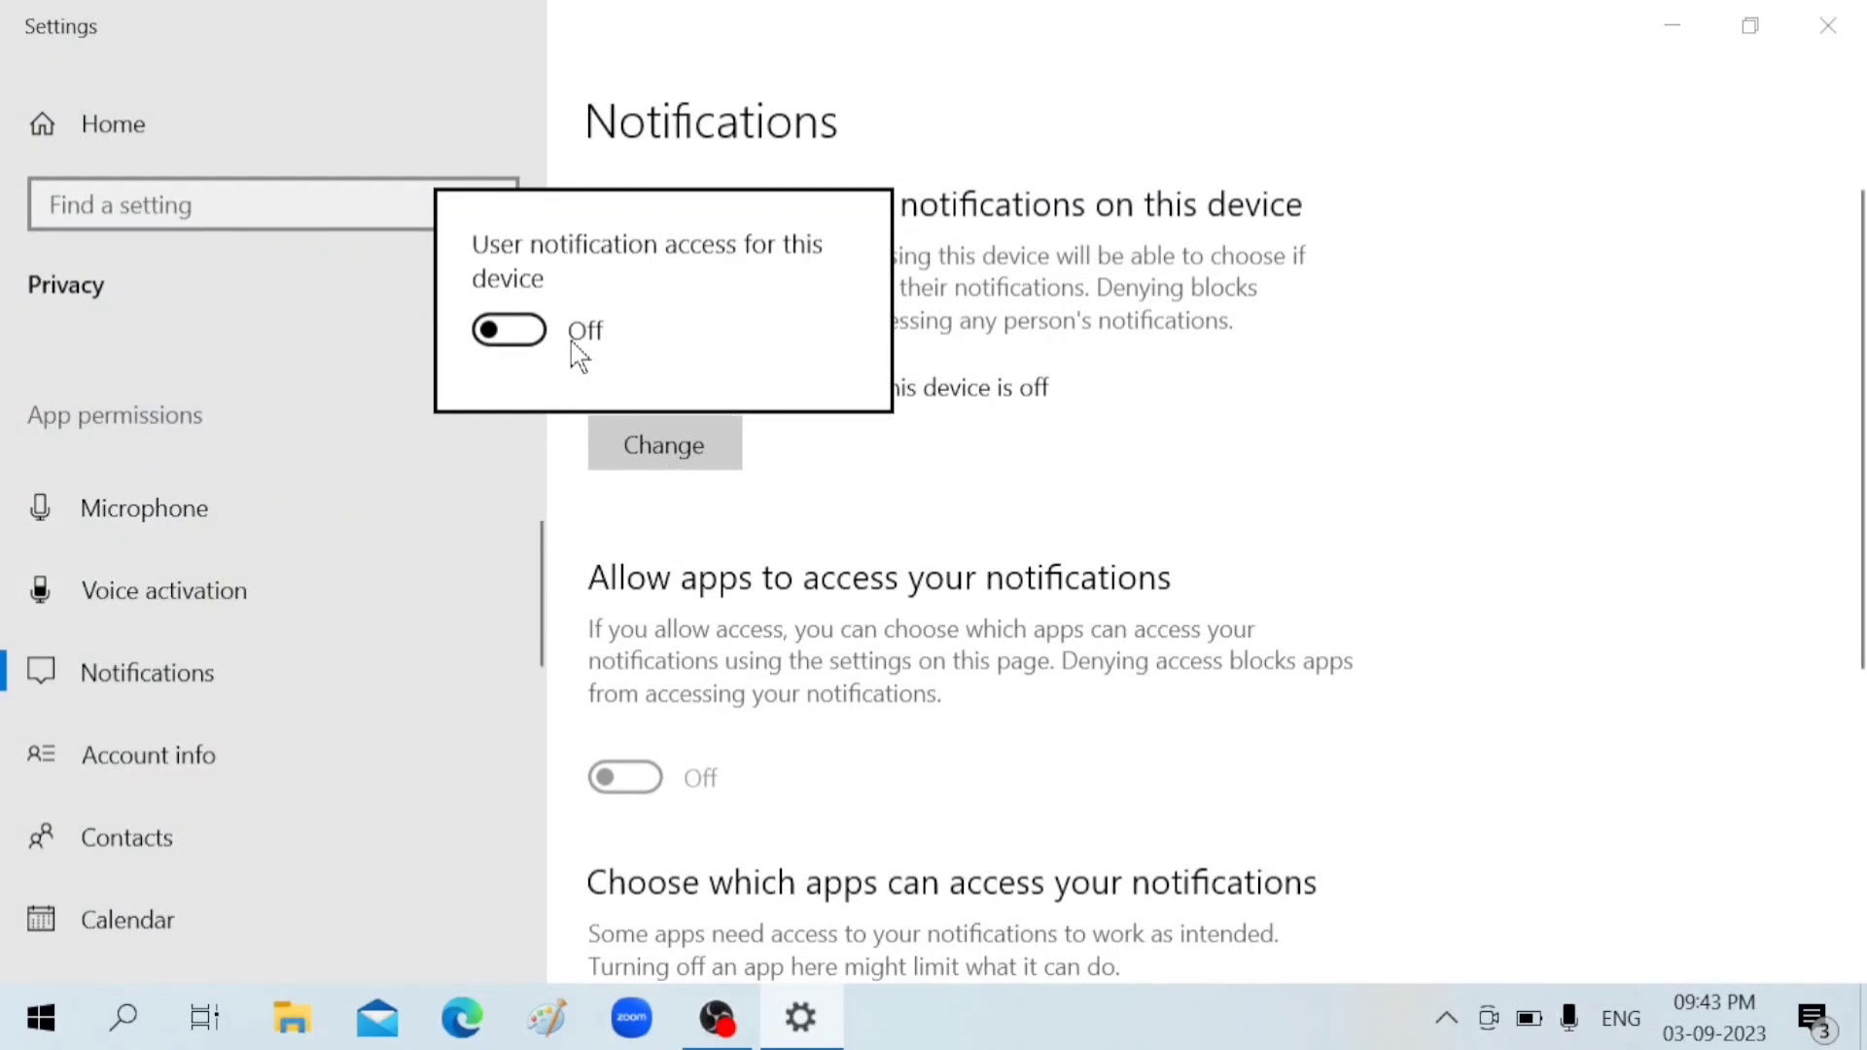
click(507, 334)
click(506, 333)
click(167, 768)
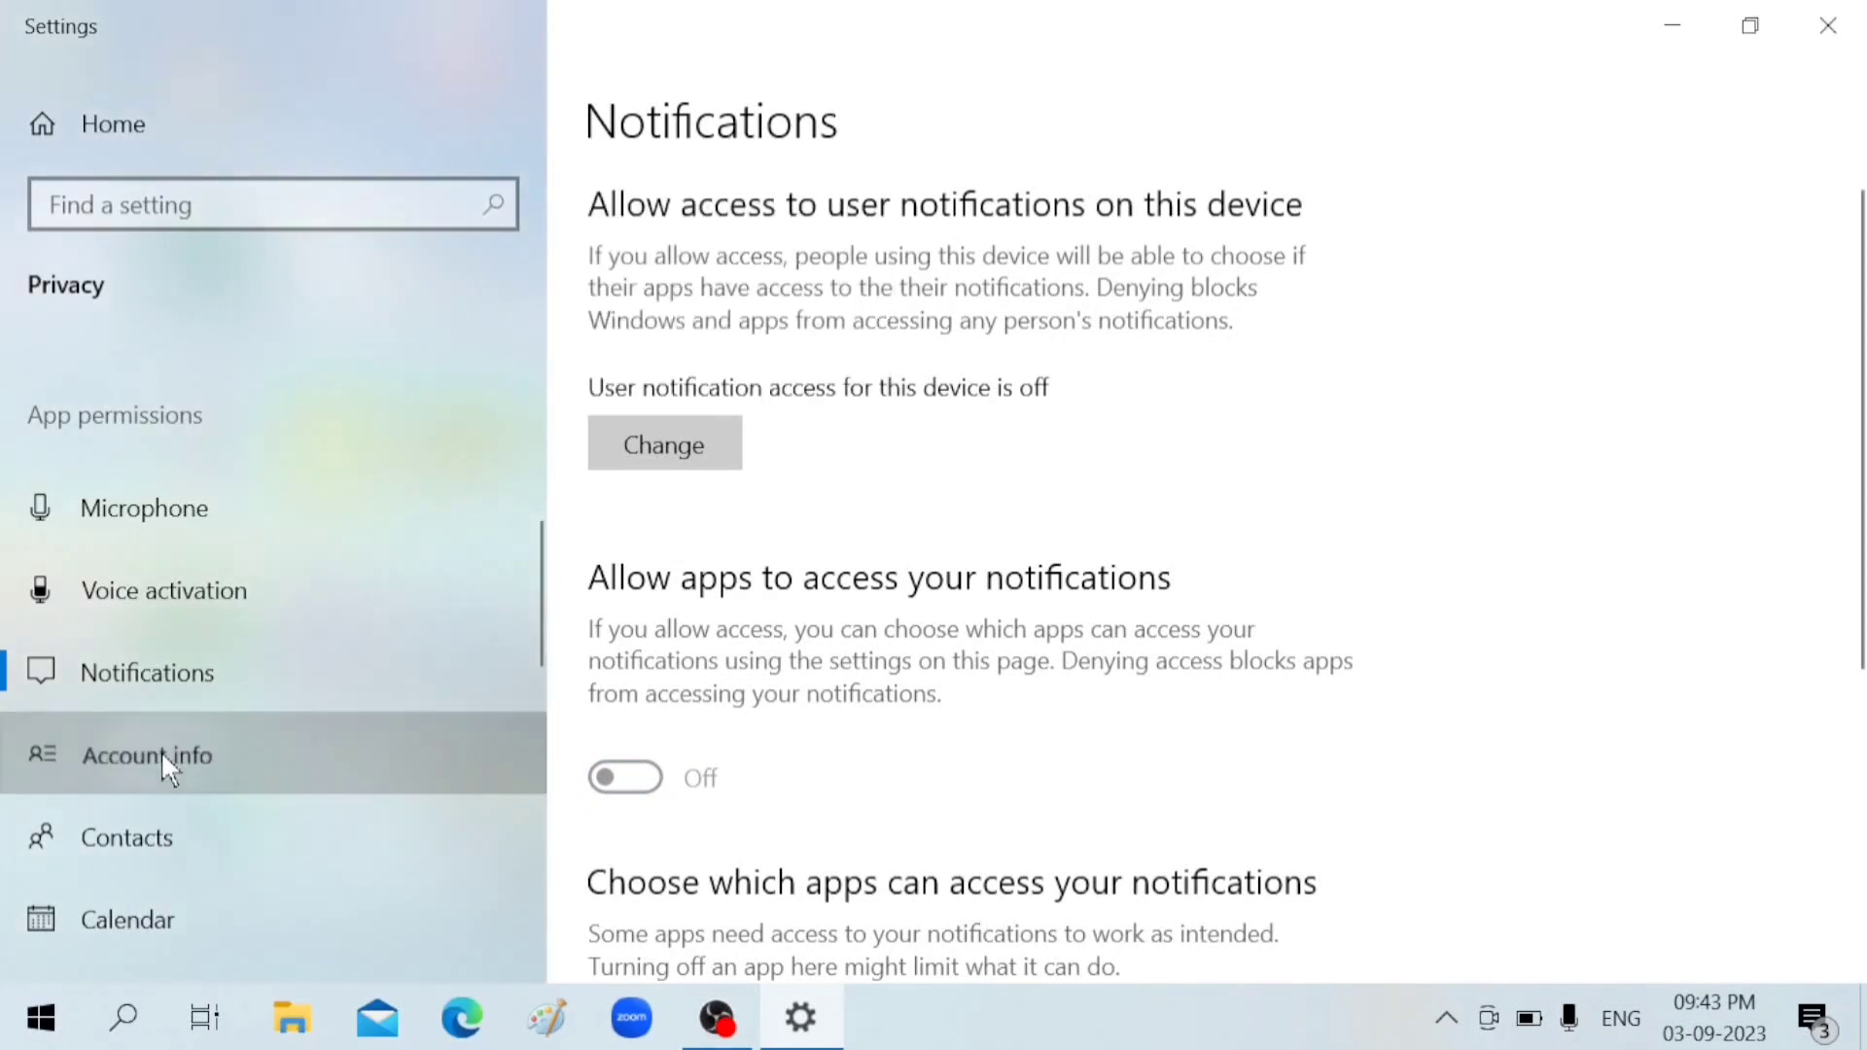
Step: Open the Account info permissions and check the access setting for this device and its apps
click(162, 755)
click(678, 465)
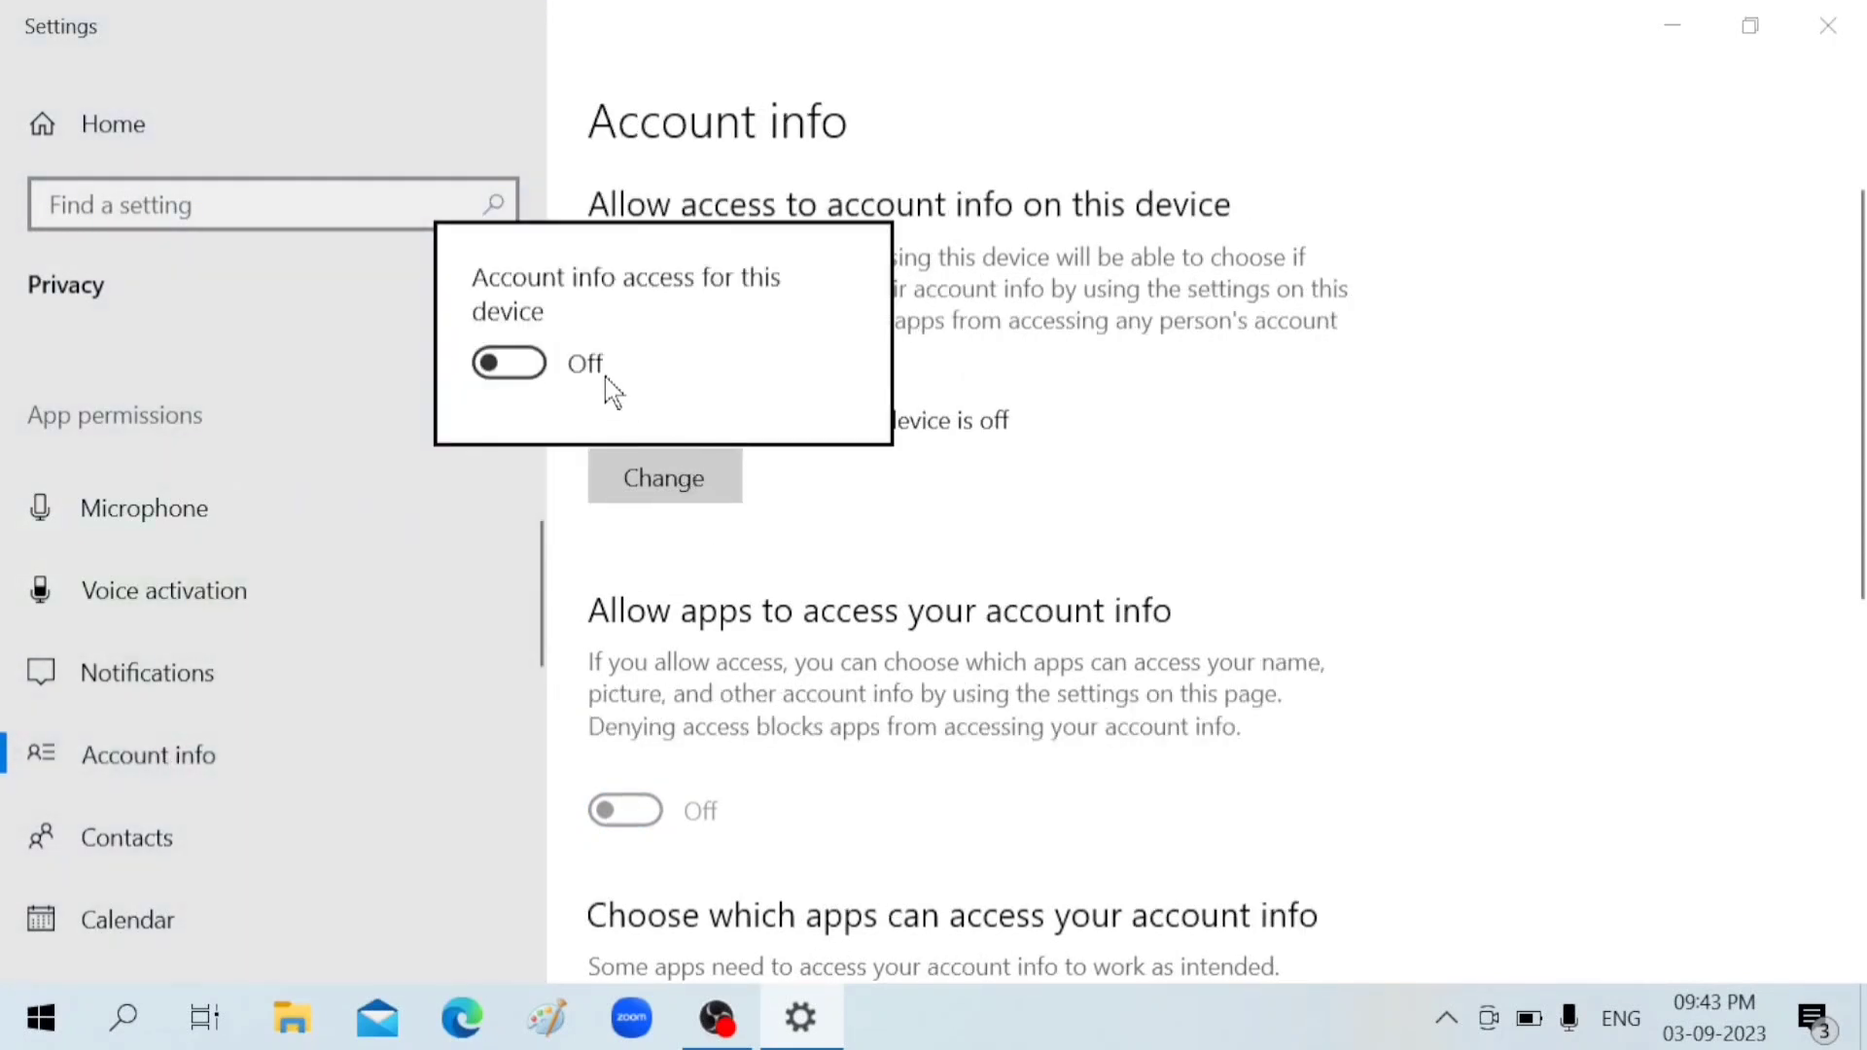
click(938, 563)
scroll(938, 563, down, 3)
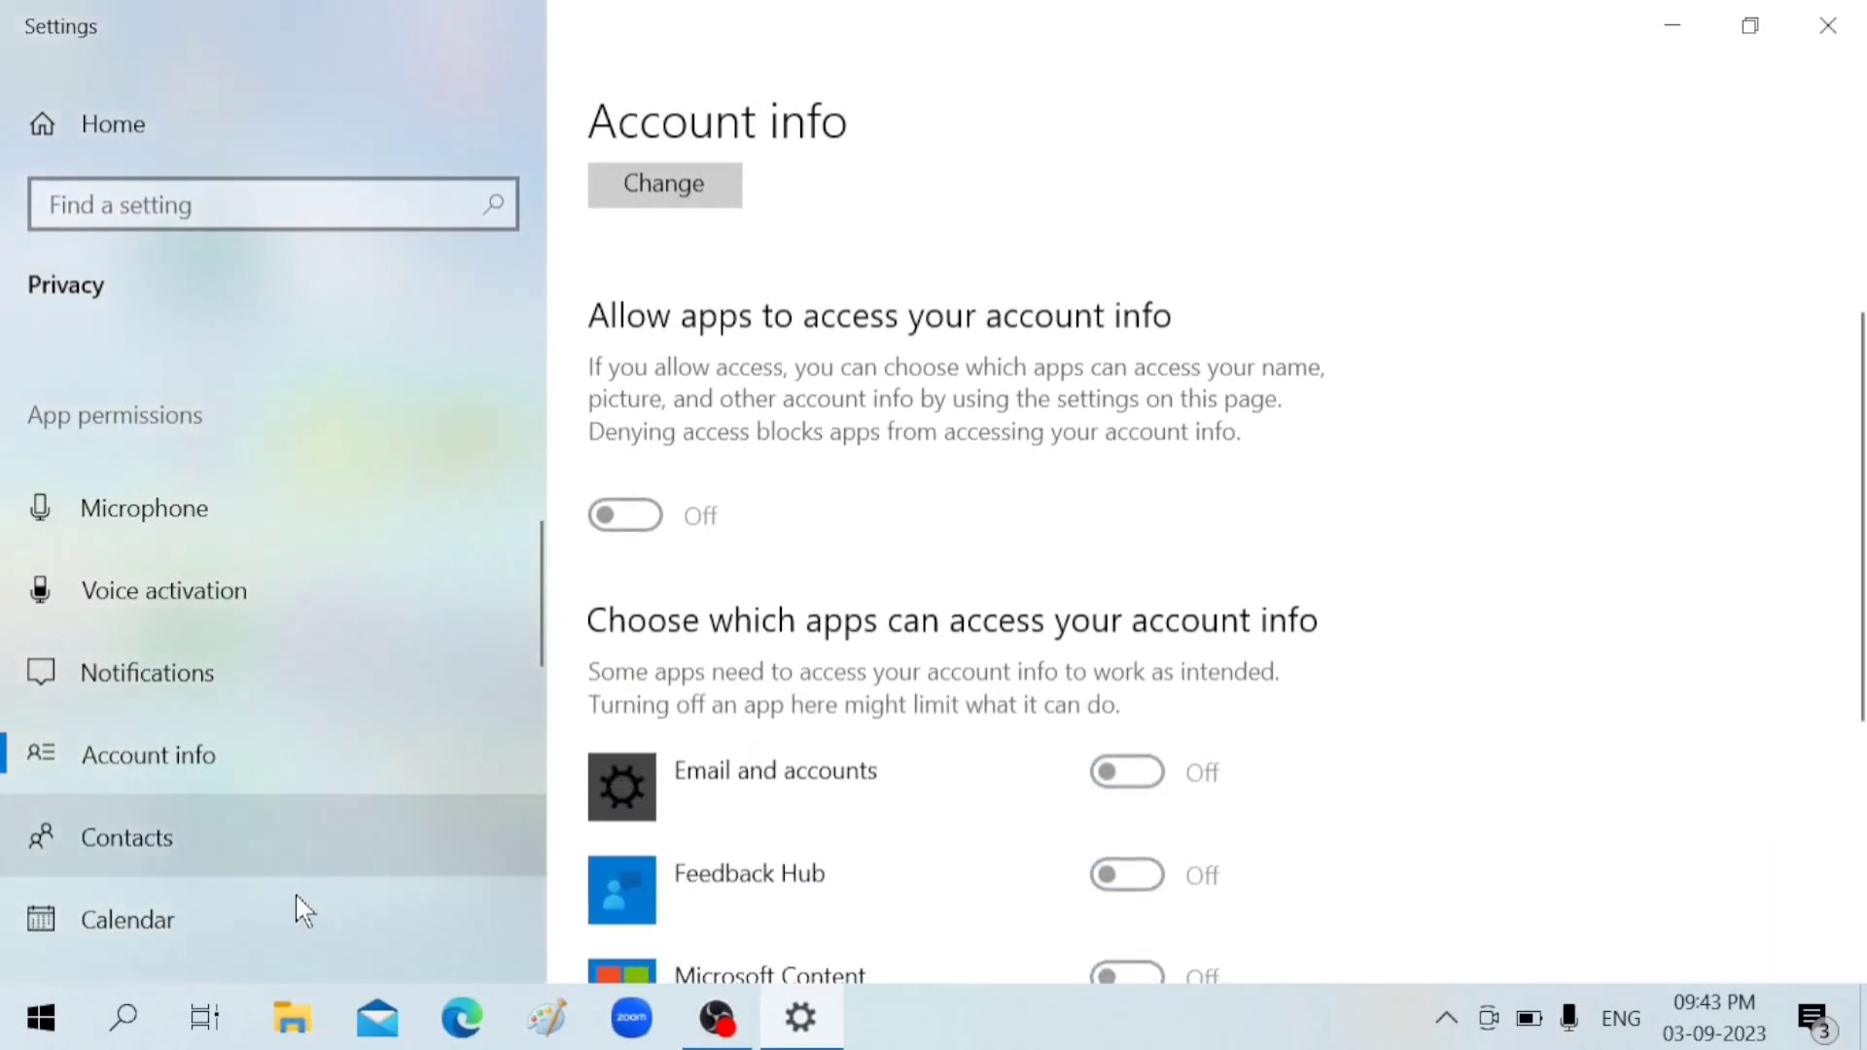
Step: Review the privacy permissions for Contacts, Call history and Automatic file downloads
click(151, 811)
scroll(170, 802, down, 2)
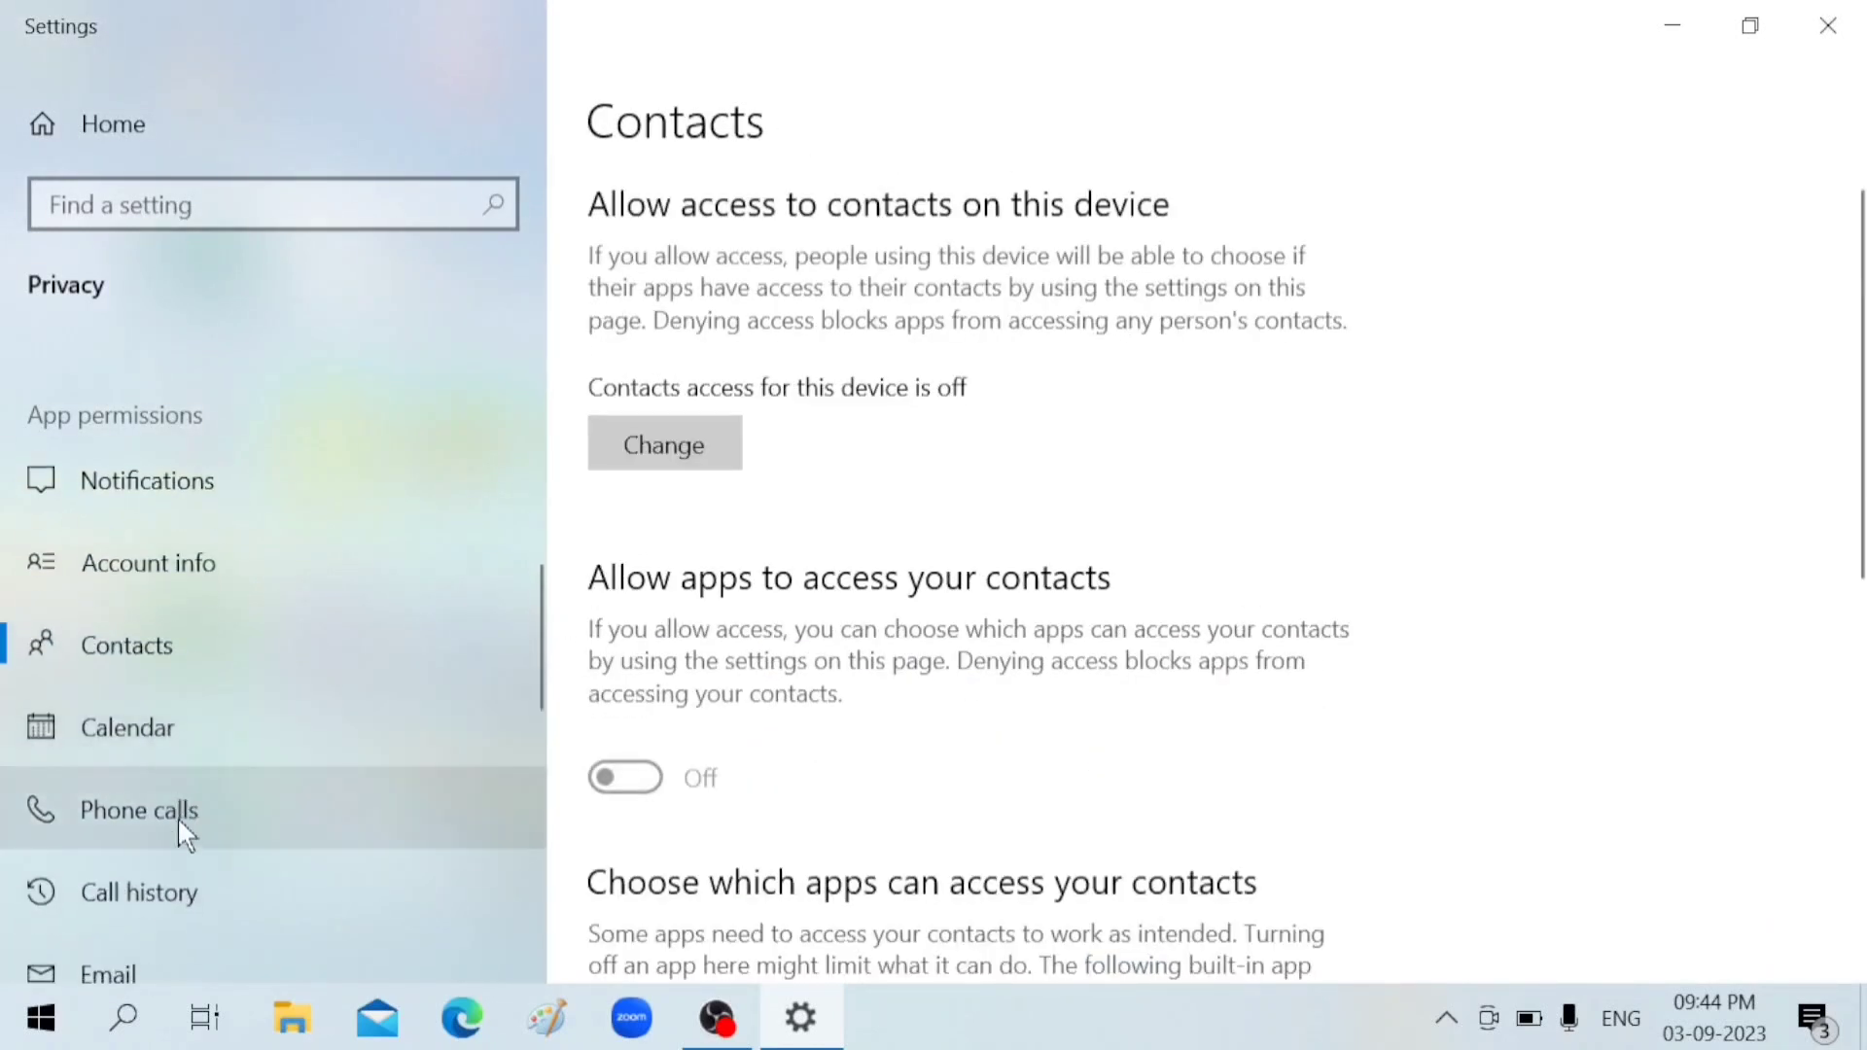
scroll(179, 816, down, 2)
click(189, 738)
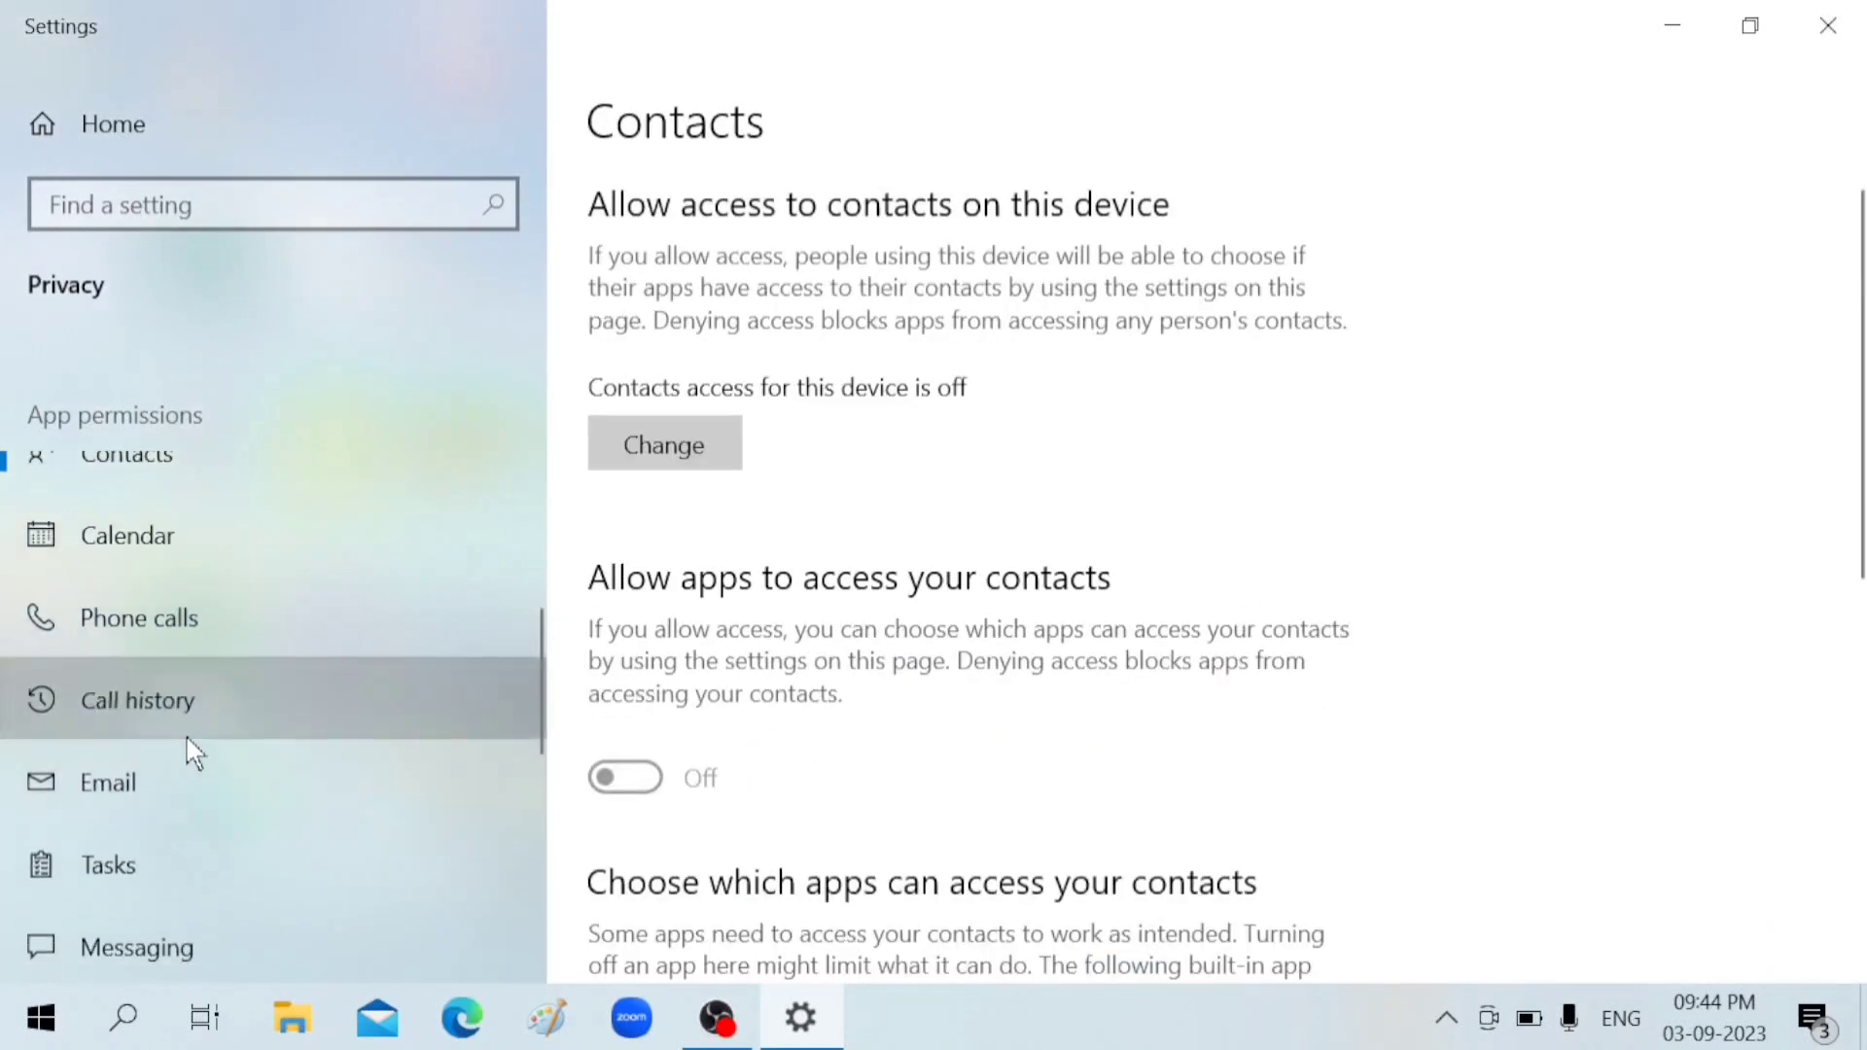
scroll(230, 753, down, 5)
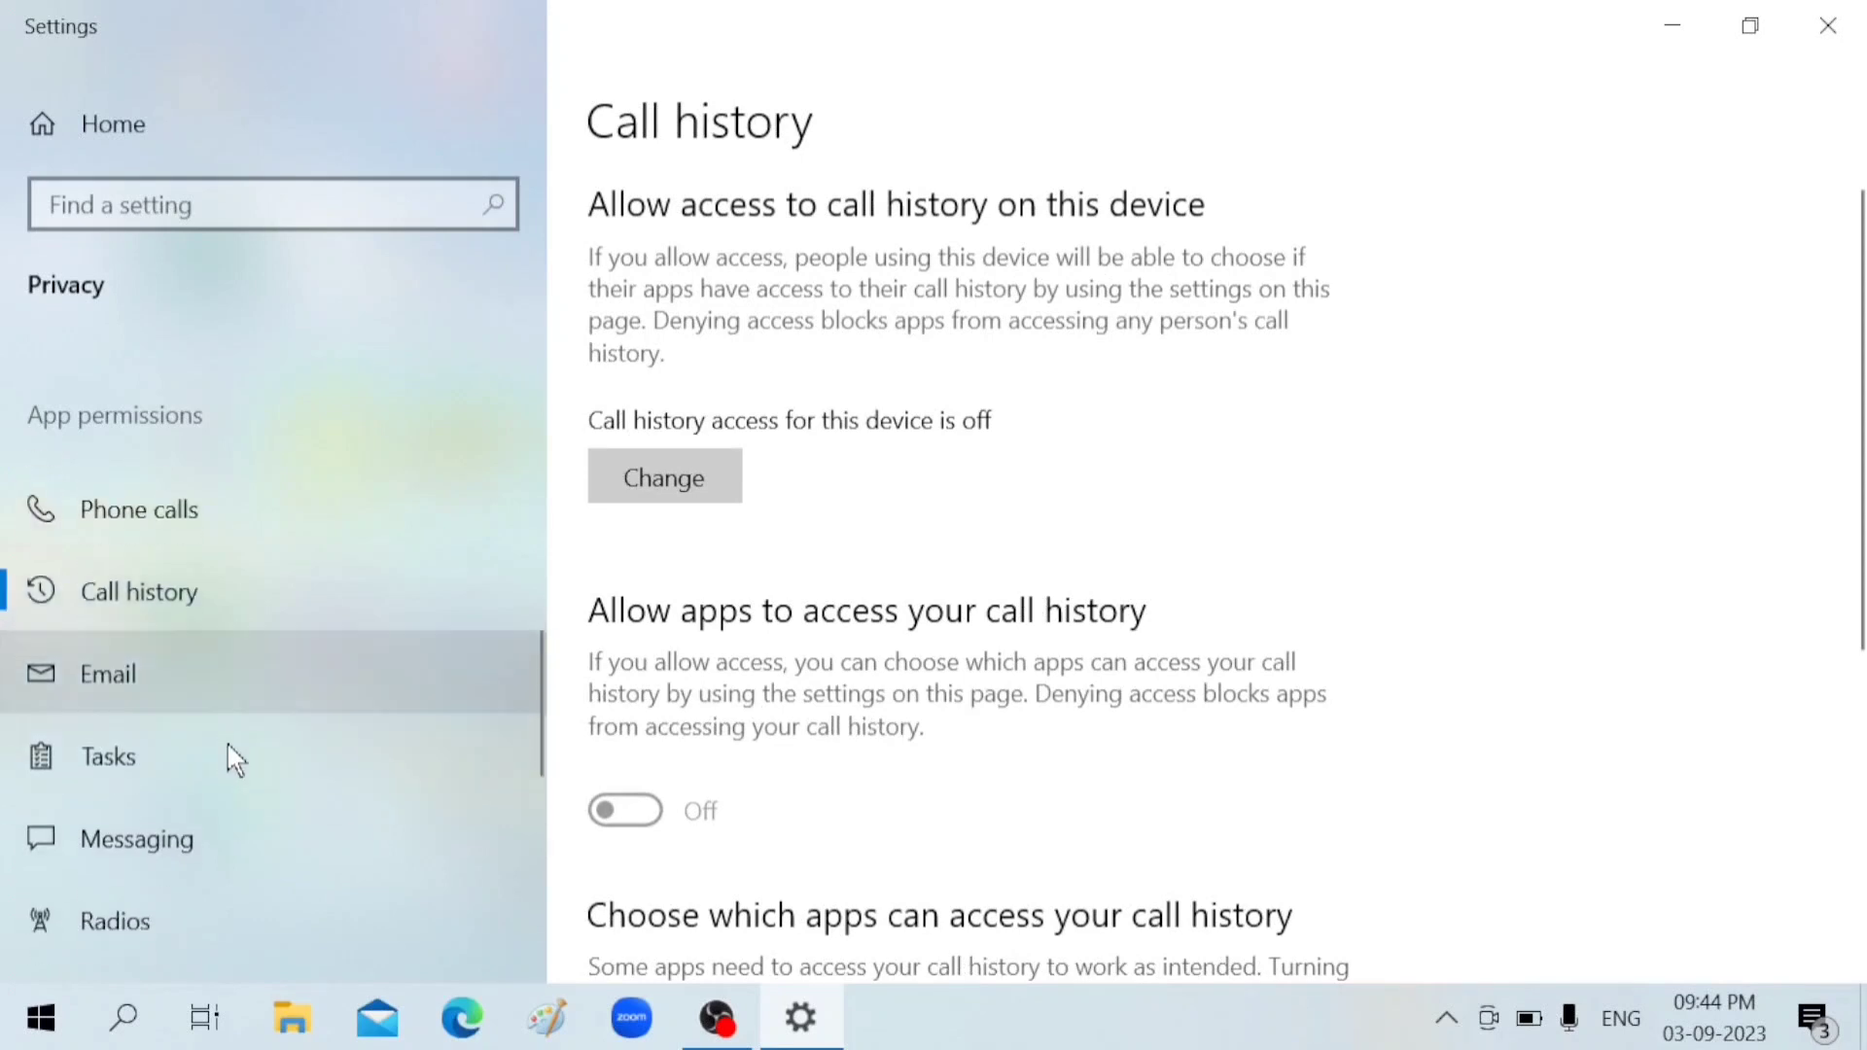
scroll(230, 751, down, 3)
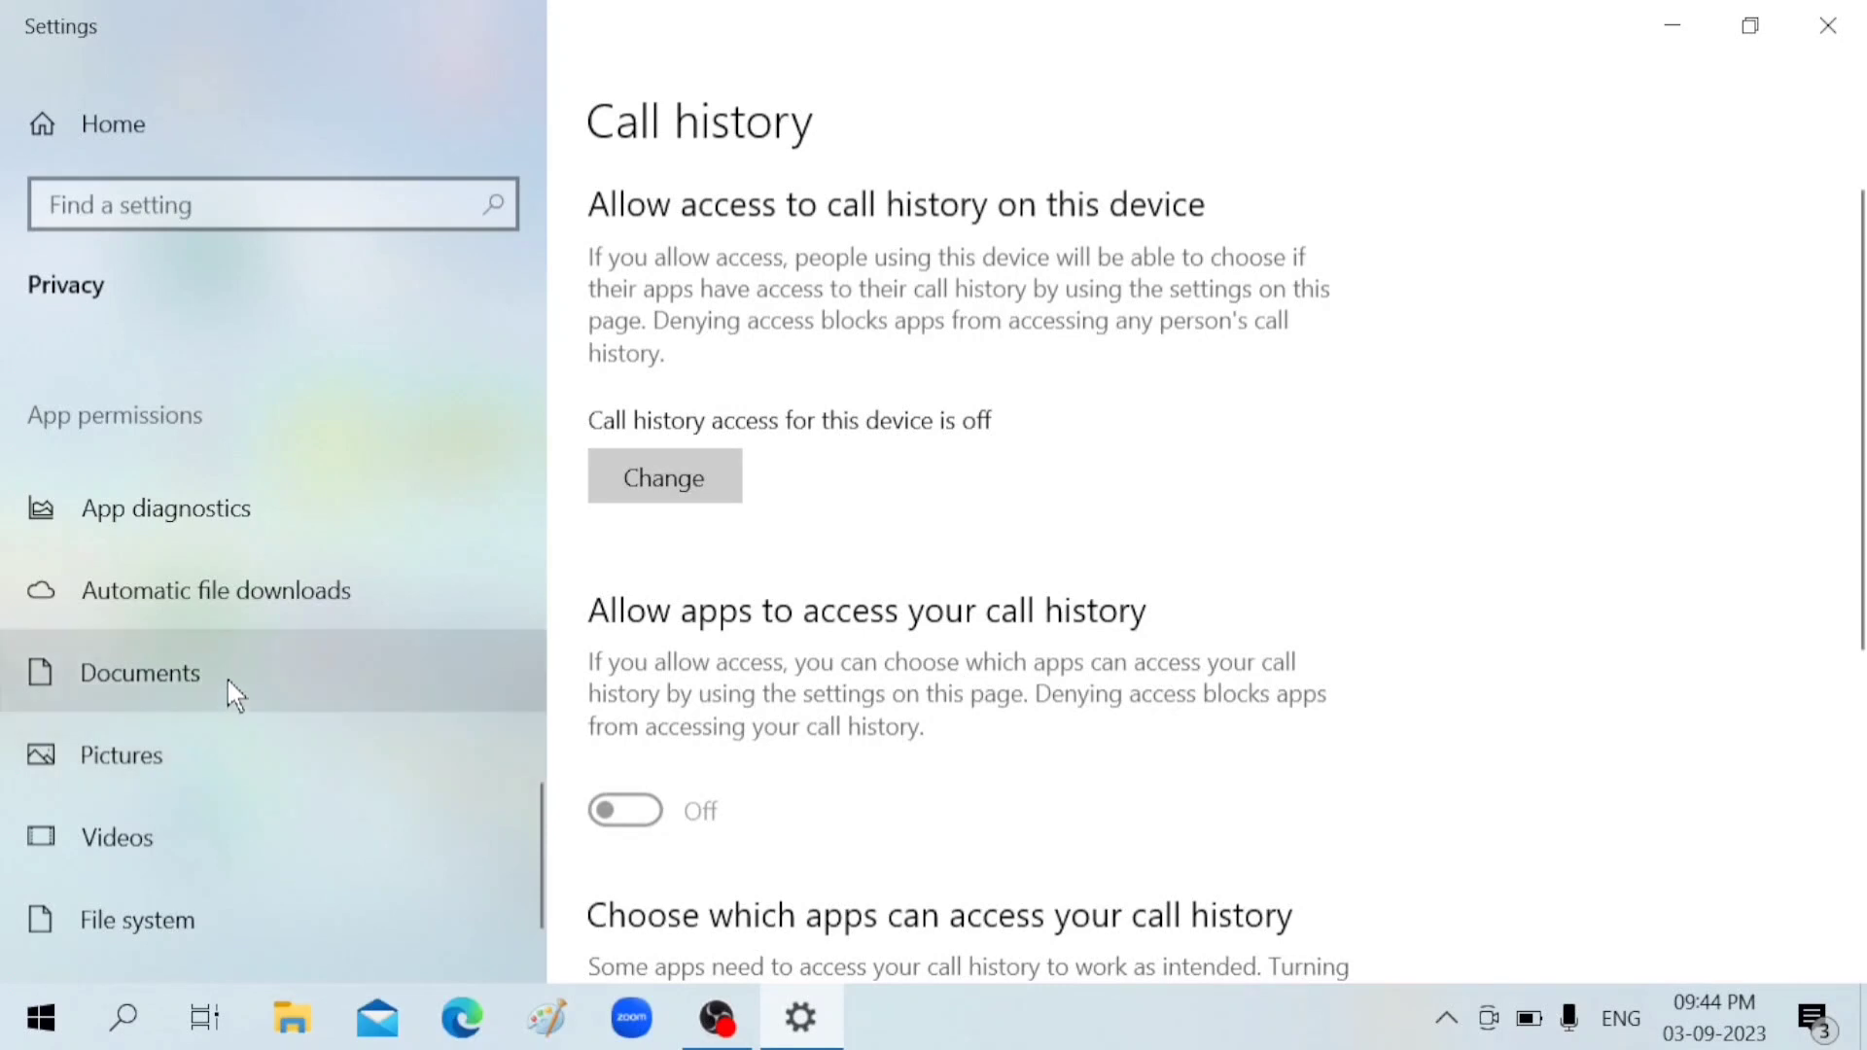
click(265, 567)
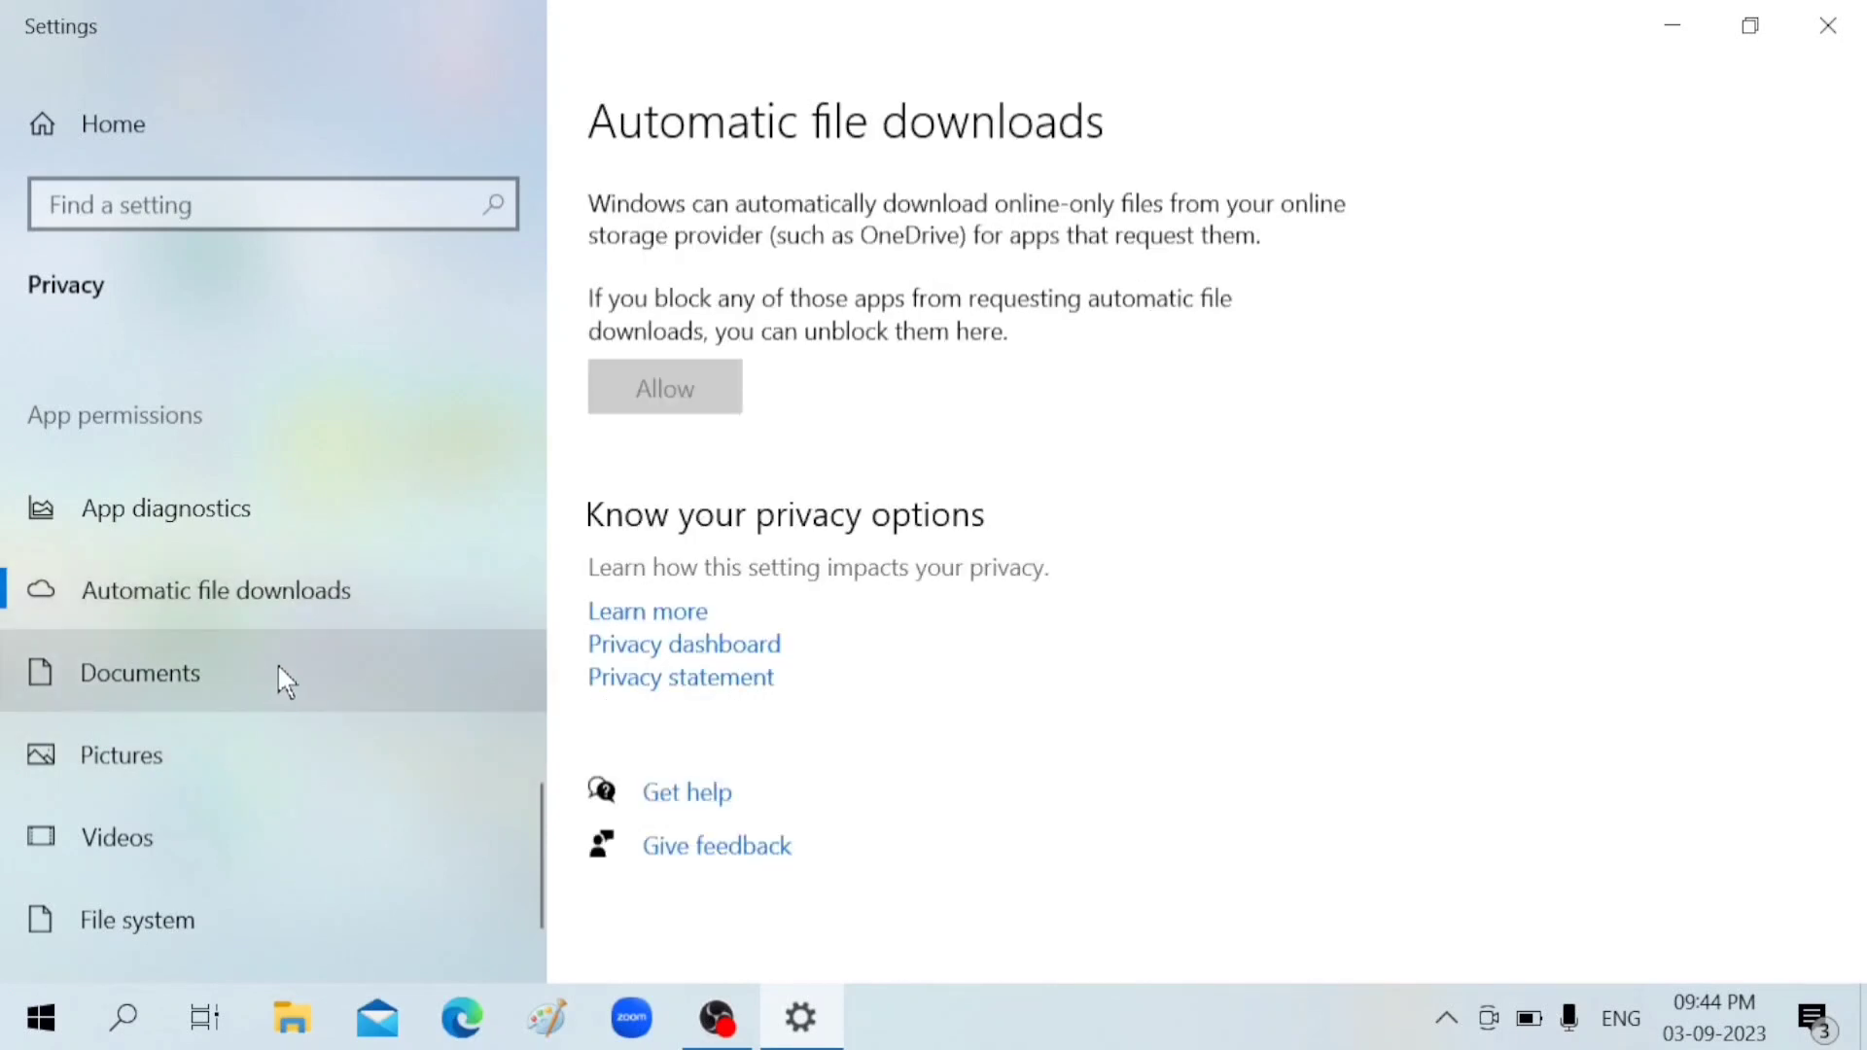
scroll(217, 833, down, 2)
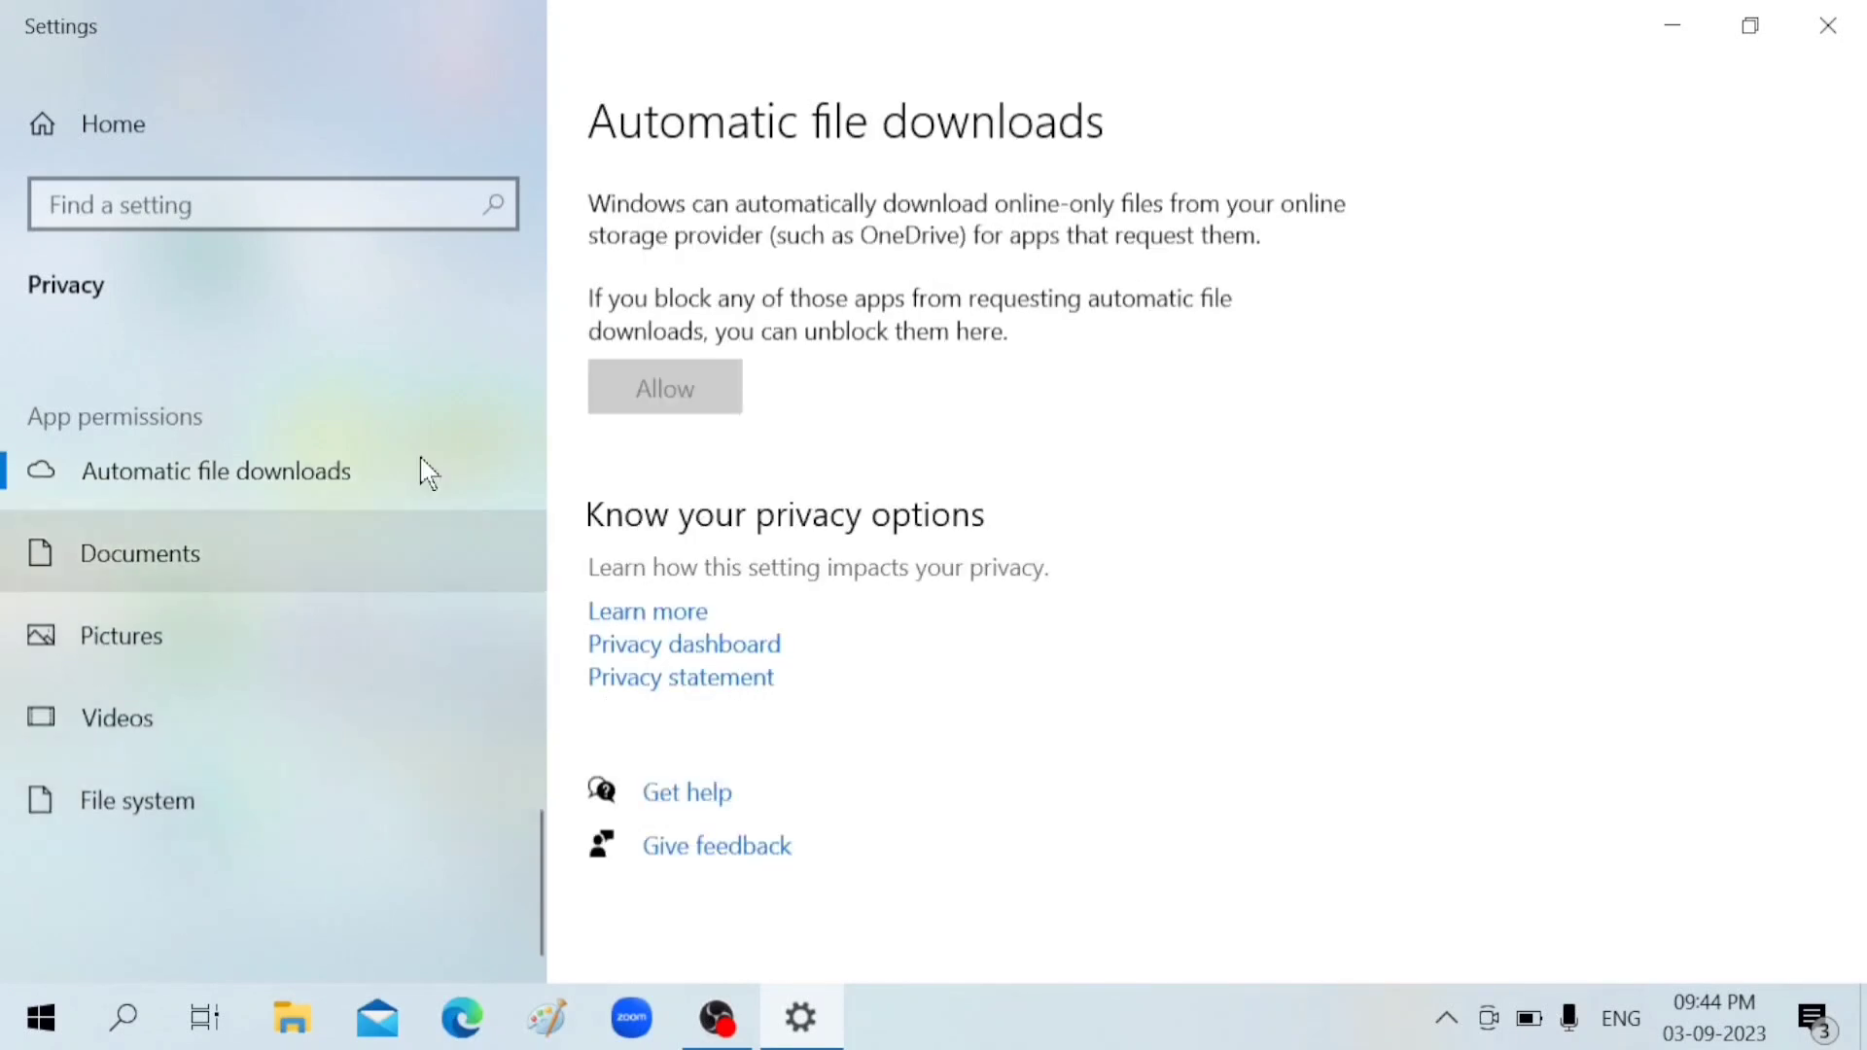
Step: Close the privacy settings and switch to Task Manager to check which startup apps are enabled
click(1810, 27)
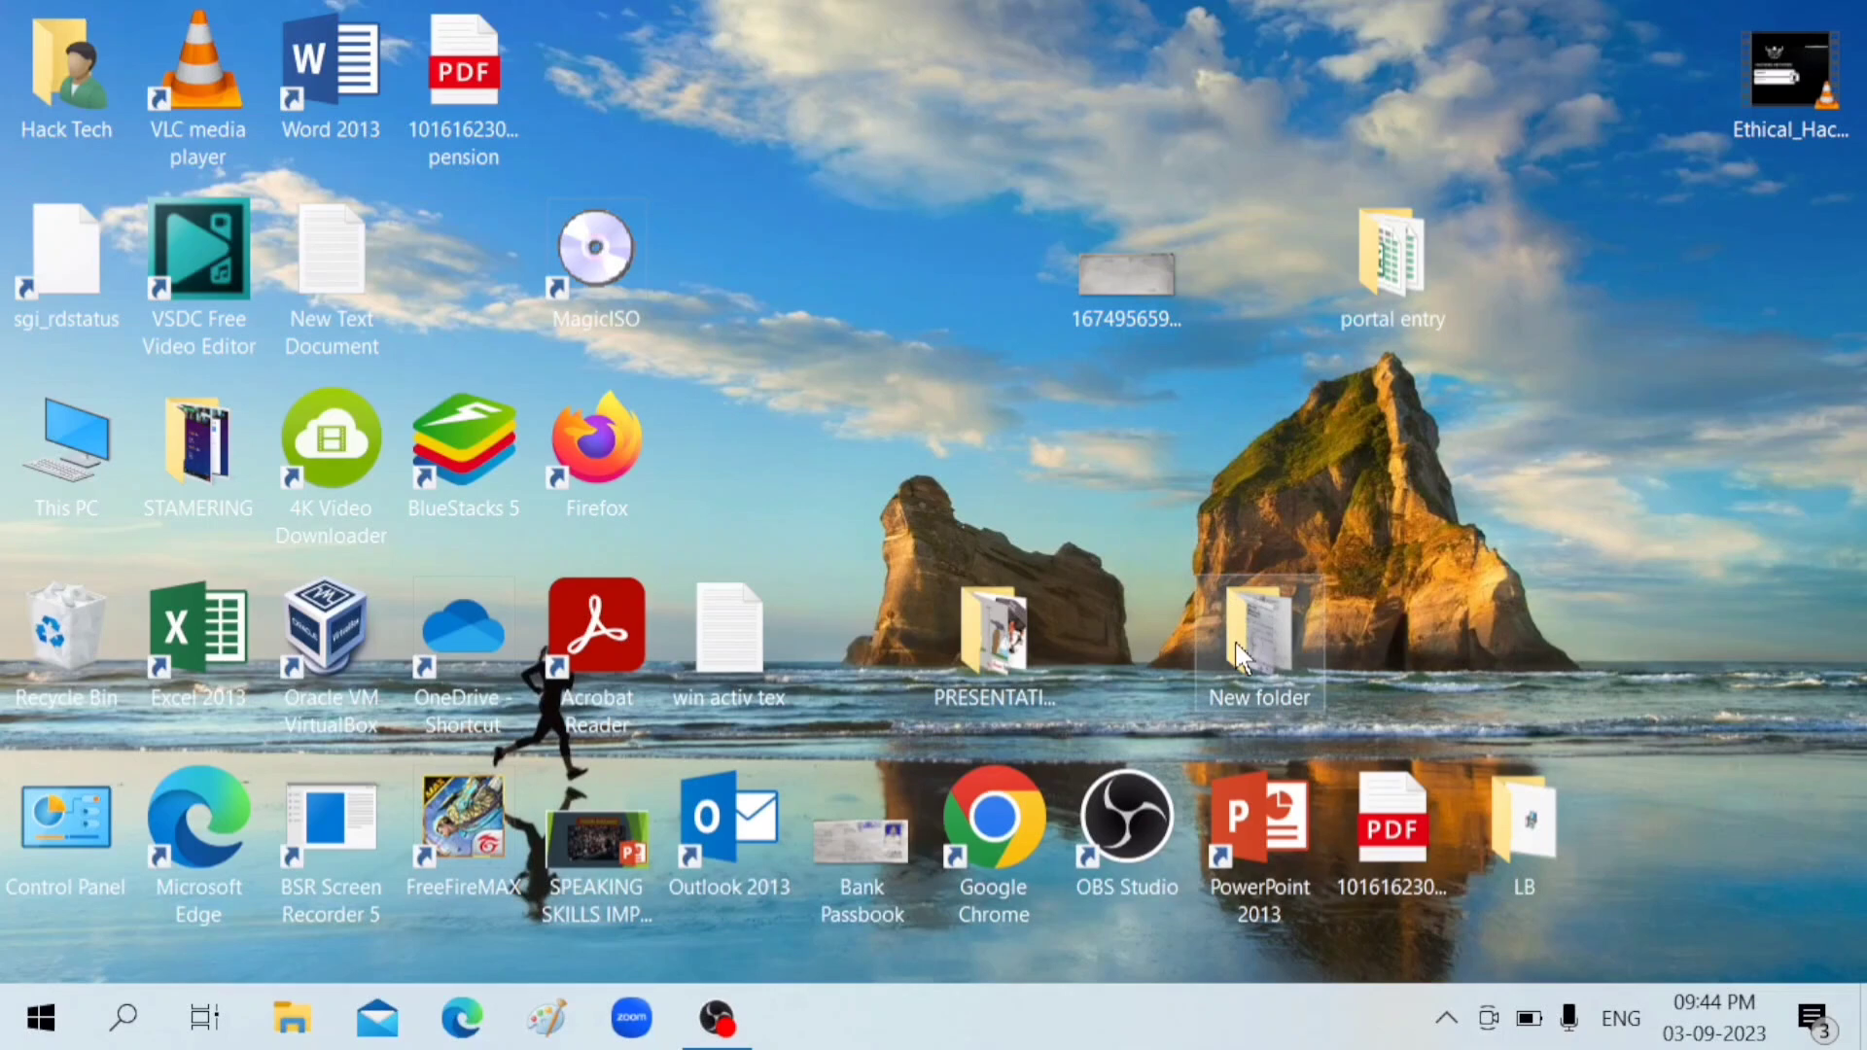
right_click(1119, 1028)
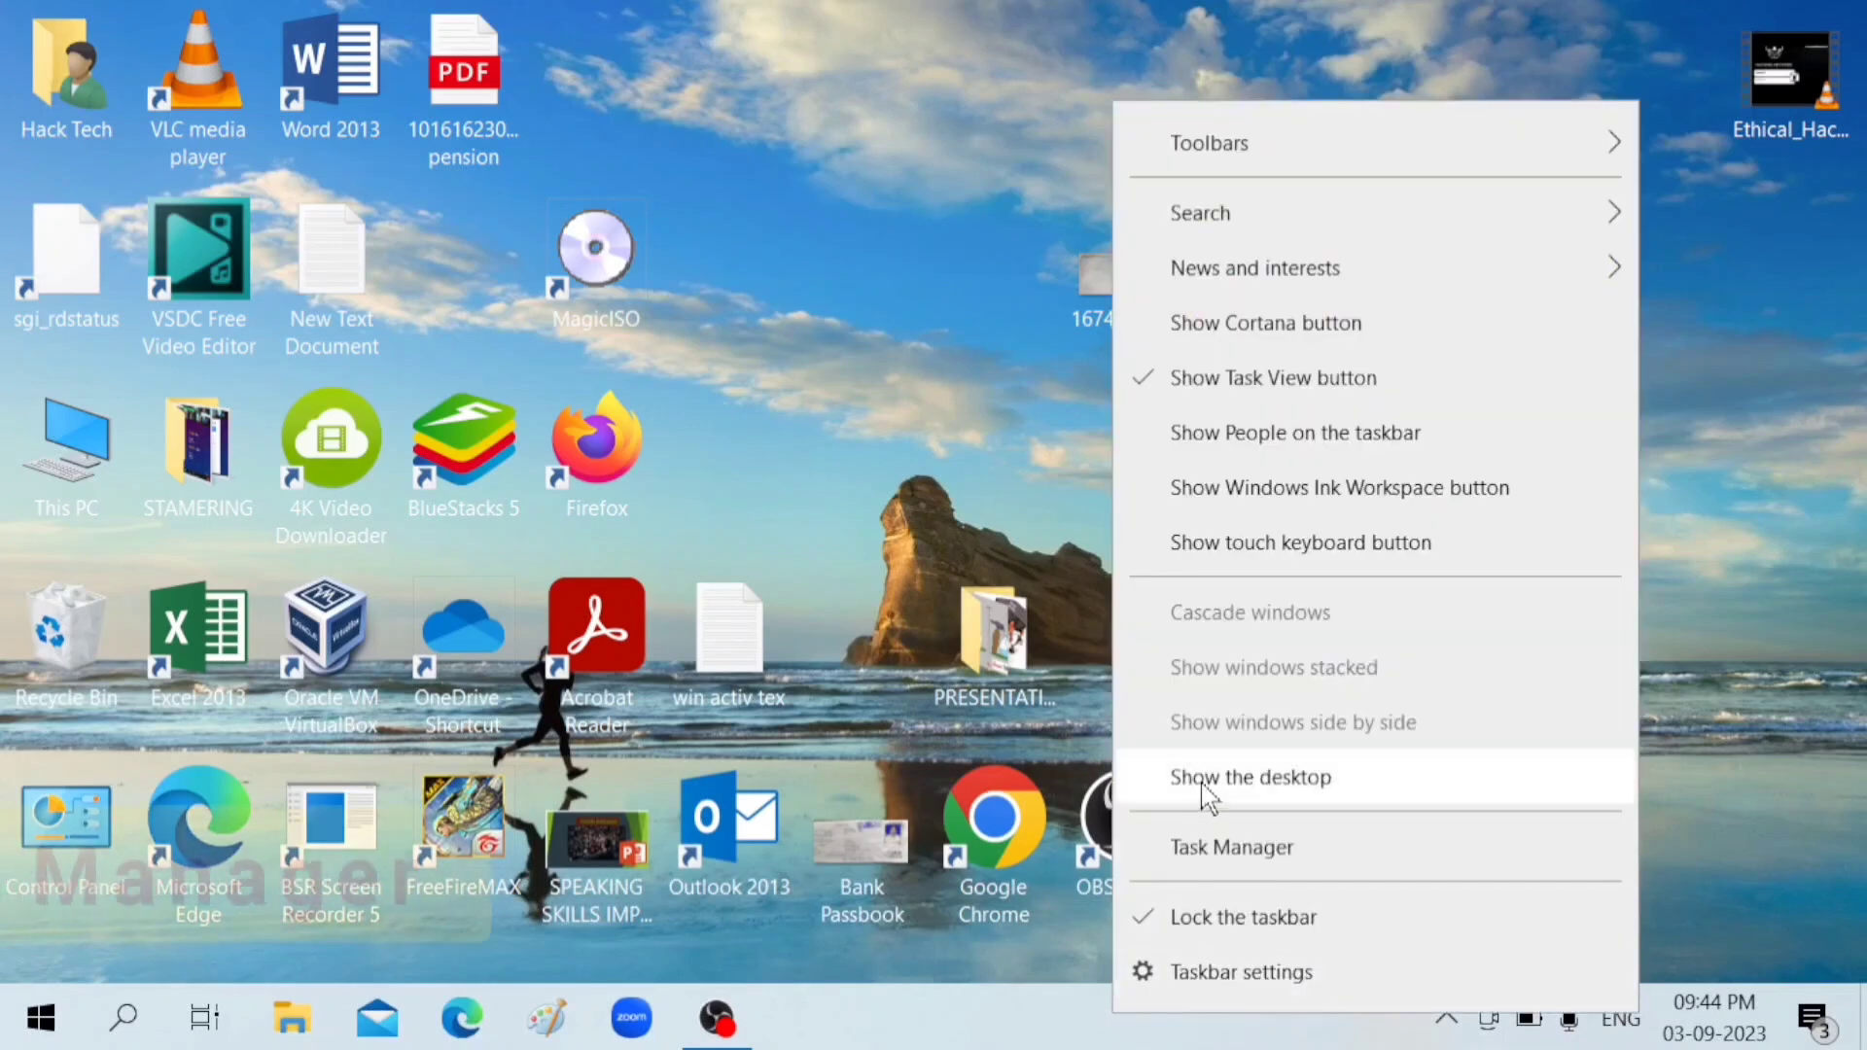
click(1209, 852)
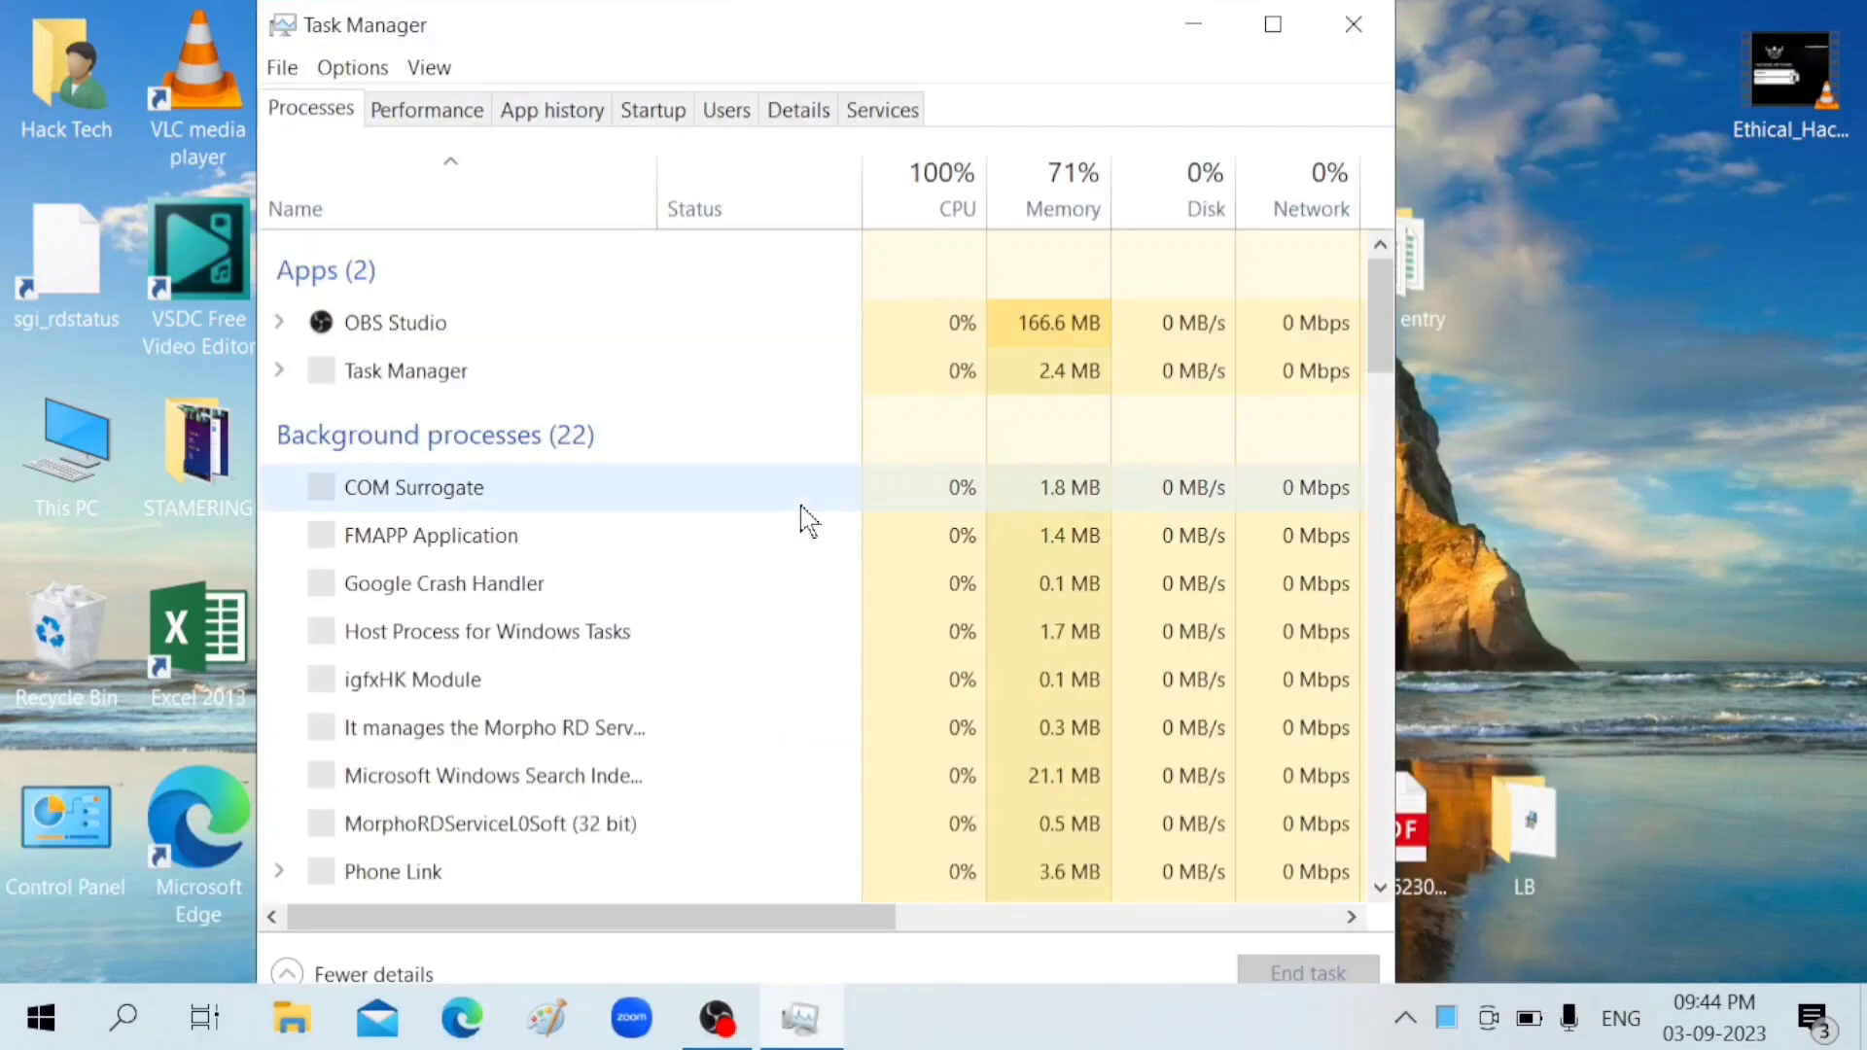
click(655, 116)
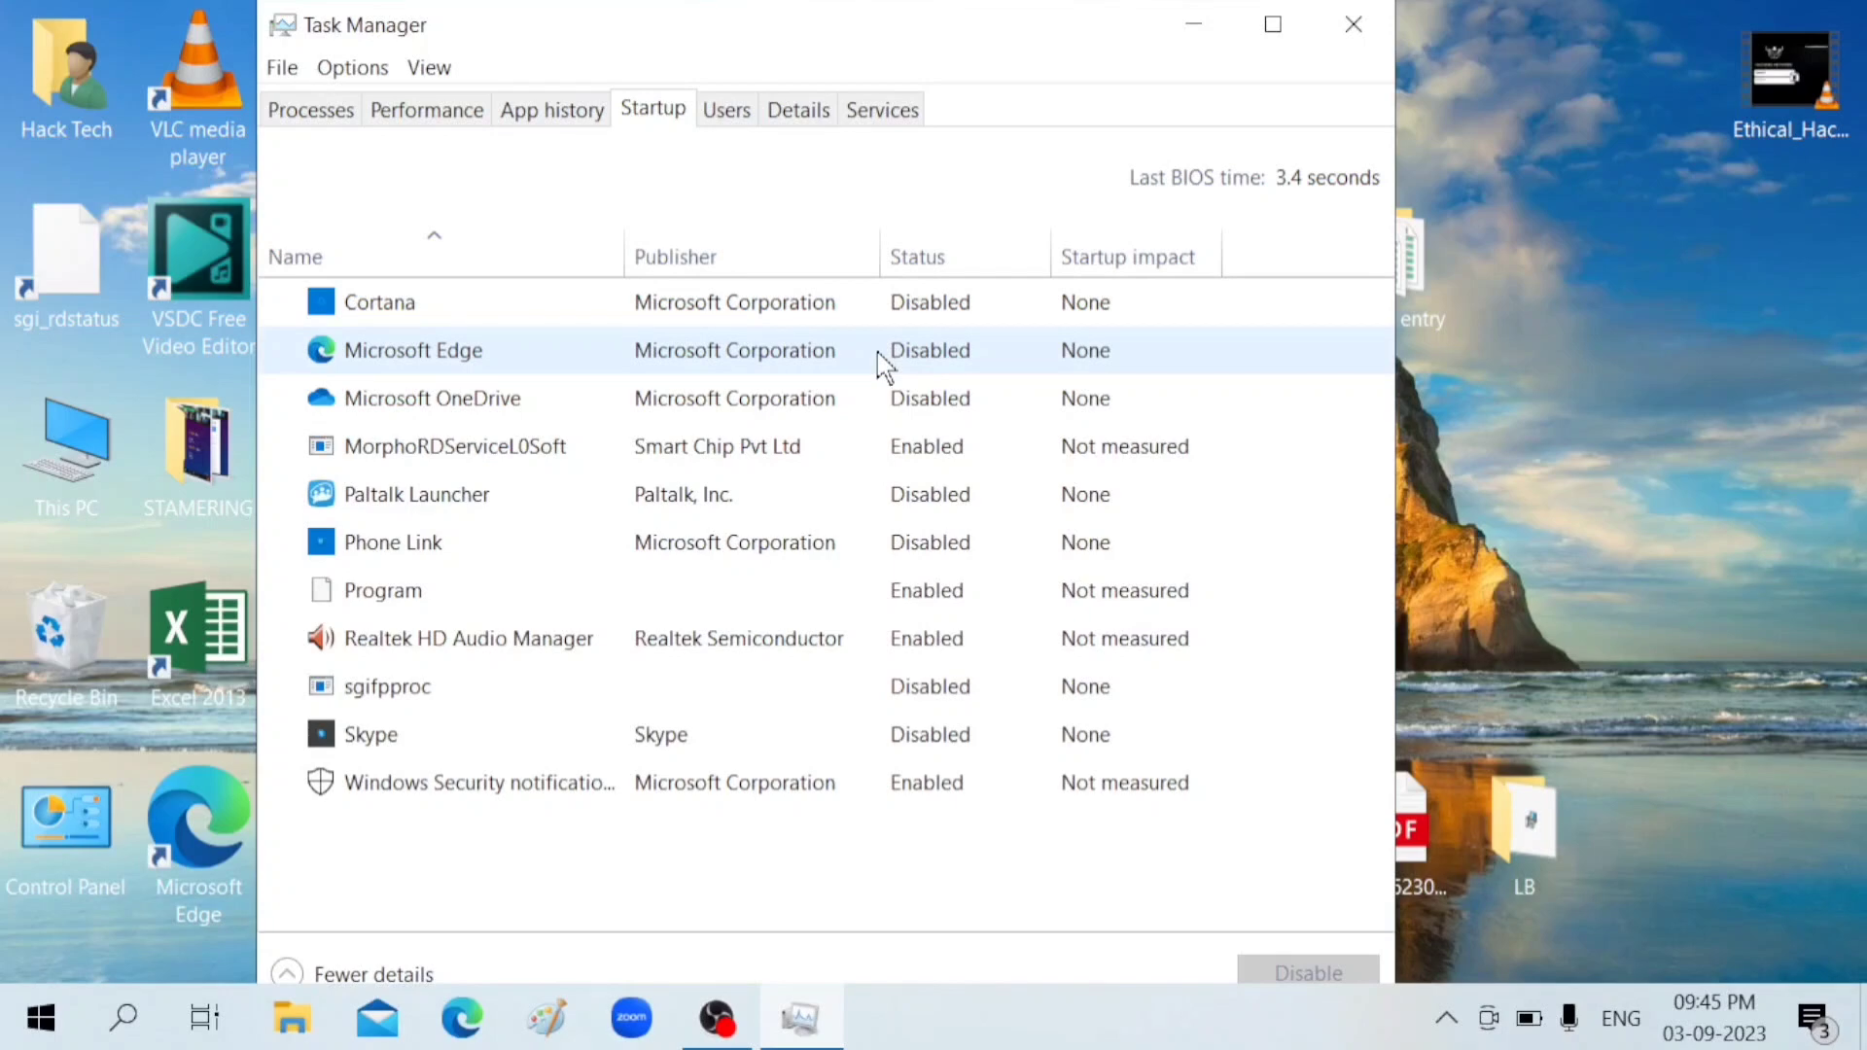
Step: Open System Configuration by running the msconfig command
click(123, 1011)
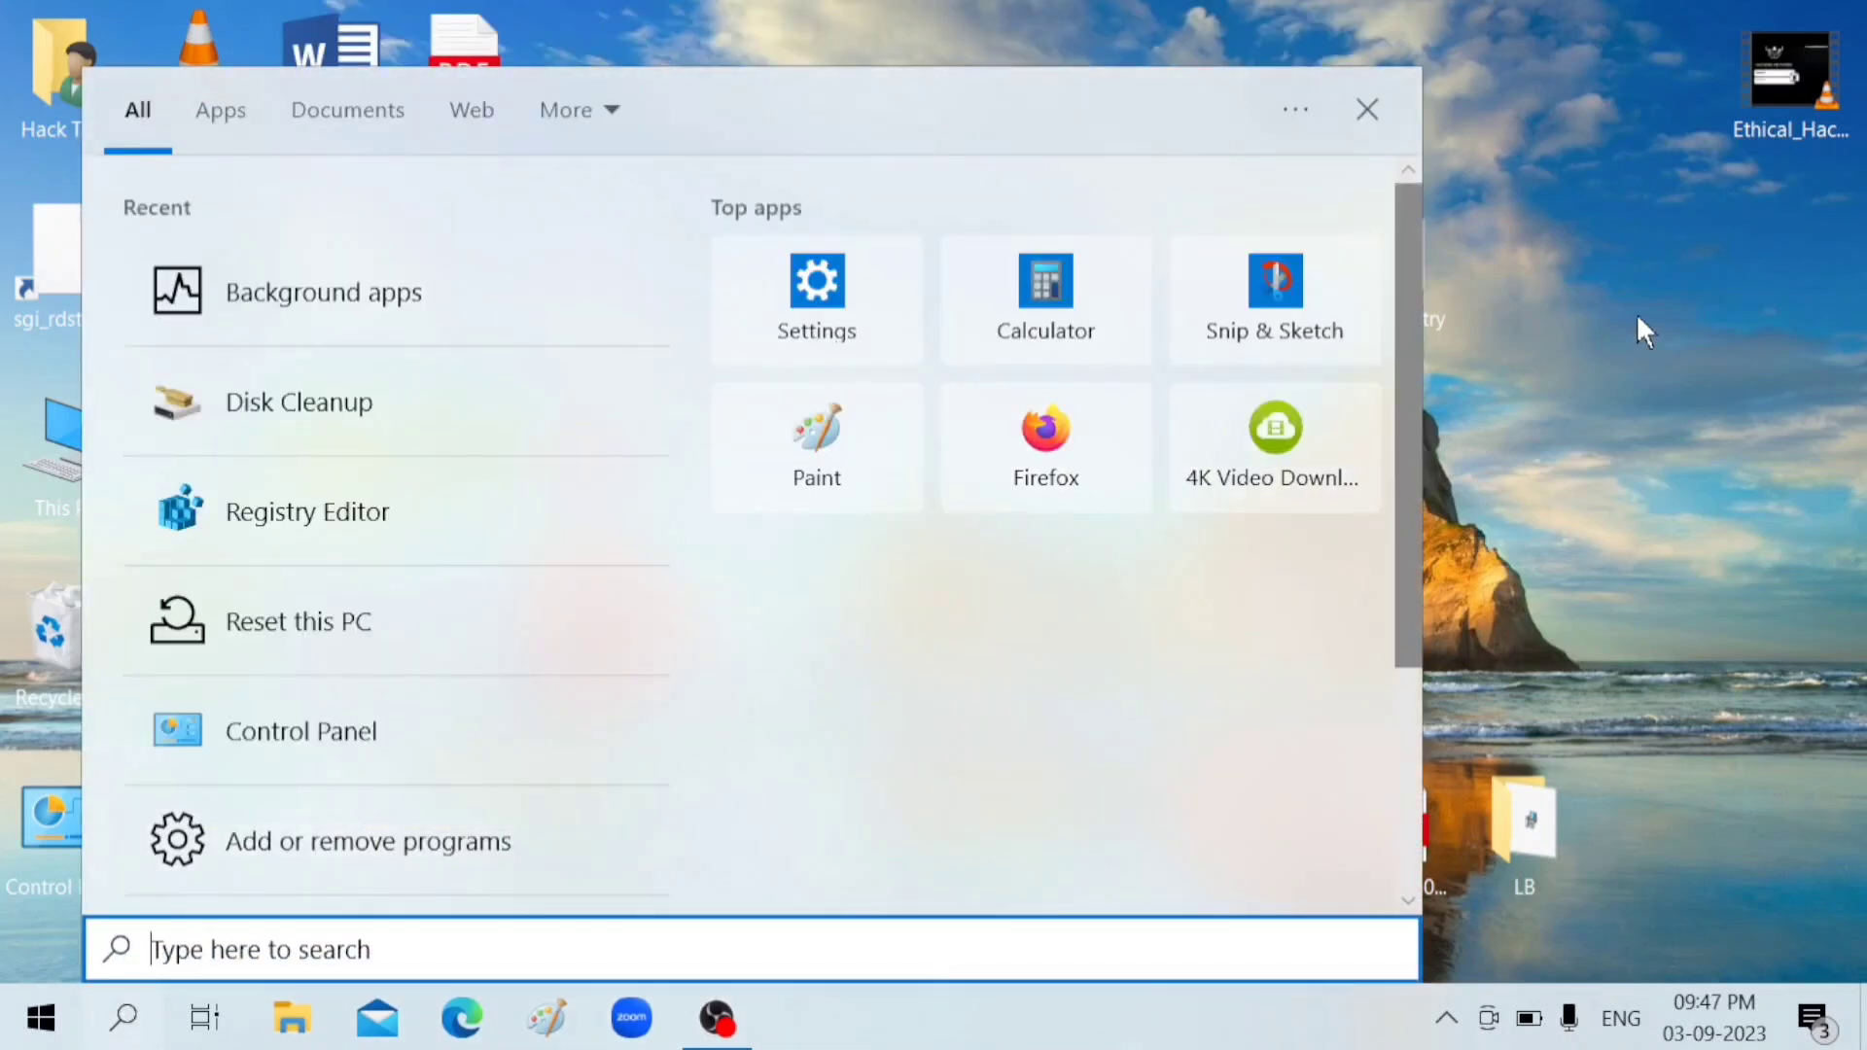
click(1711, 311)
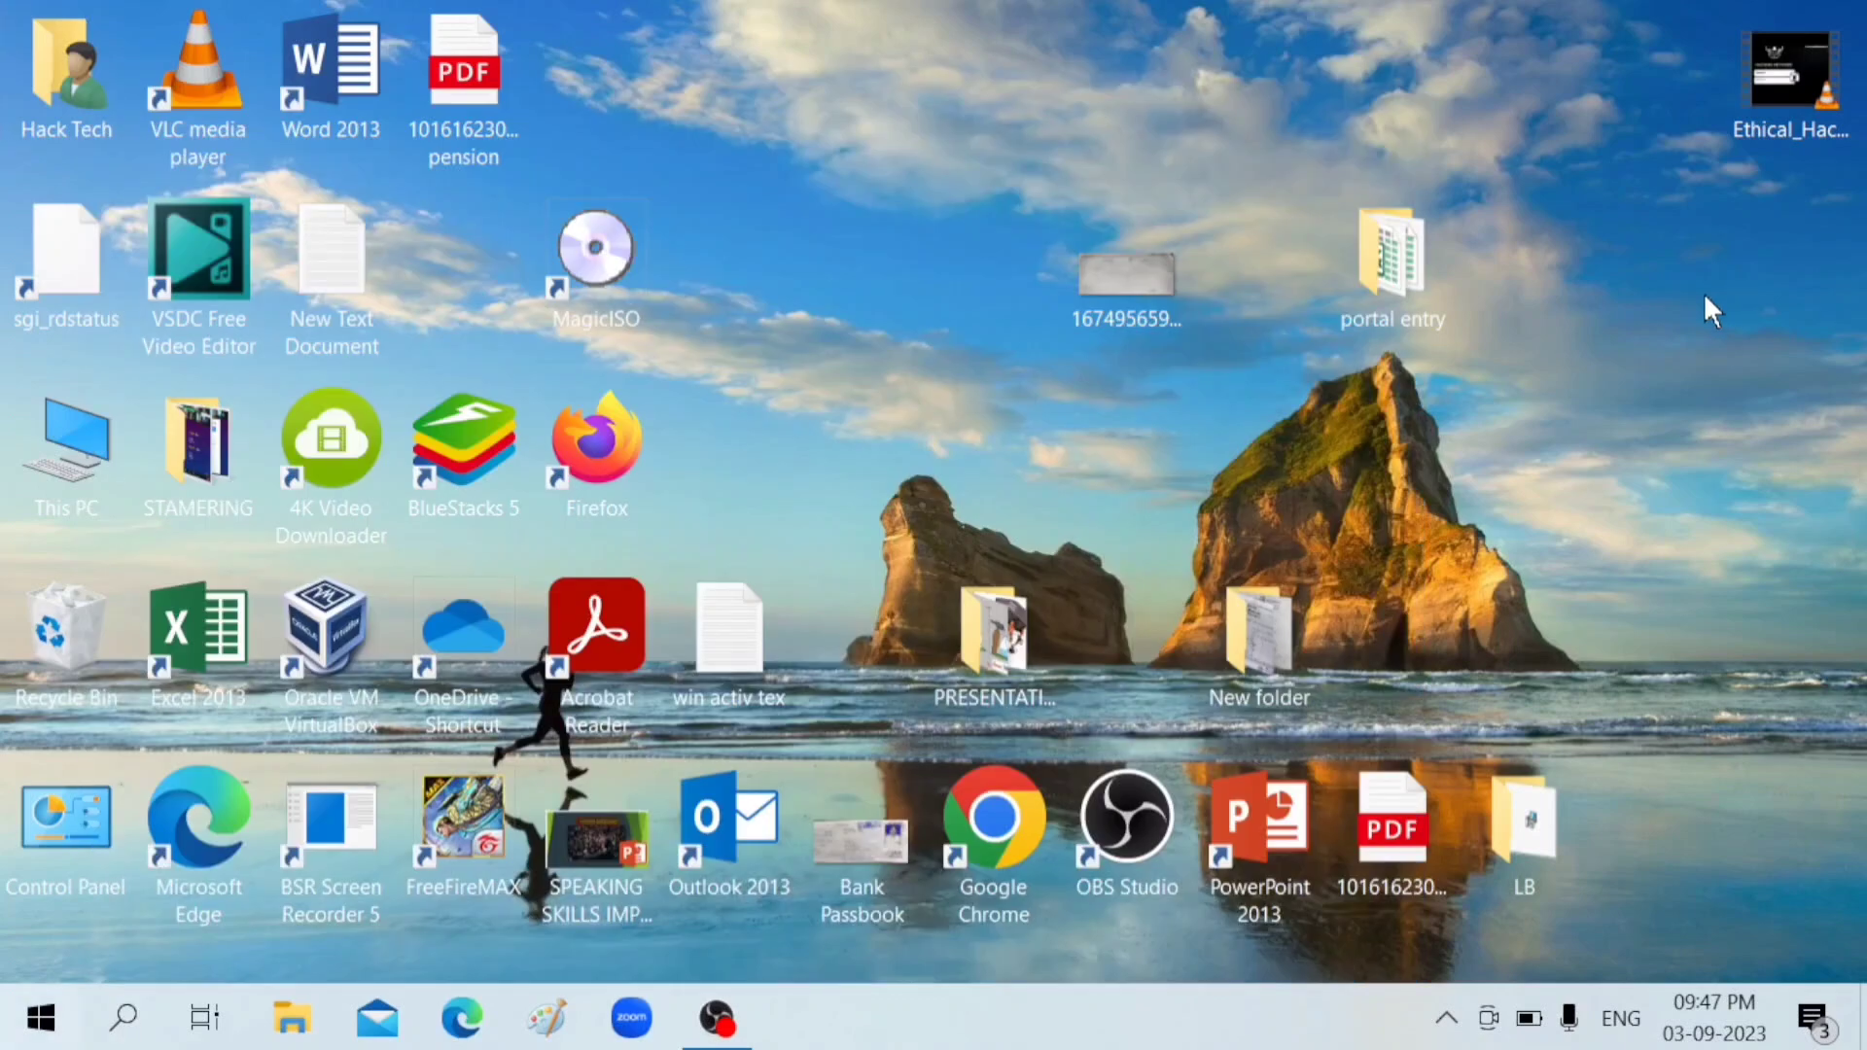
key(super)
key(super+r)
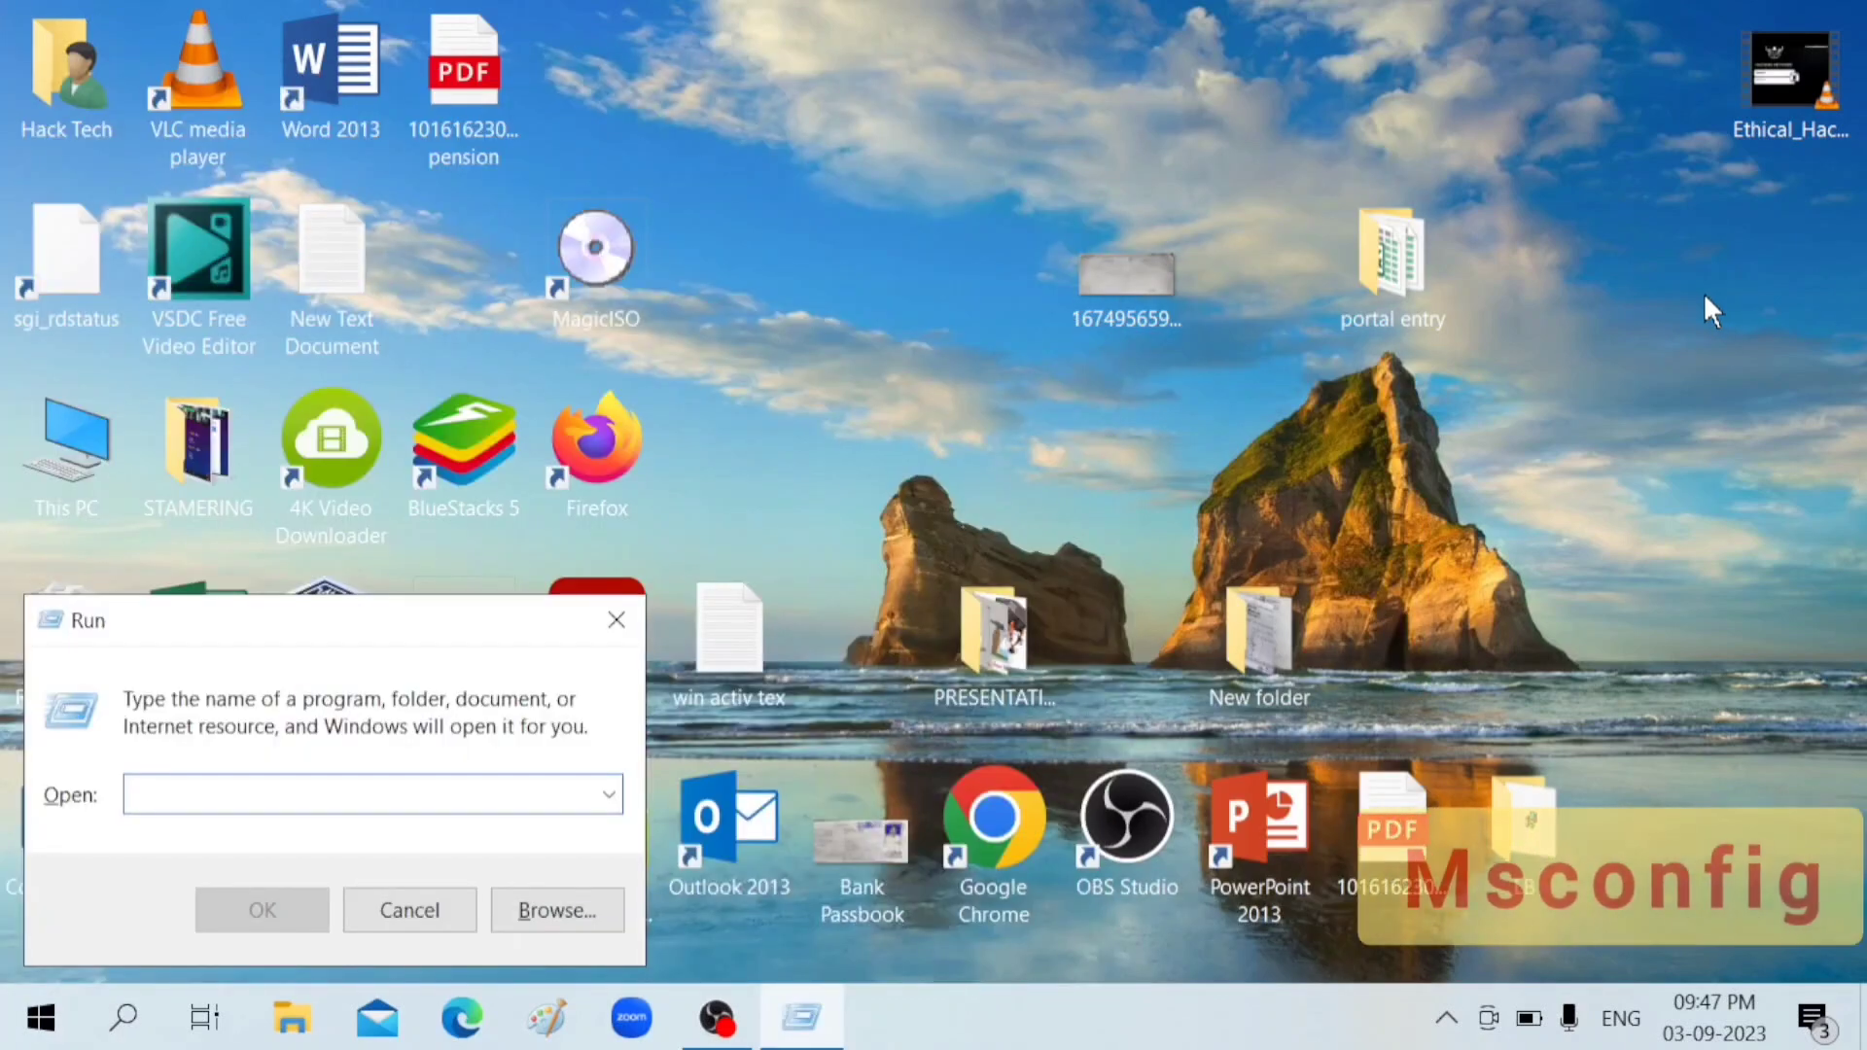
text(msc)
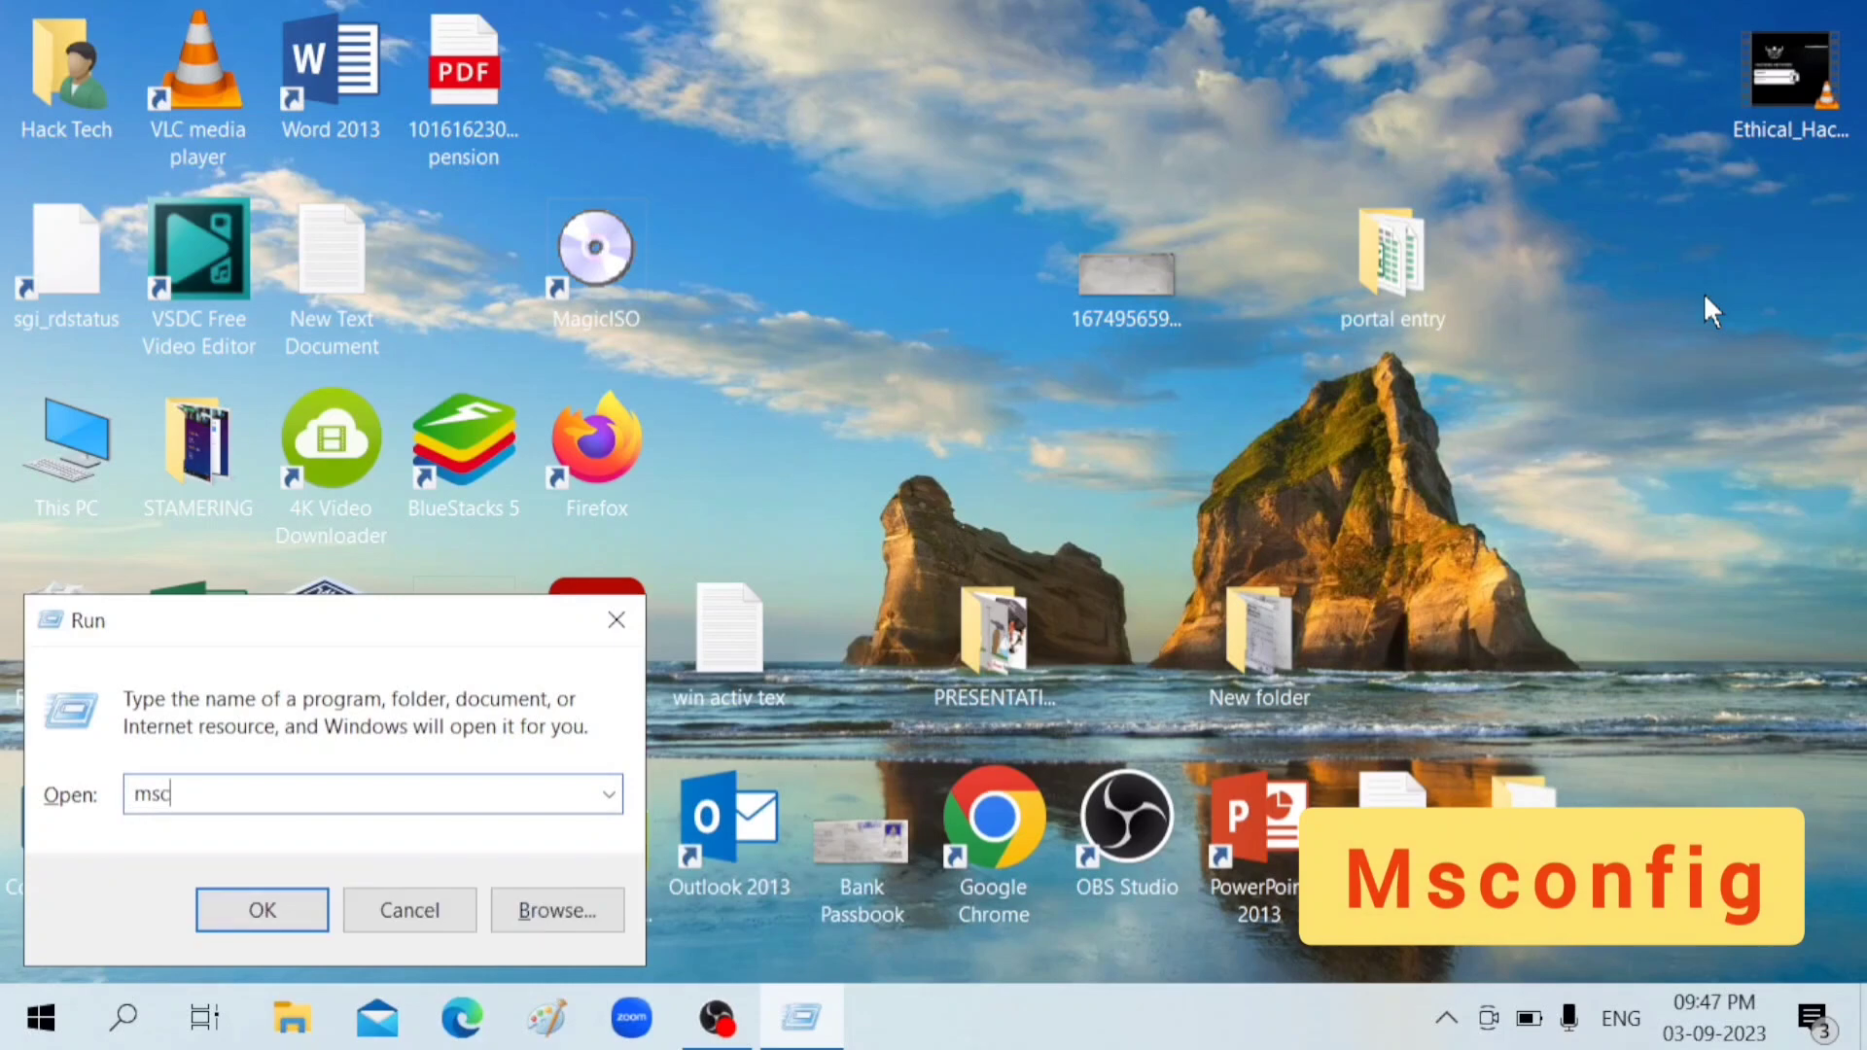
text(onfig)
key(Return)
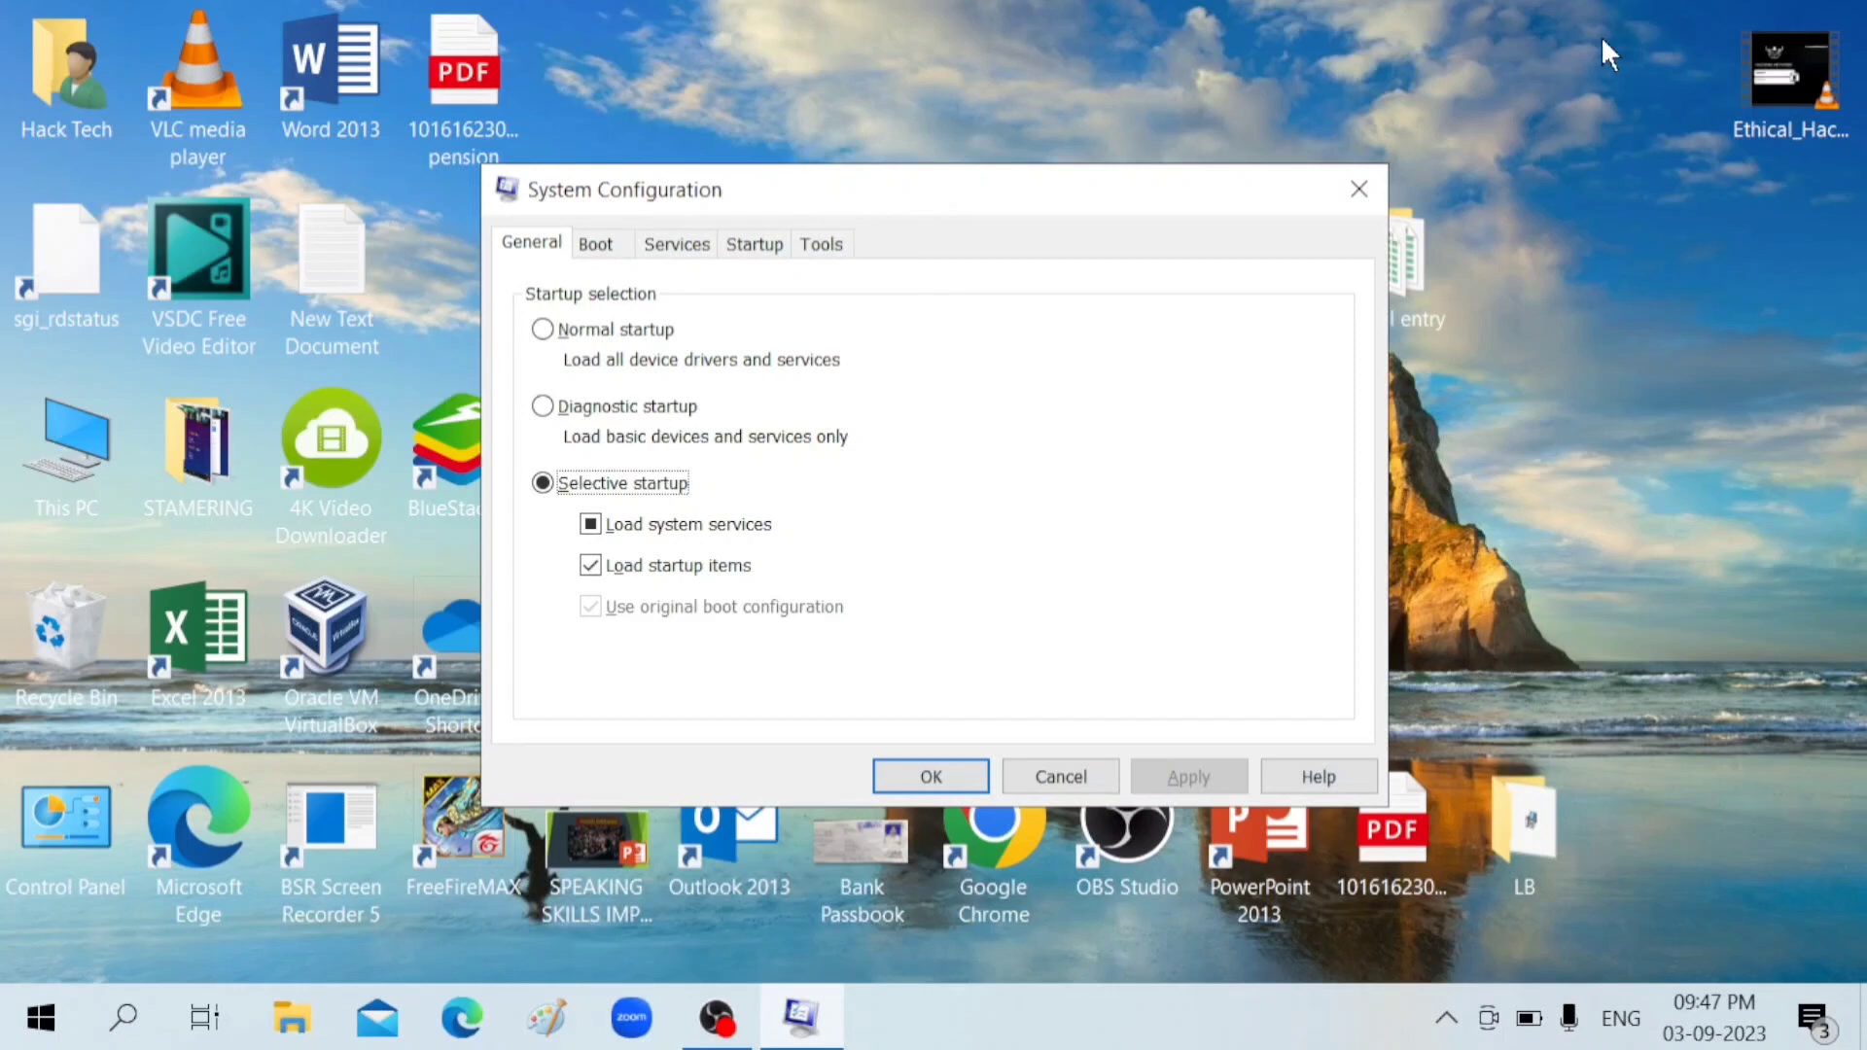
Step: Hide all Microsoft services in the services list, leave Adobe Acrobat Update Service disabled, and apply and confirm the configuration
click(676, 255)
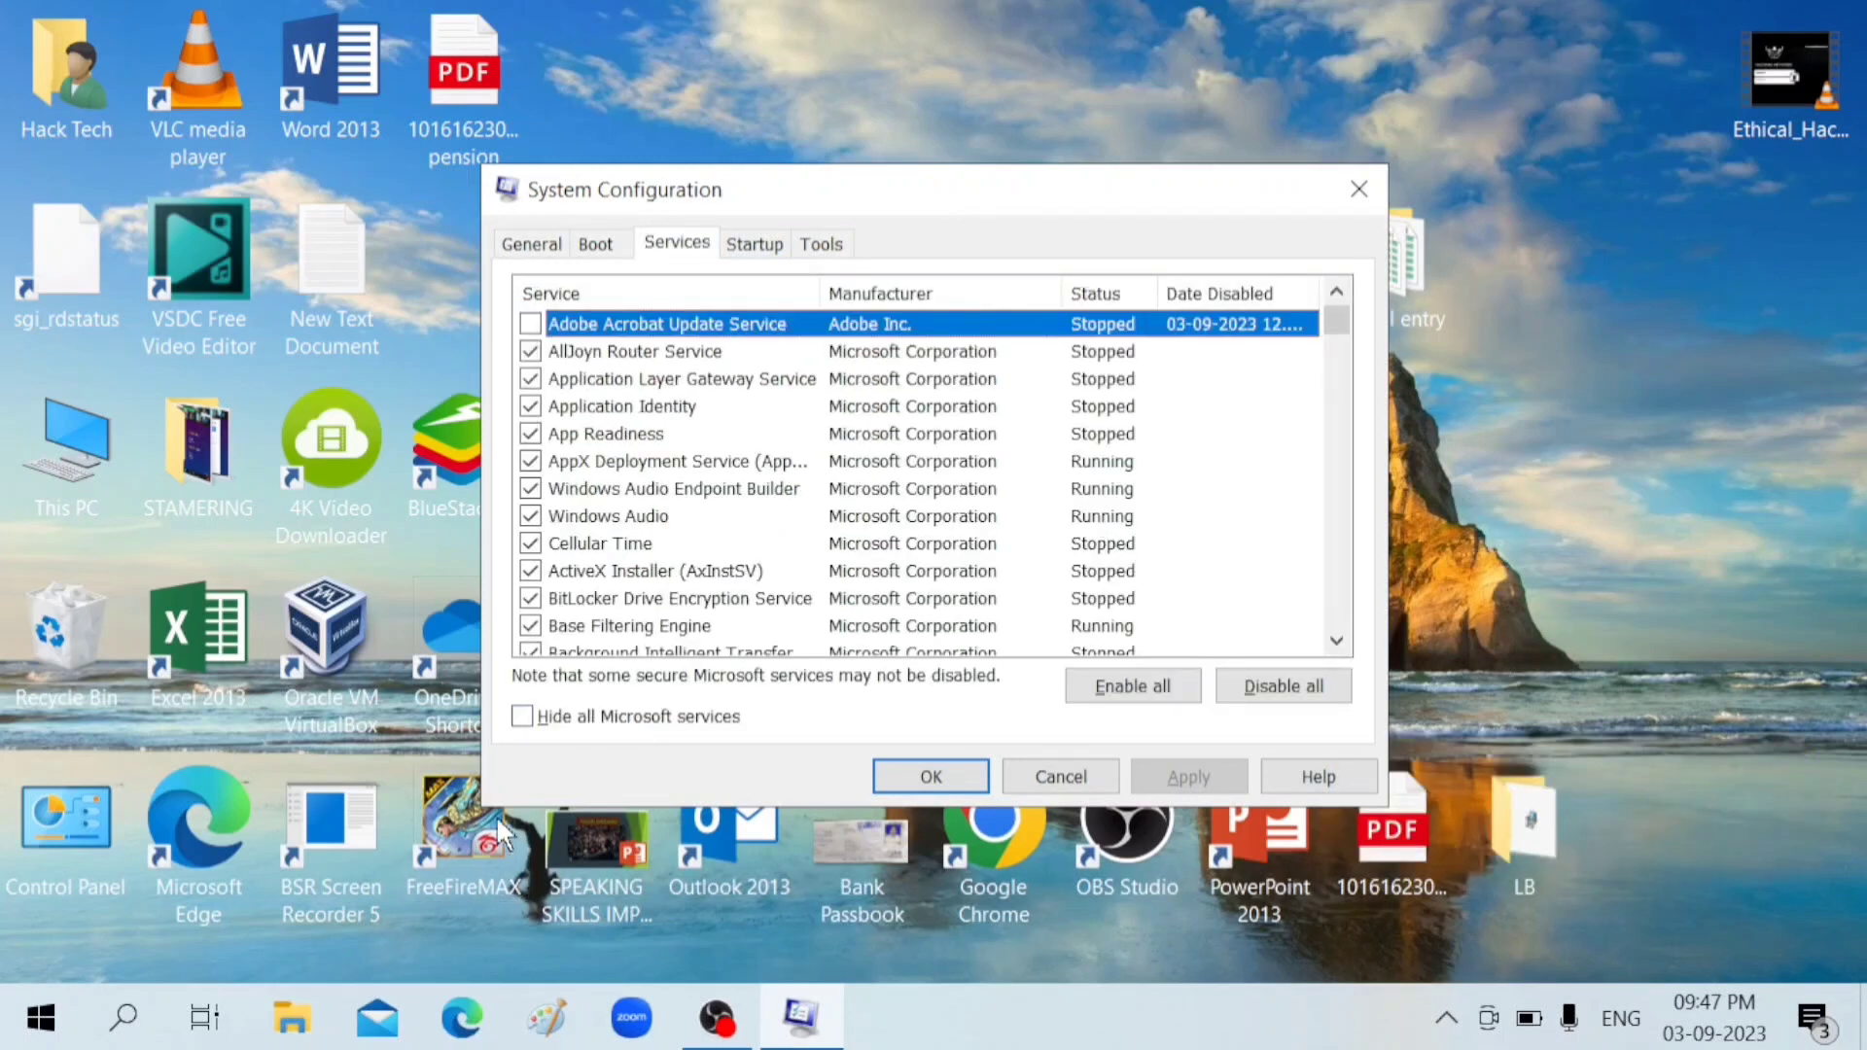
click(529, 719)
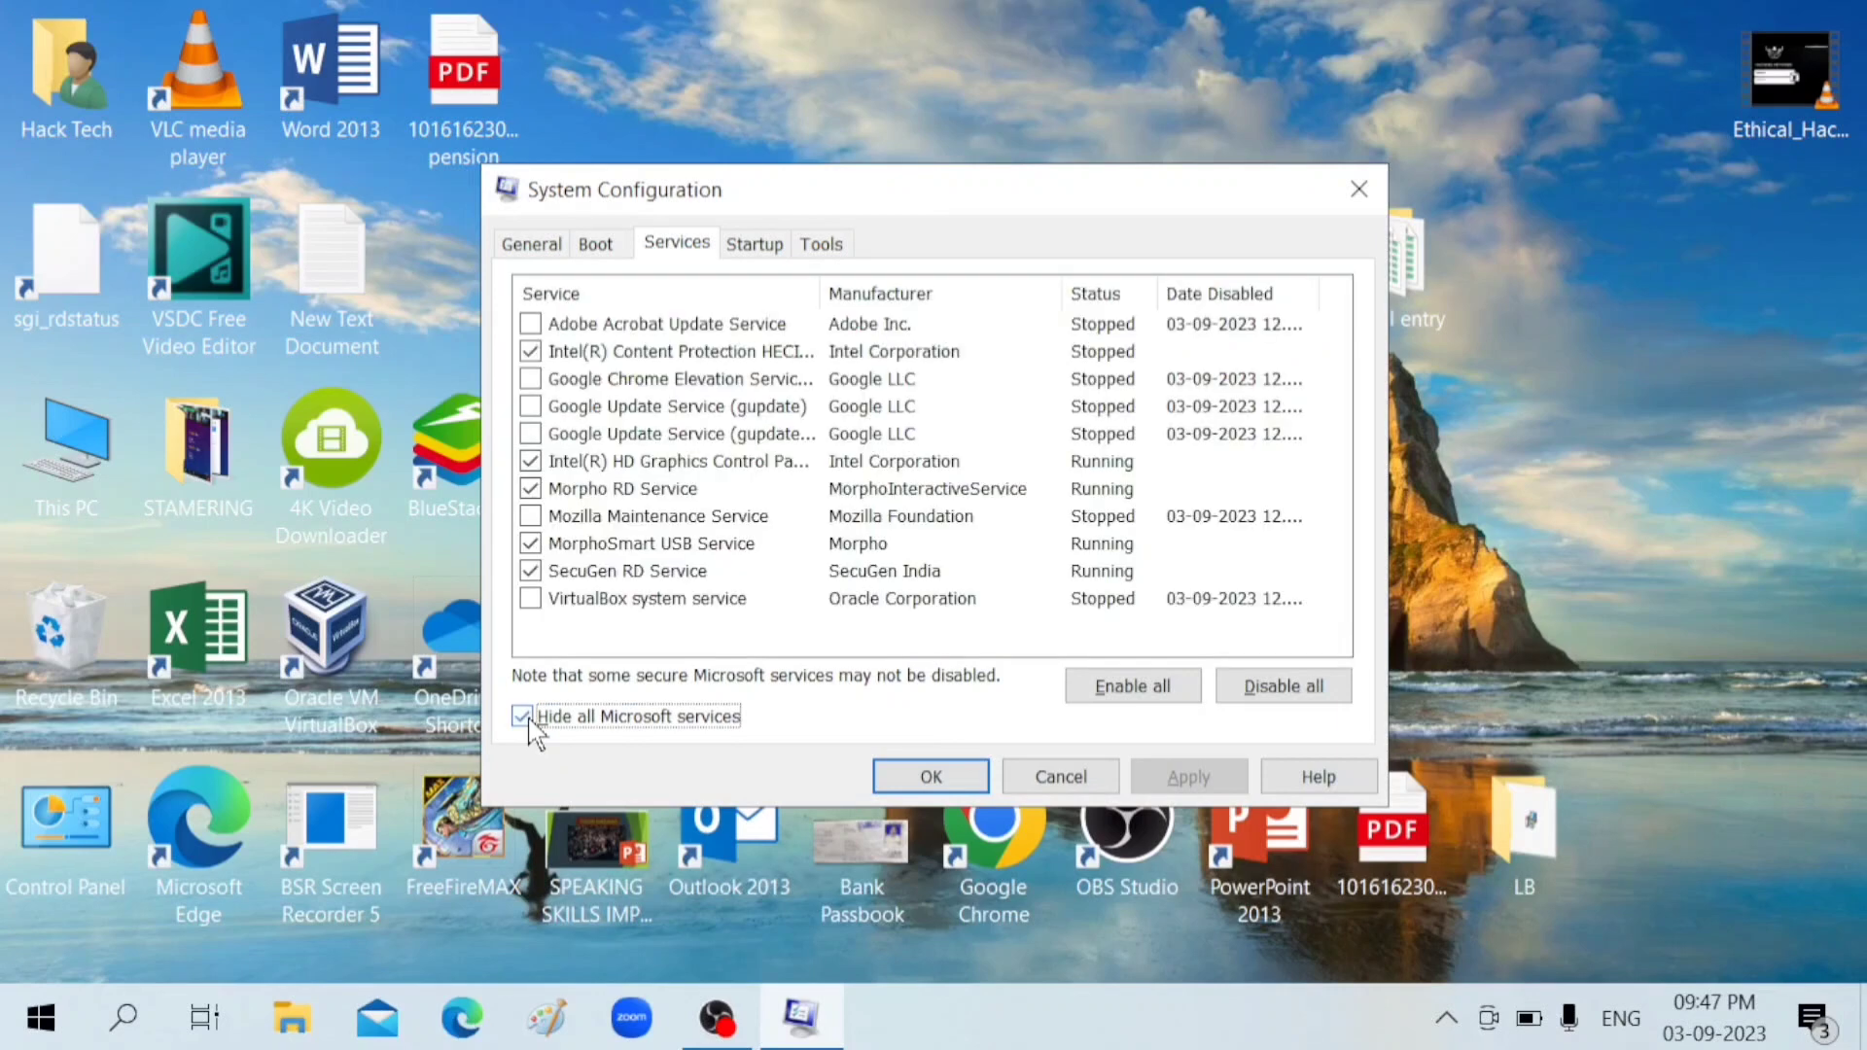
double_click(538, 325)
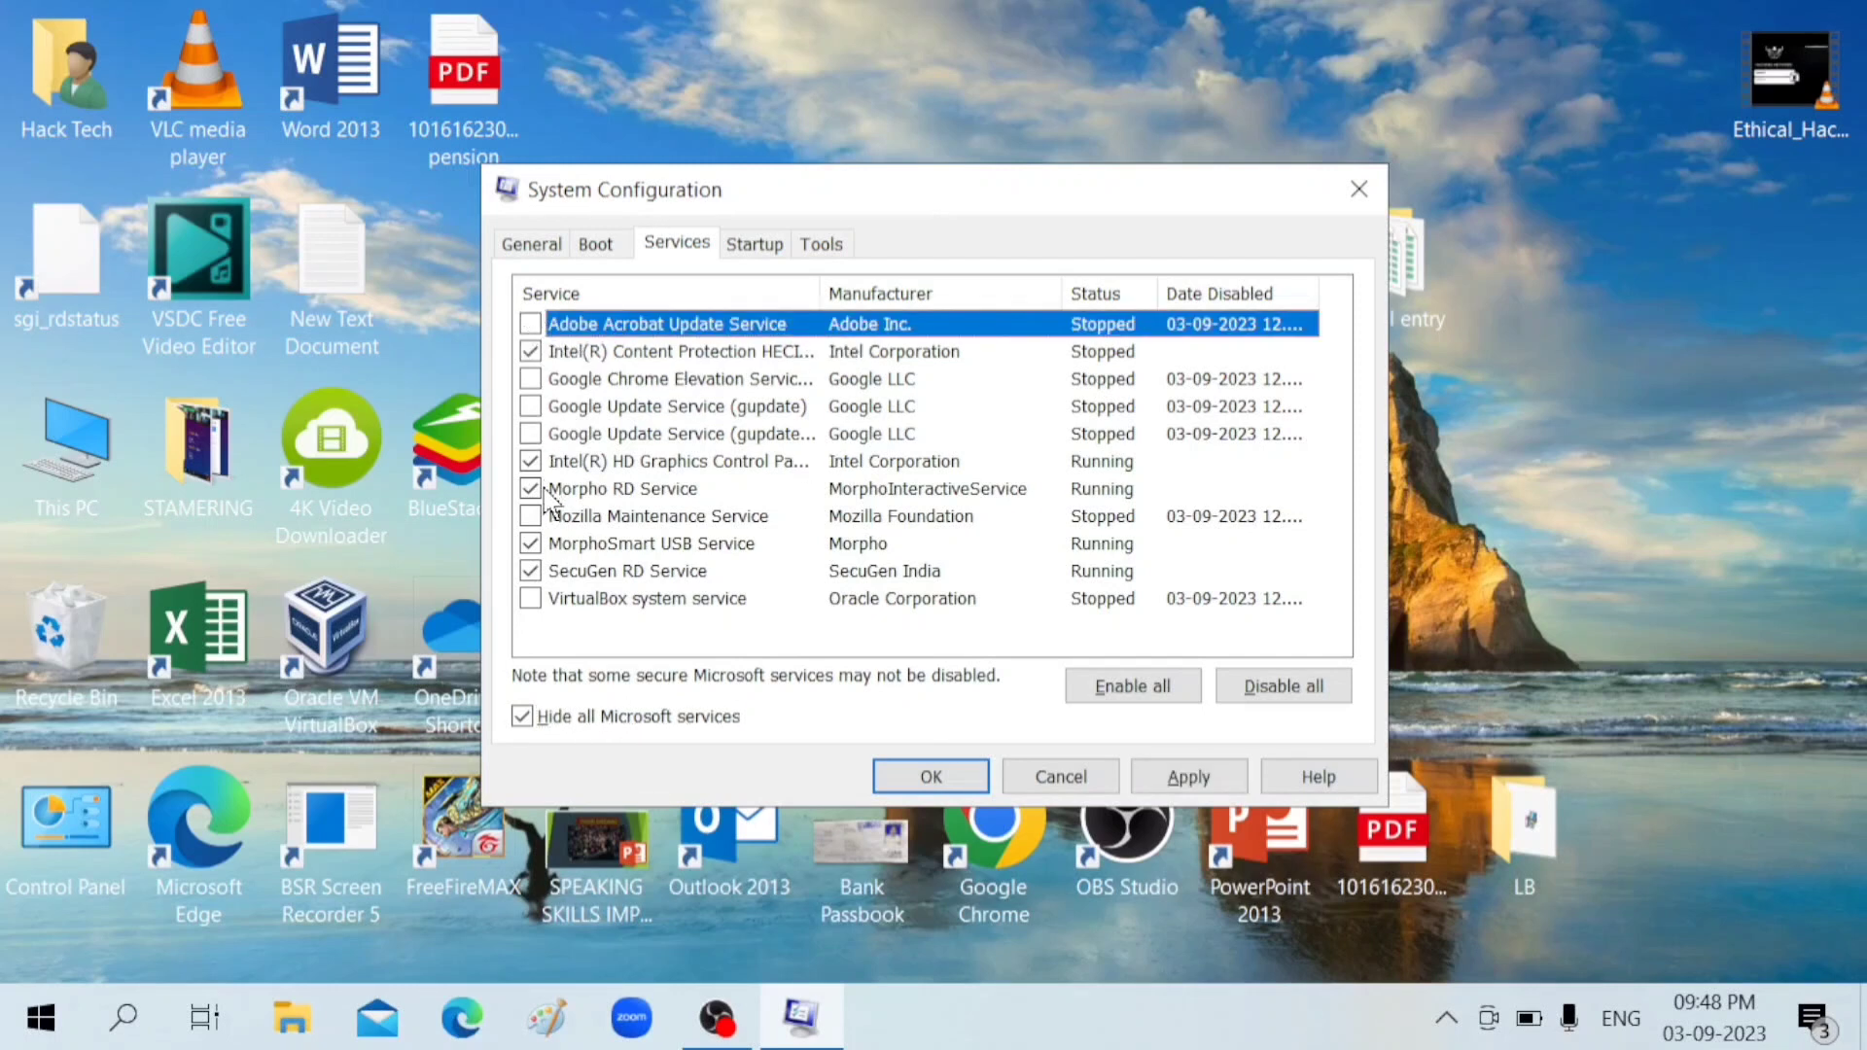
click(1186, 778)
click(931, 777)
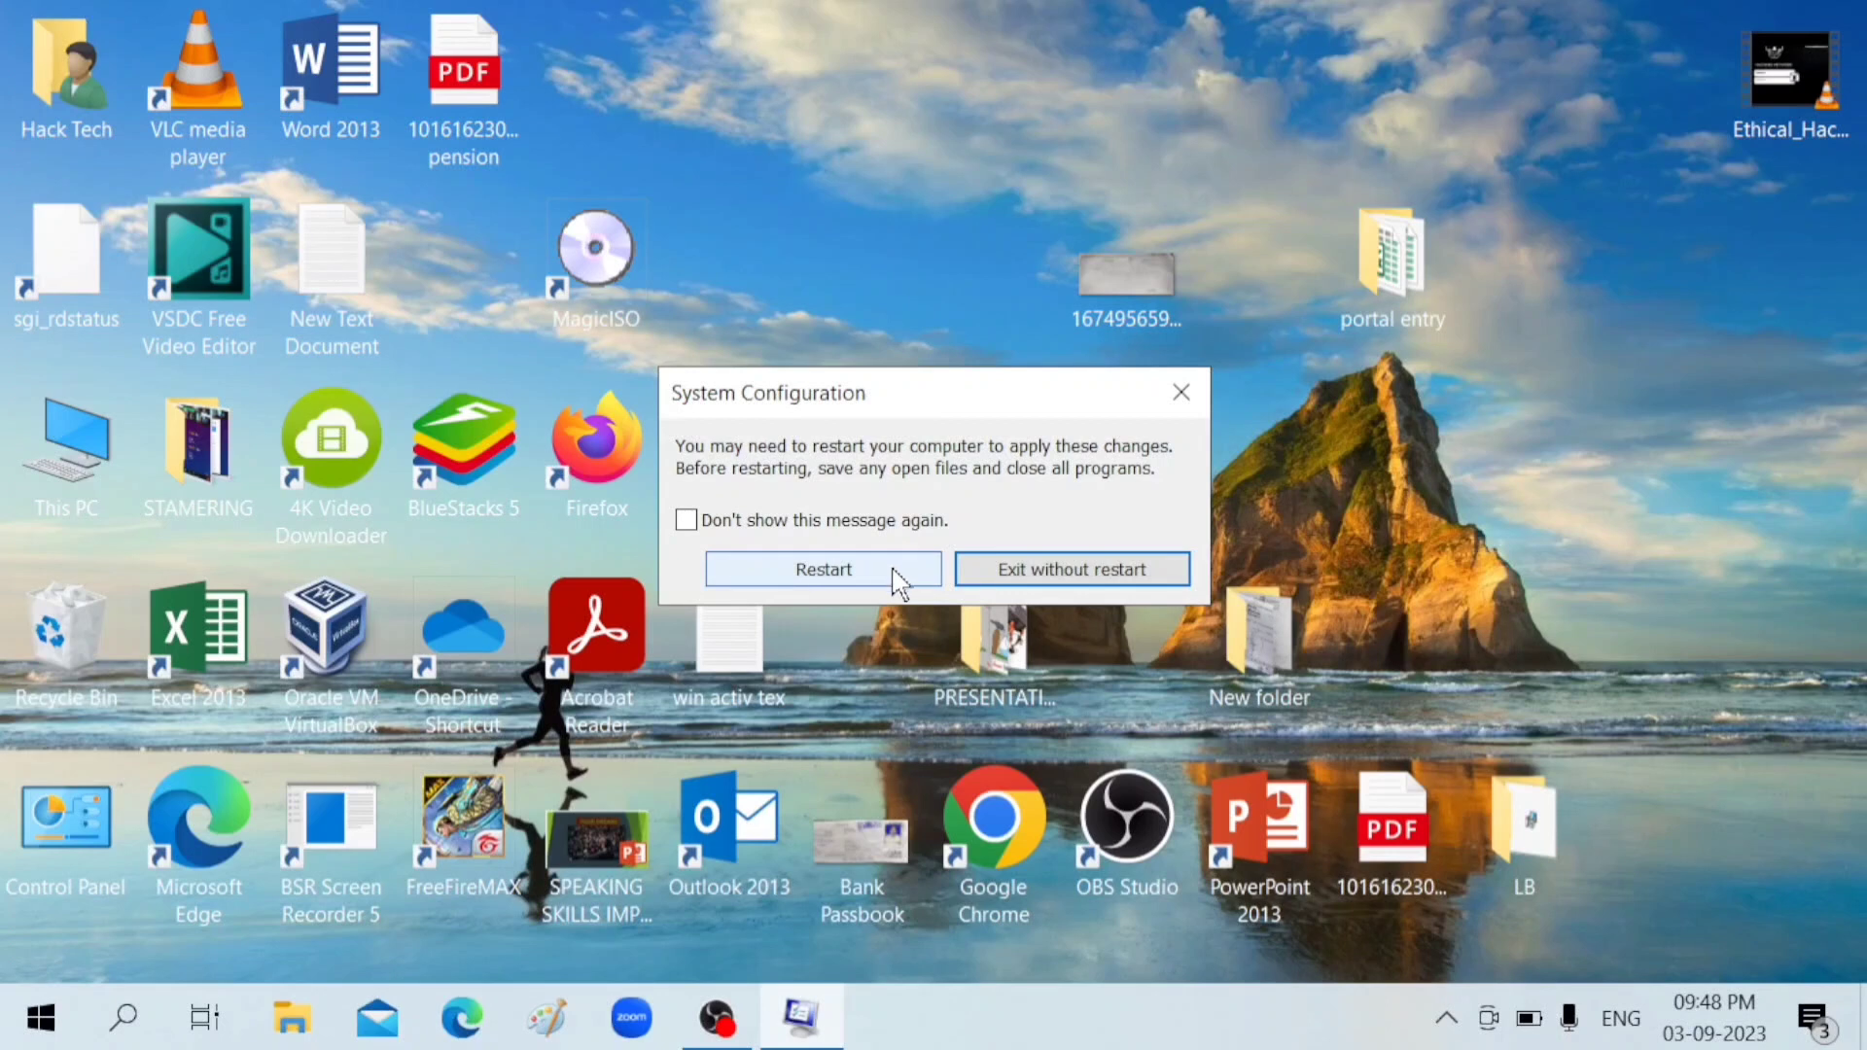
Step: Dismiss the restart prompt without restarting, then search for and open the Add or remove programs settings
click(1182, 392)
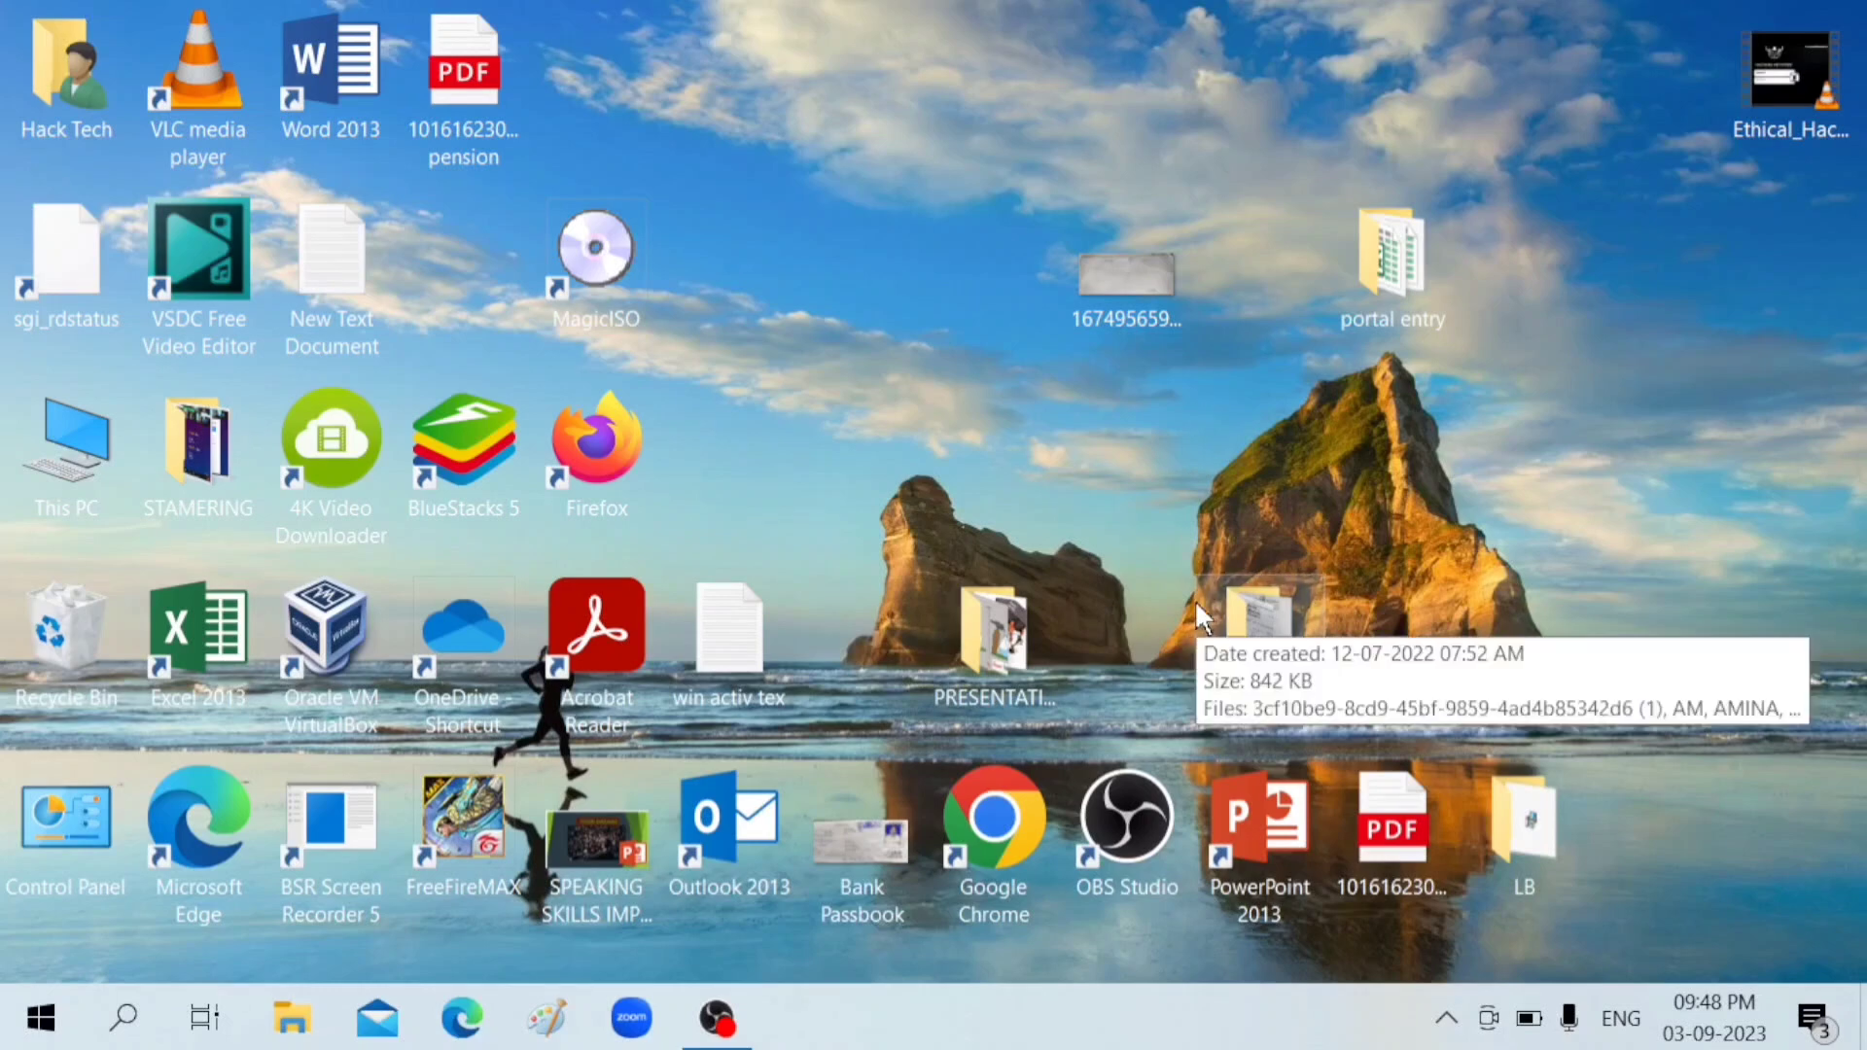
click(124, 1020)
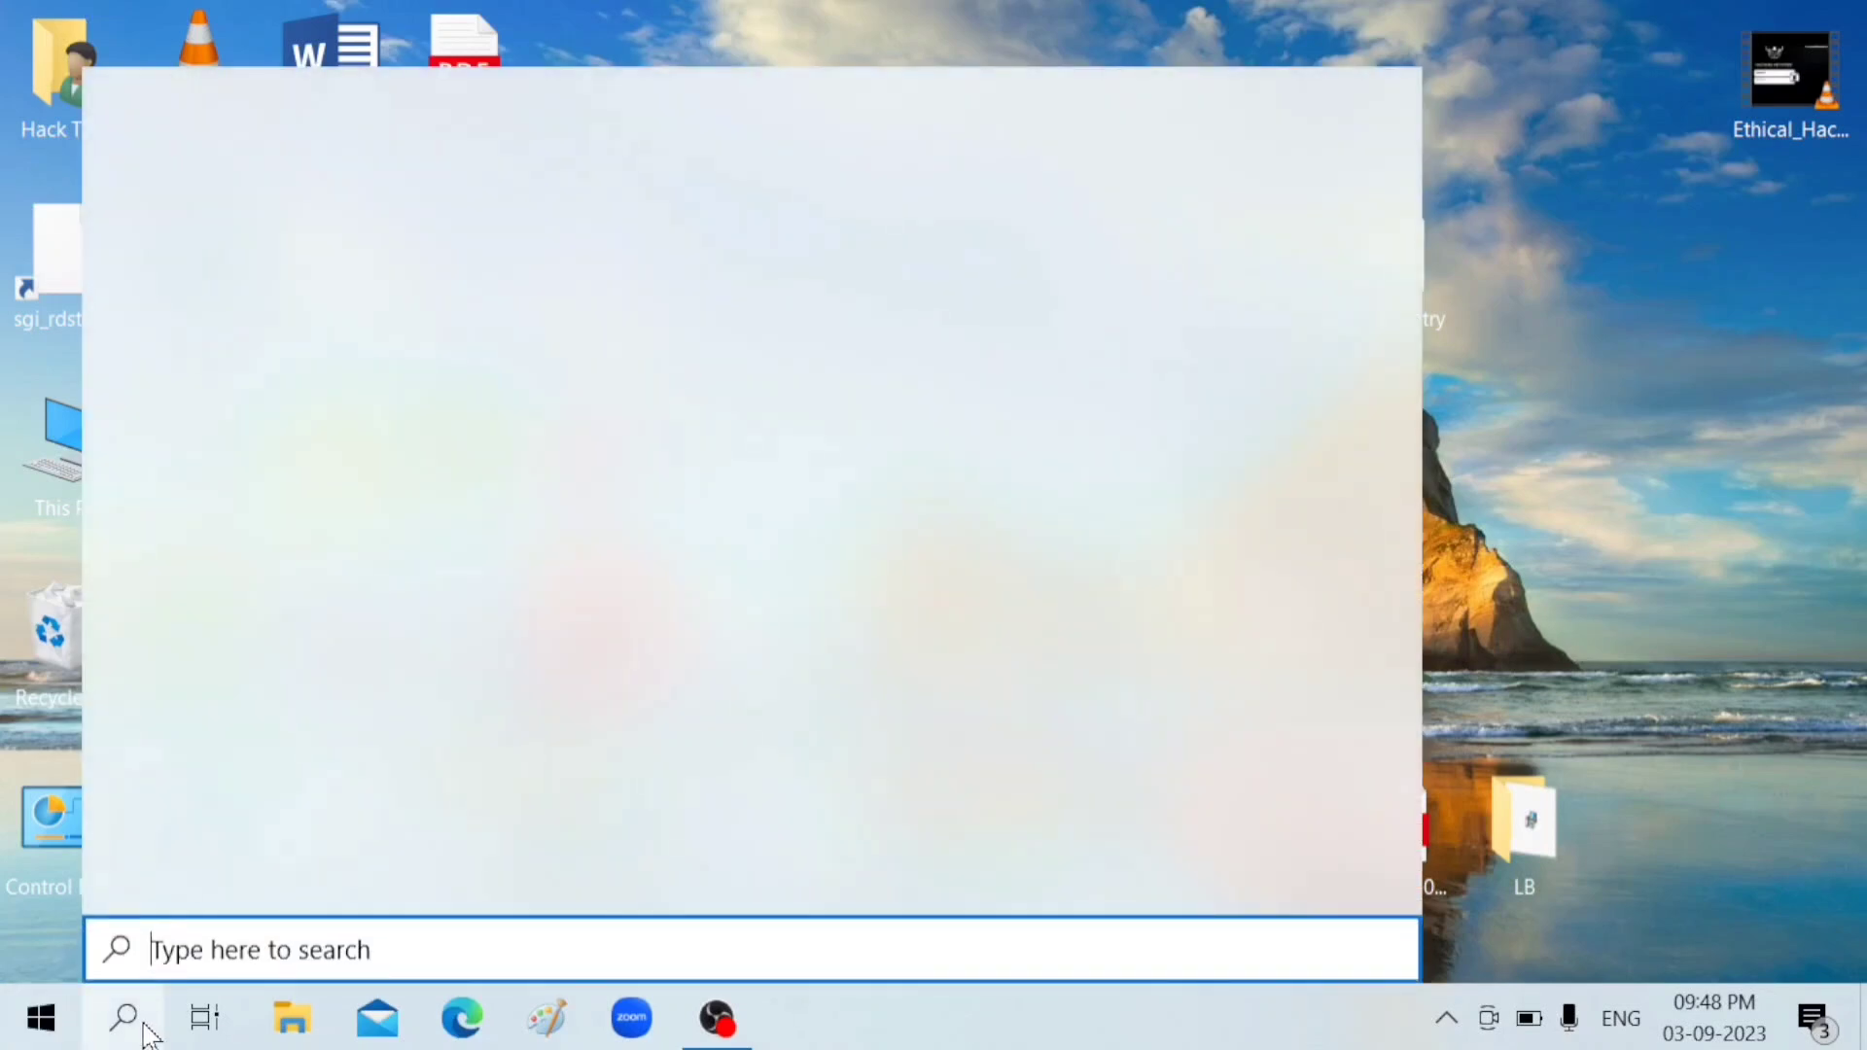
text(a)
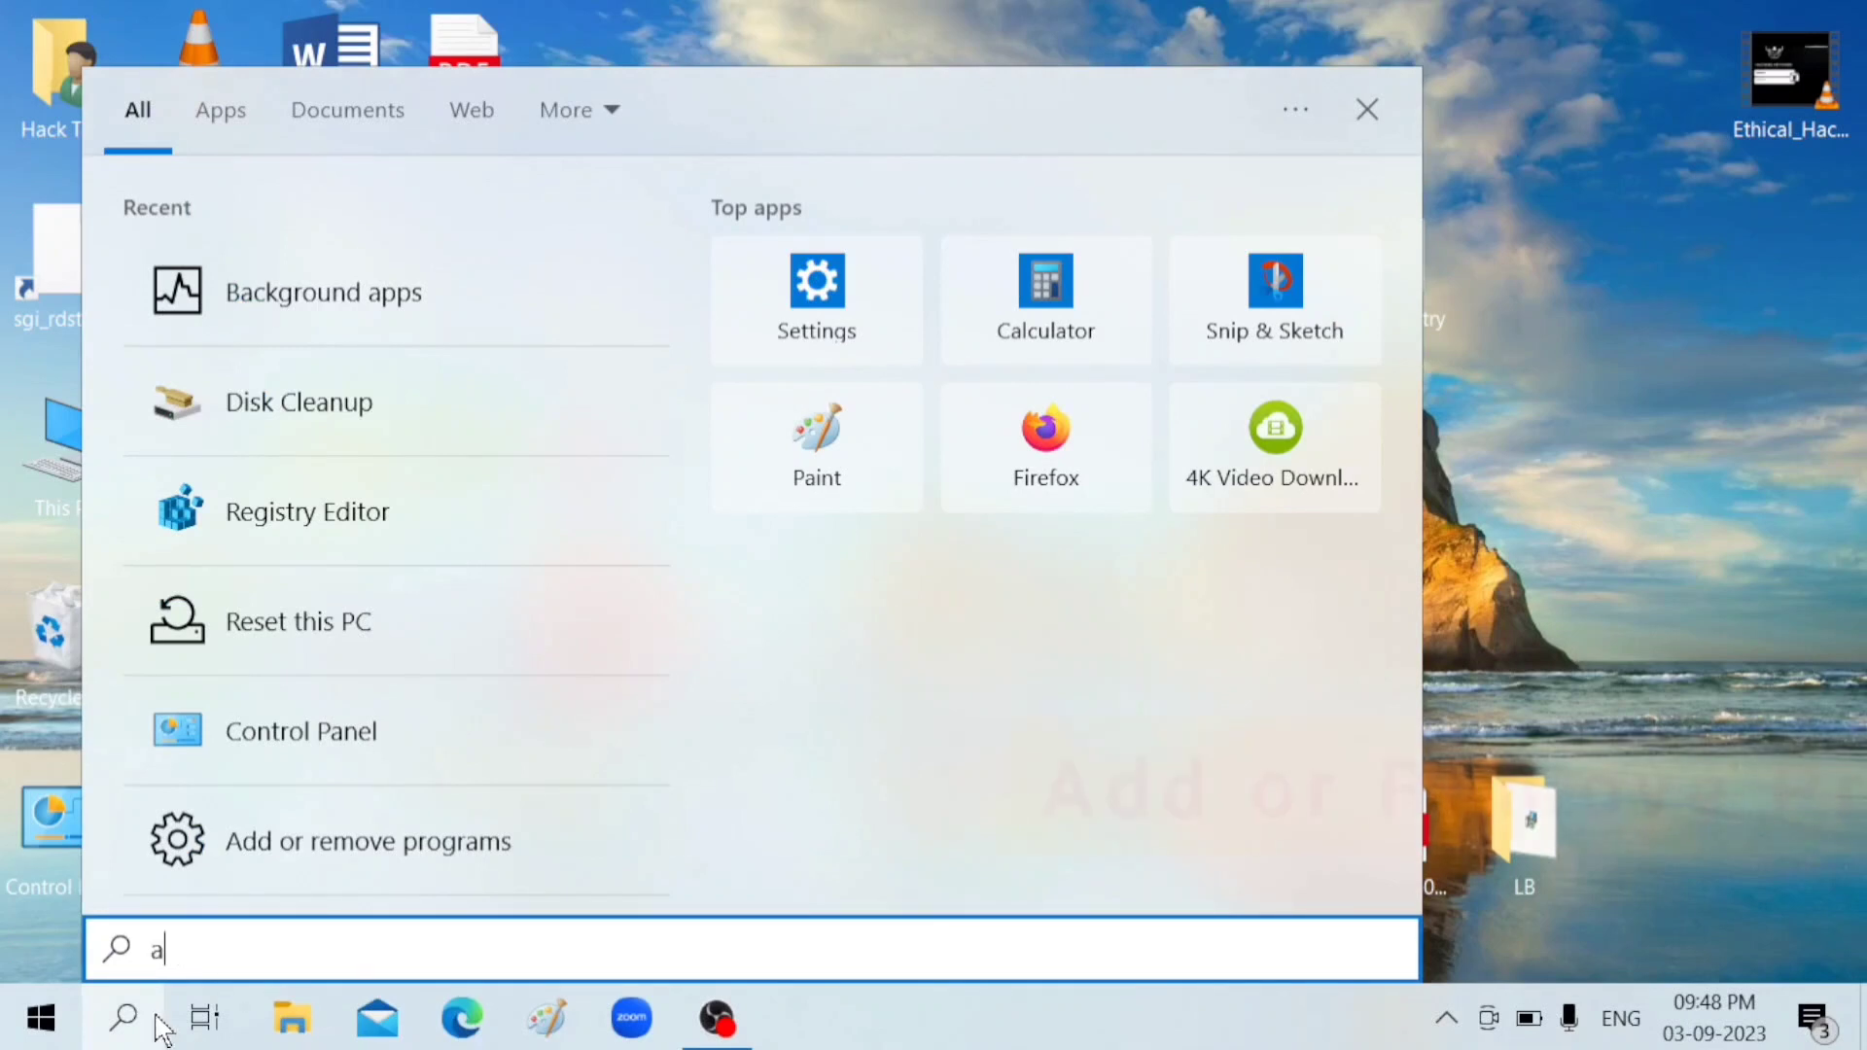
text(dd)
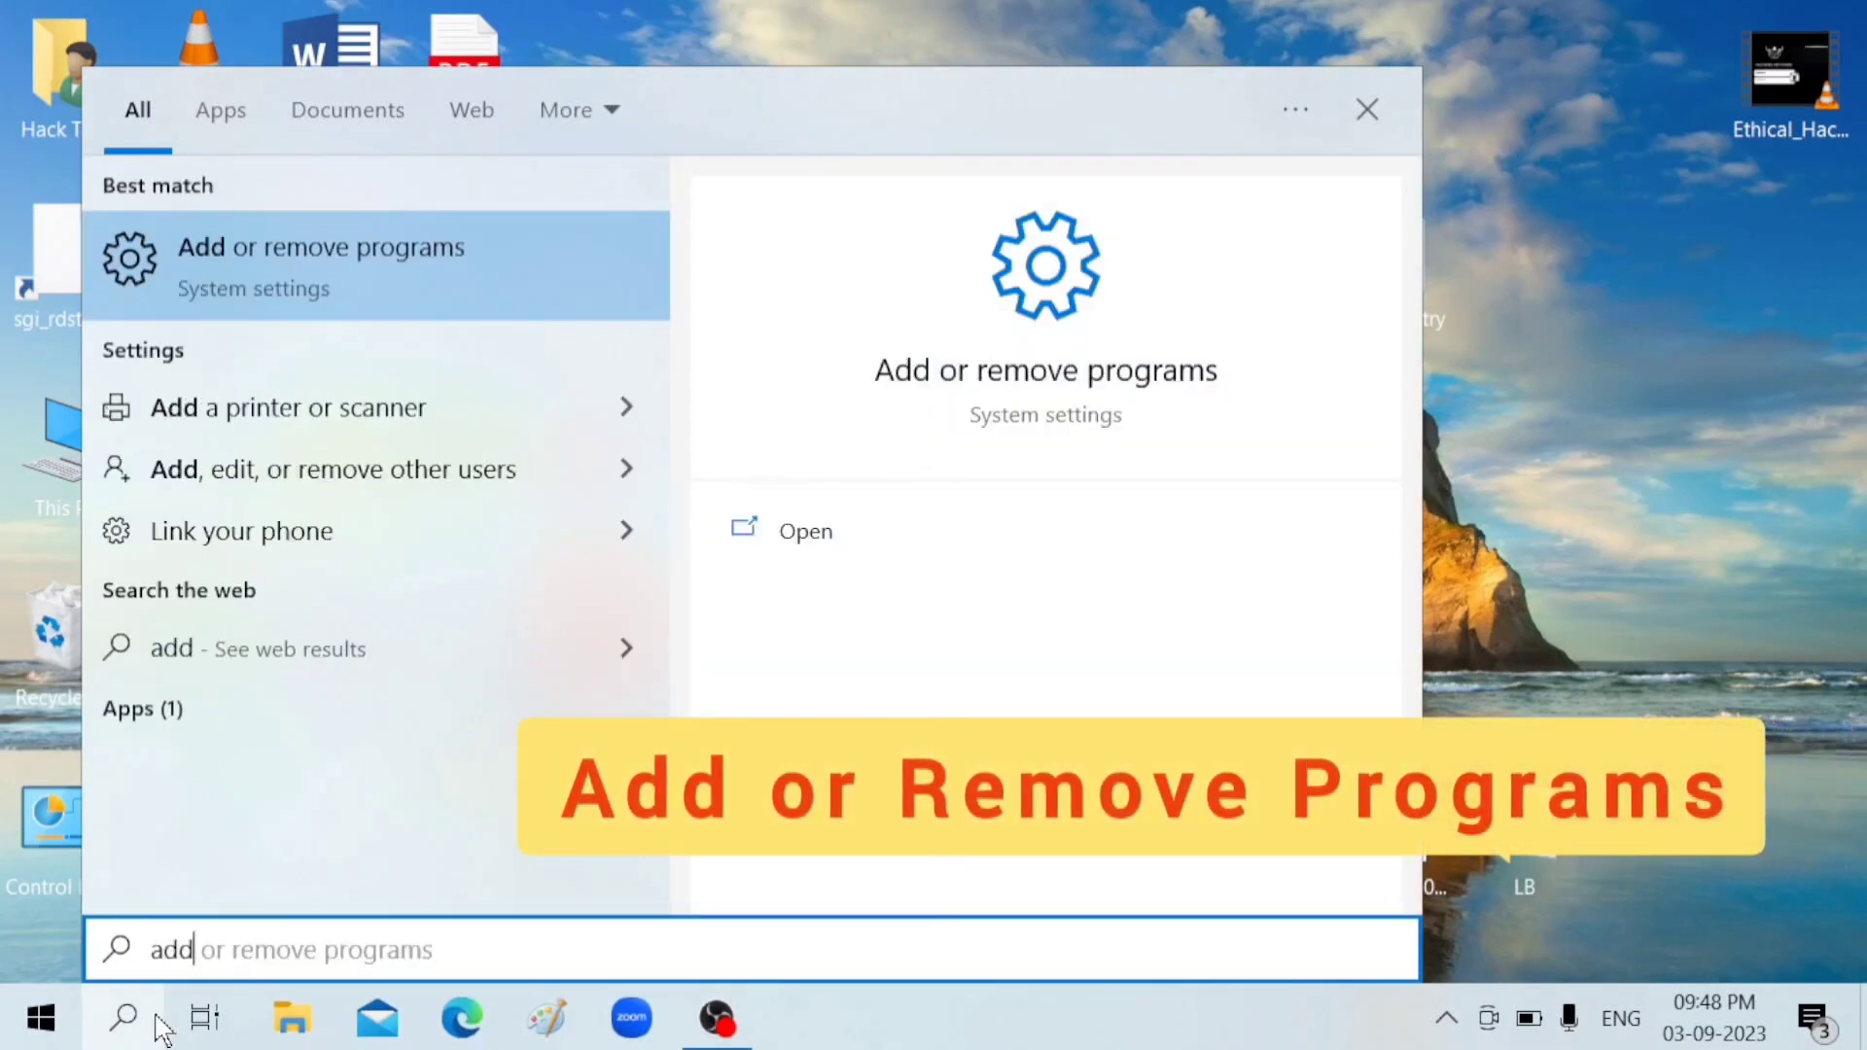
key(Right)
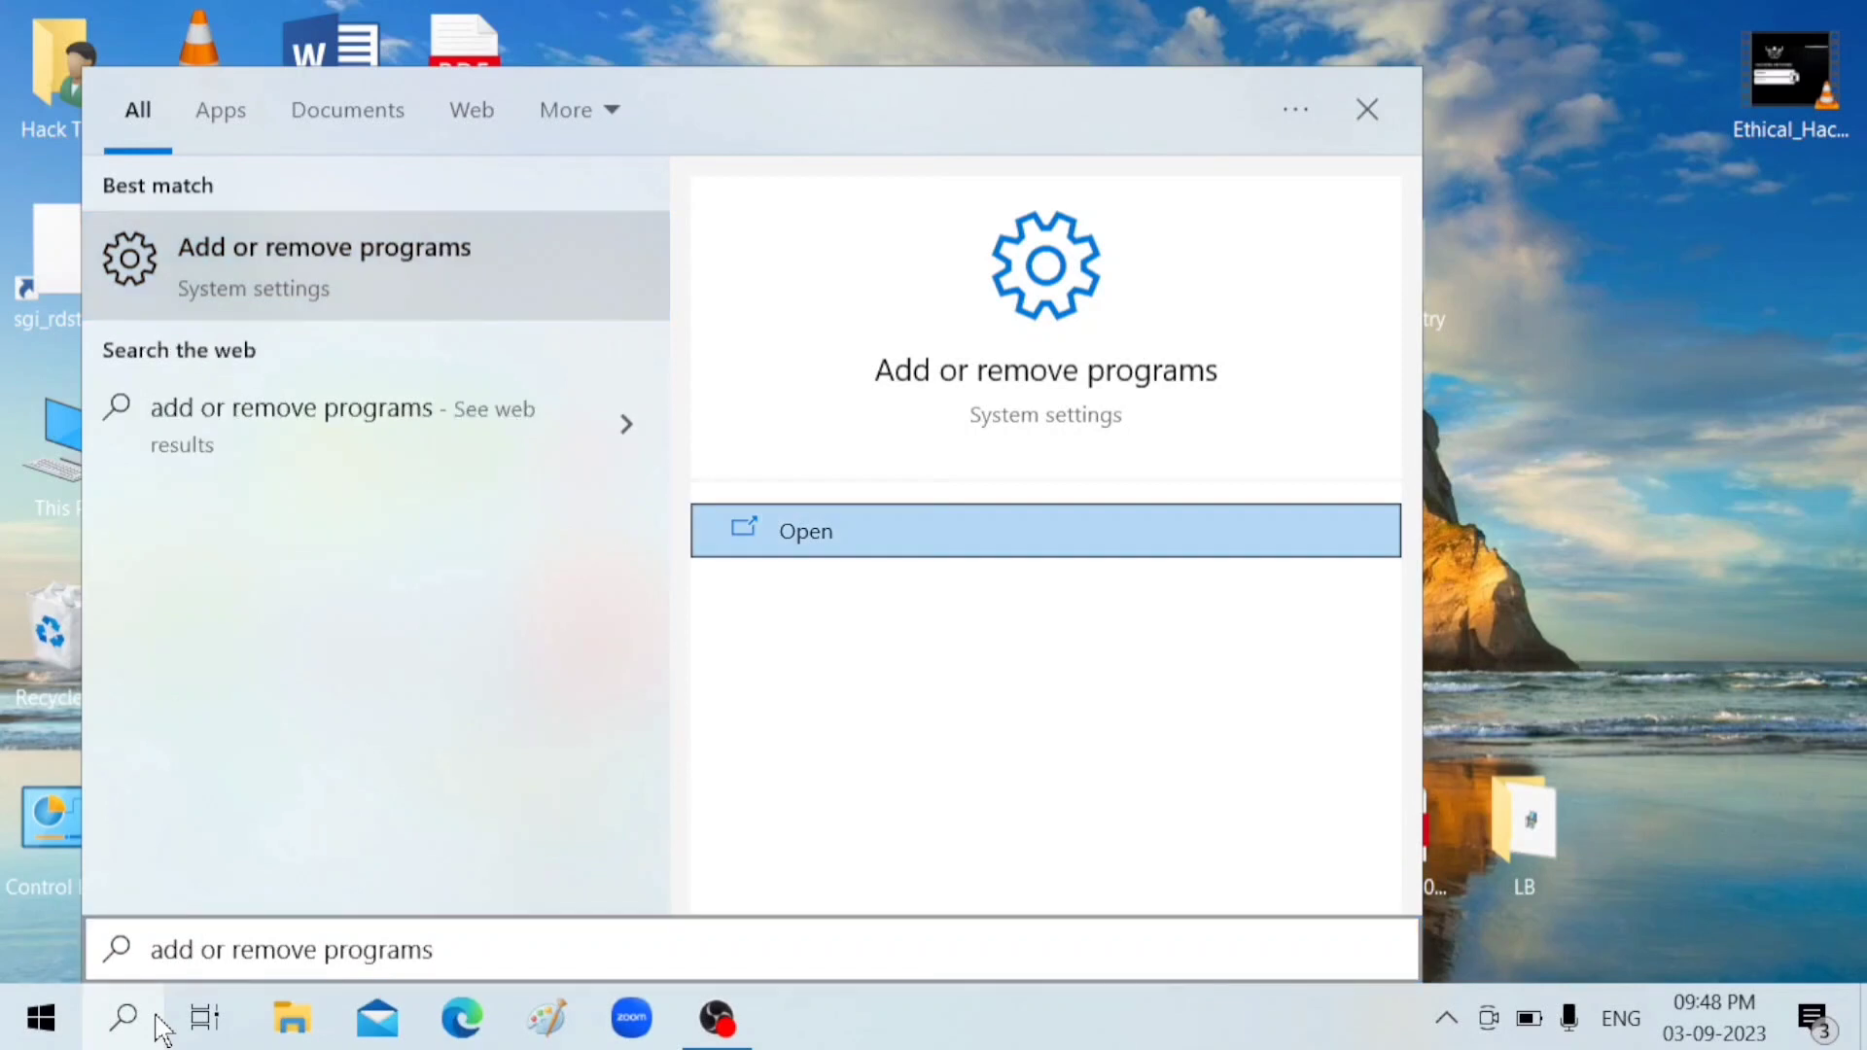
click(212, 265)
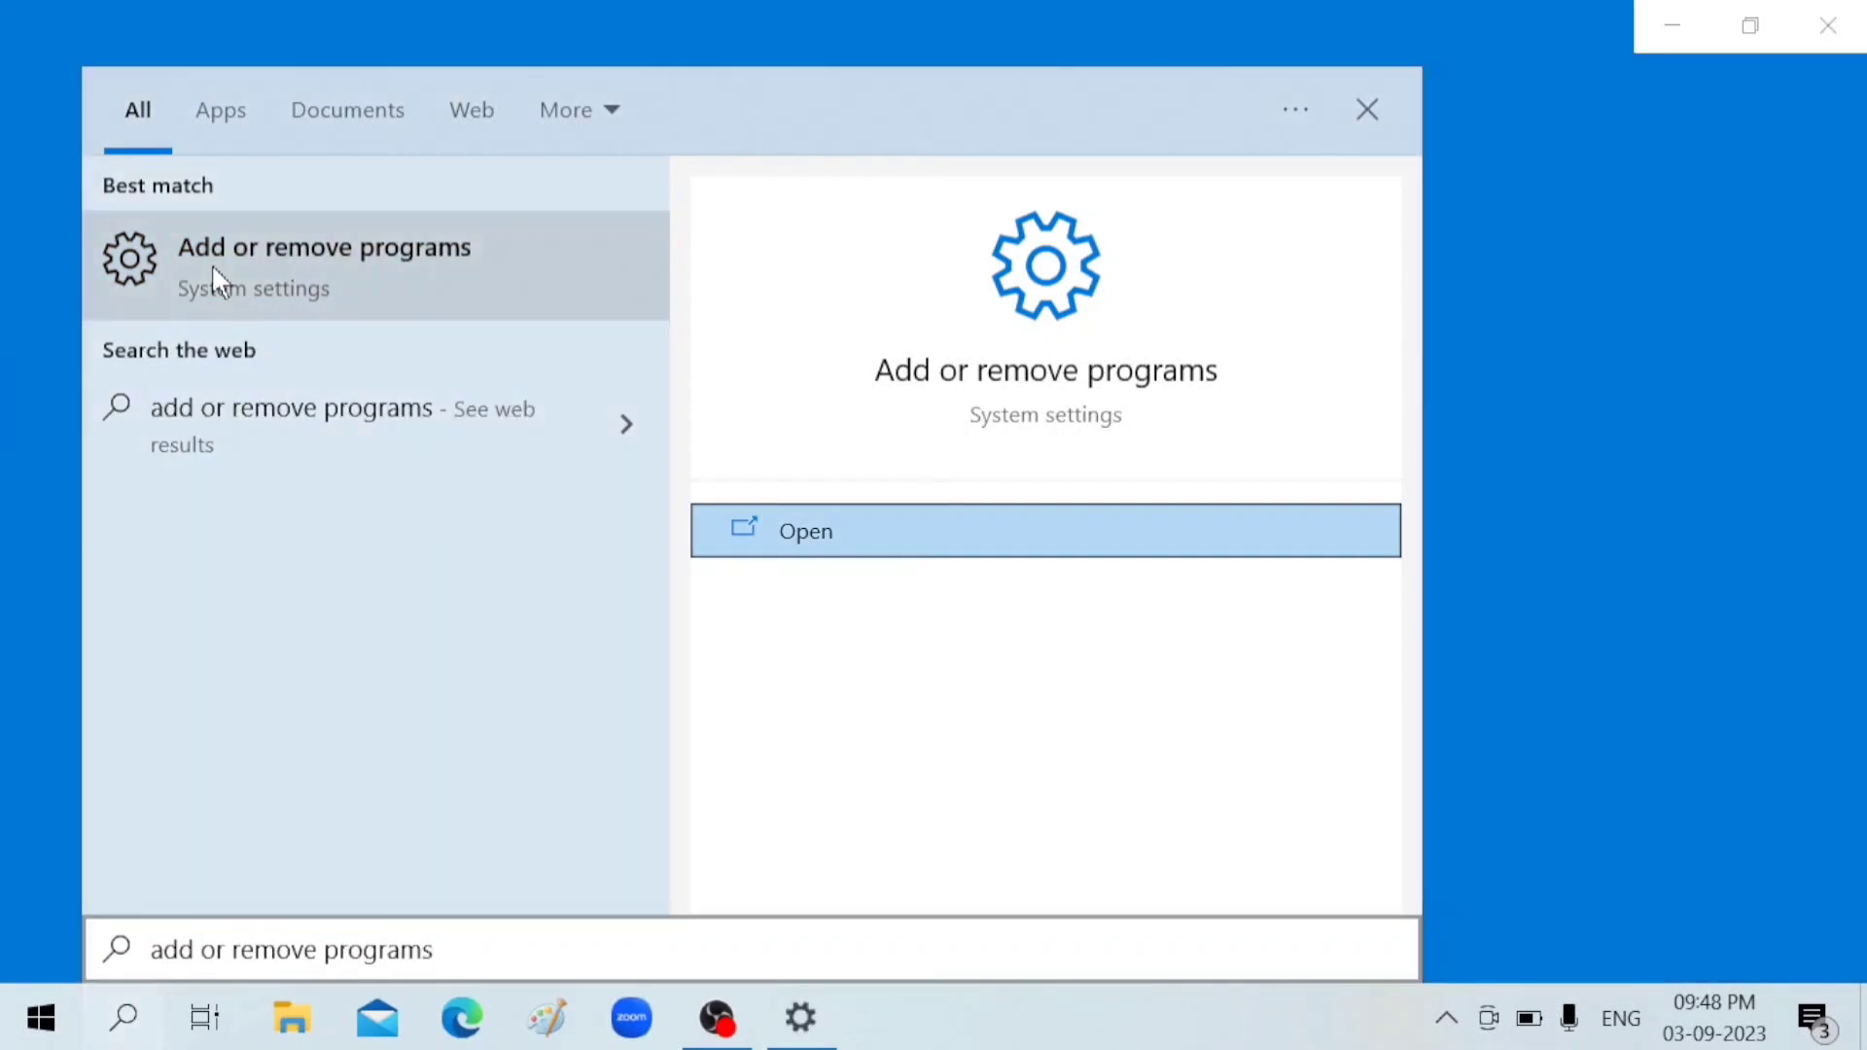
click(1358, 107)
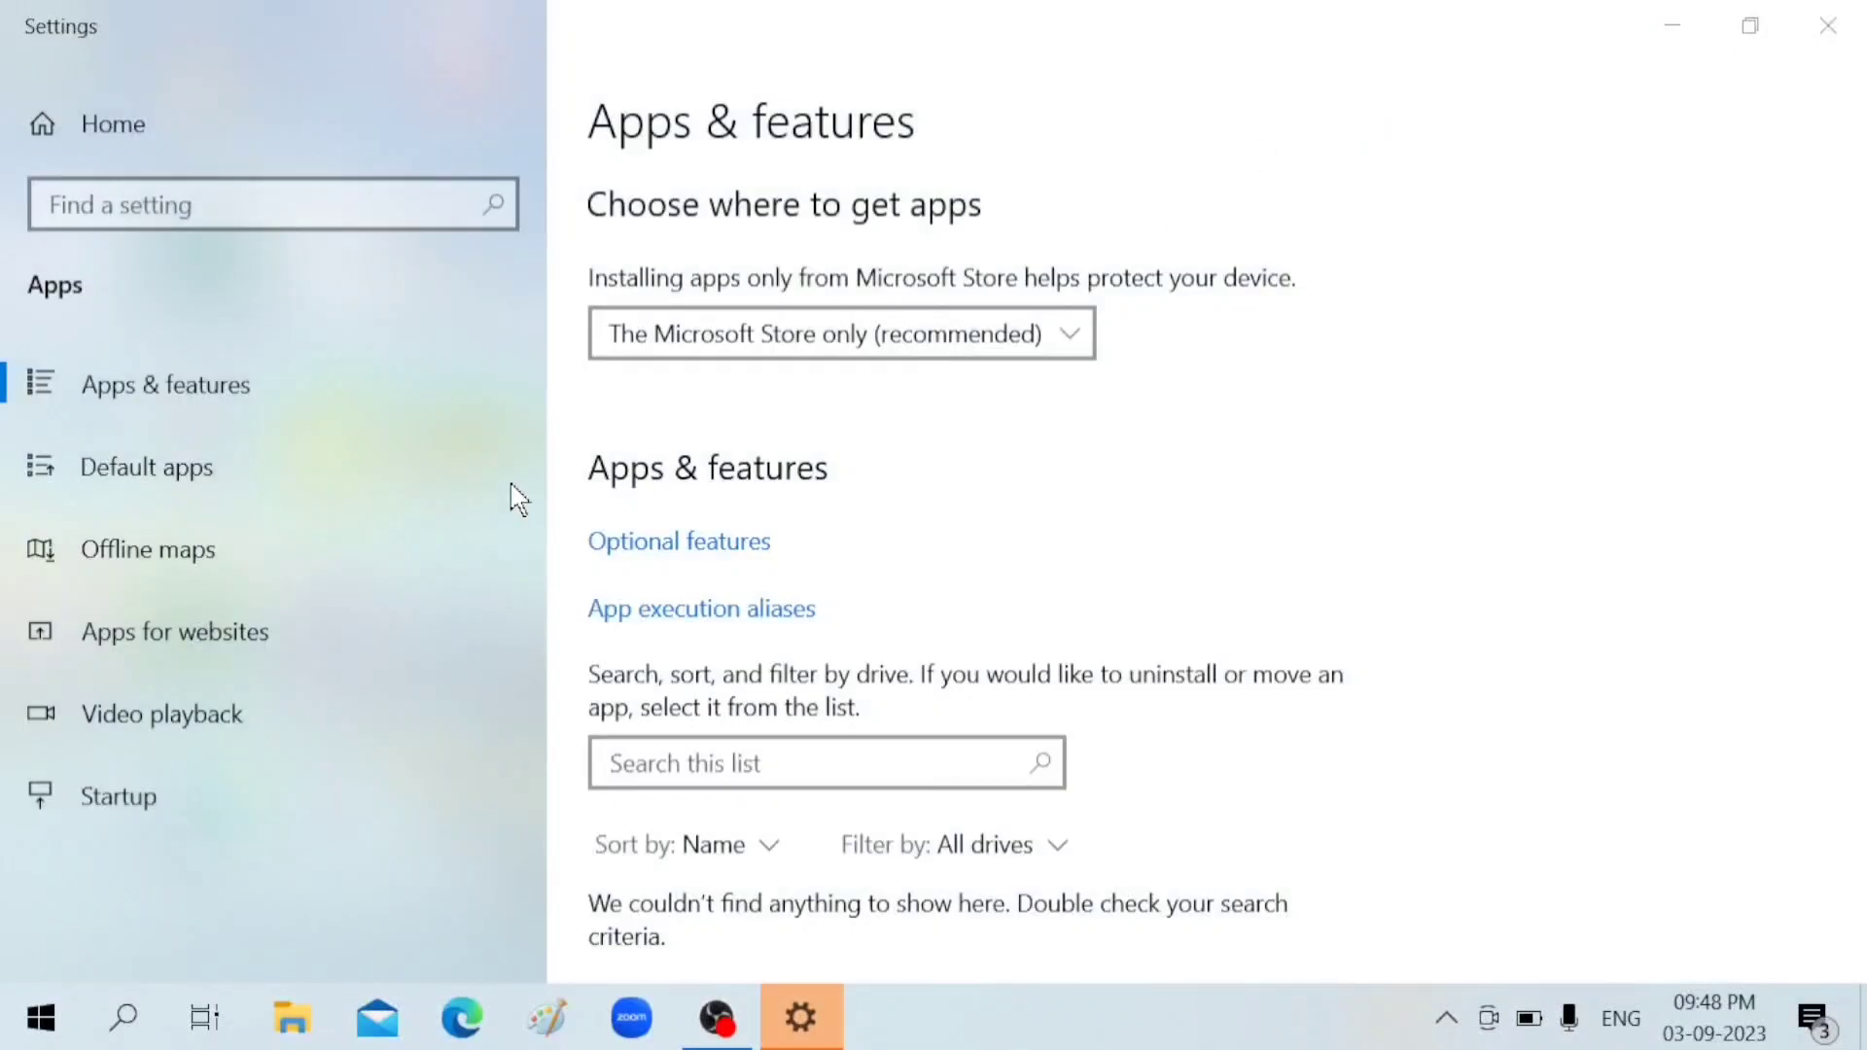
Step: Look through the installed apps list for unneeded programs and expand the Xbox Live entry to check its uninstall option
scroll(1111, 733, down, 3)
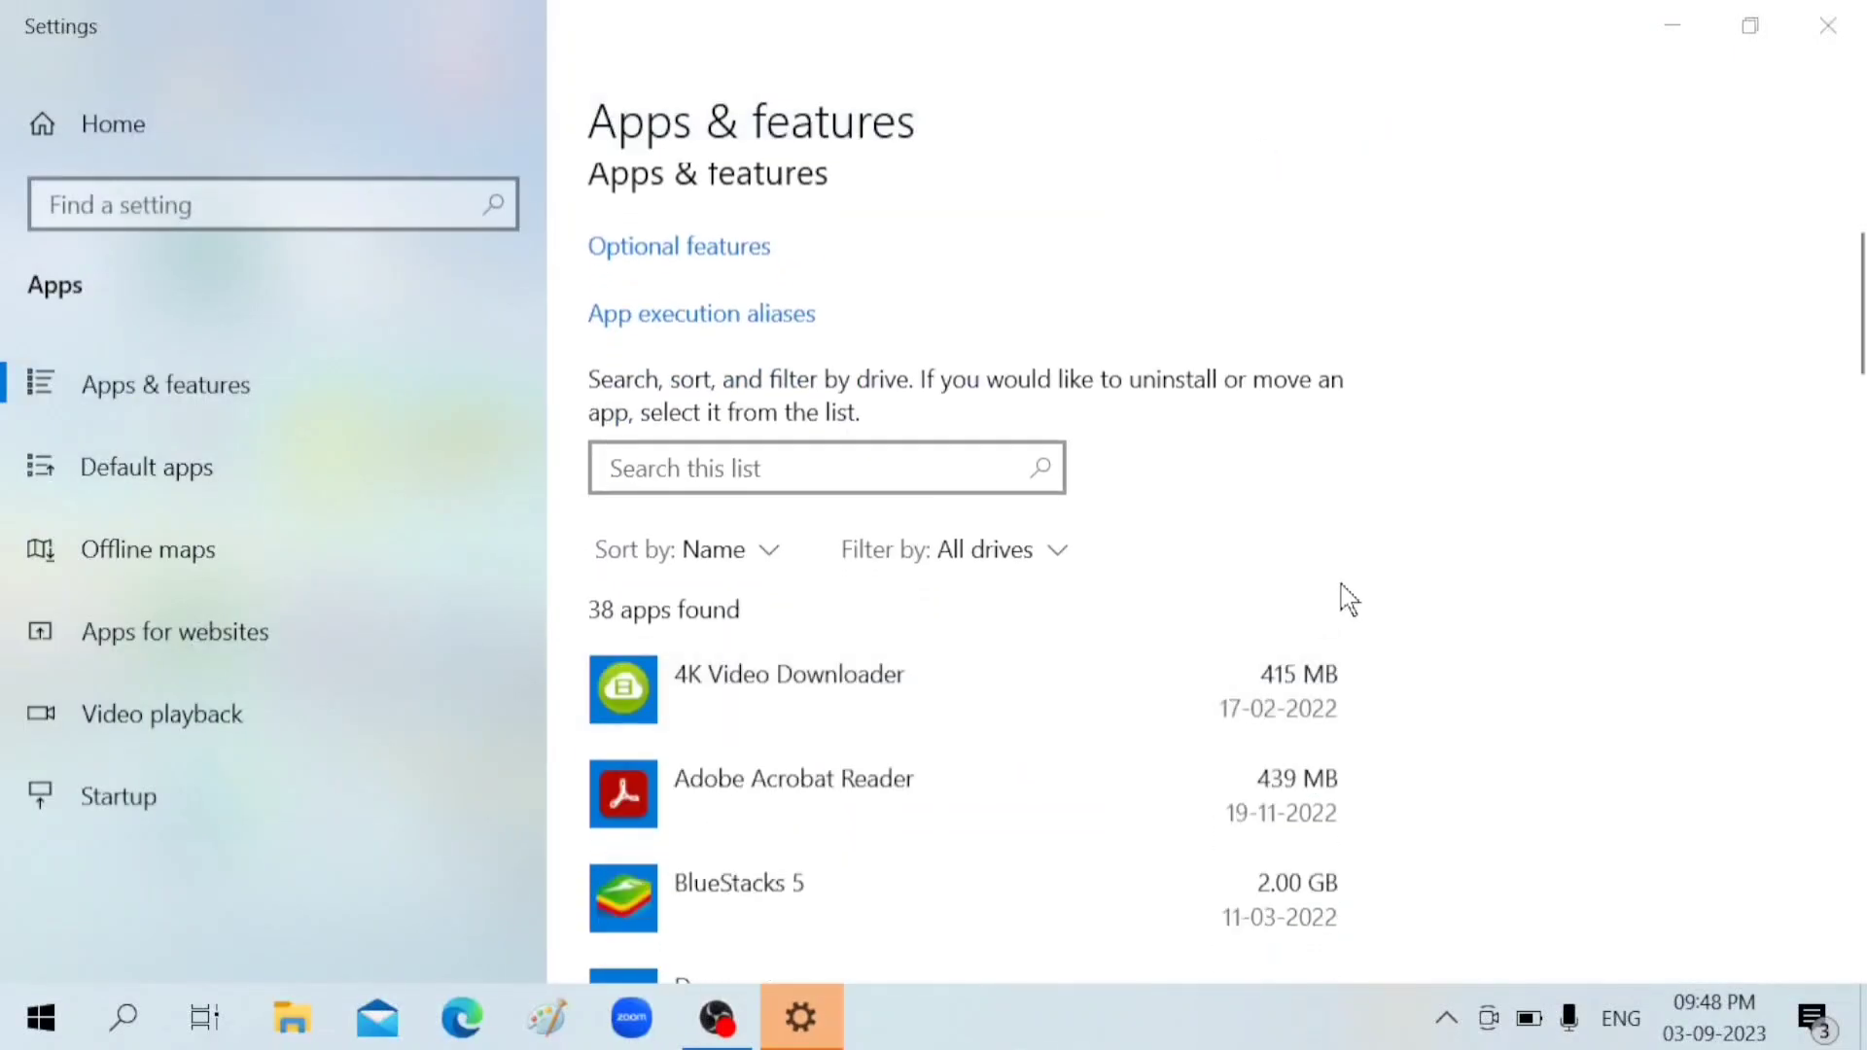
scroll(1270, 817, down, 6)
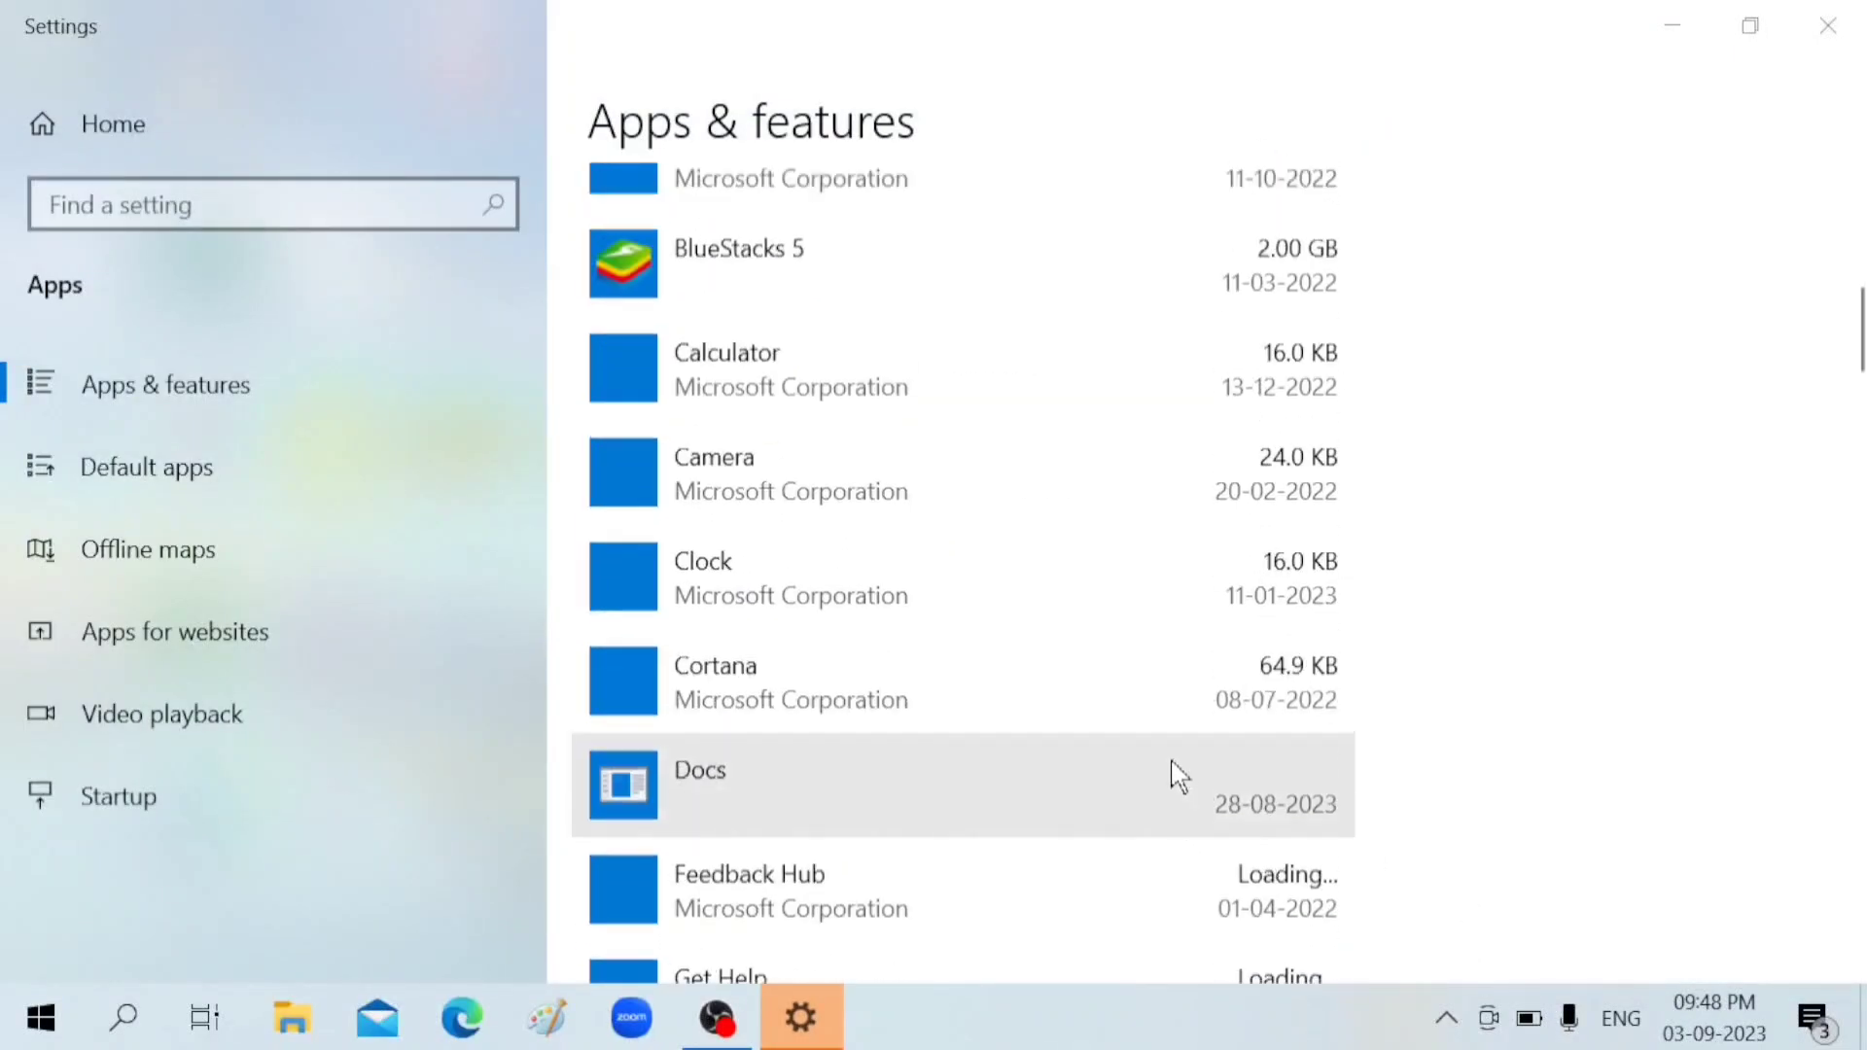
scroll(1106, 642, up, 2)
scroll(1074, 622, up, 3)
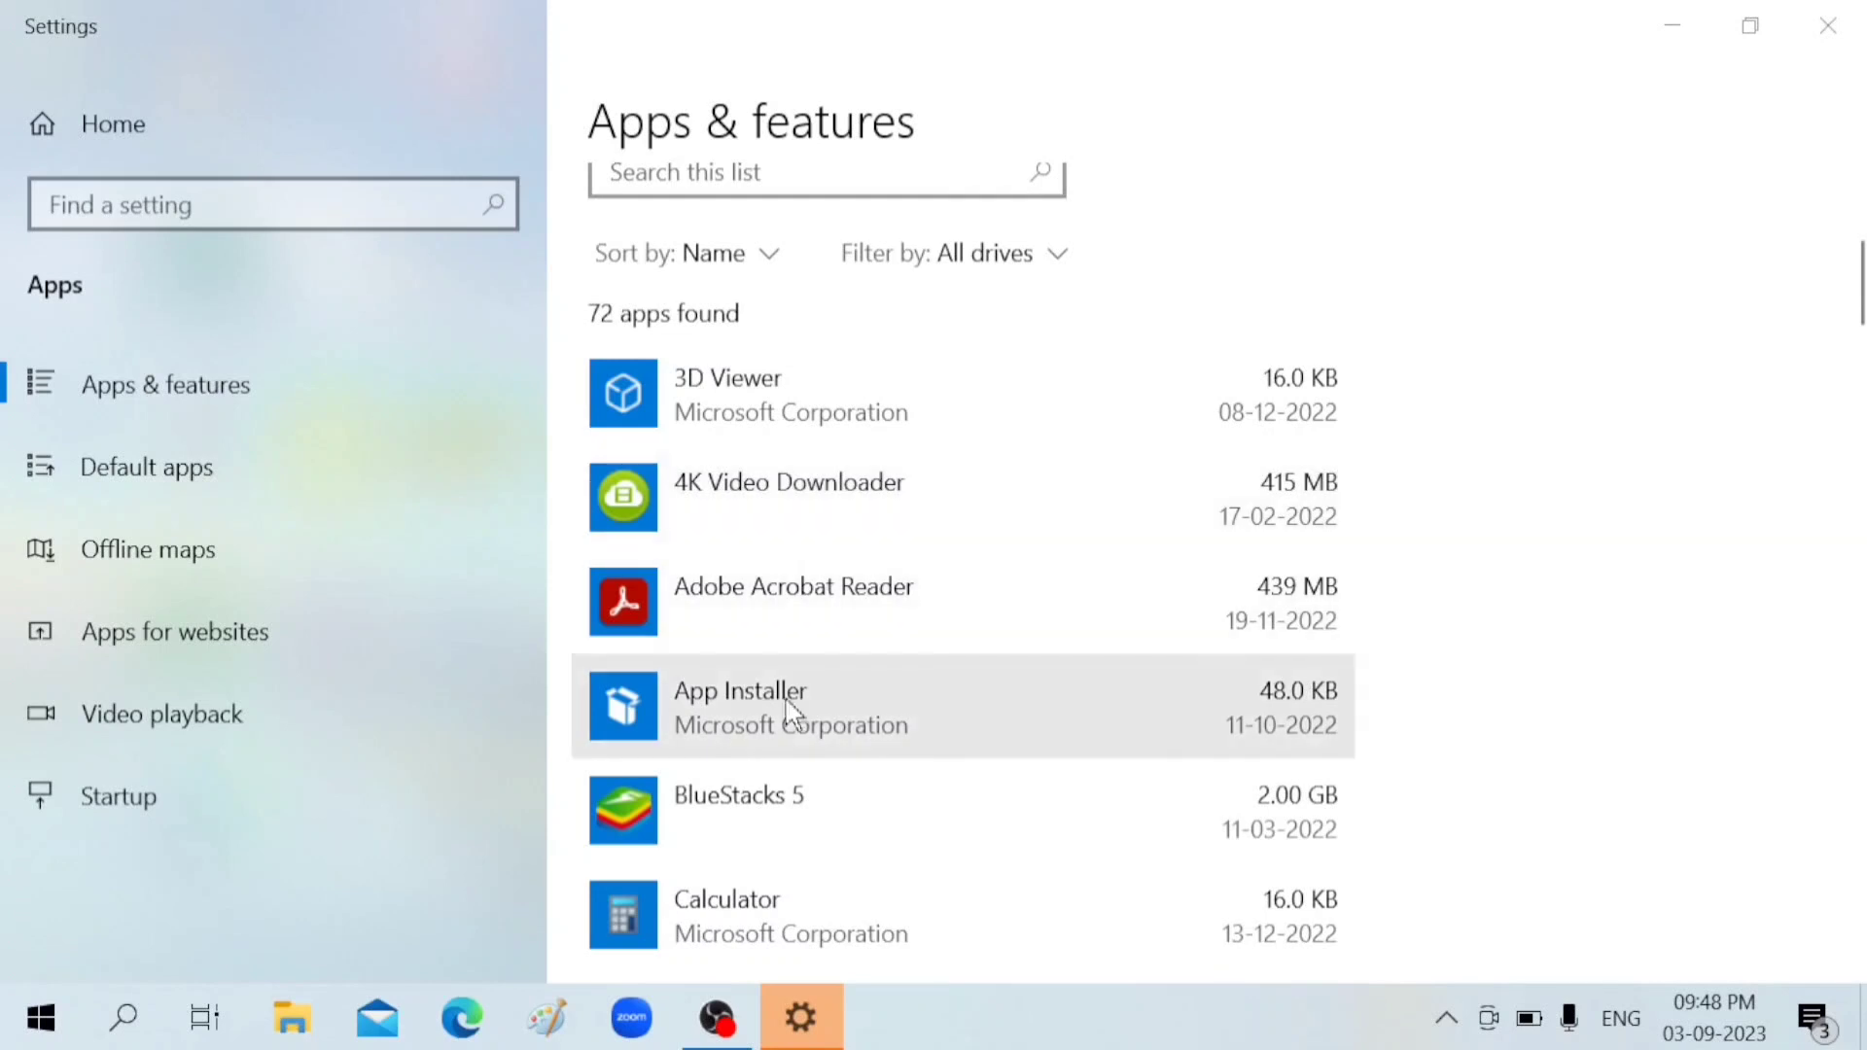
scroll(786, 717, down, 3)
scroll(786, 716, down, 3)
scroll(786, 716, up, 3)
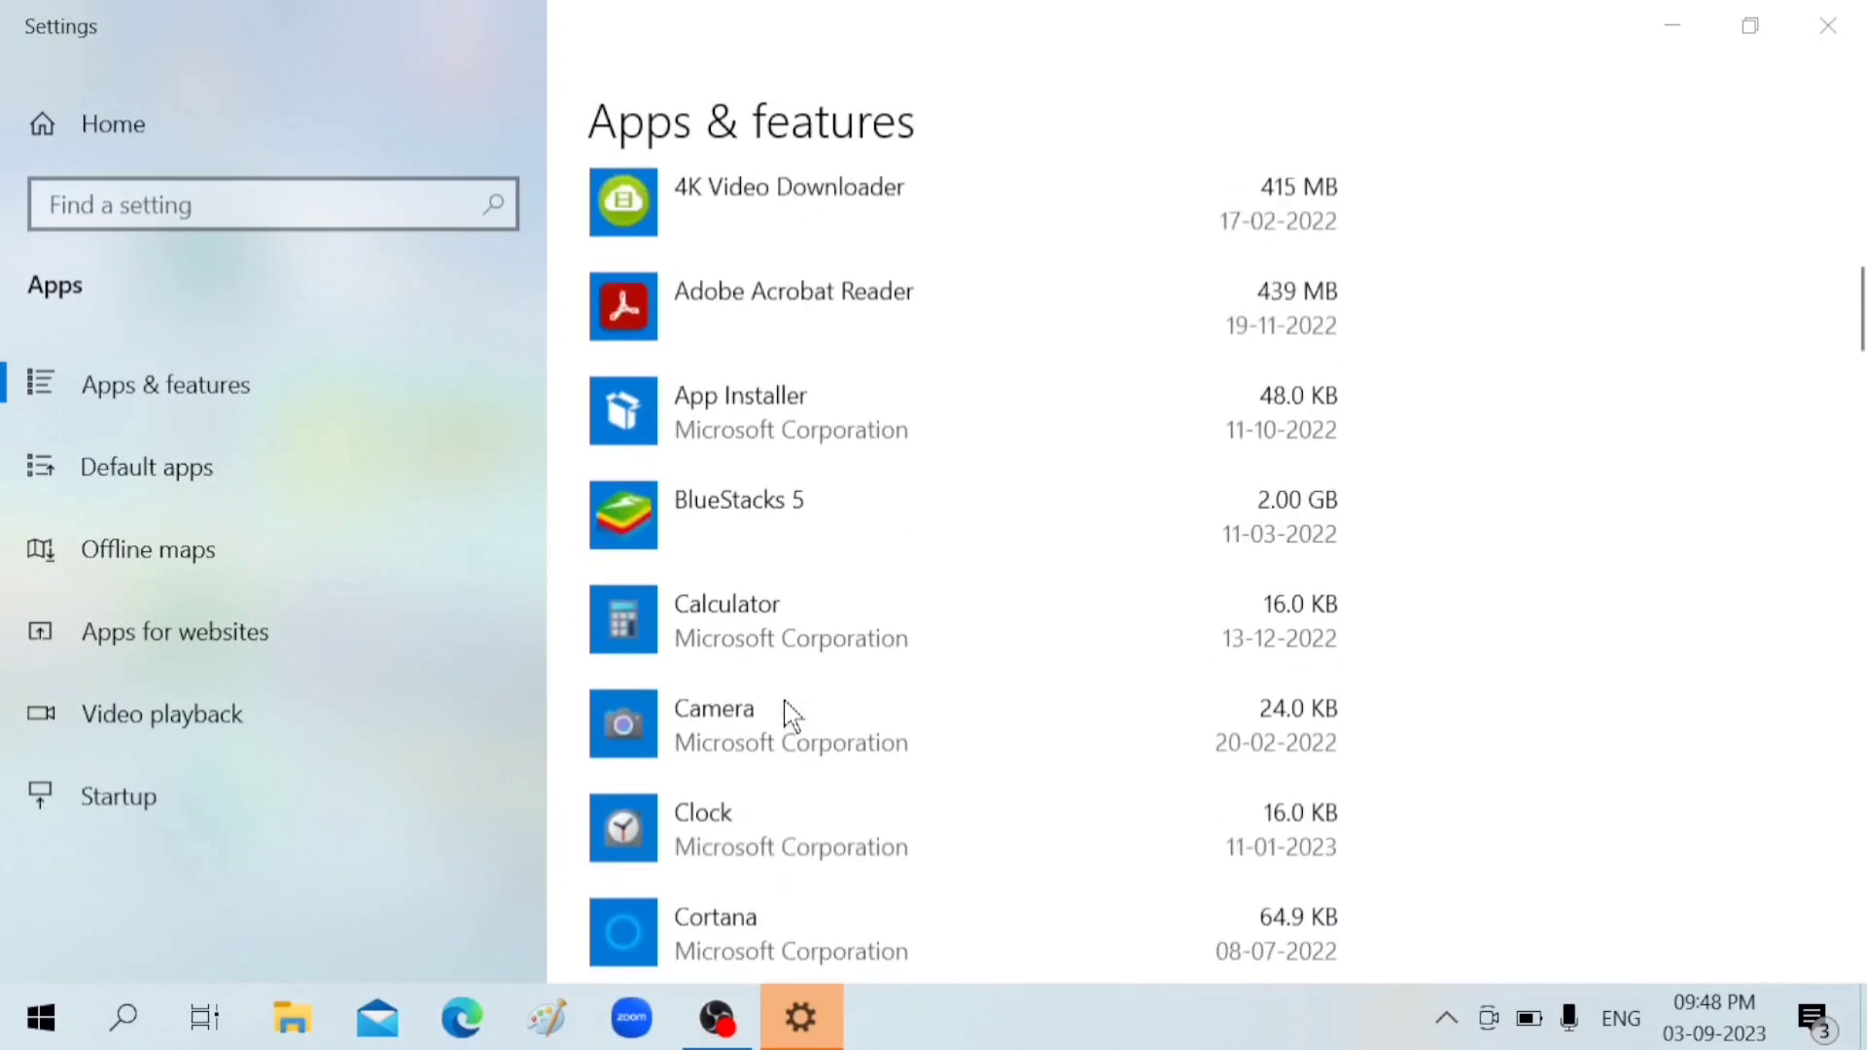
scroll(807, 724, down, 4)
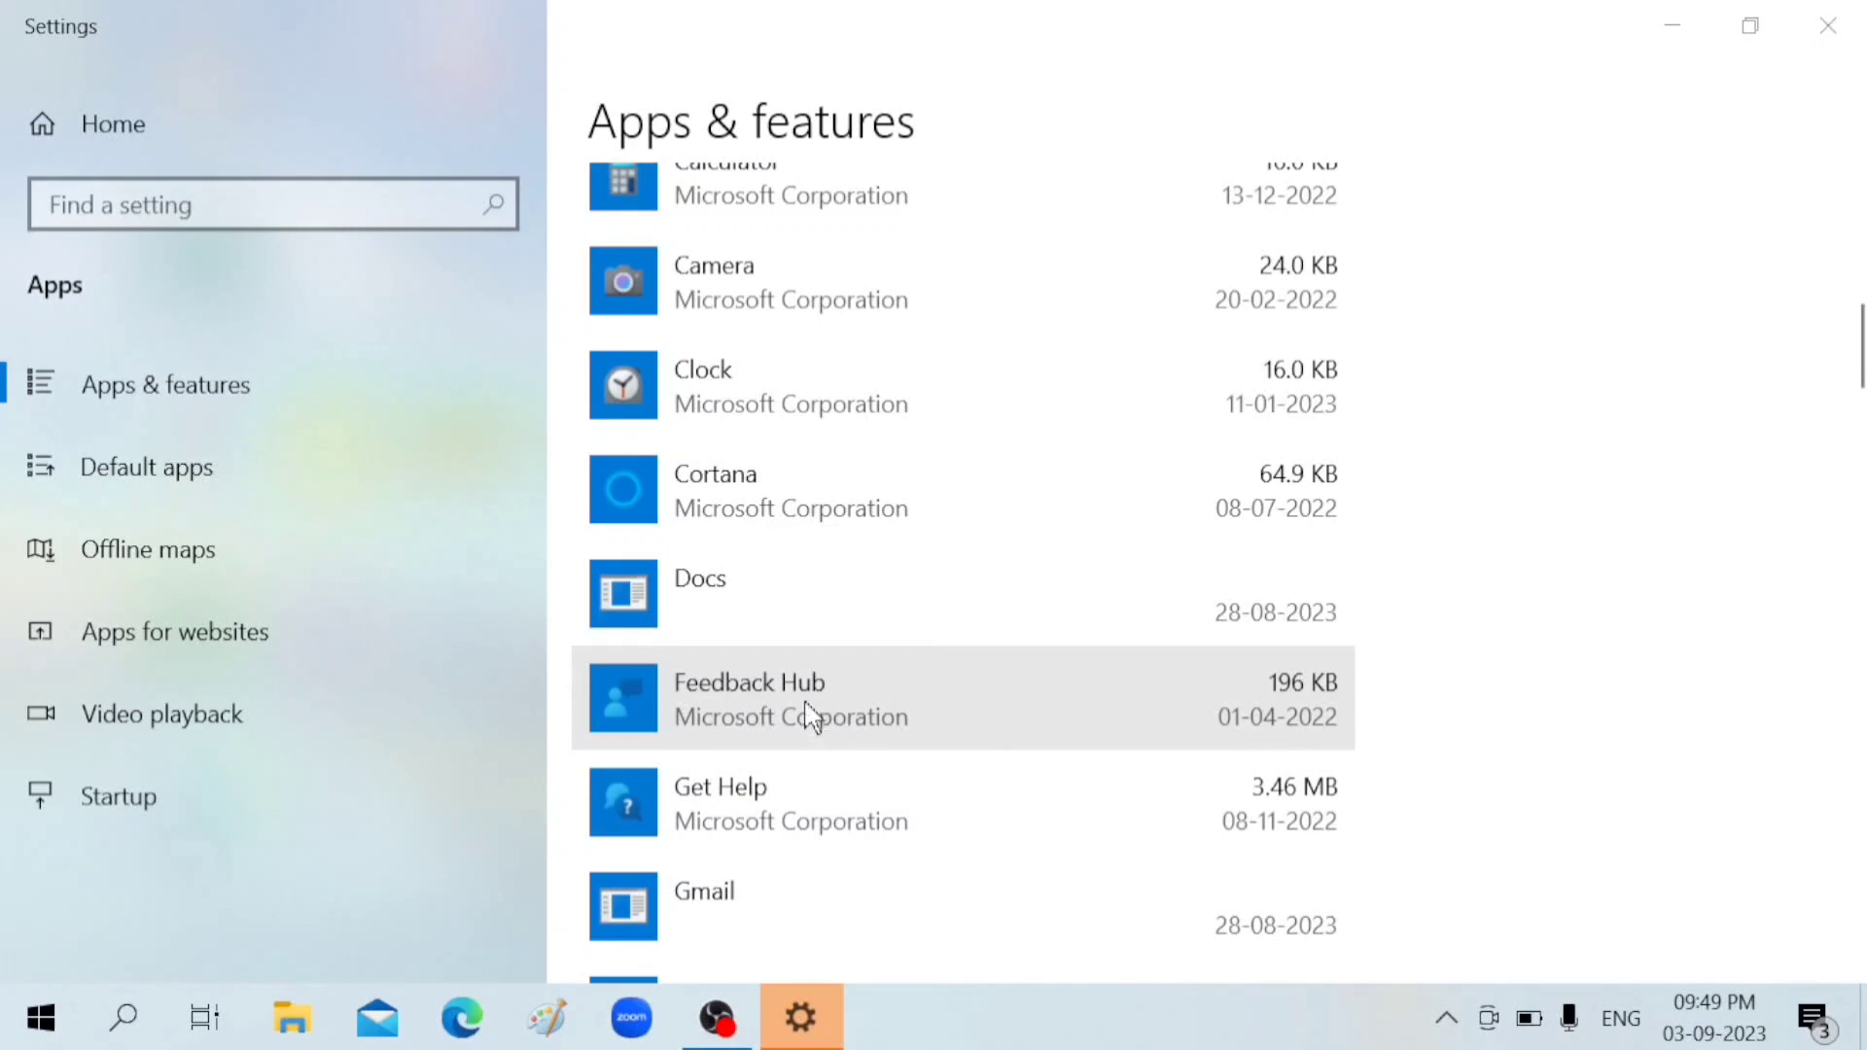
scroll(833, 667, down, 15)
scroll(805, 894, down, 2)
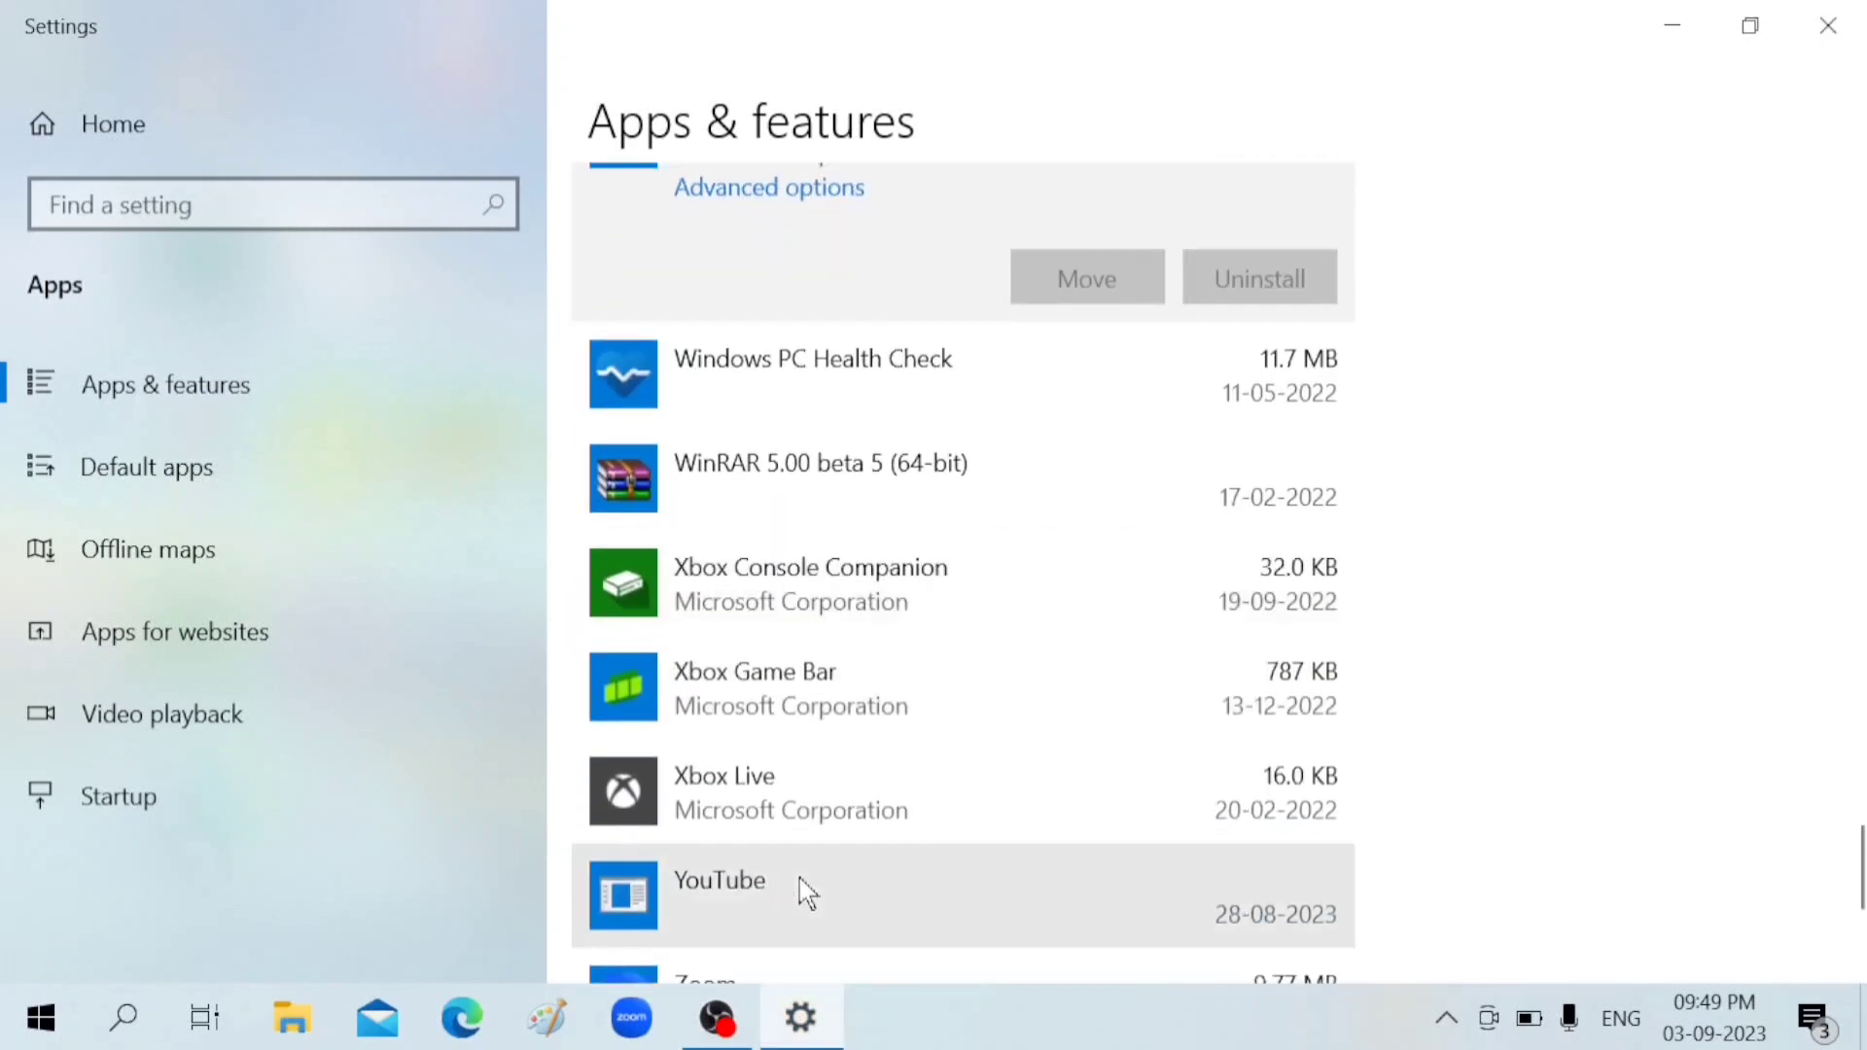
click(751, 786)
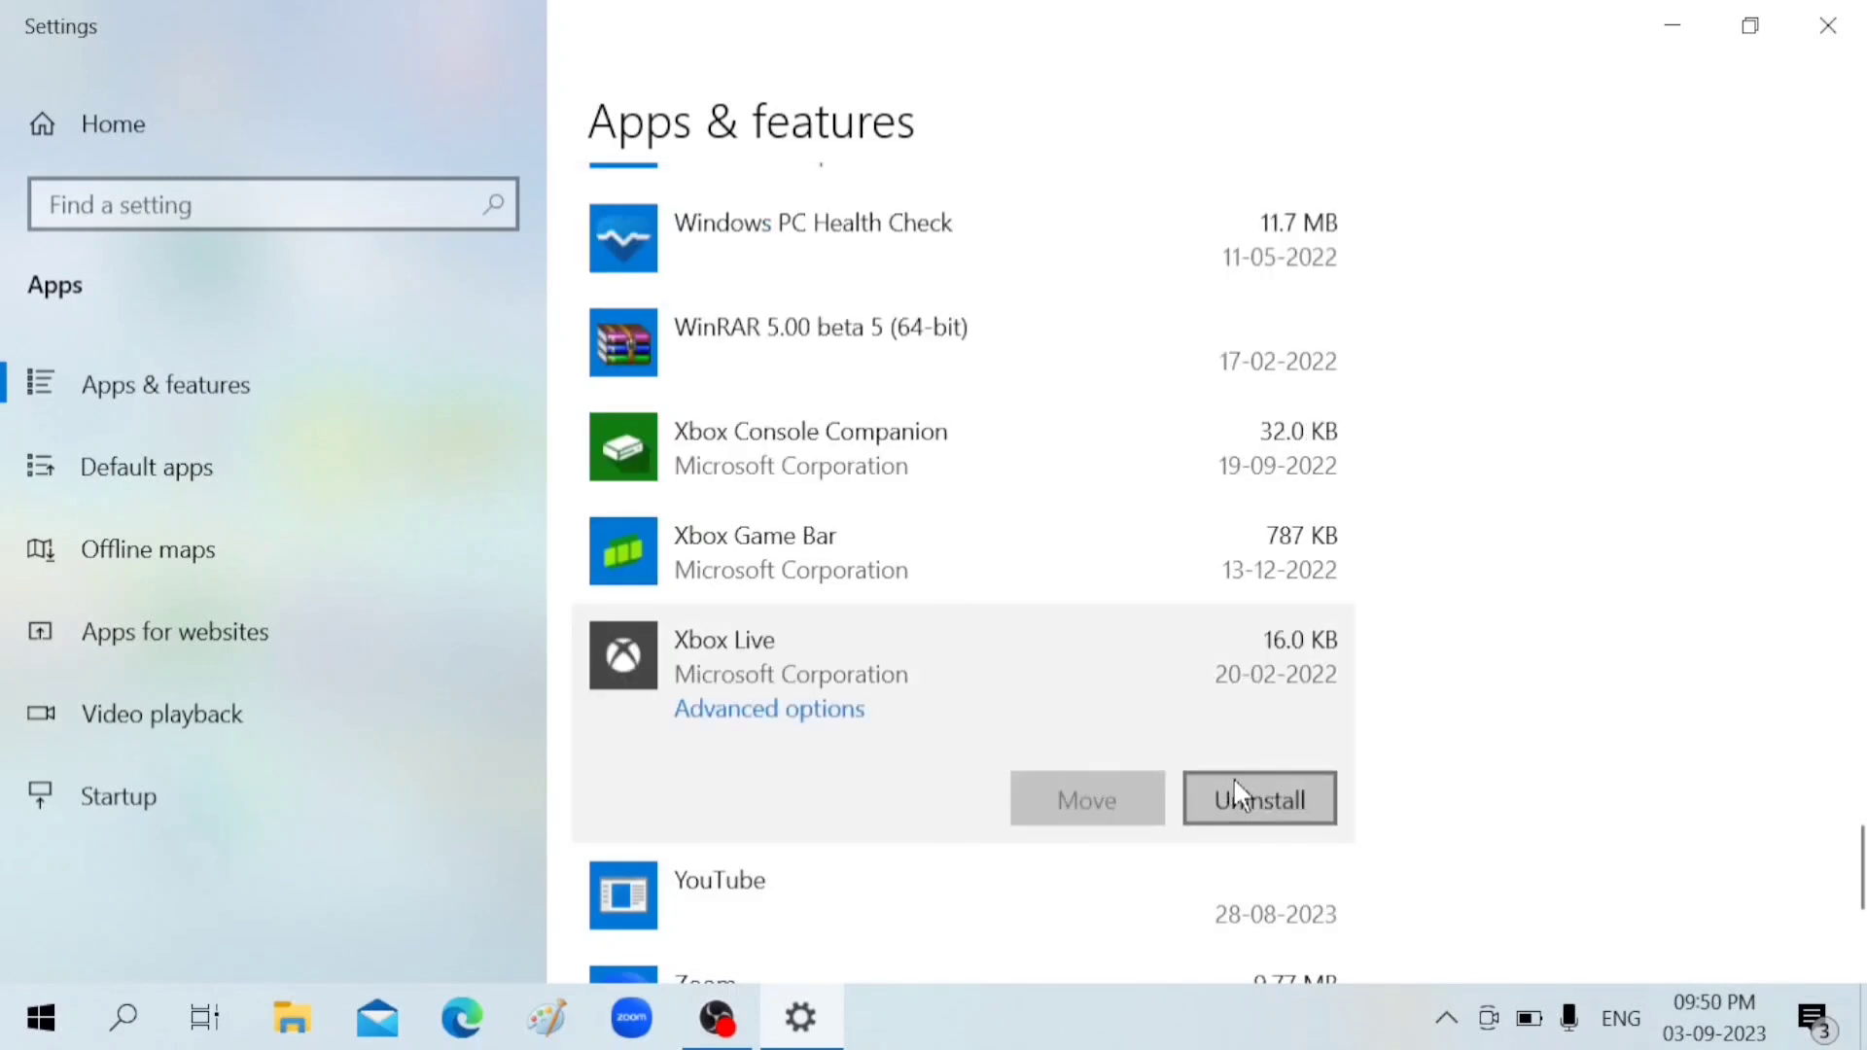
scroll(1168, 773, down, 3)
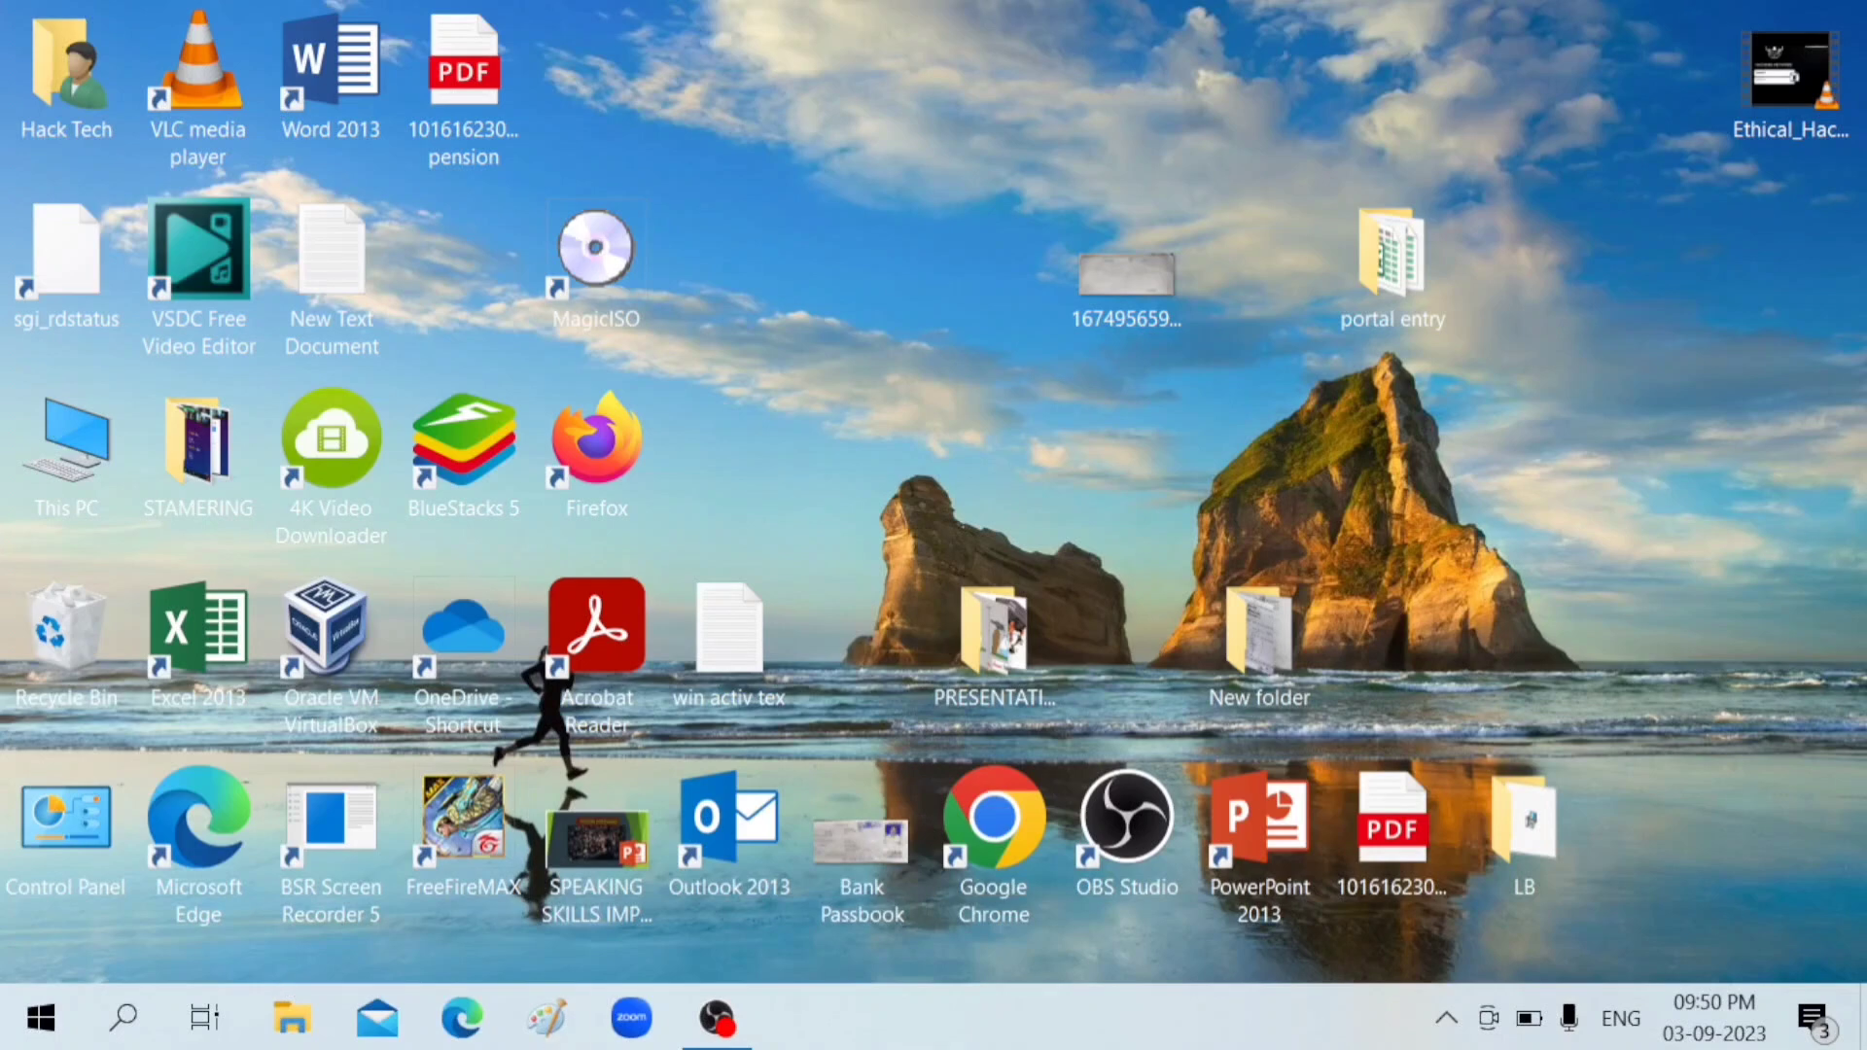
Step: Open the temporary files folder by running %temp%, check it for leftover files, and close it
key(super+r)
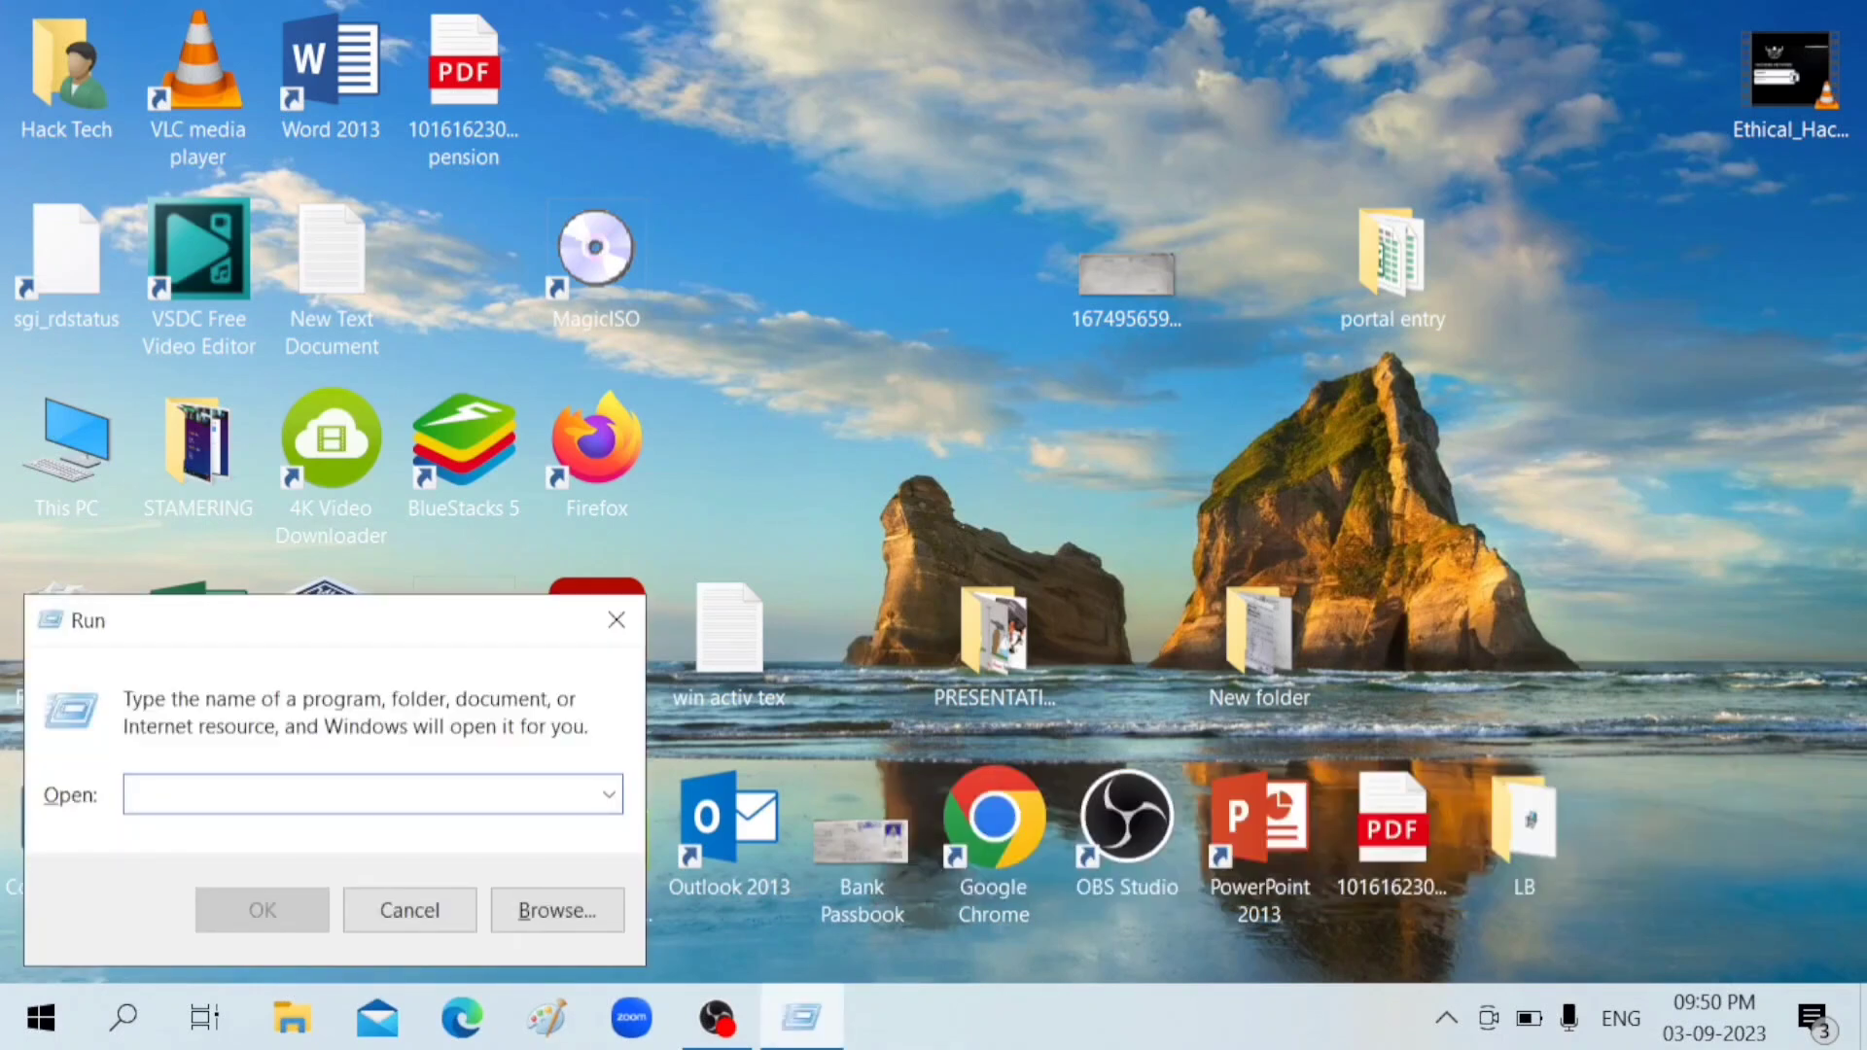
text(%t)
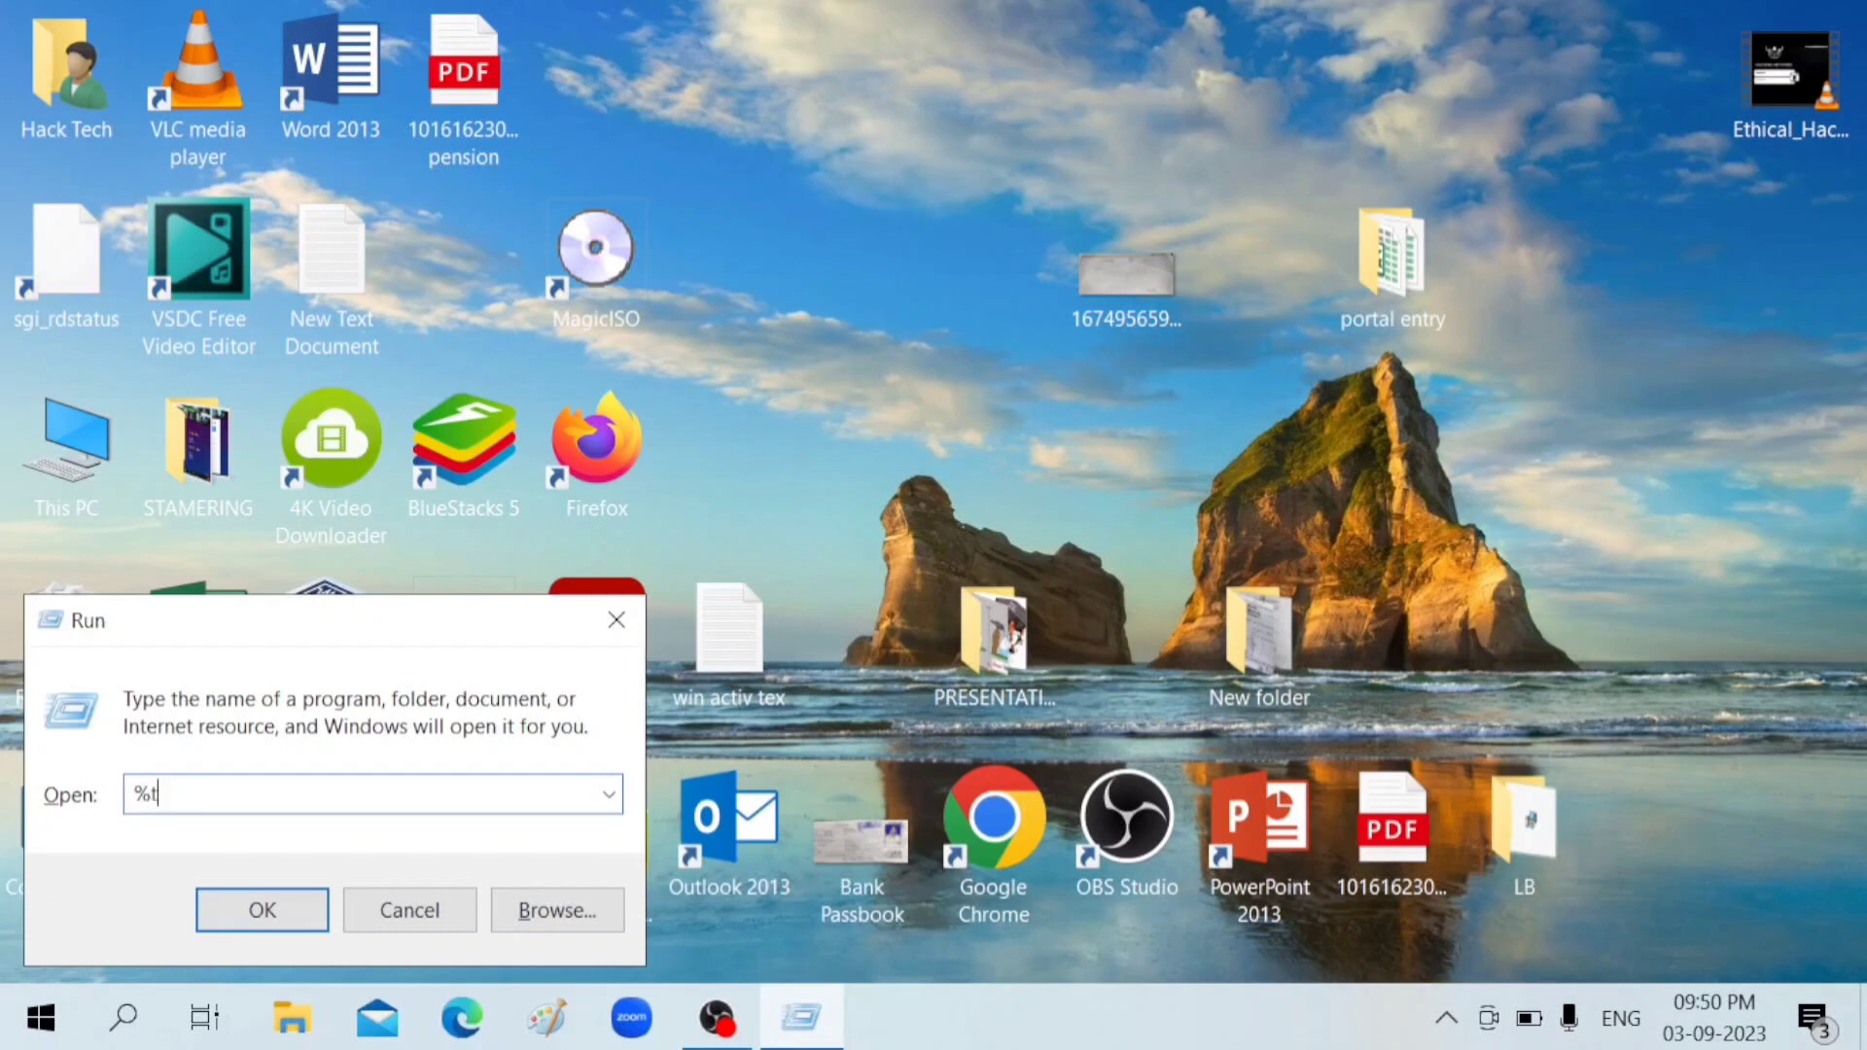
text(emp%)
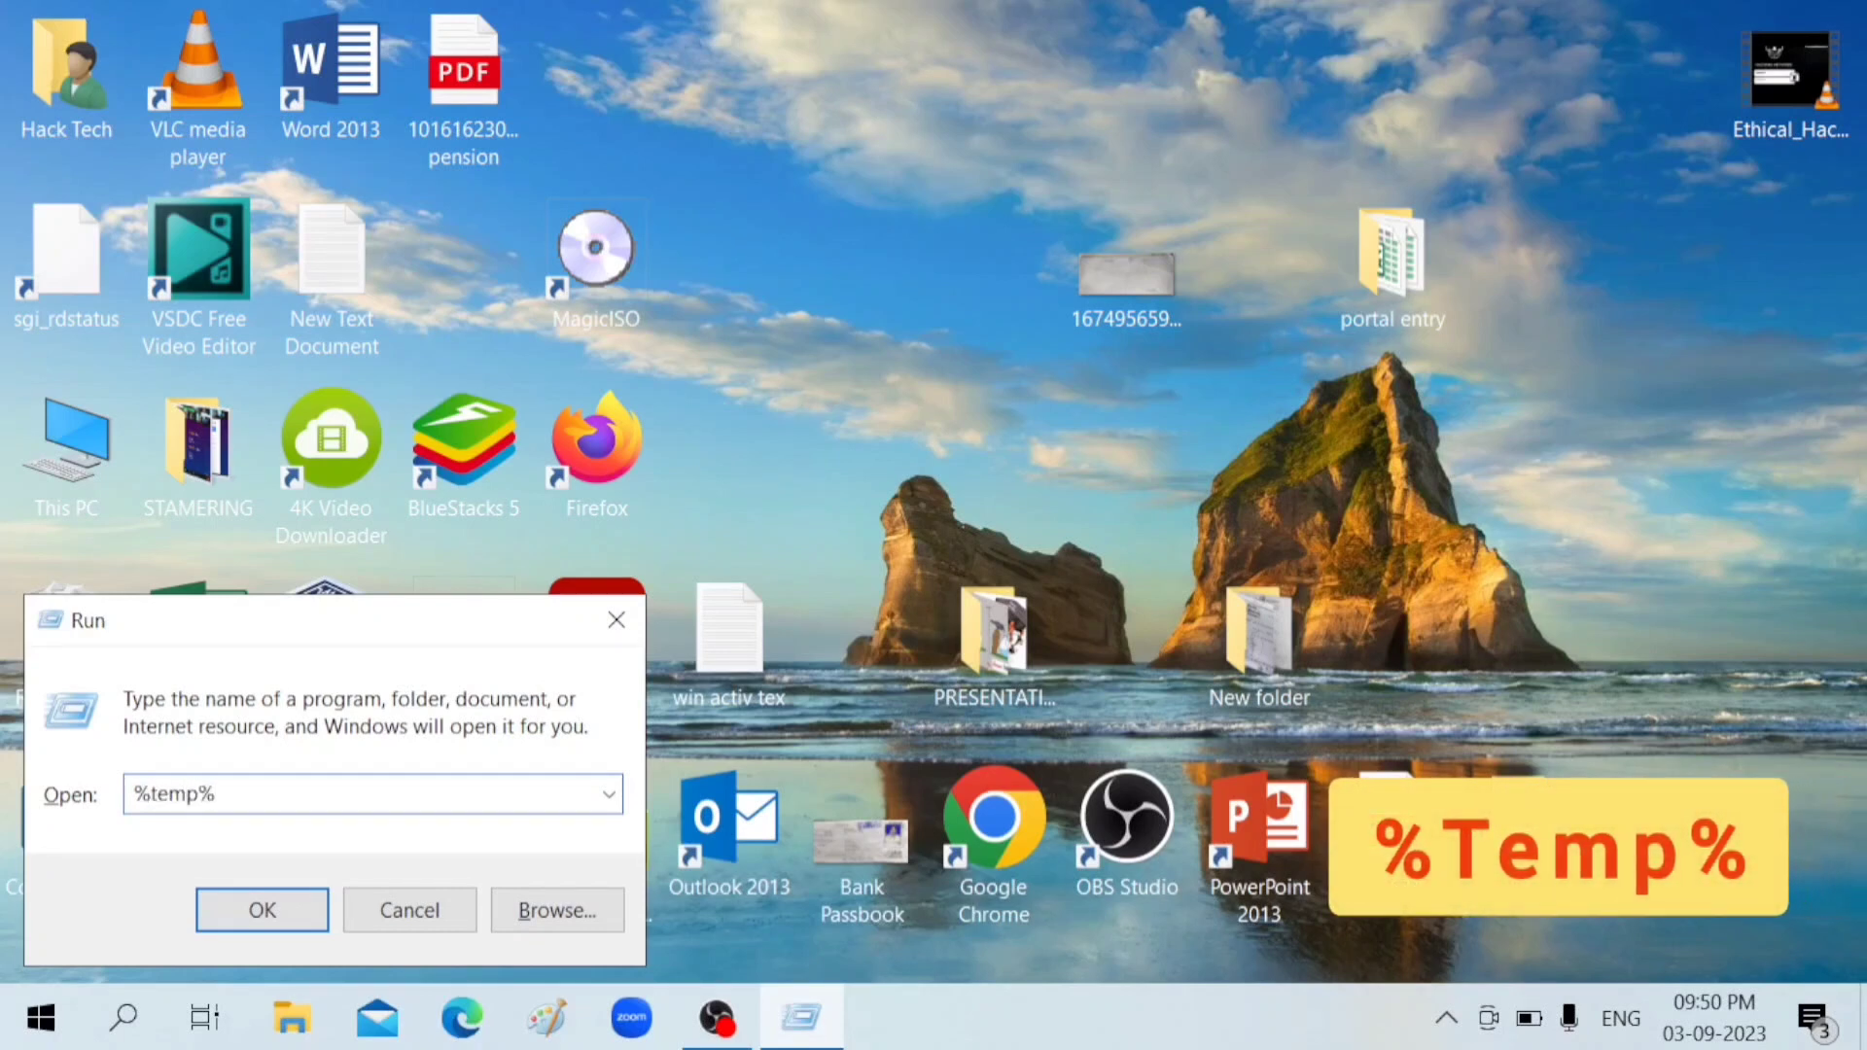
key(Return)
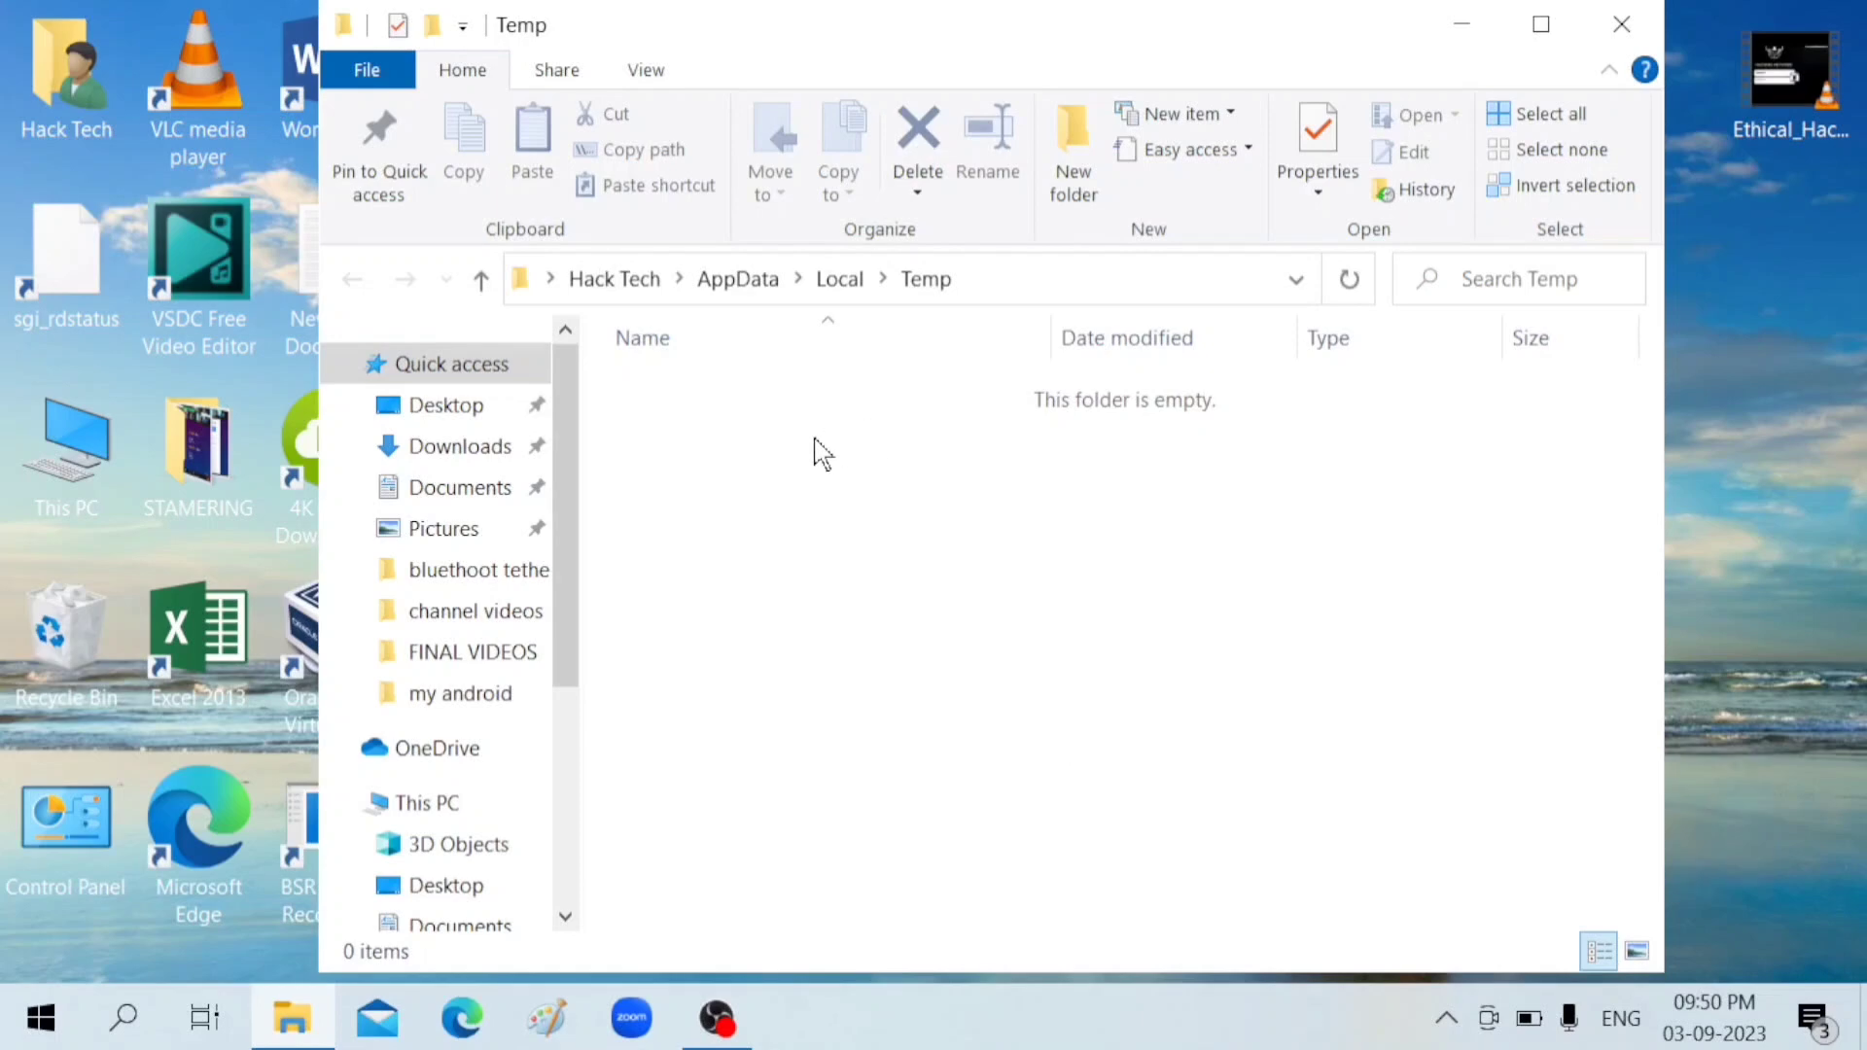
click(1624, 40)
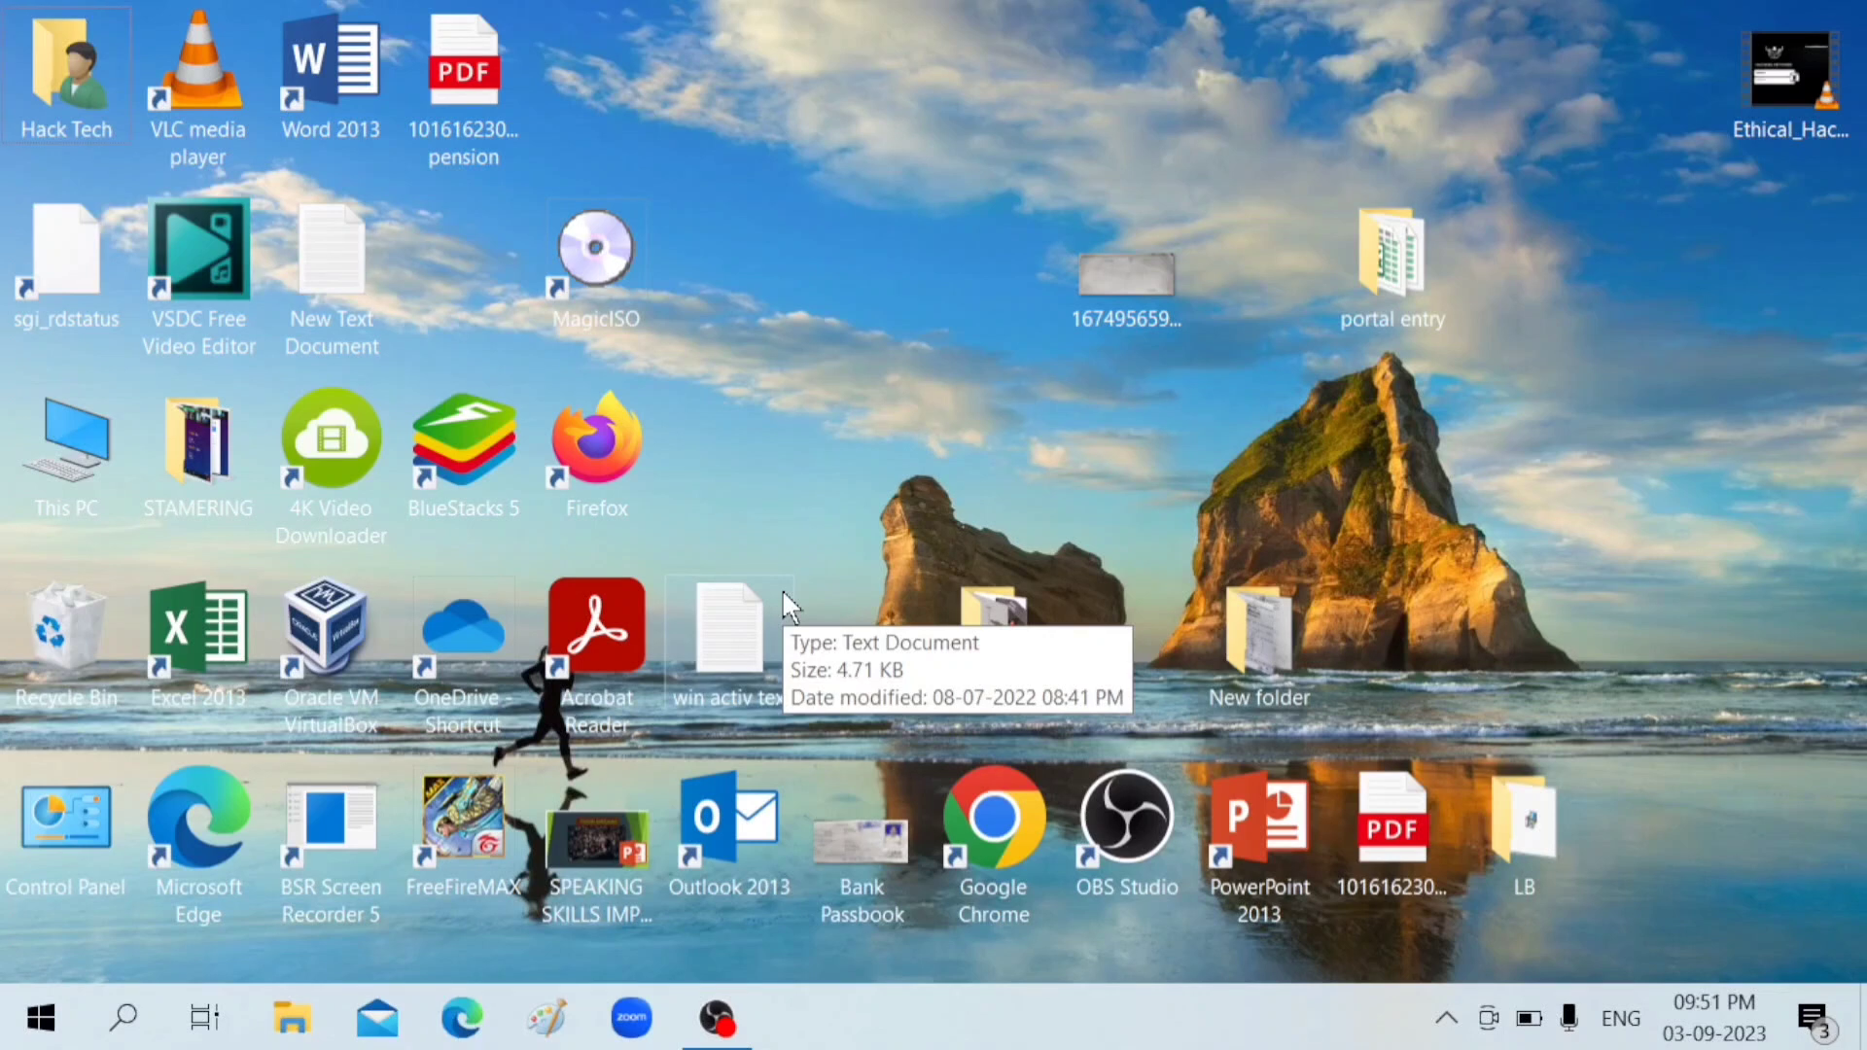
Step: Open the Recent folder by running the recent command
key(super+r)
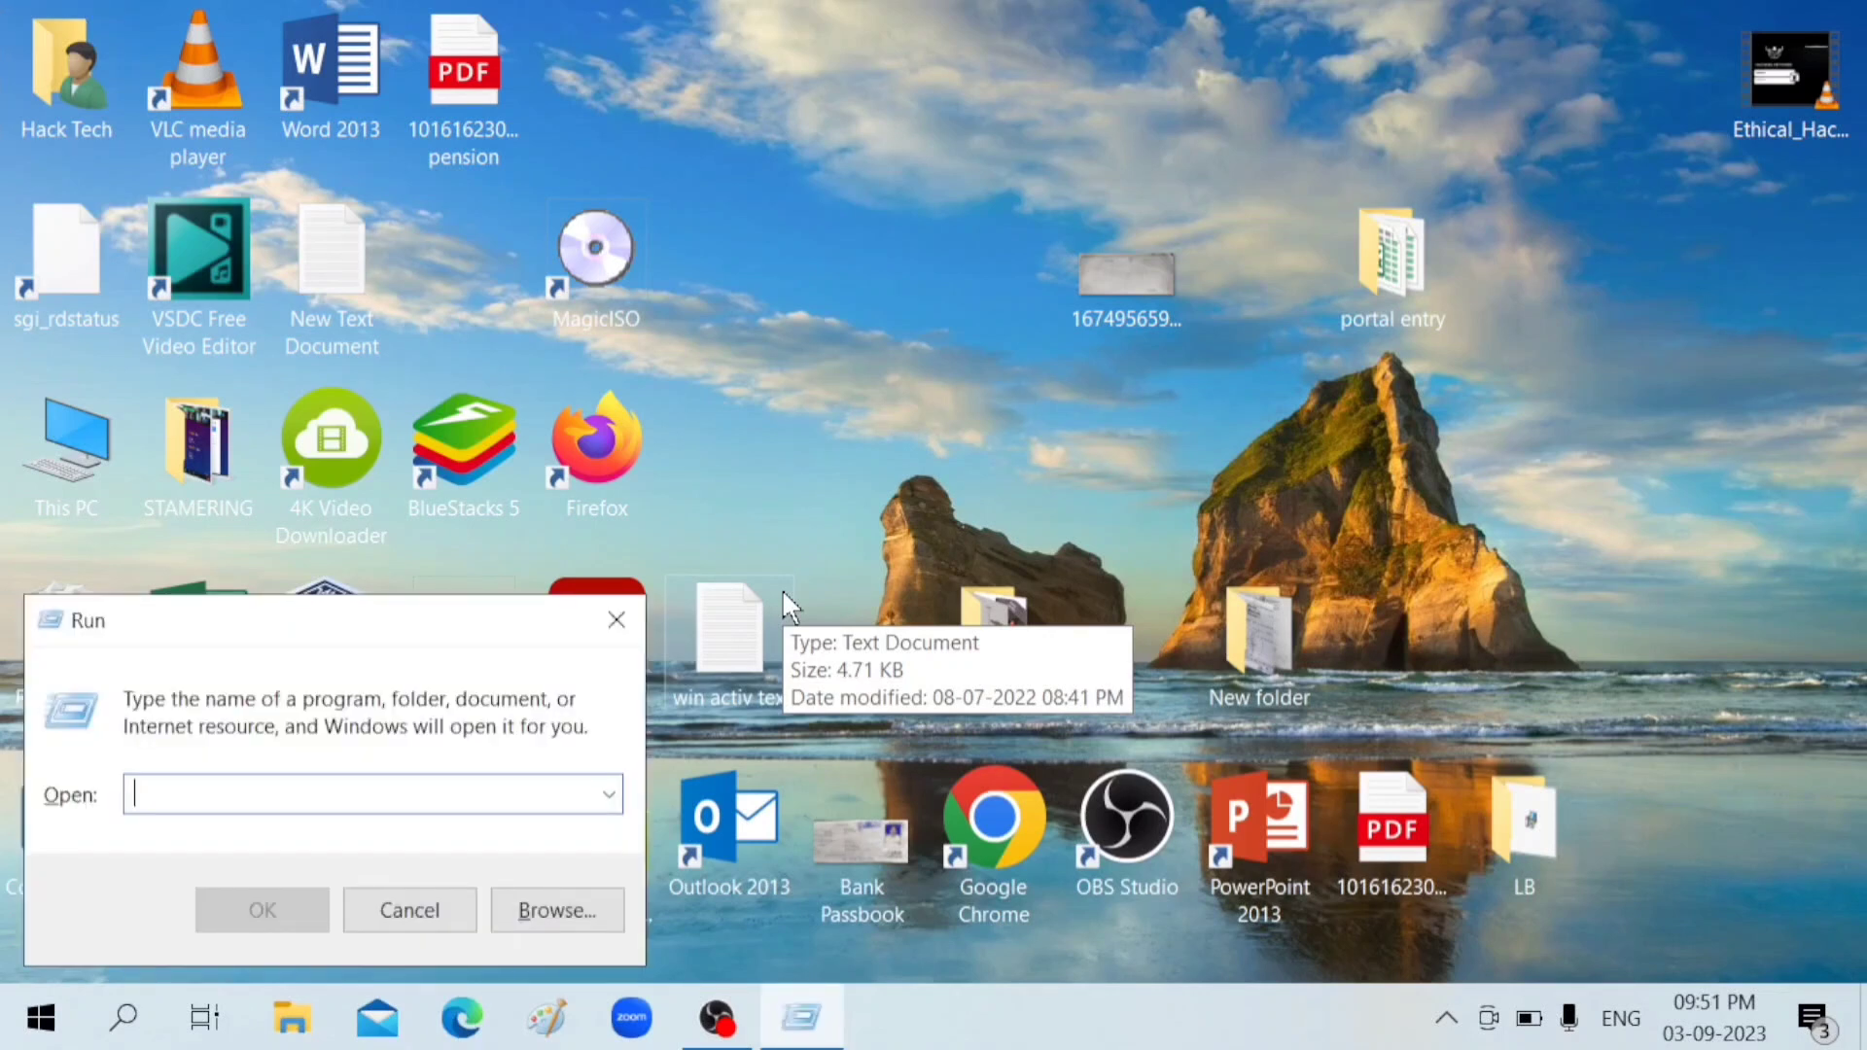
text(rec)
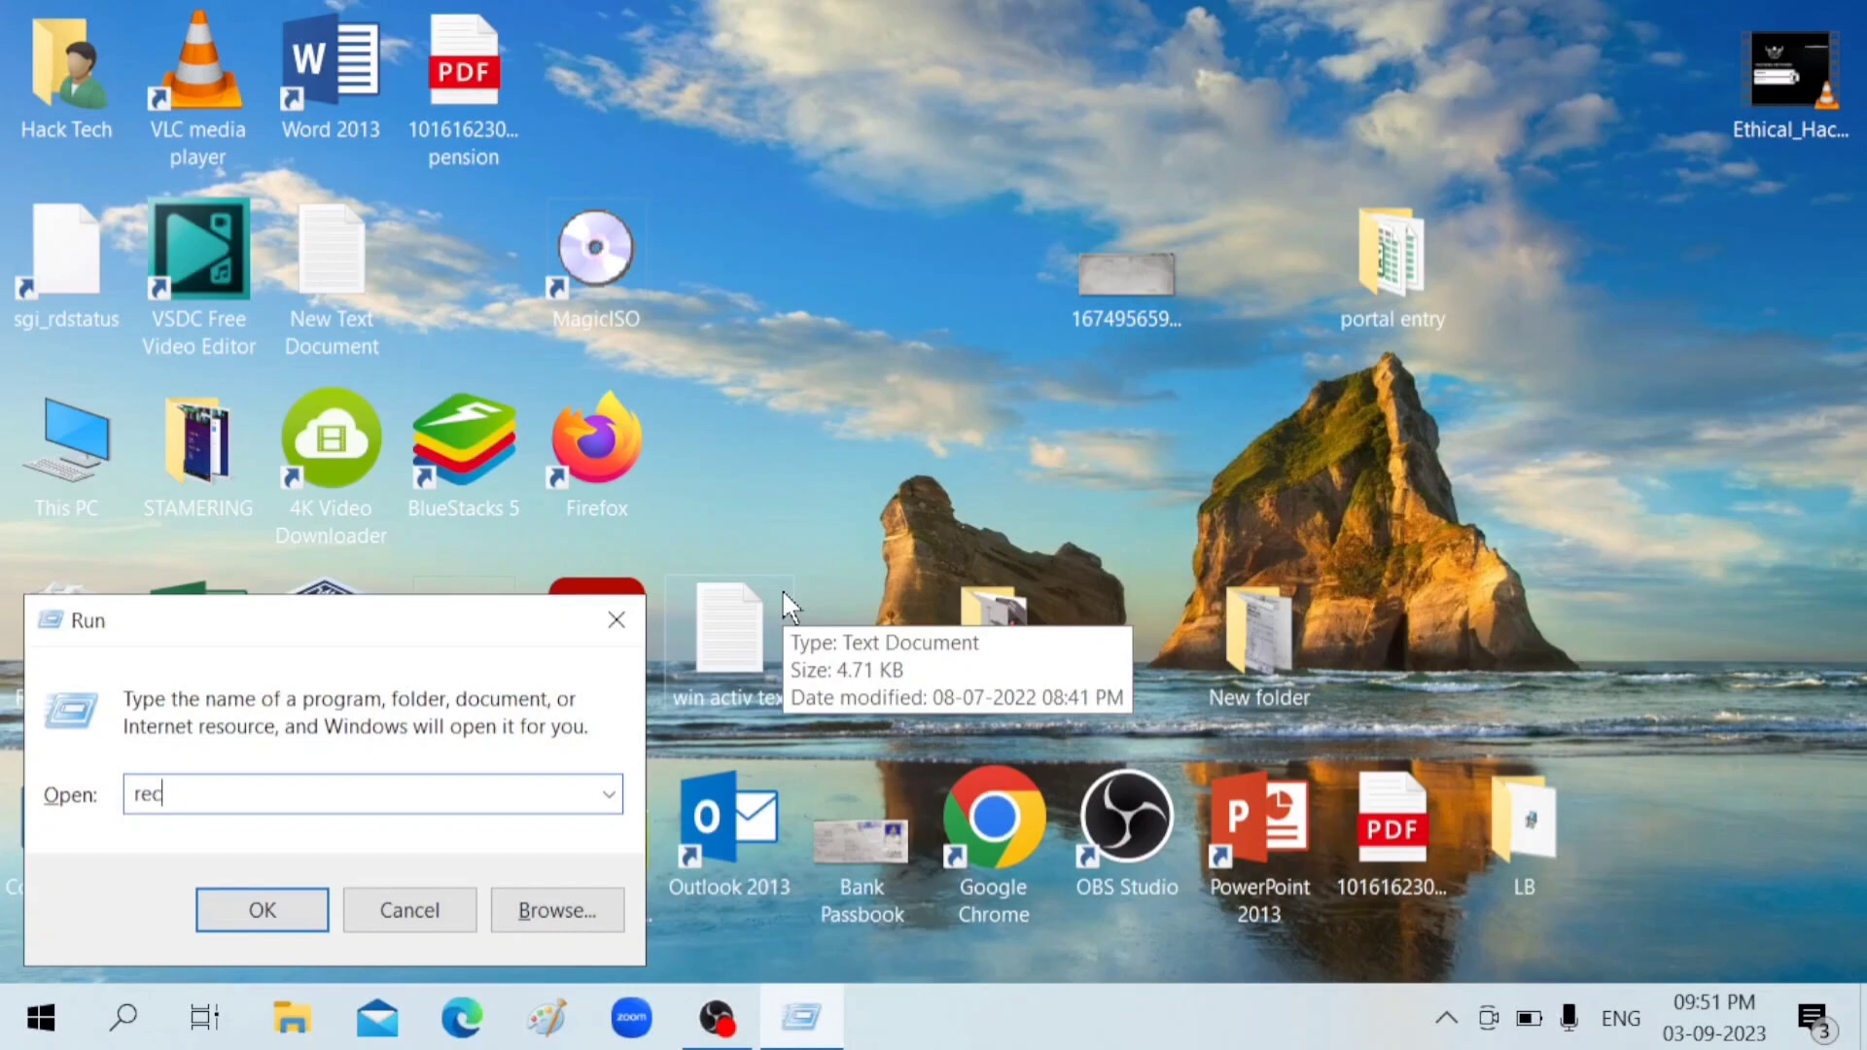
text(ent)
key(Return)
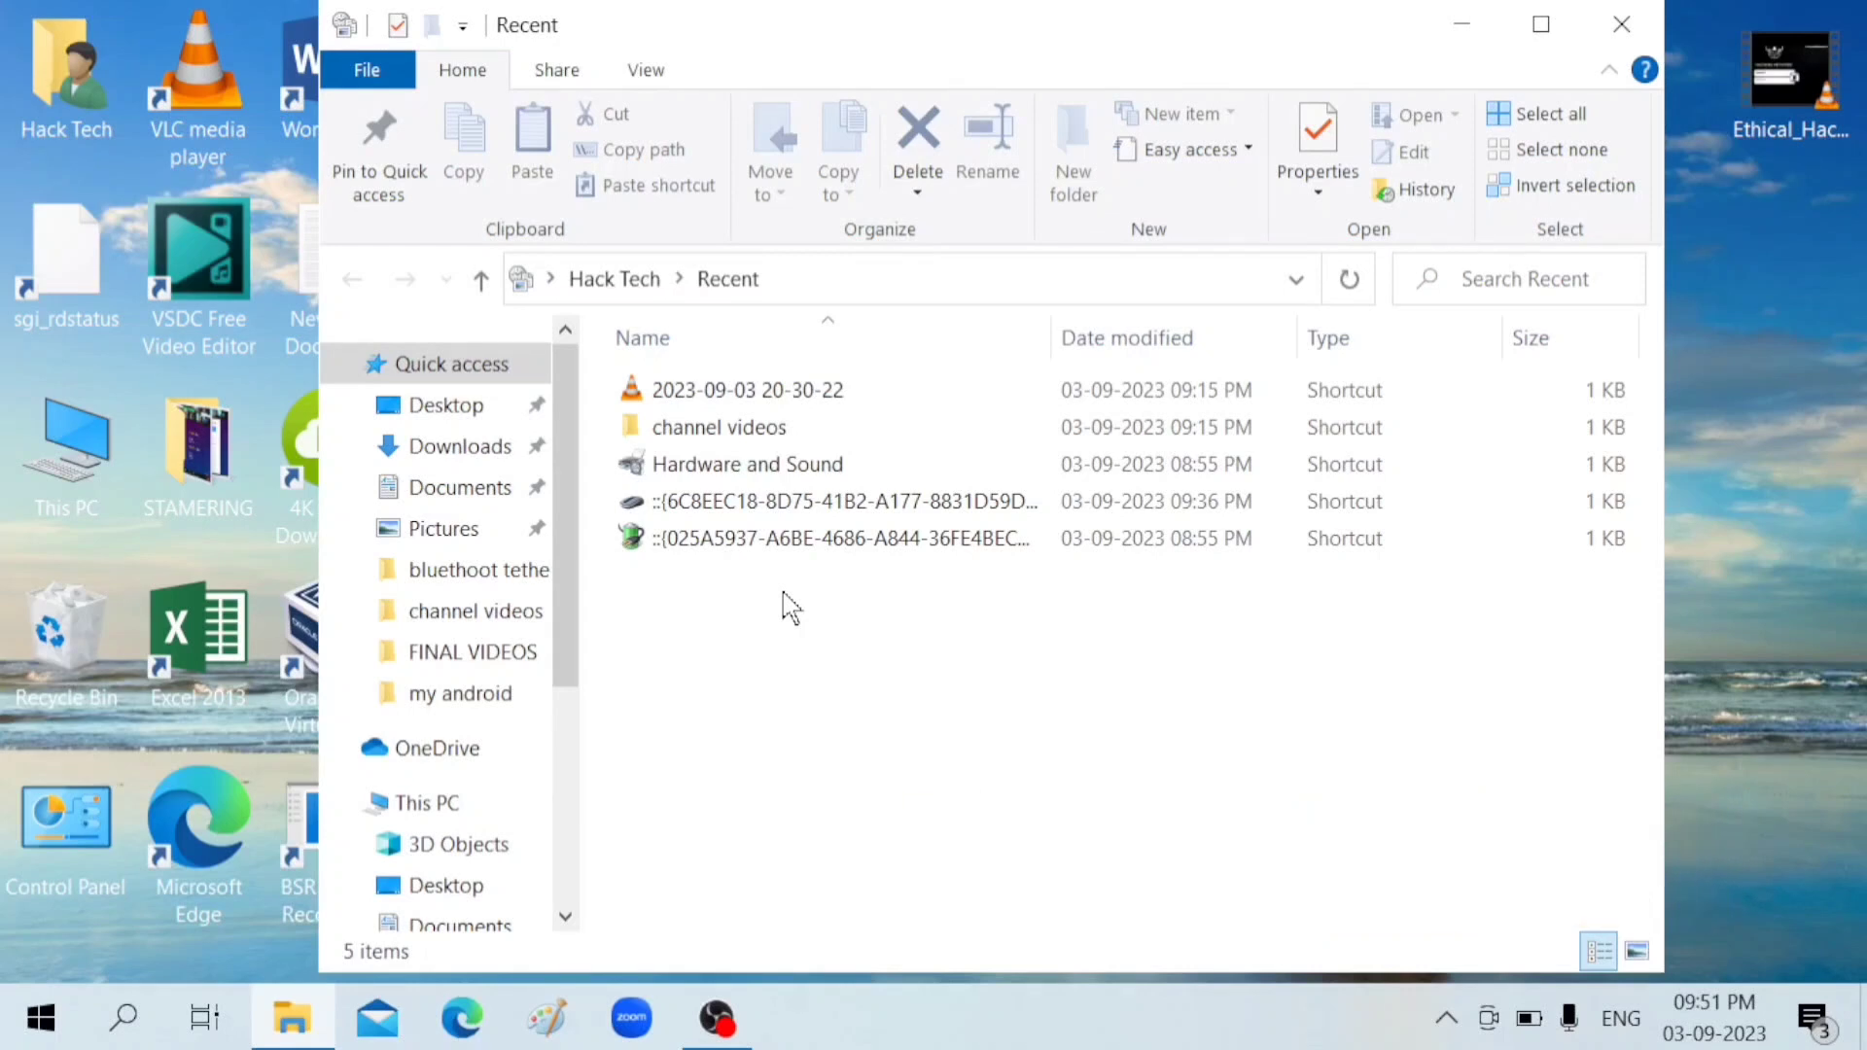
Step: Delete all shortcuts in the Recent folder and close its window
key(ctrl+a)
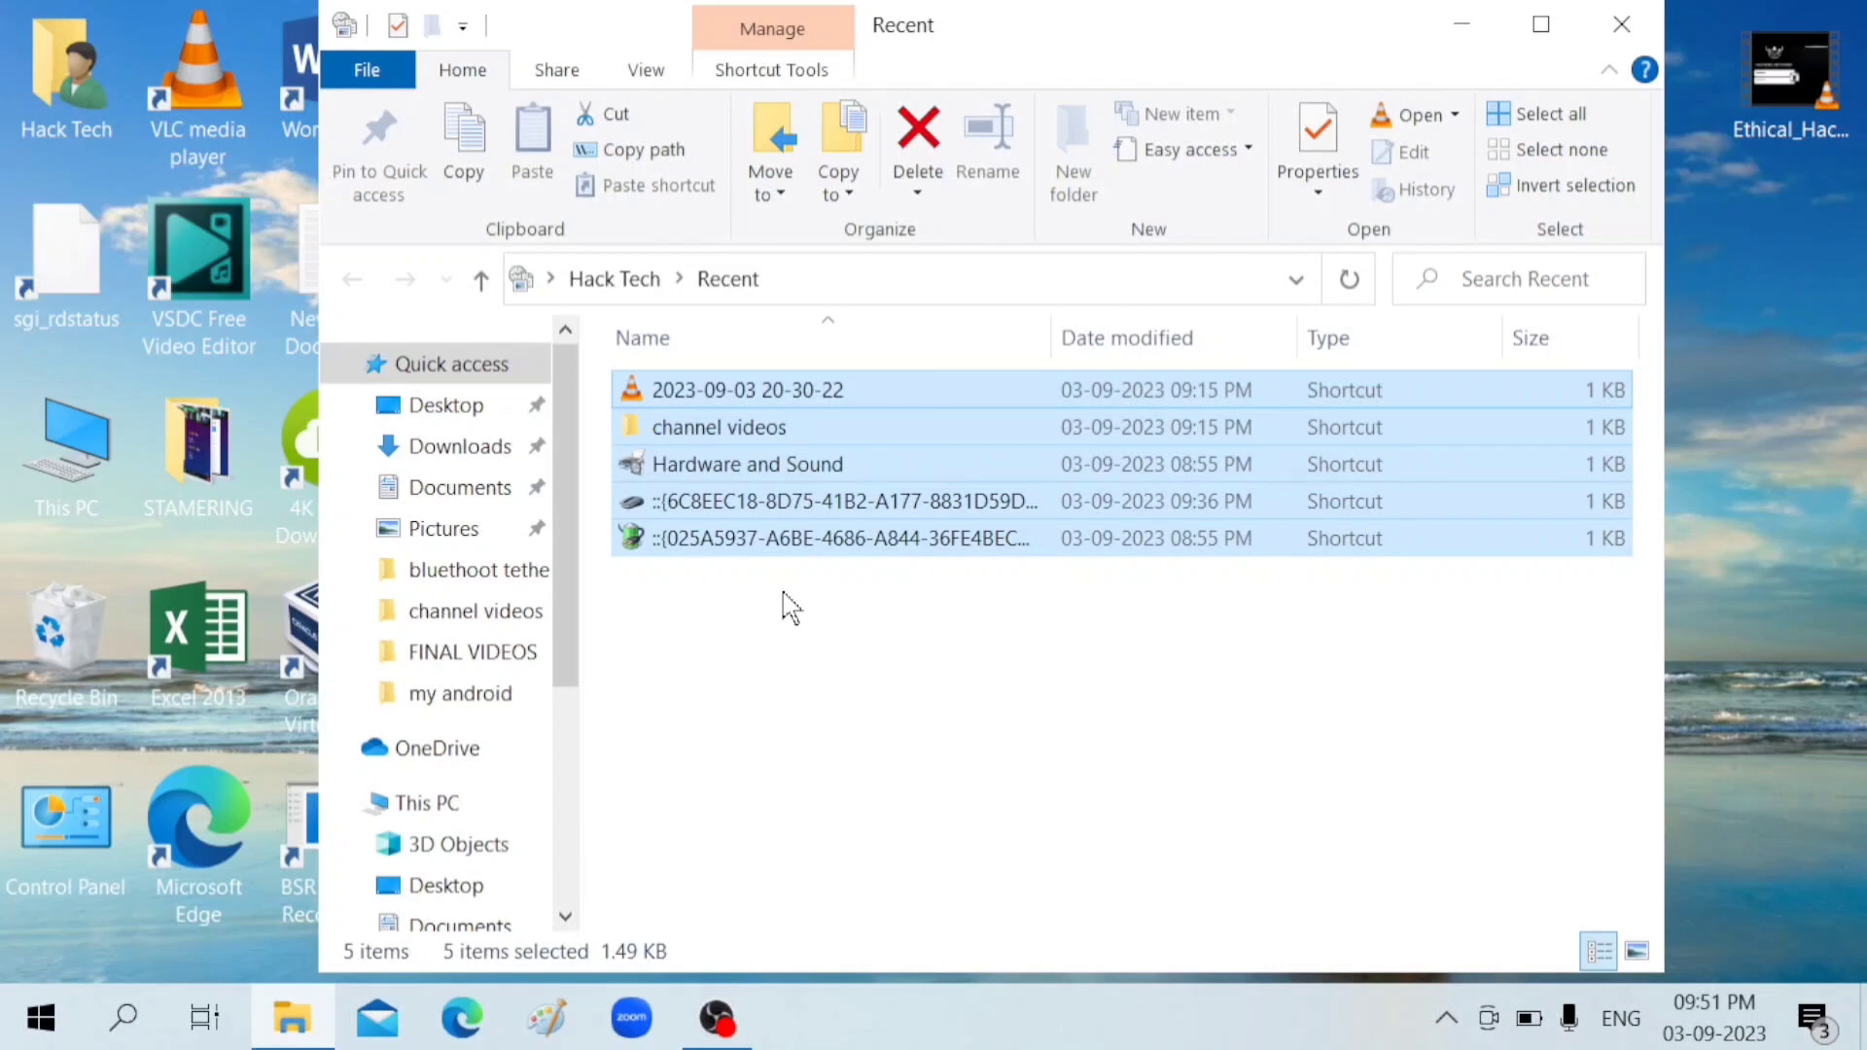
key(Delete)
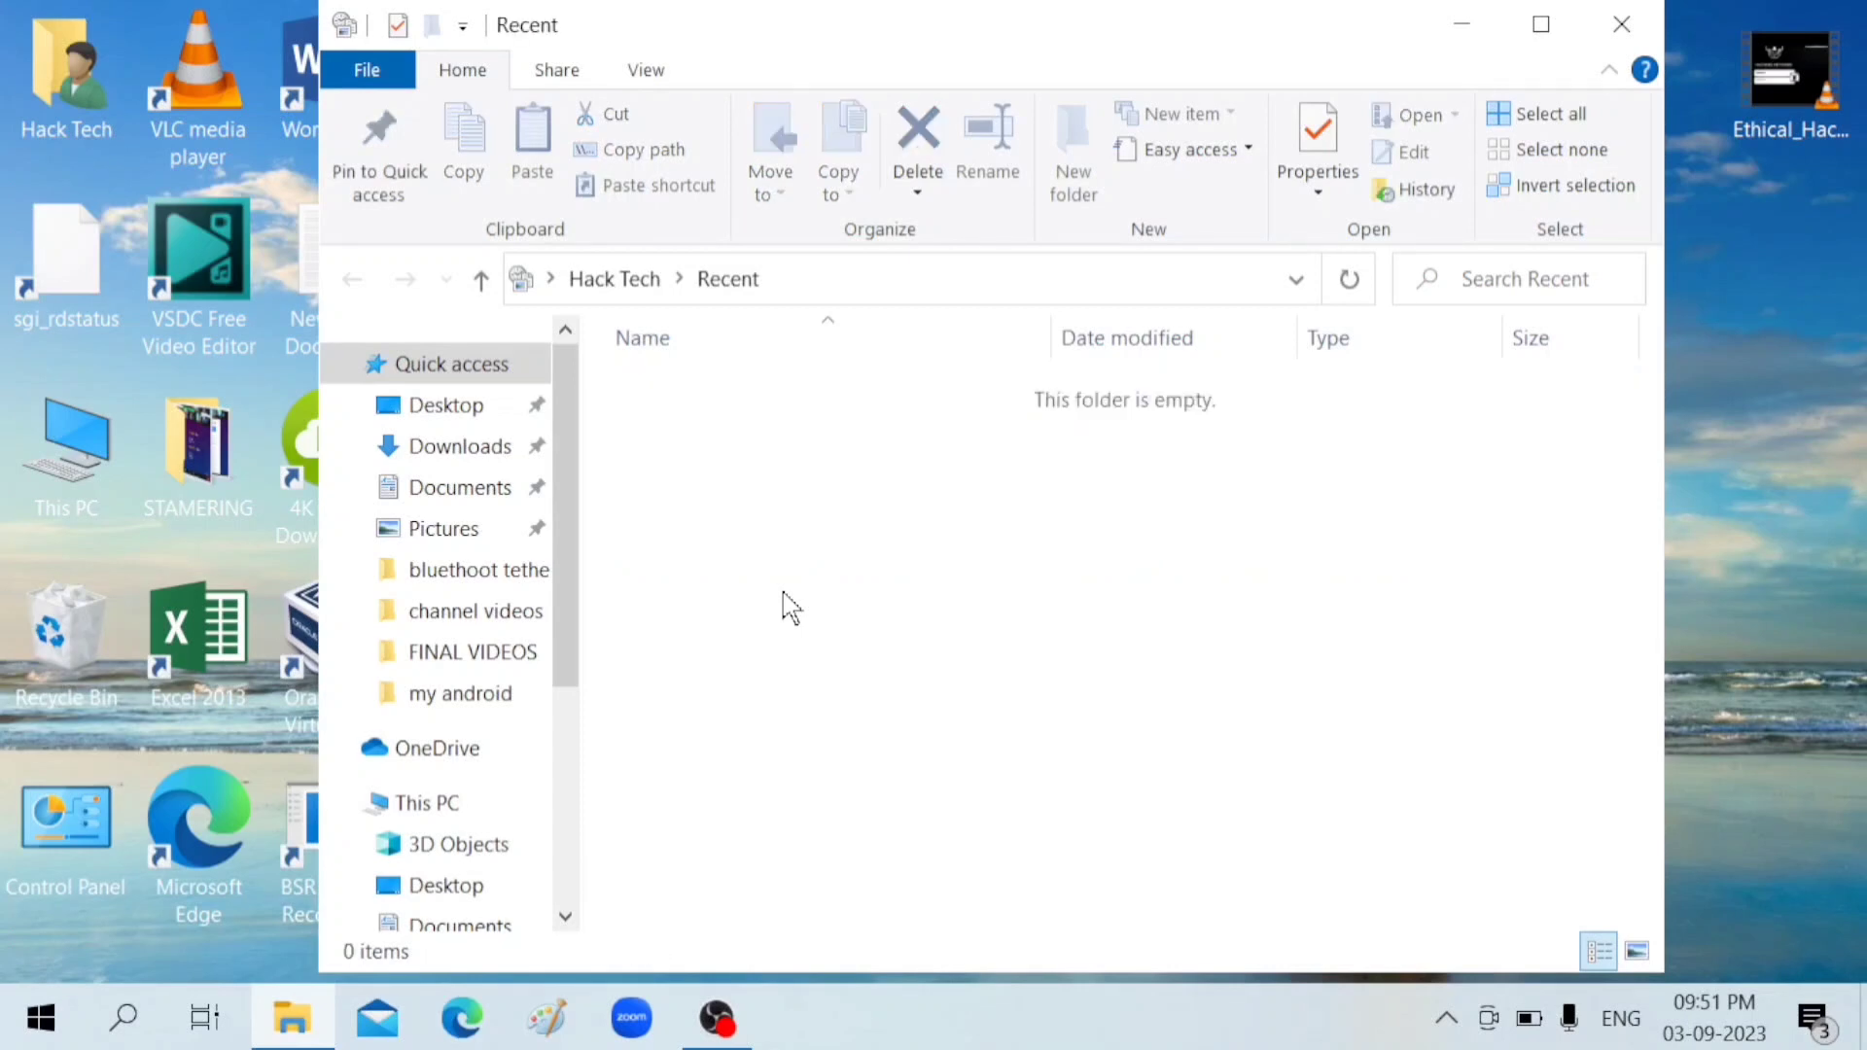
key(alt+F4)
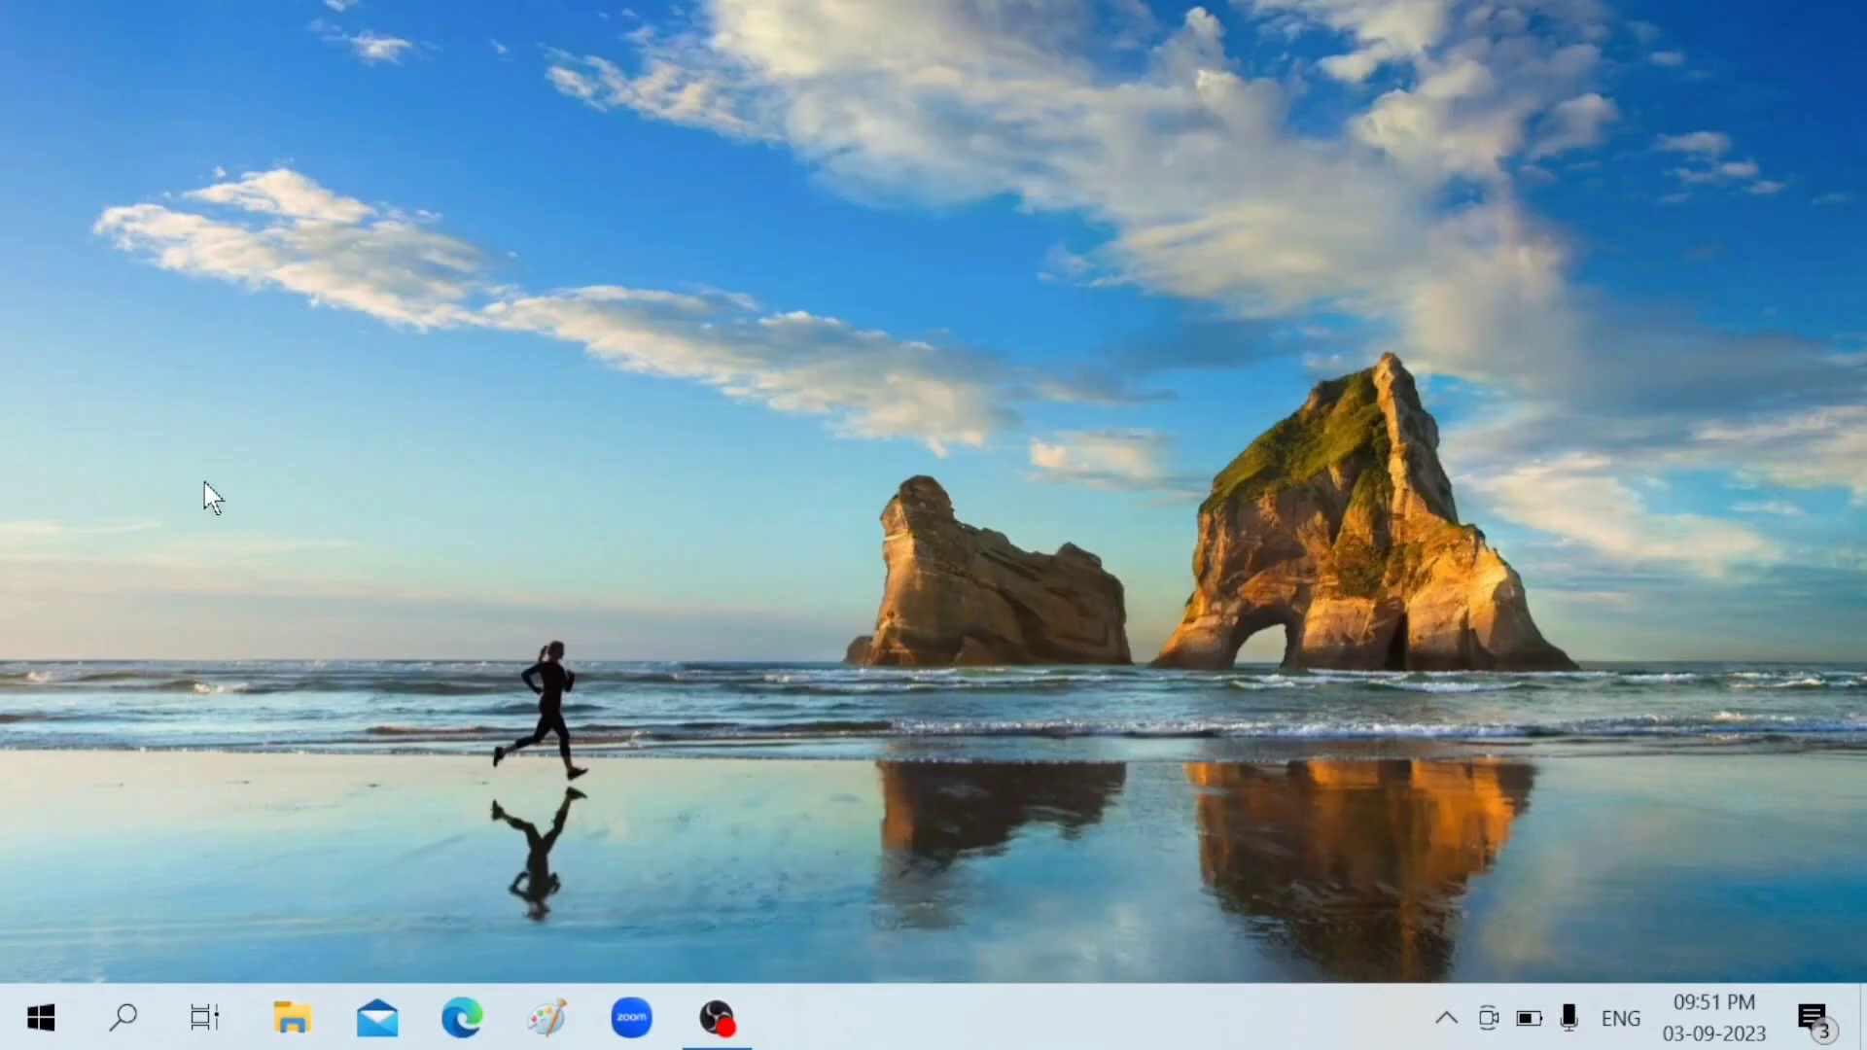
Step: Open the properties of This PC and go to its advanced system settings
right_click(70, 427)
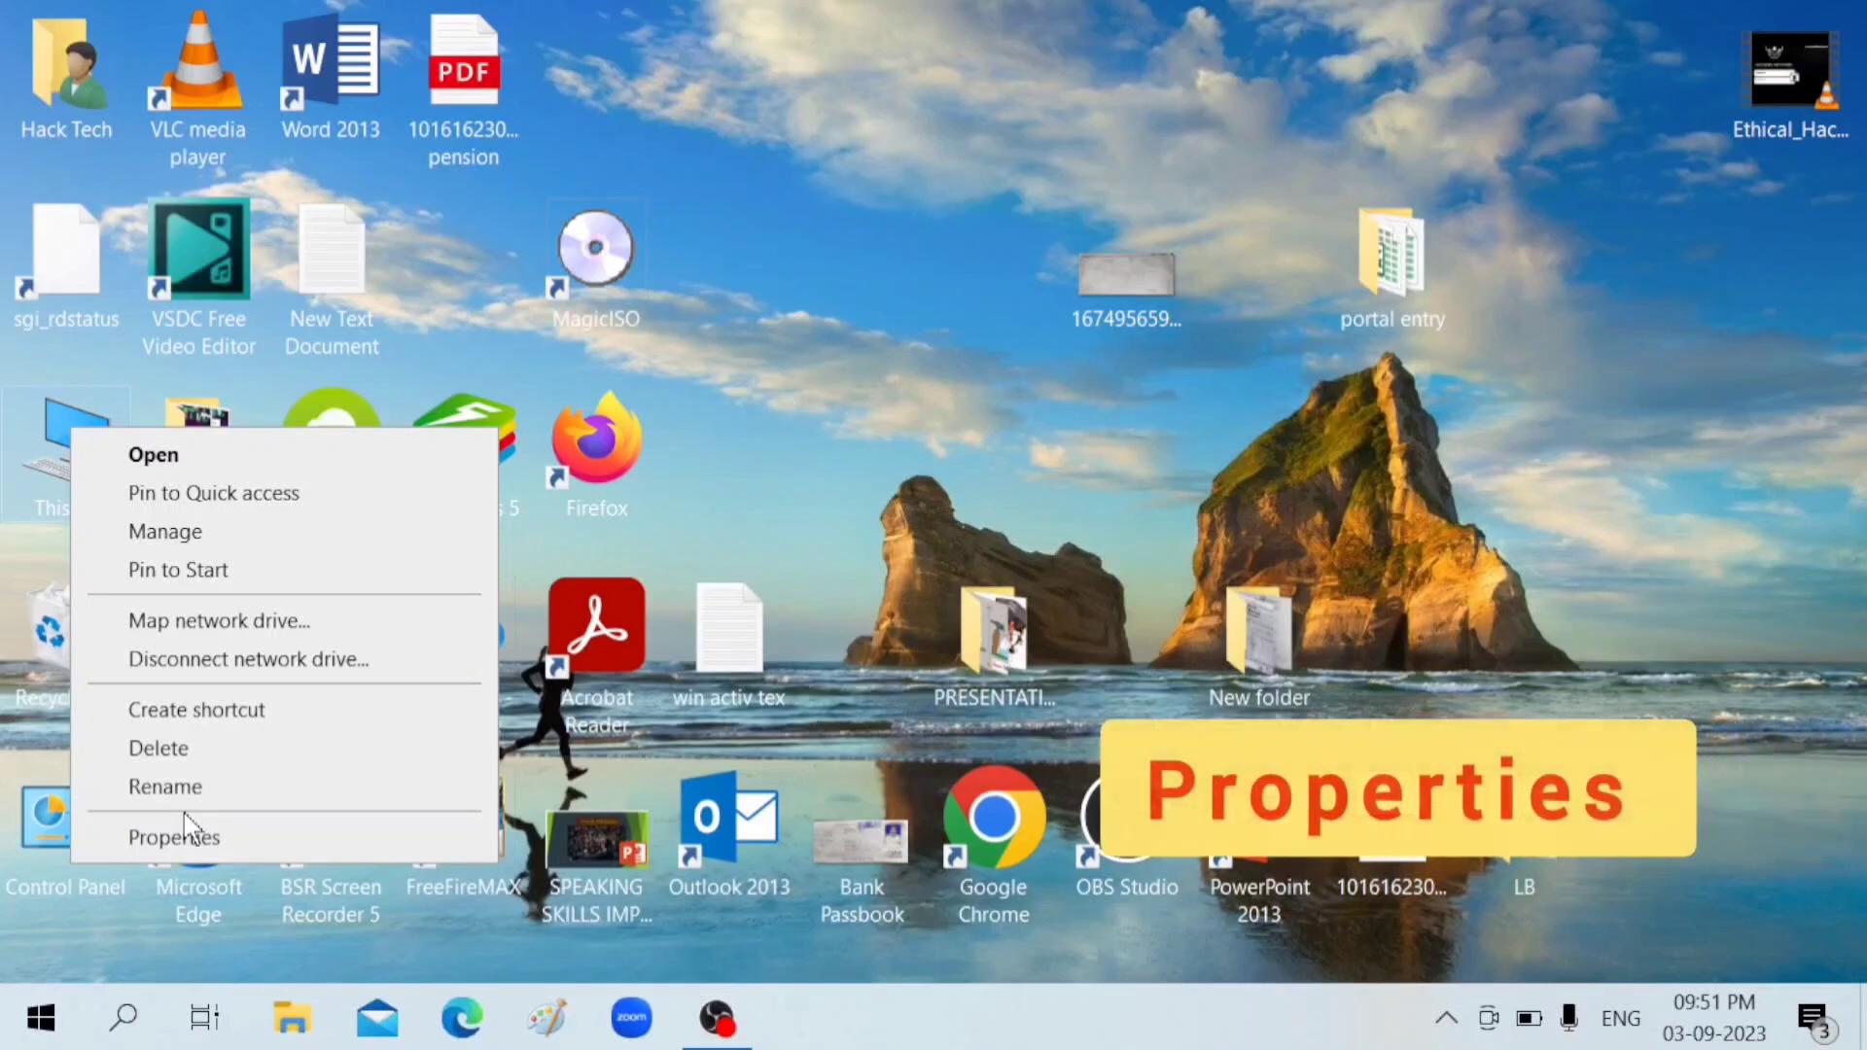
click(175, 837)
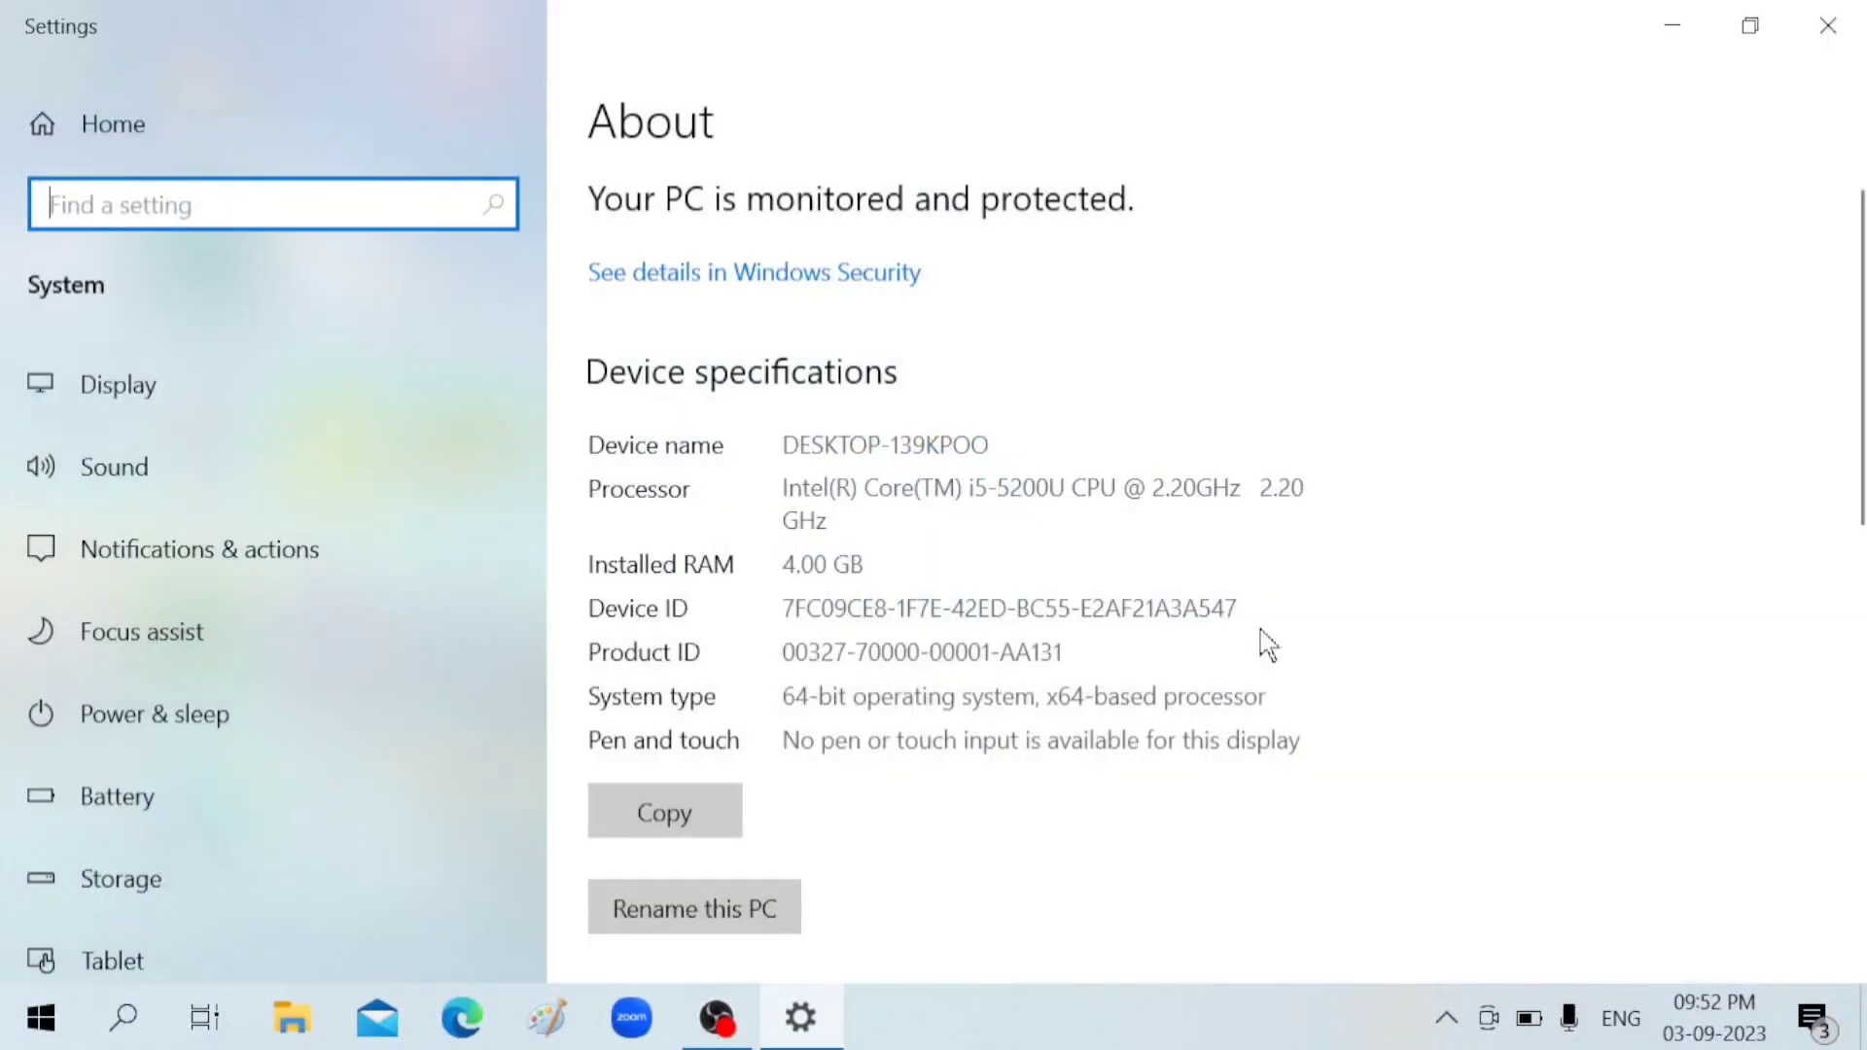
scroll(1262, 646, down, 2)
scroll(1262, 645, down, 6)
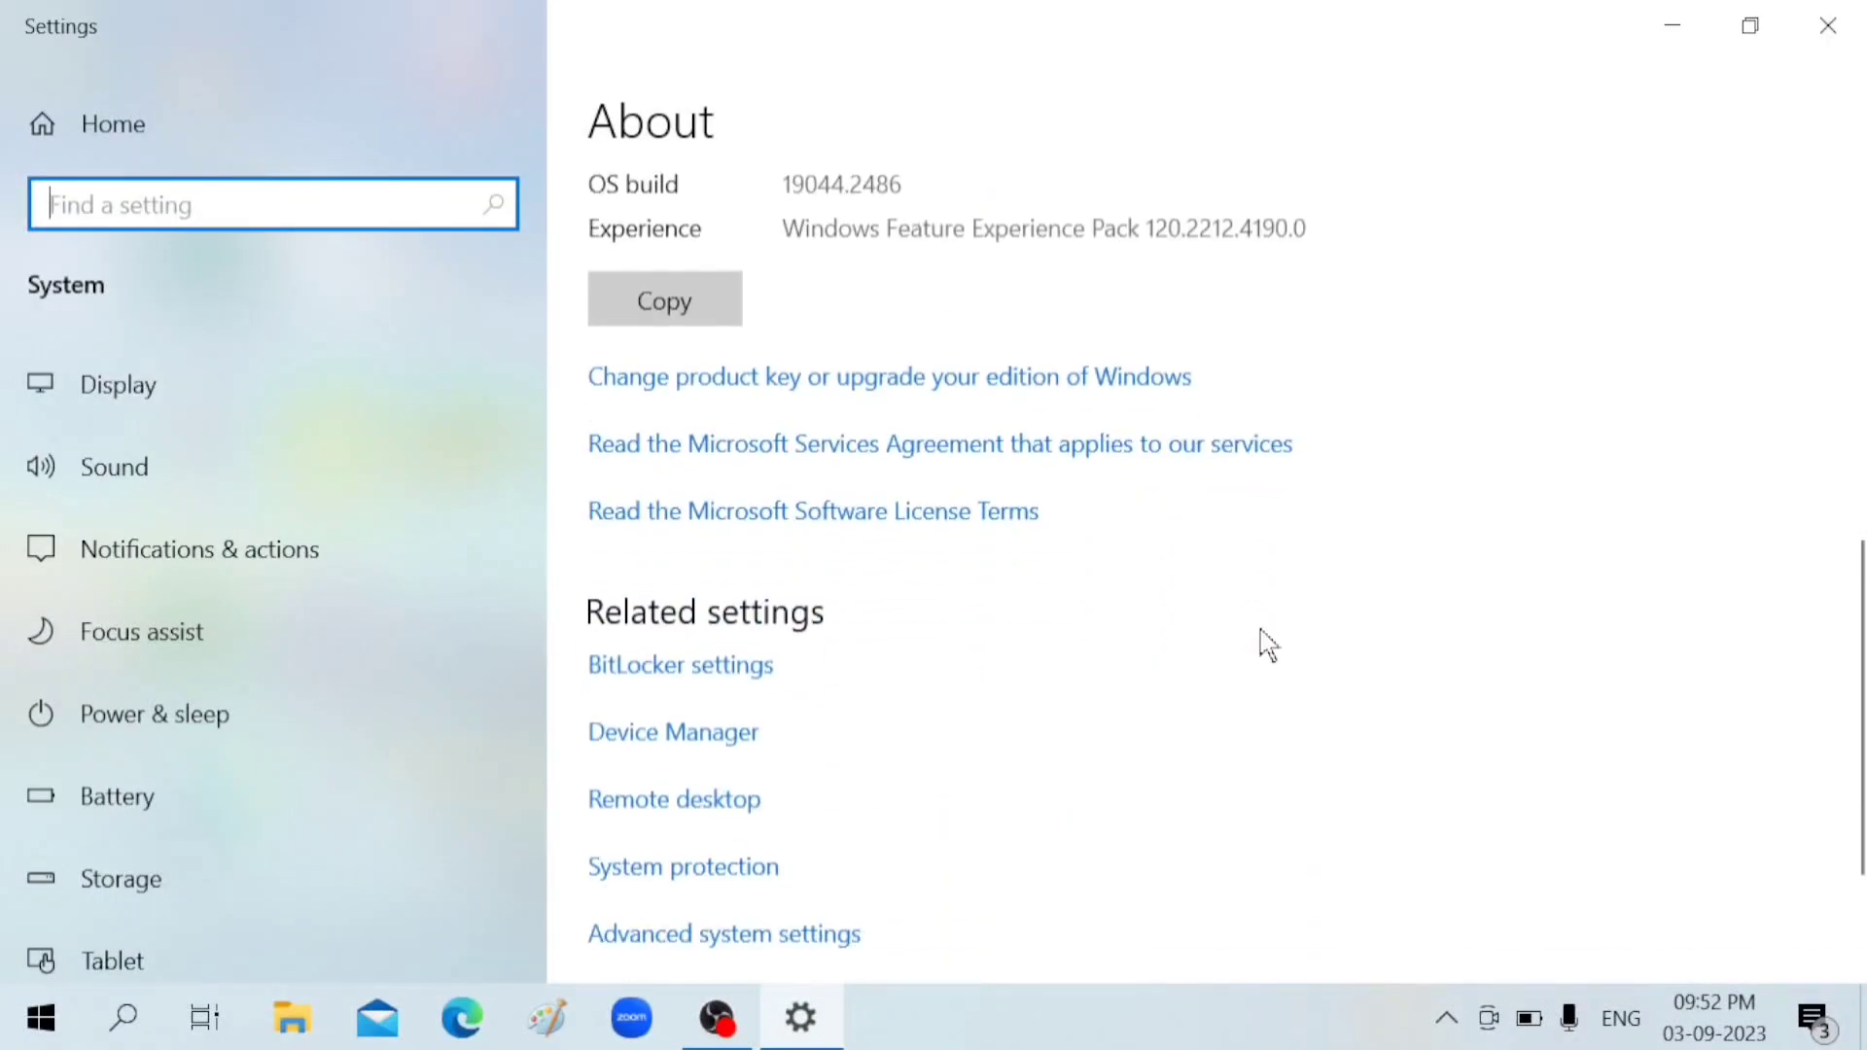
scroll(1155, 686, down, 2)
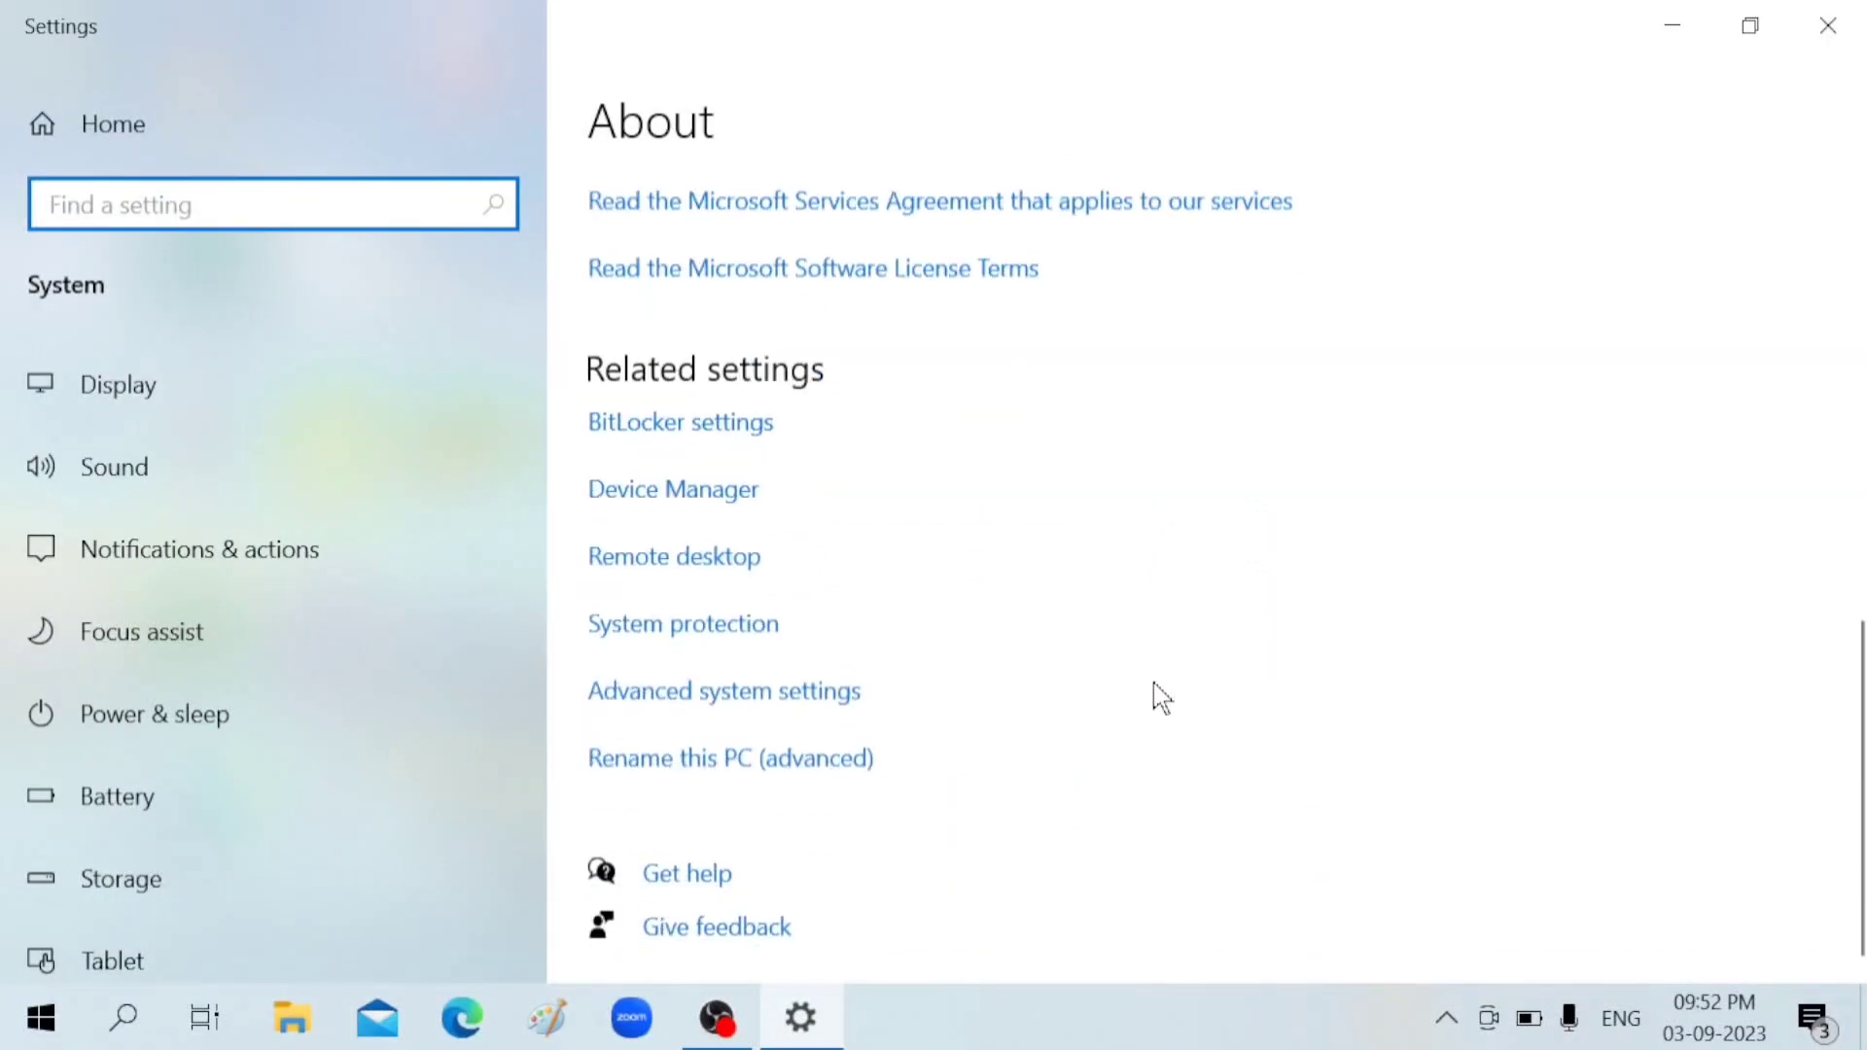
click(754, 693)
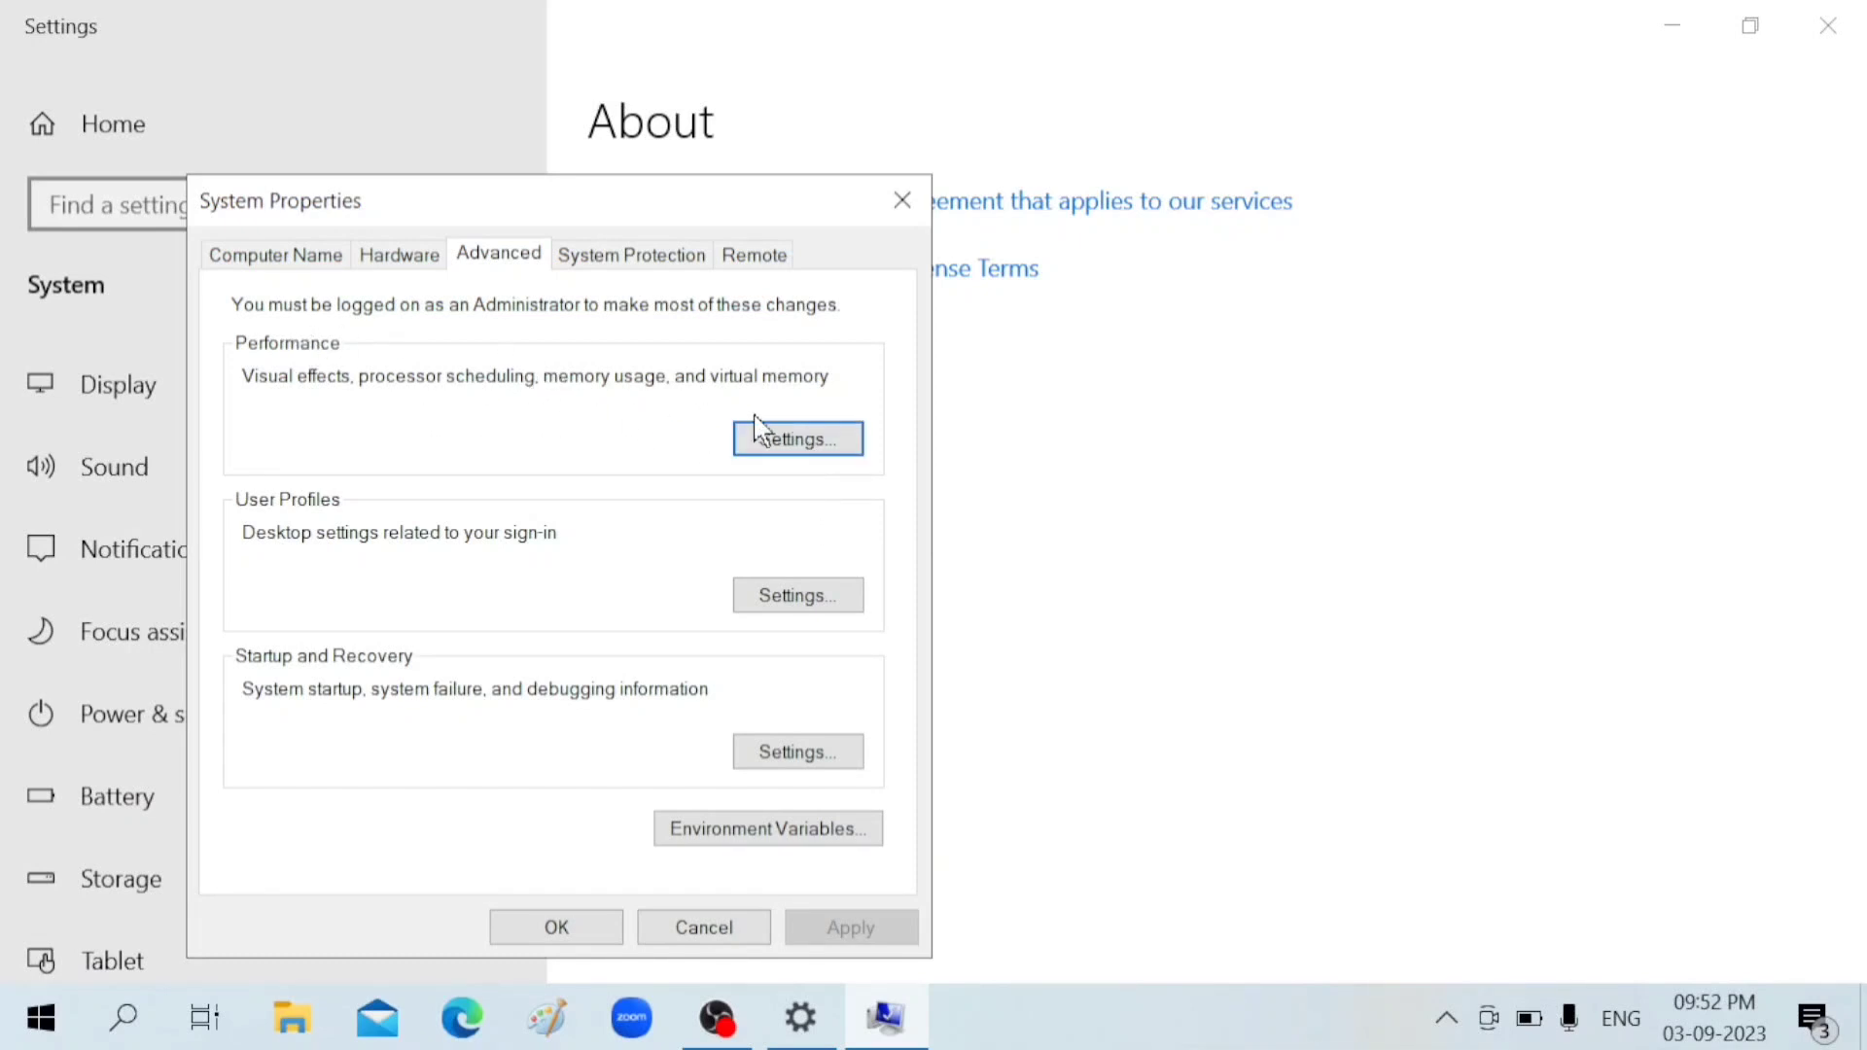
Step: Review the visual effects in the Performance Options, then close the system properties and settings
click(777, 443)
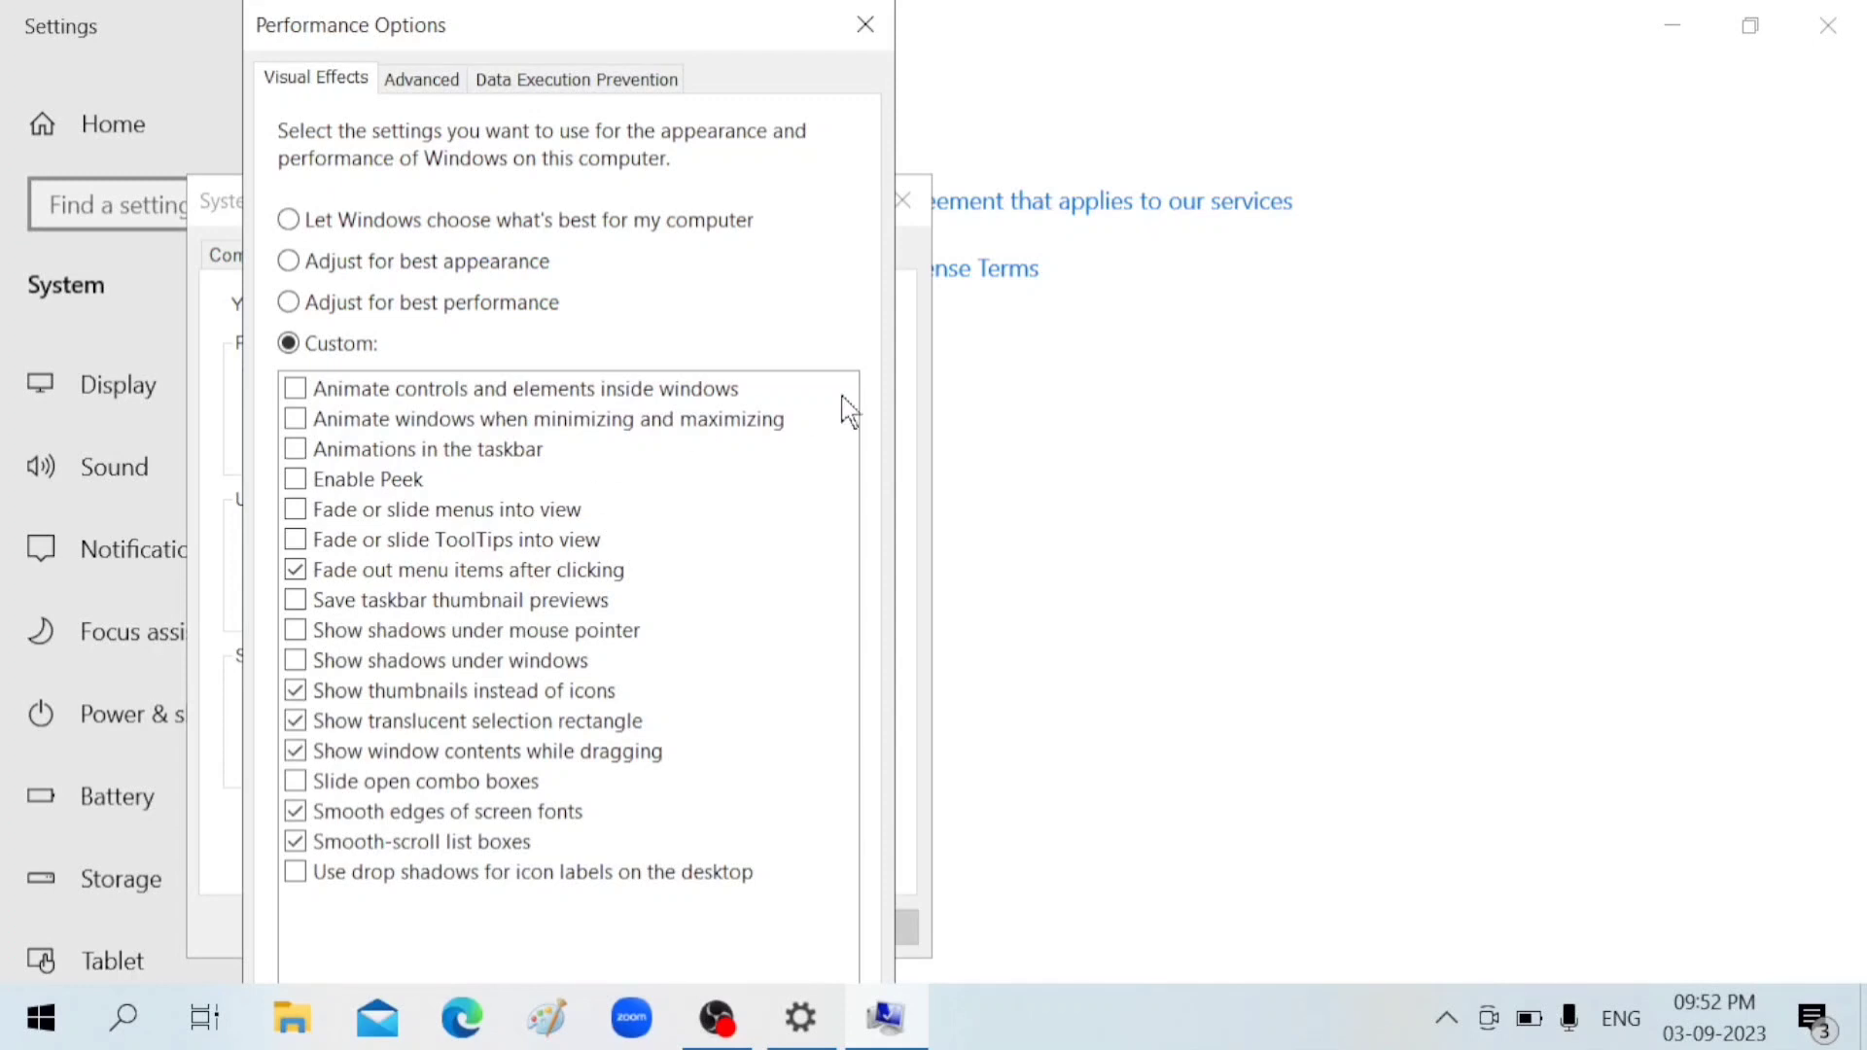
key(Escape)
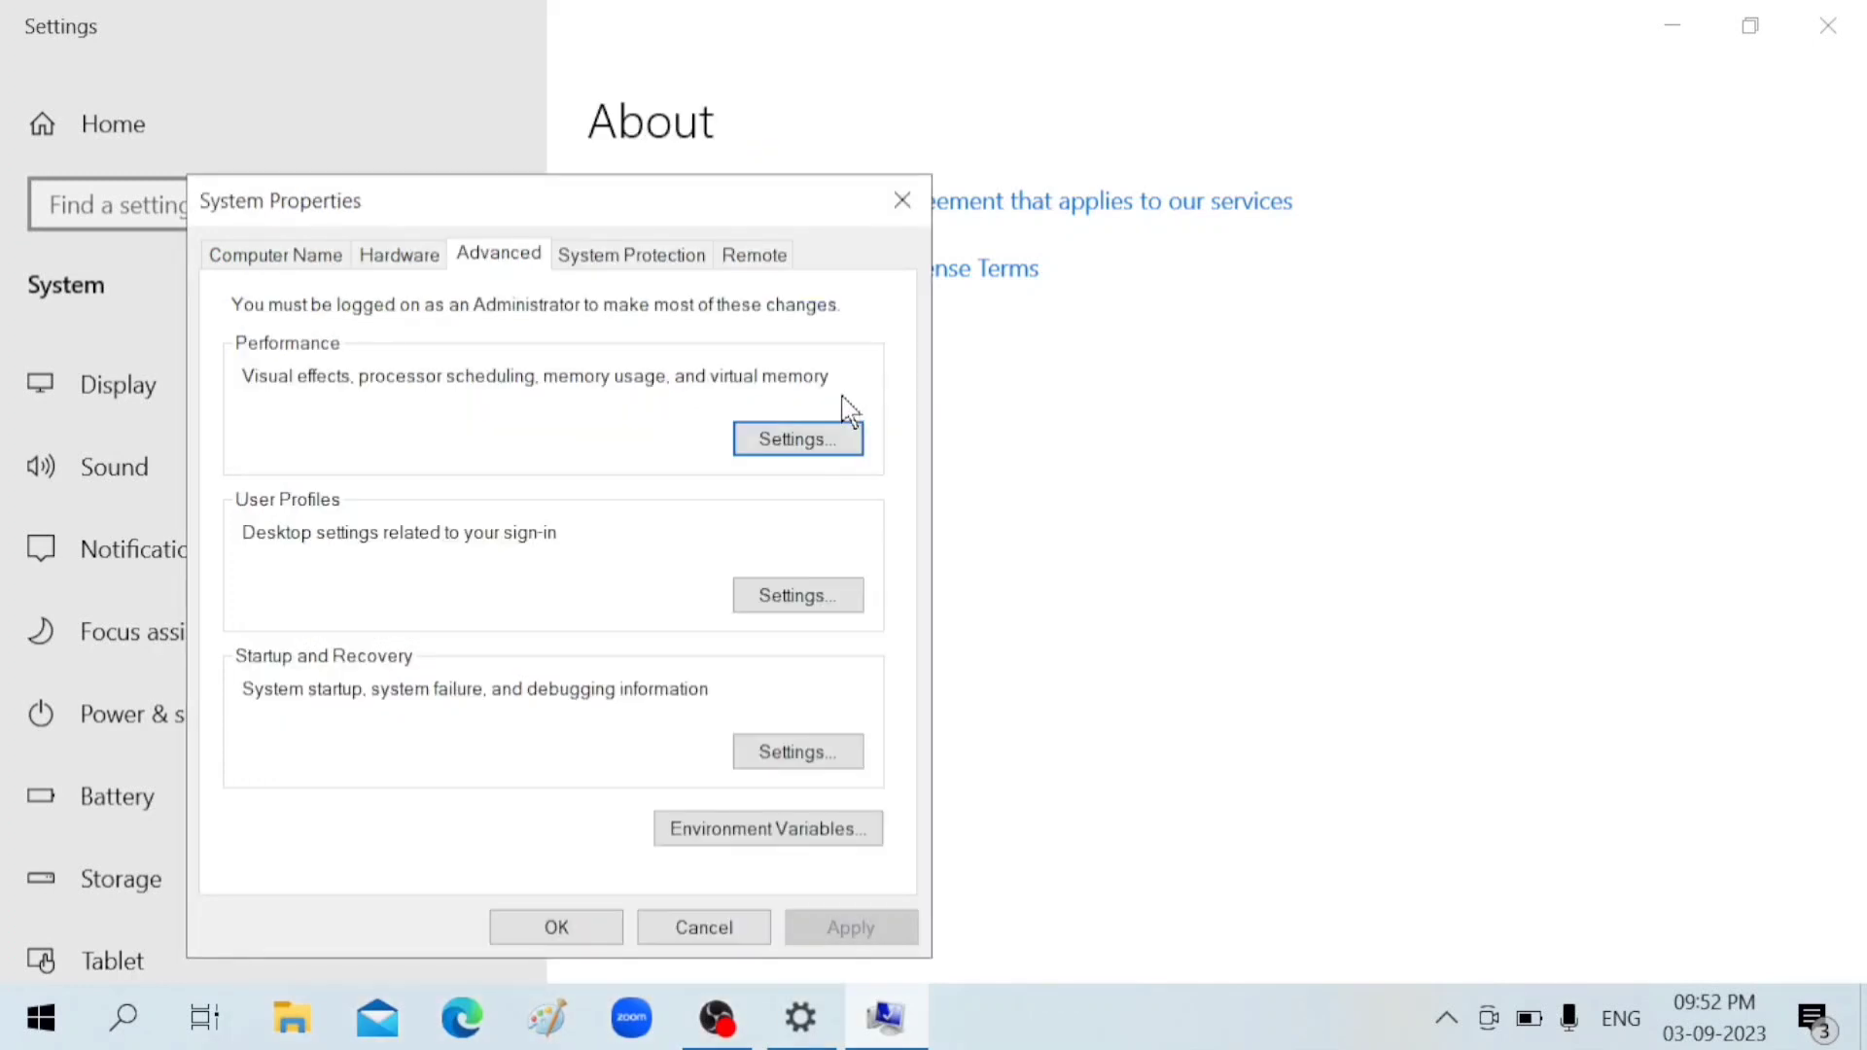
click(543, 929)
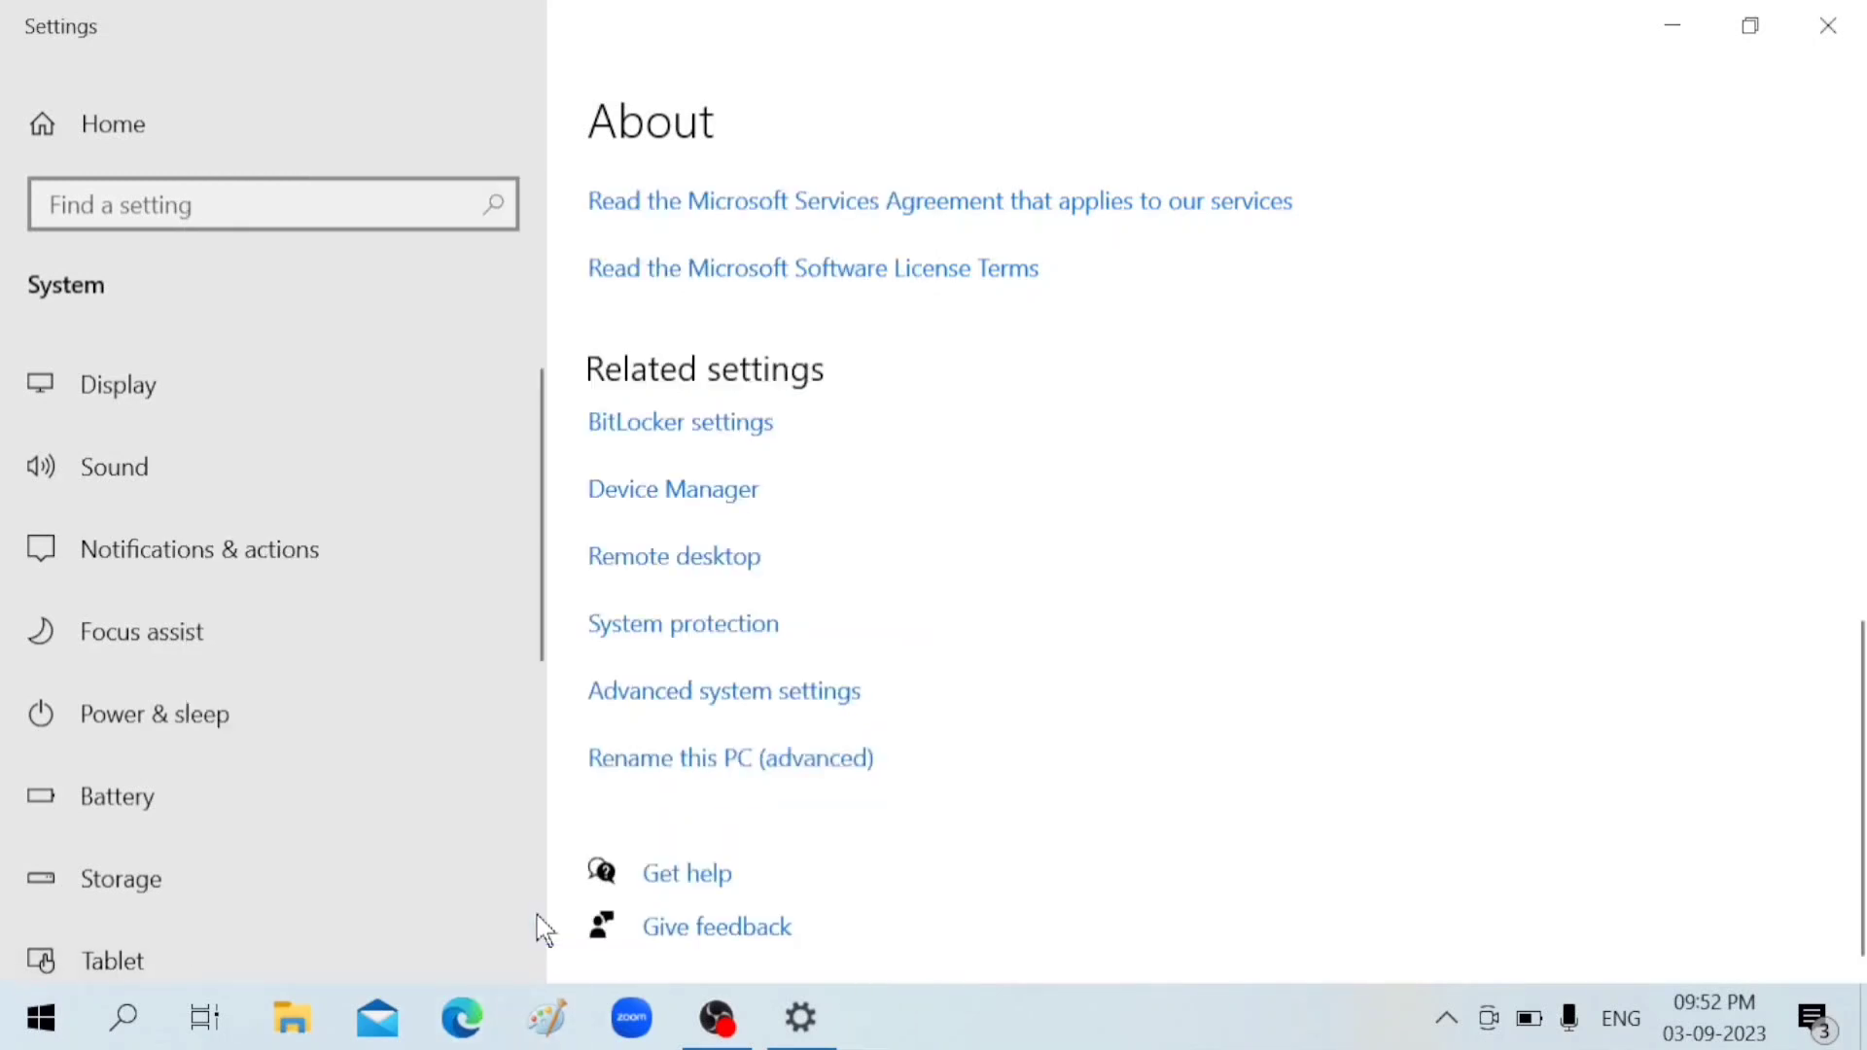
click(1853, 12)
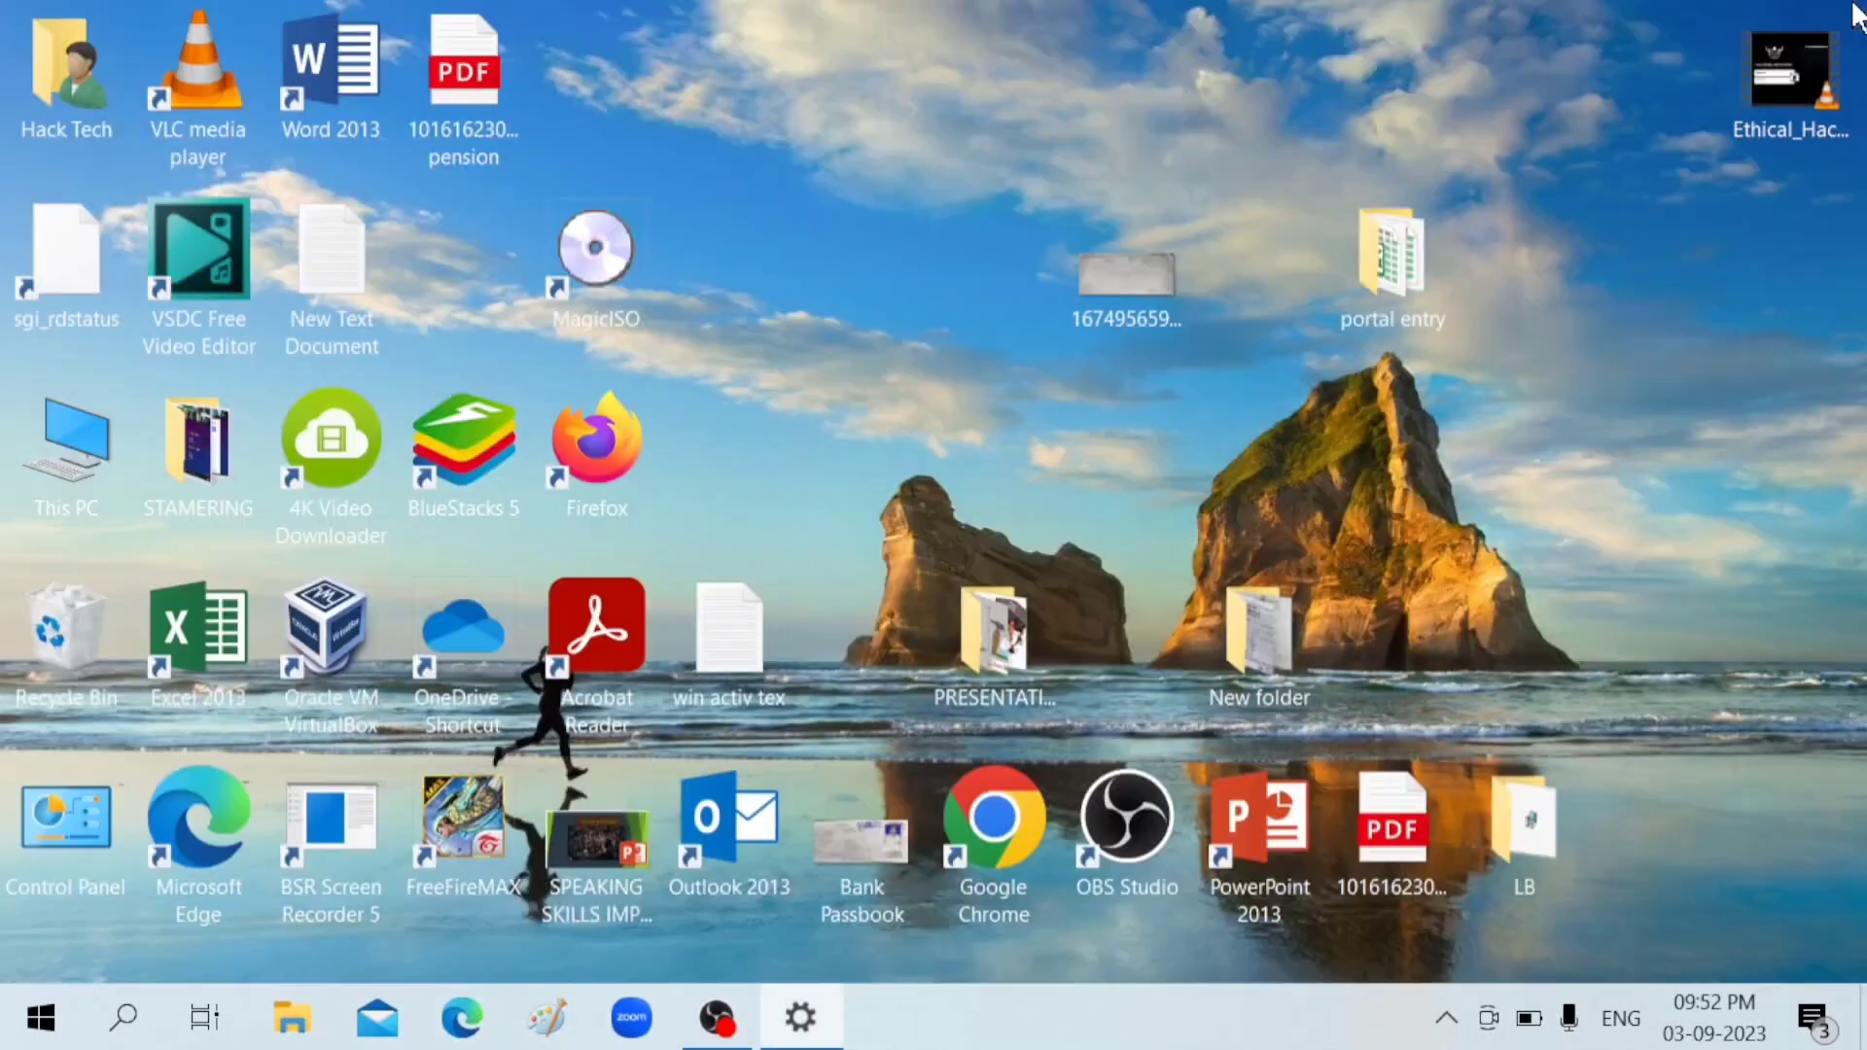
Step: Search for Disk Cleanup, open it, and start a scan of the Win 10 (C:) drive
click(122, 1018)
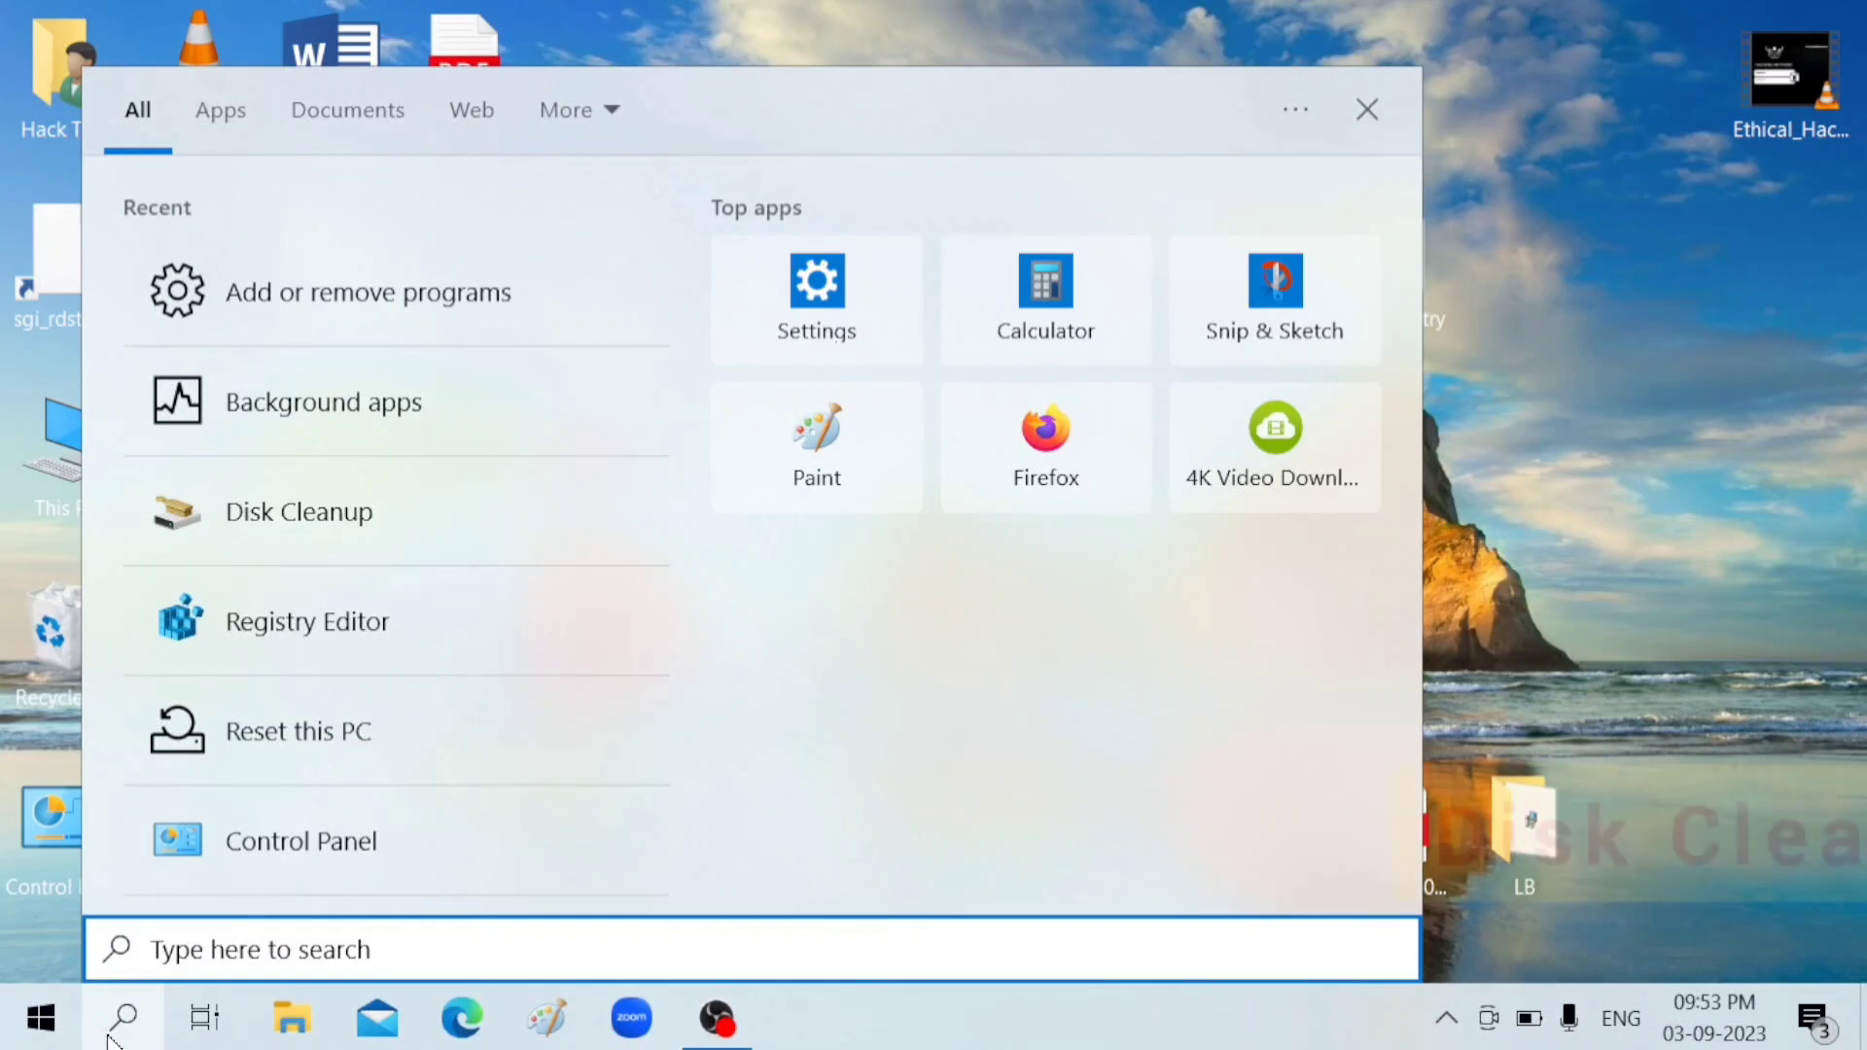
text(di)
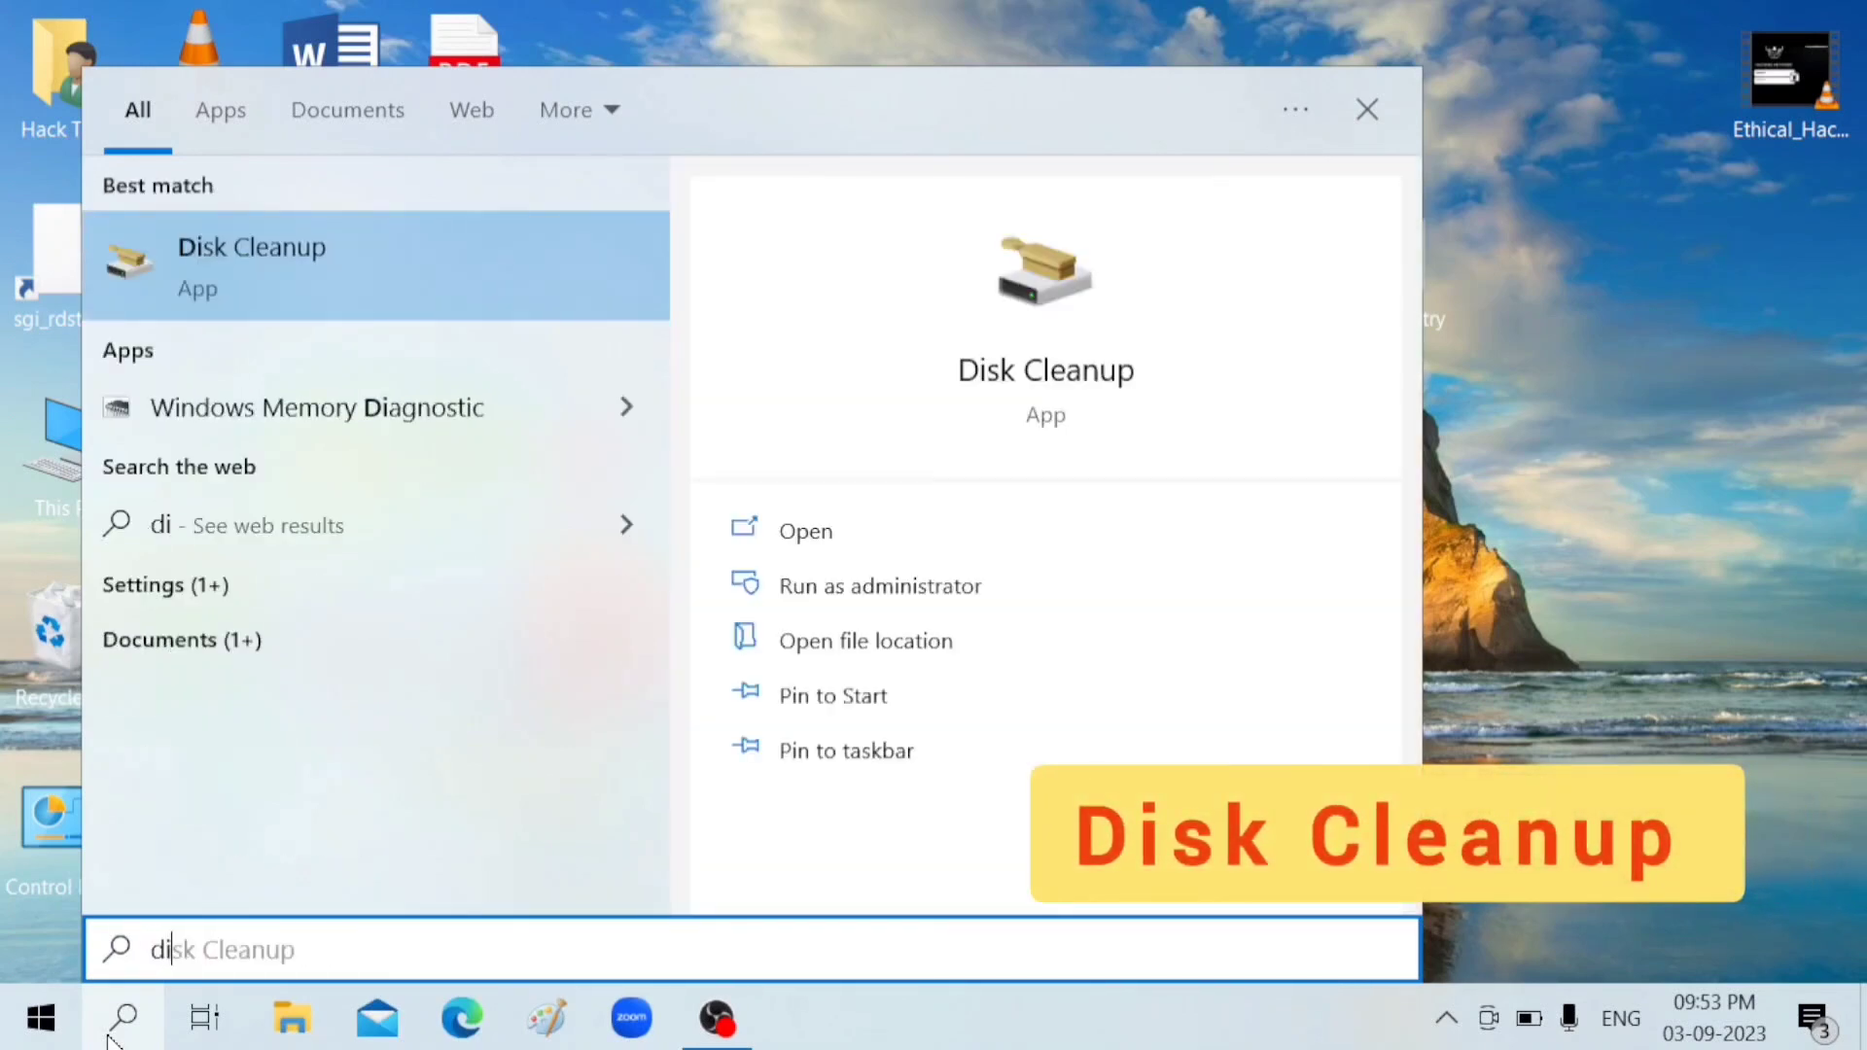
text(sk Cleanup)
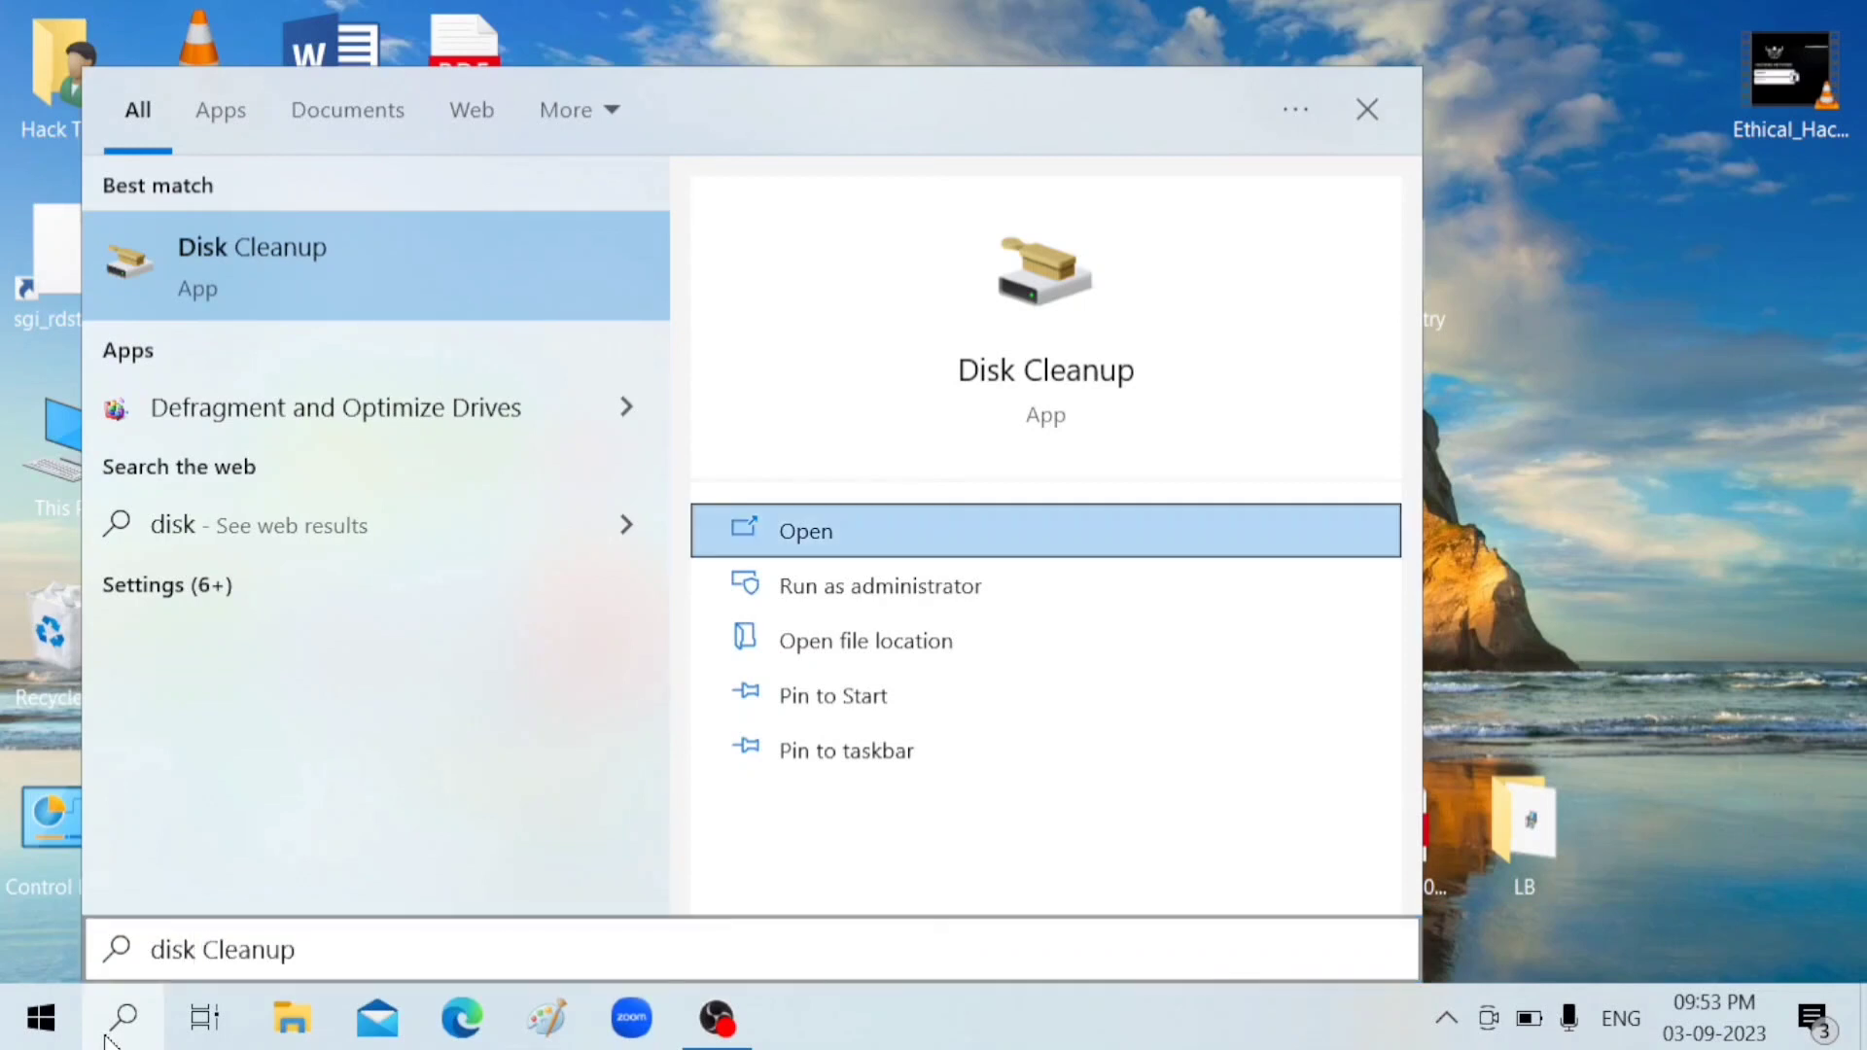
key(Tab)
click(187, 243)
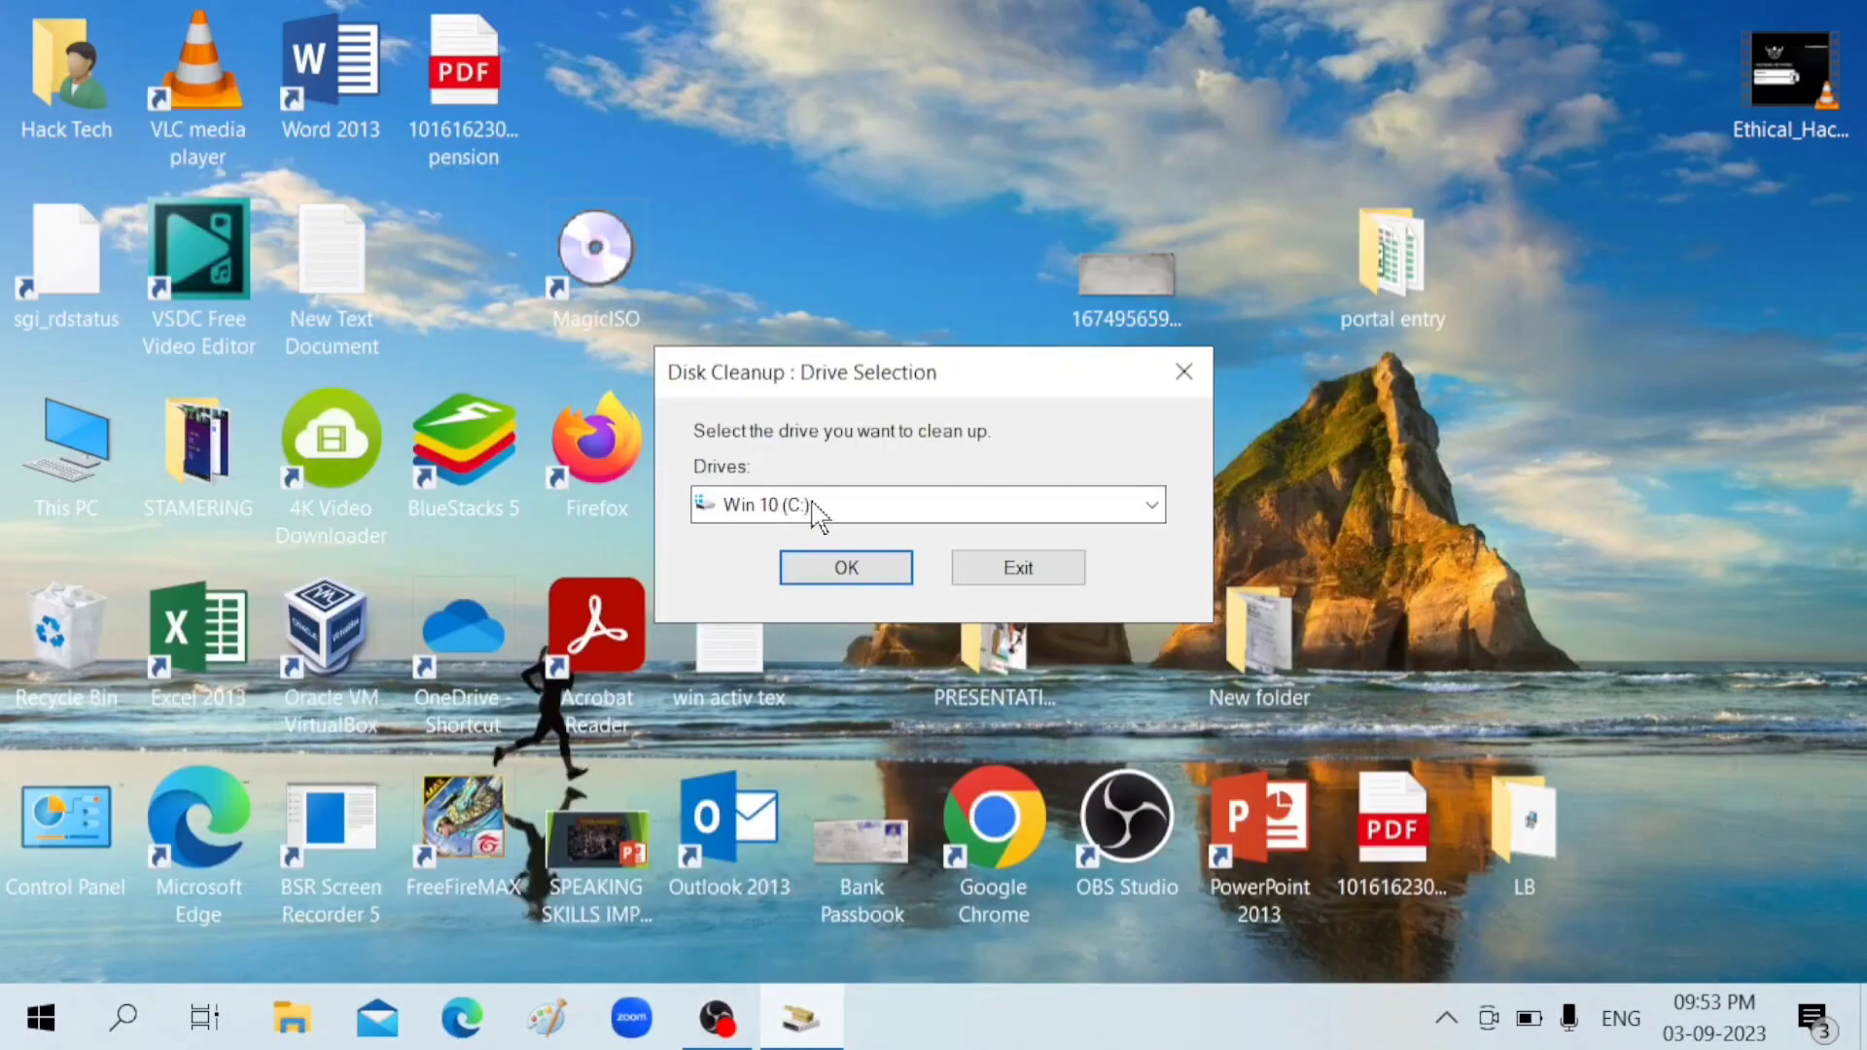
click(815, 507)
click(815, 509)
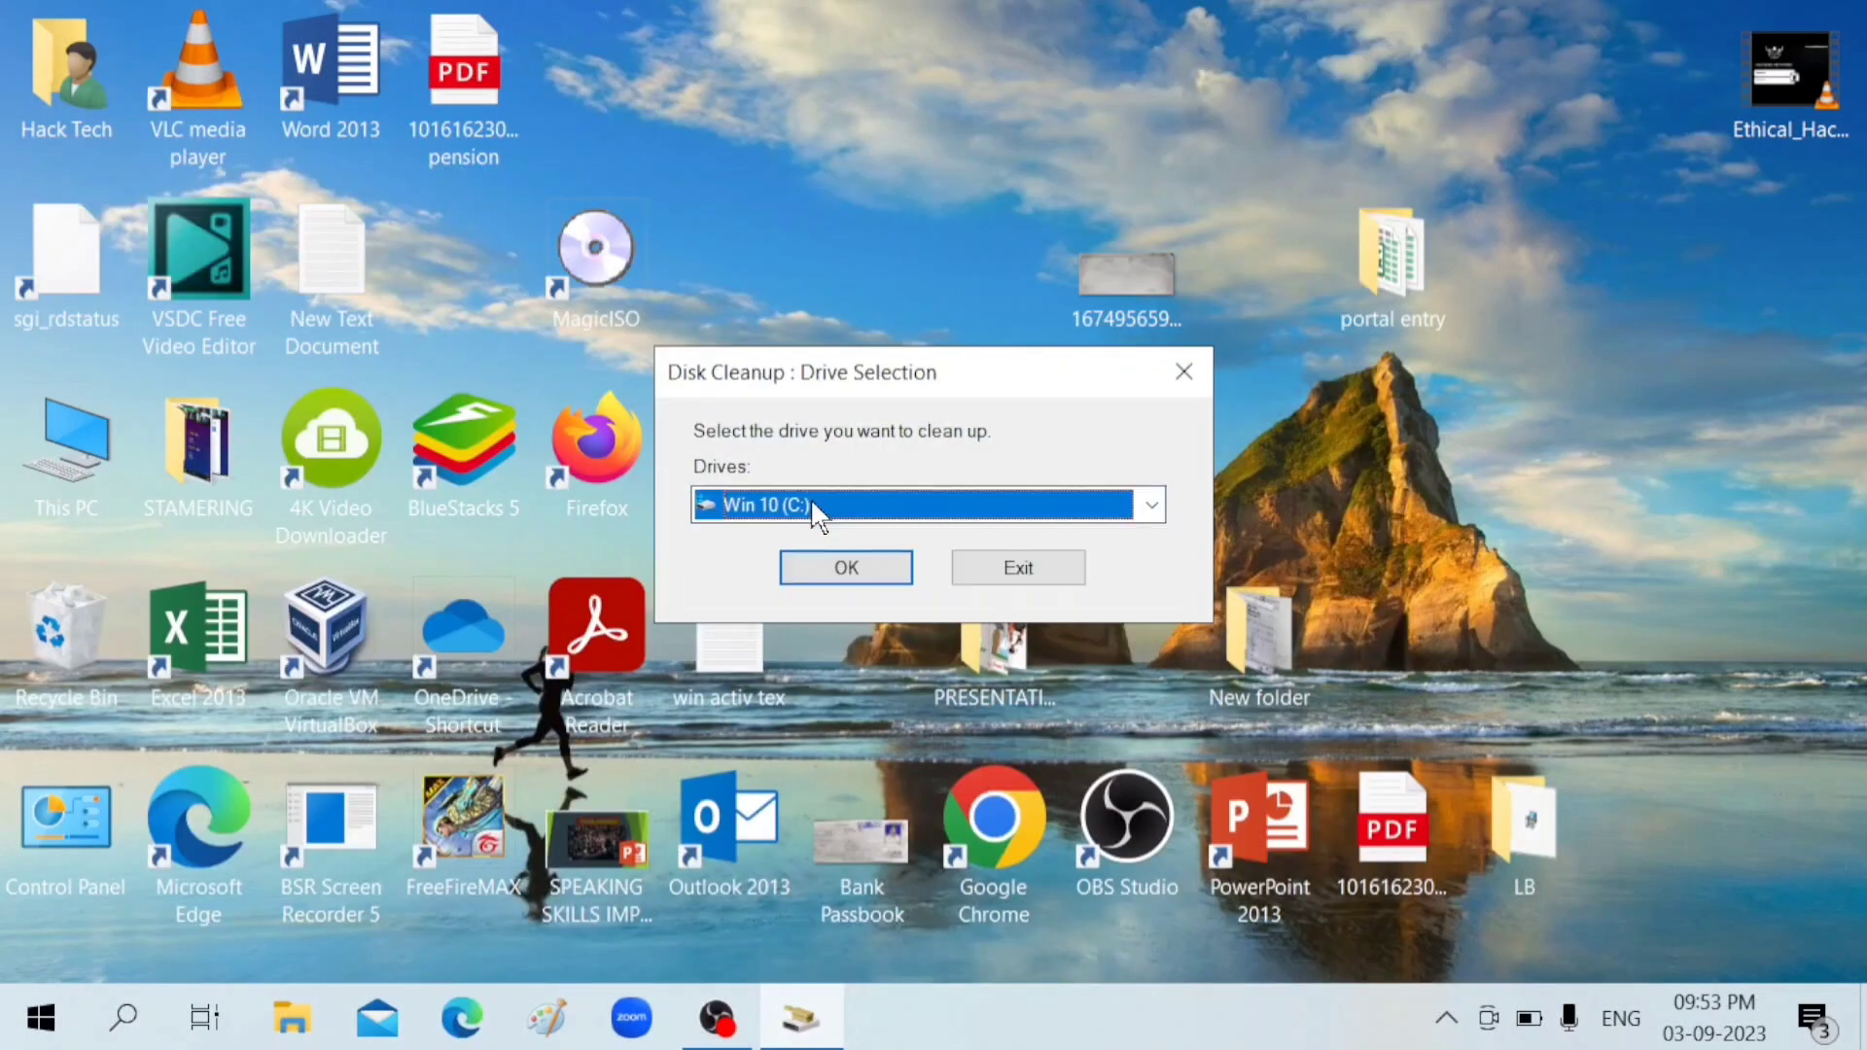
click(817, 564)
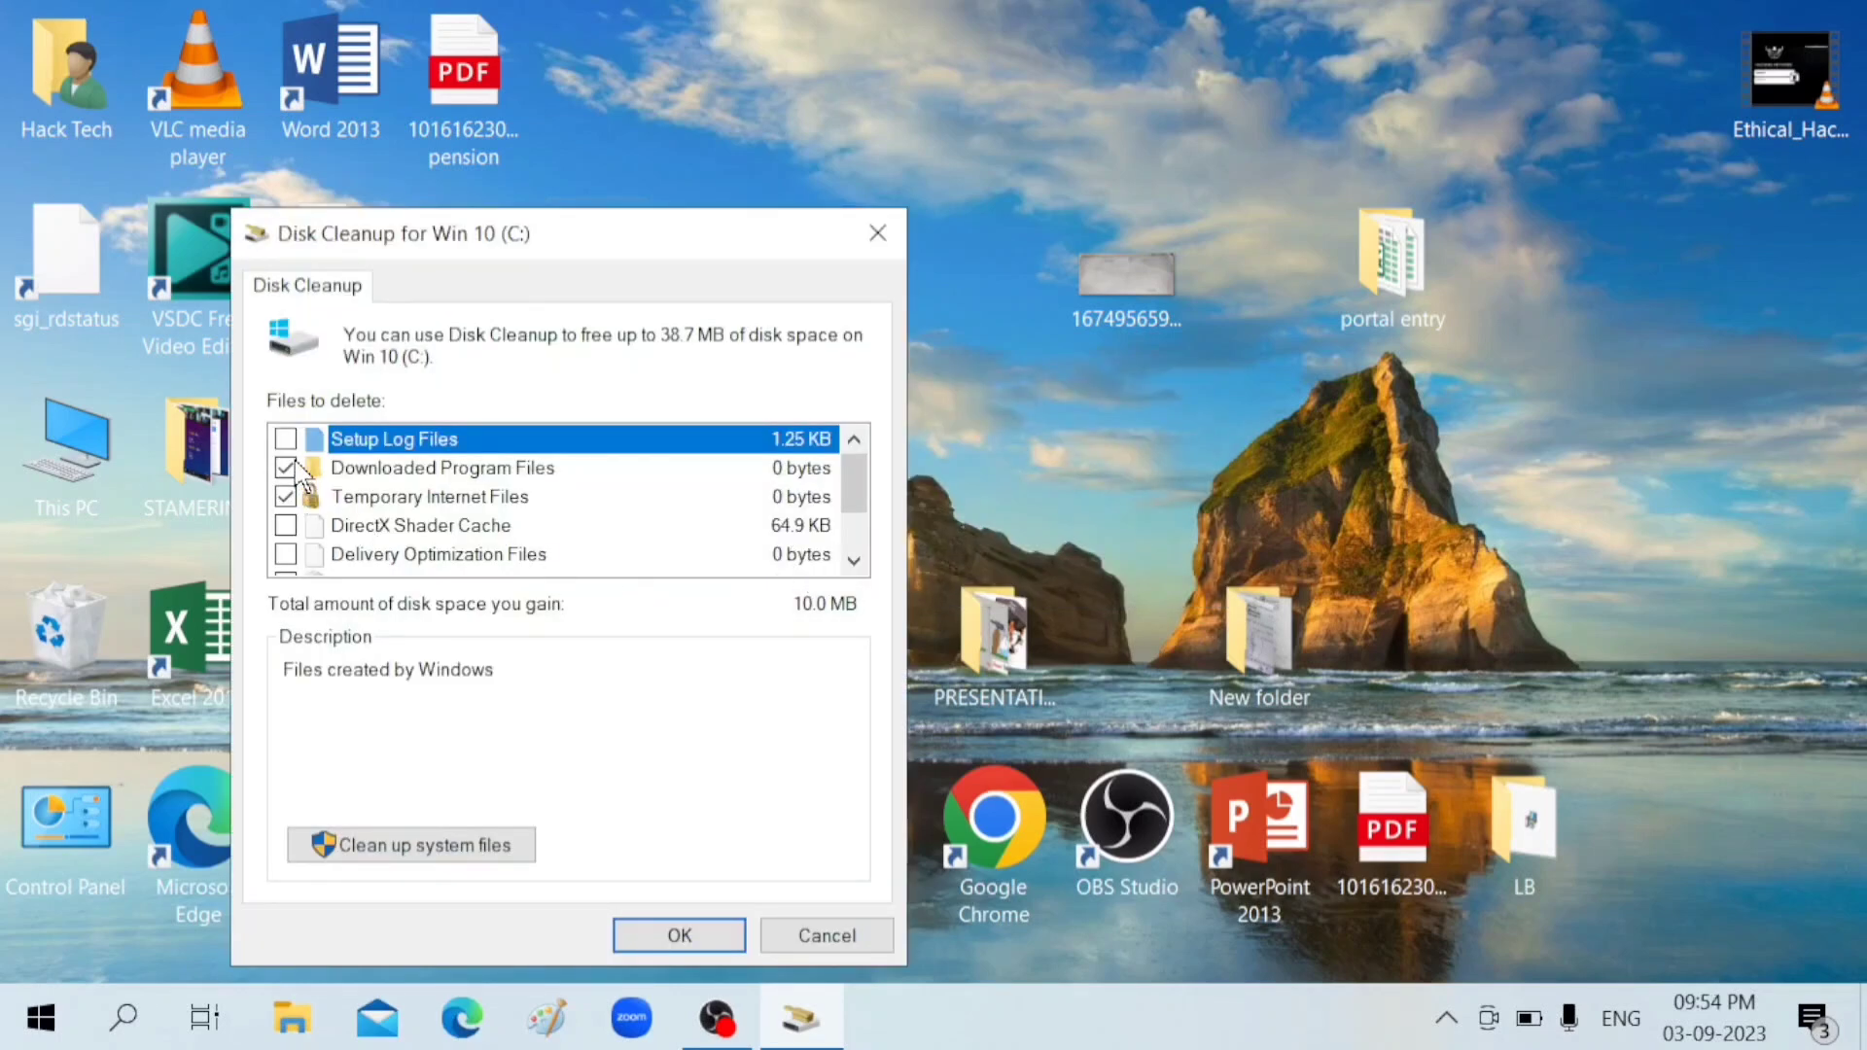
Step: Select all file categories for cleanup, including Setup Log Files, DirectX Shader Cache, Recycle Bin and Temporary files, and permanently delete them
click(286, 469)
click(286, 440)
click(287, 527)
scroll(778, 545, down, 1)
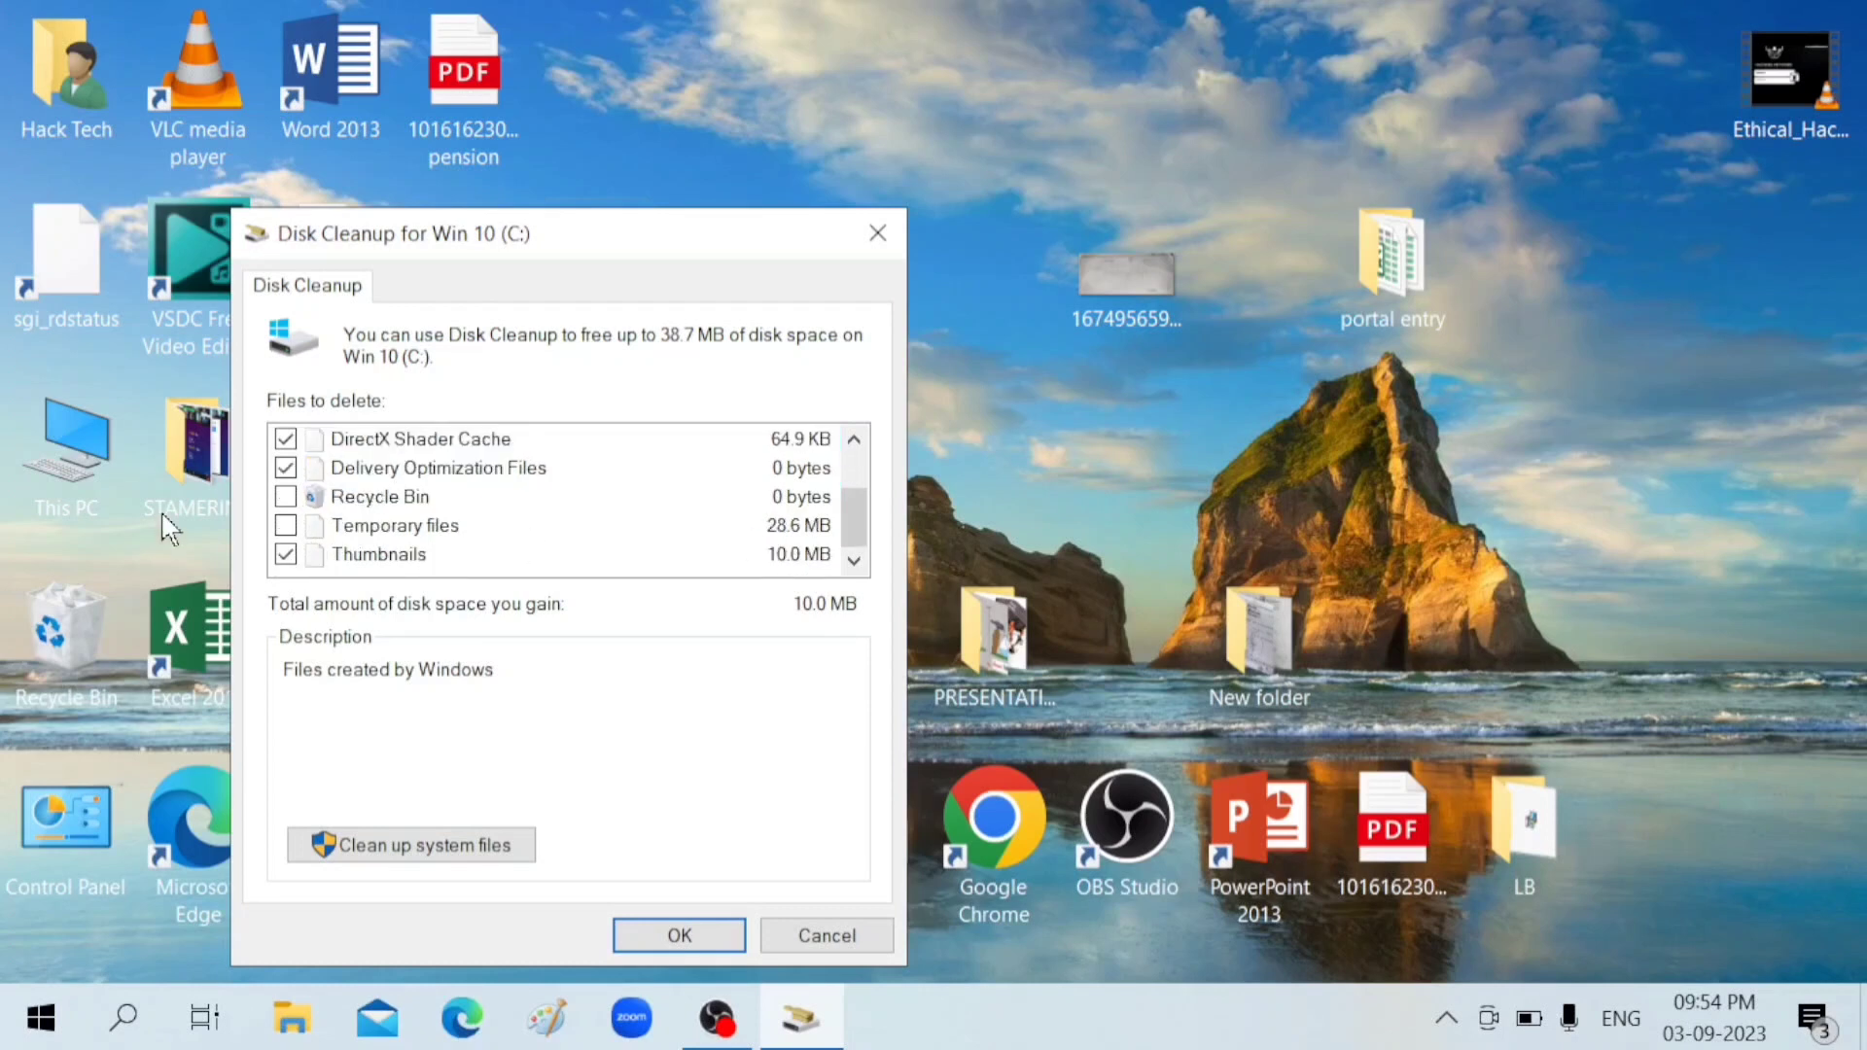
click(276, 500)
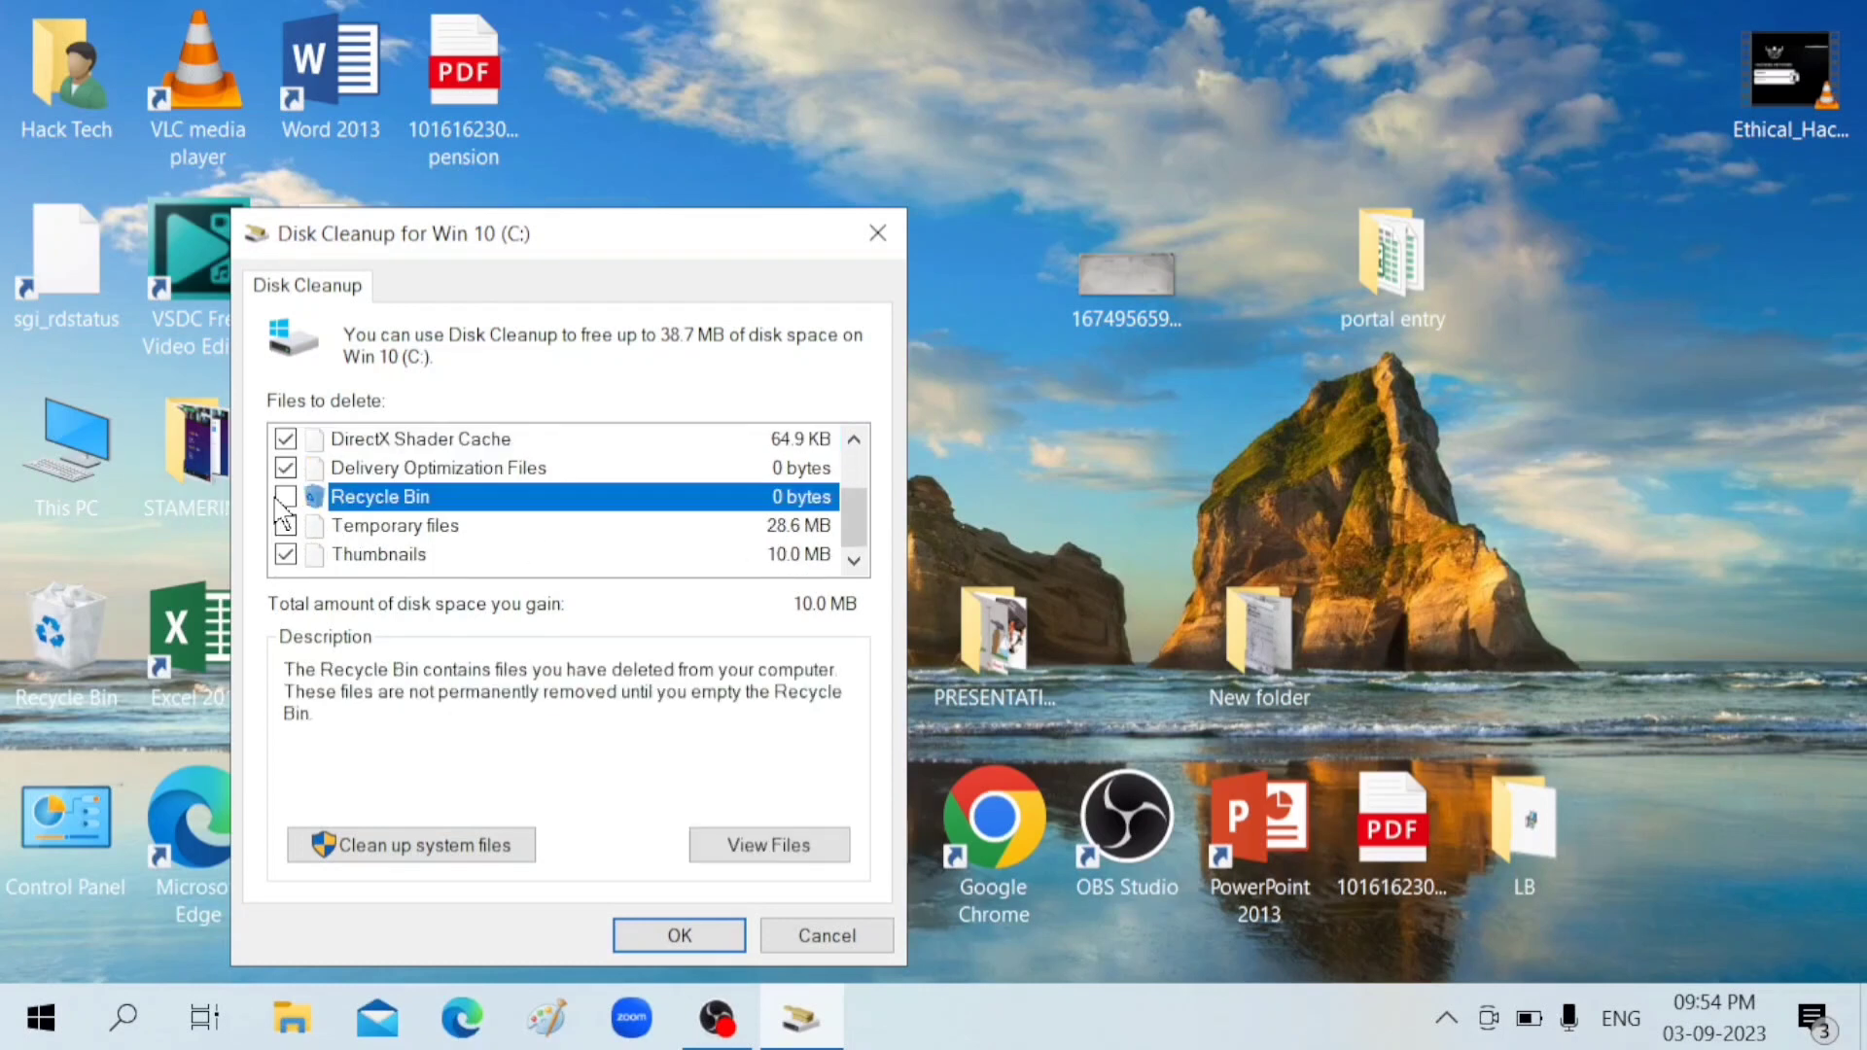
click(282, 500)
click(285, 525)
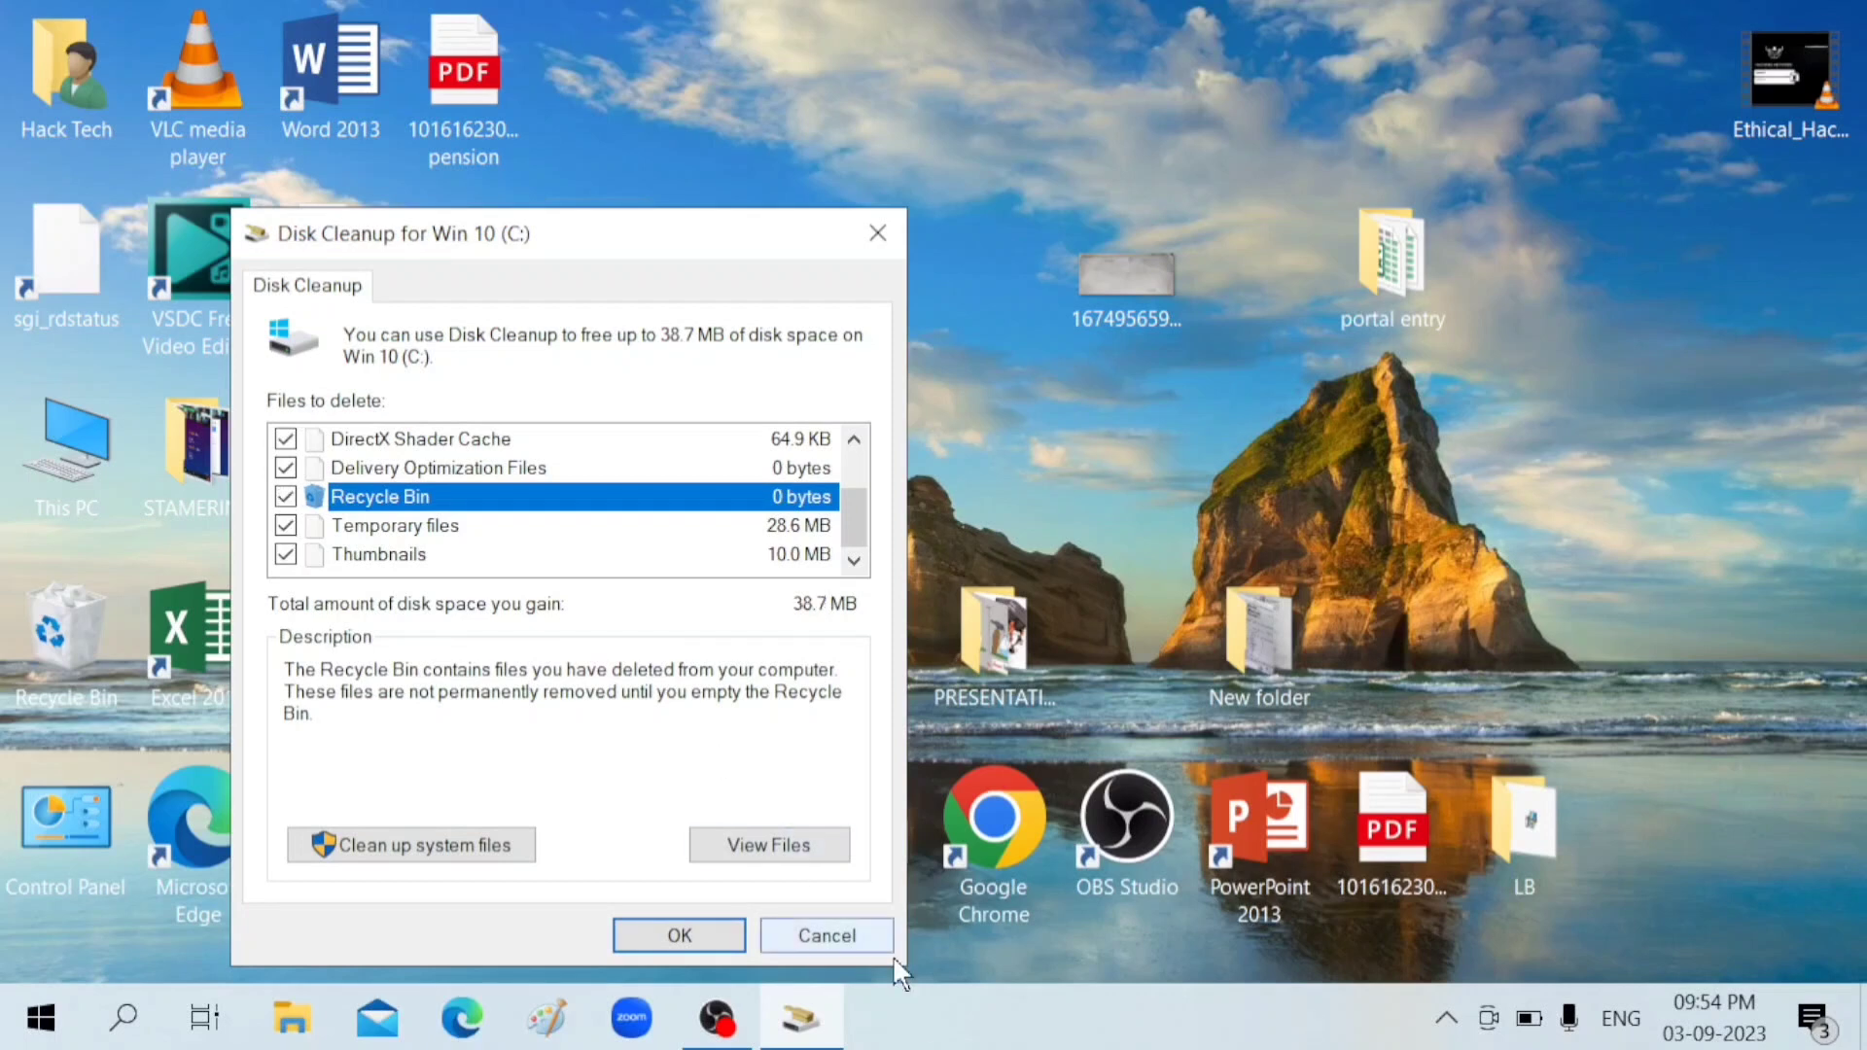
click(701, 943)
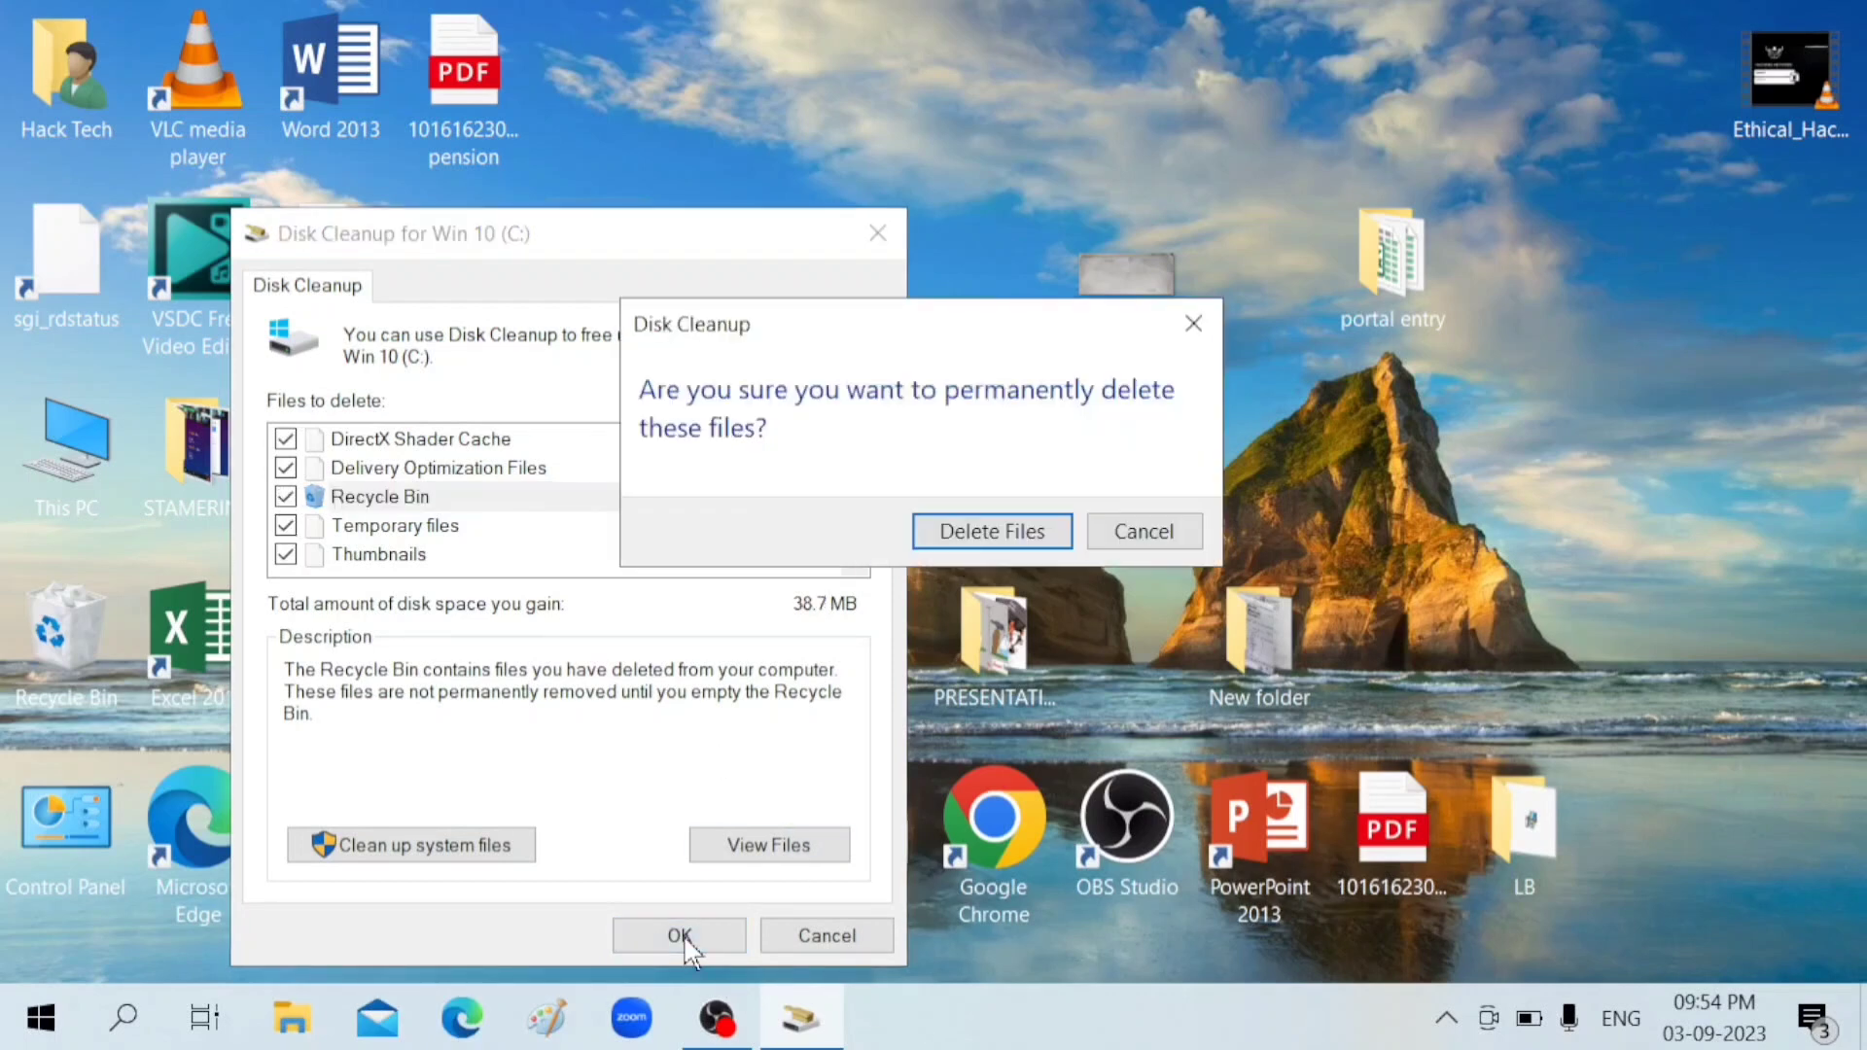
click(1017, 528)
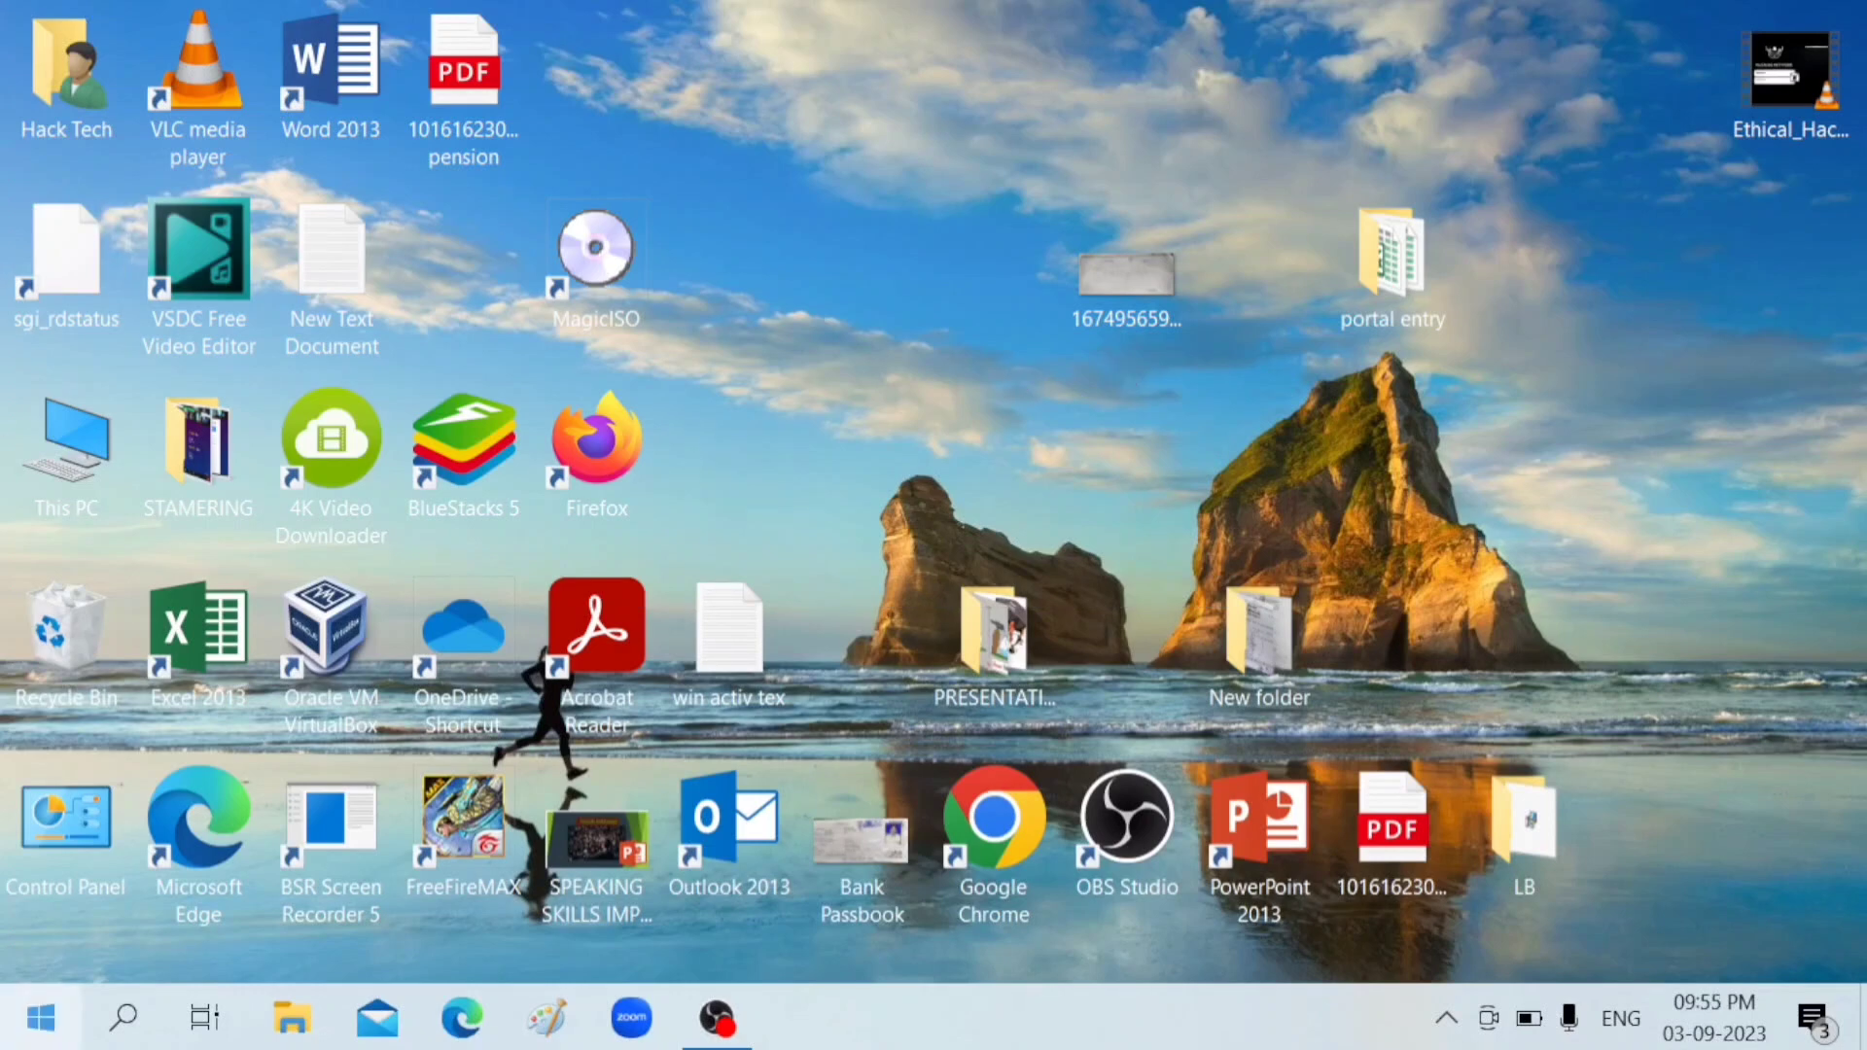
Step: Search for the Registry Editor and open it
click(127, 1021)
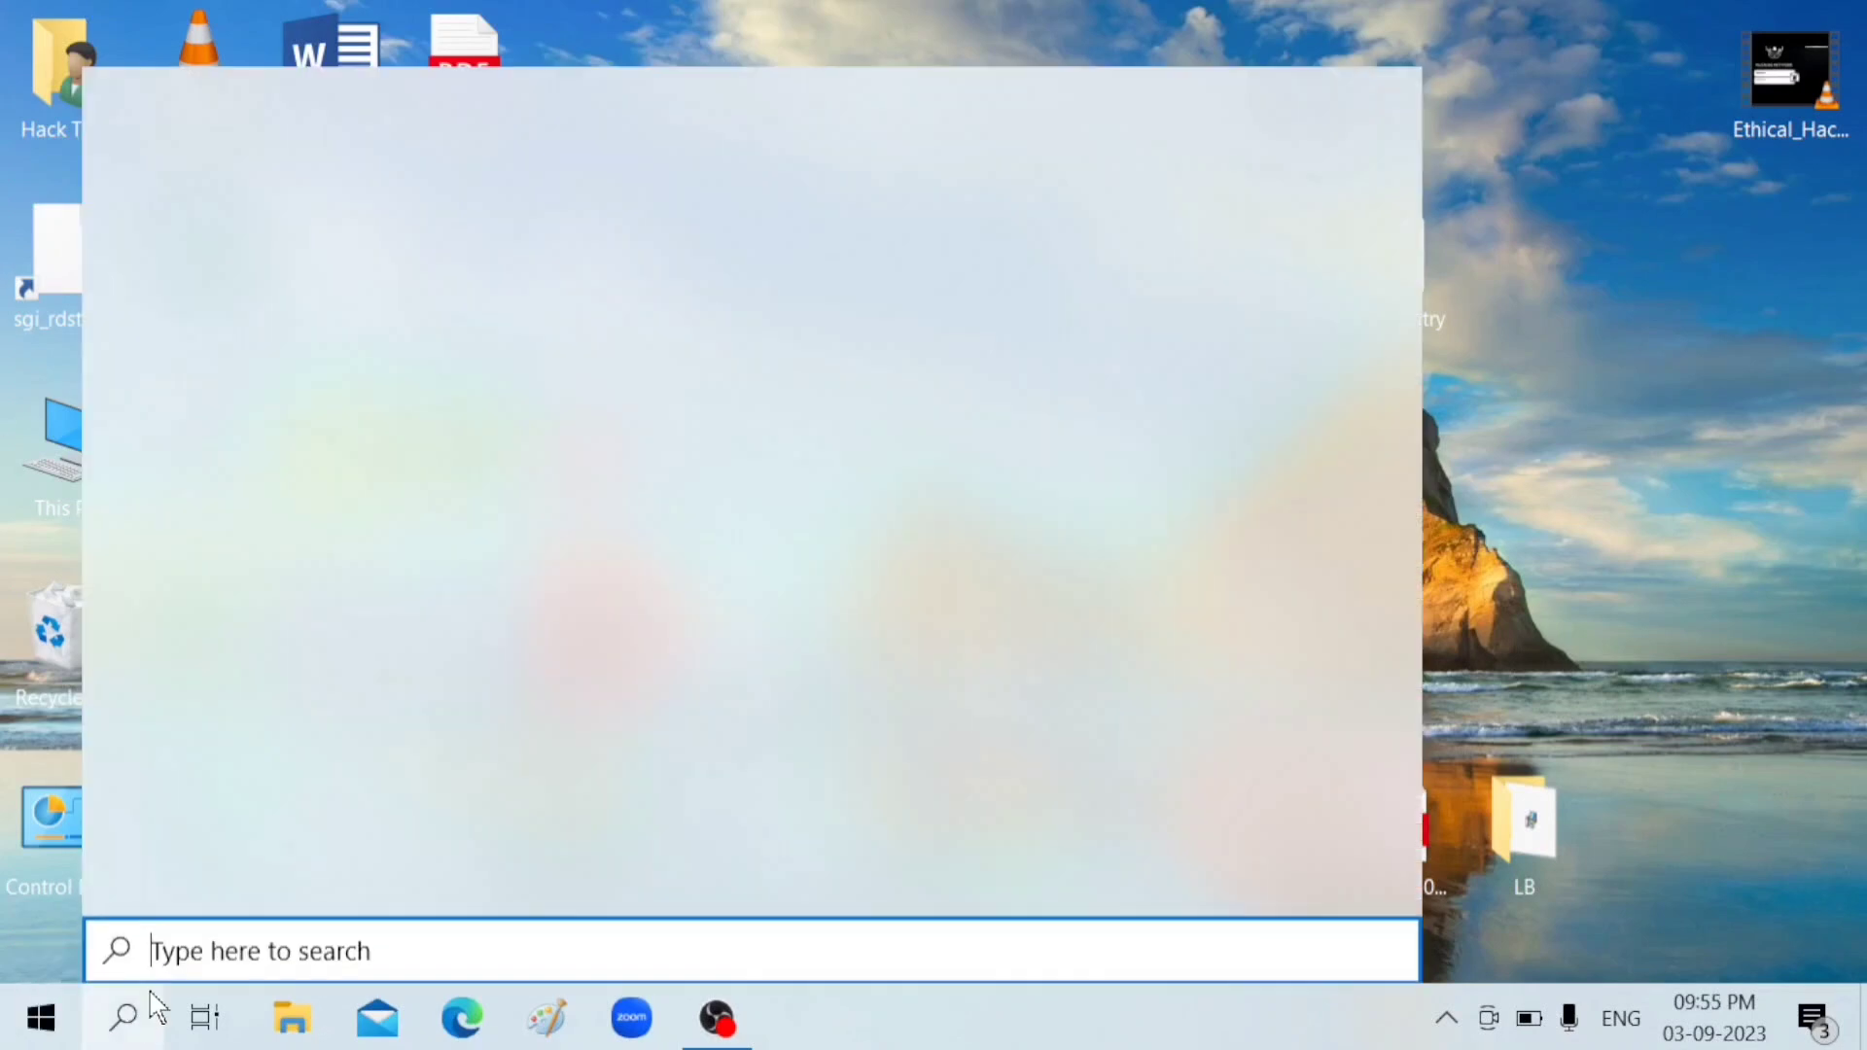
text(re)
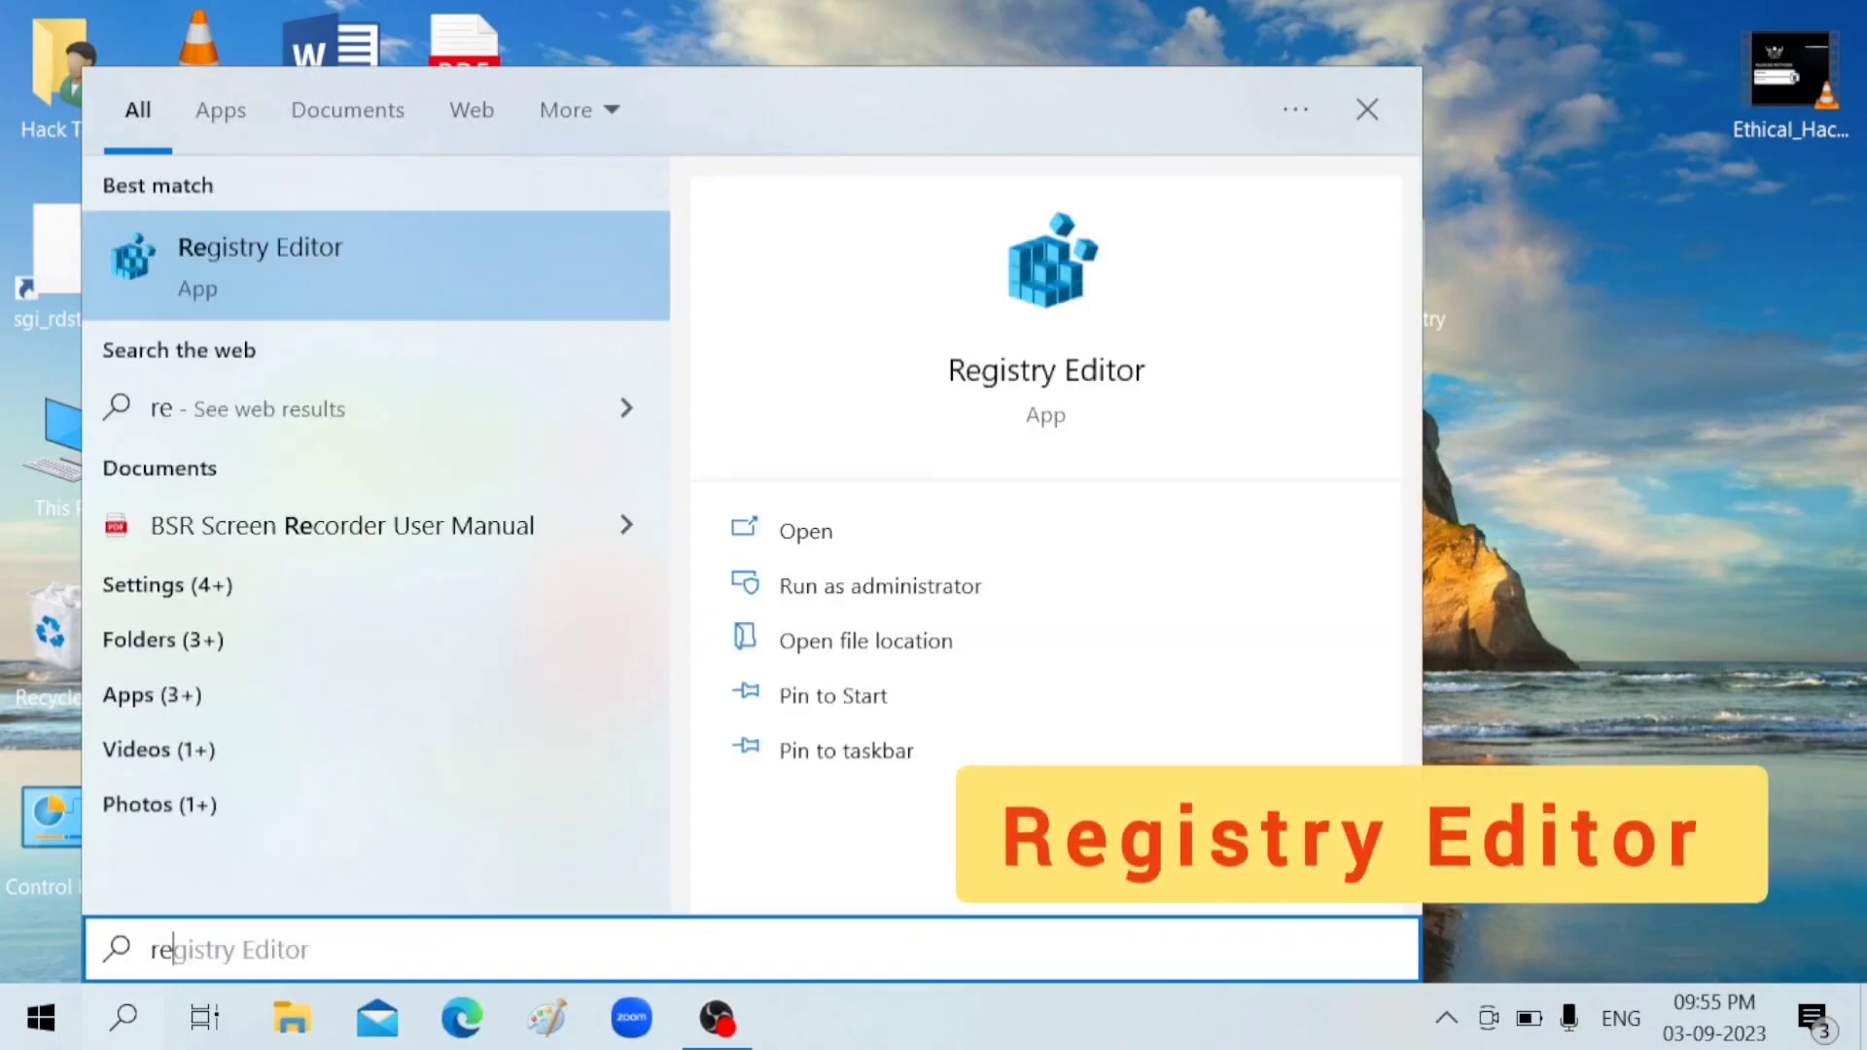
key(Tab)
key(shift+Tab)
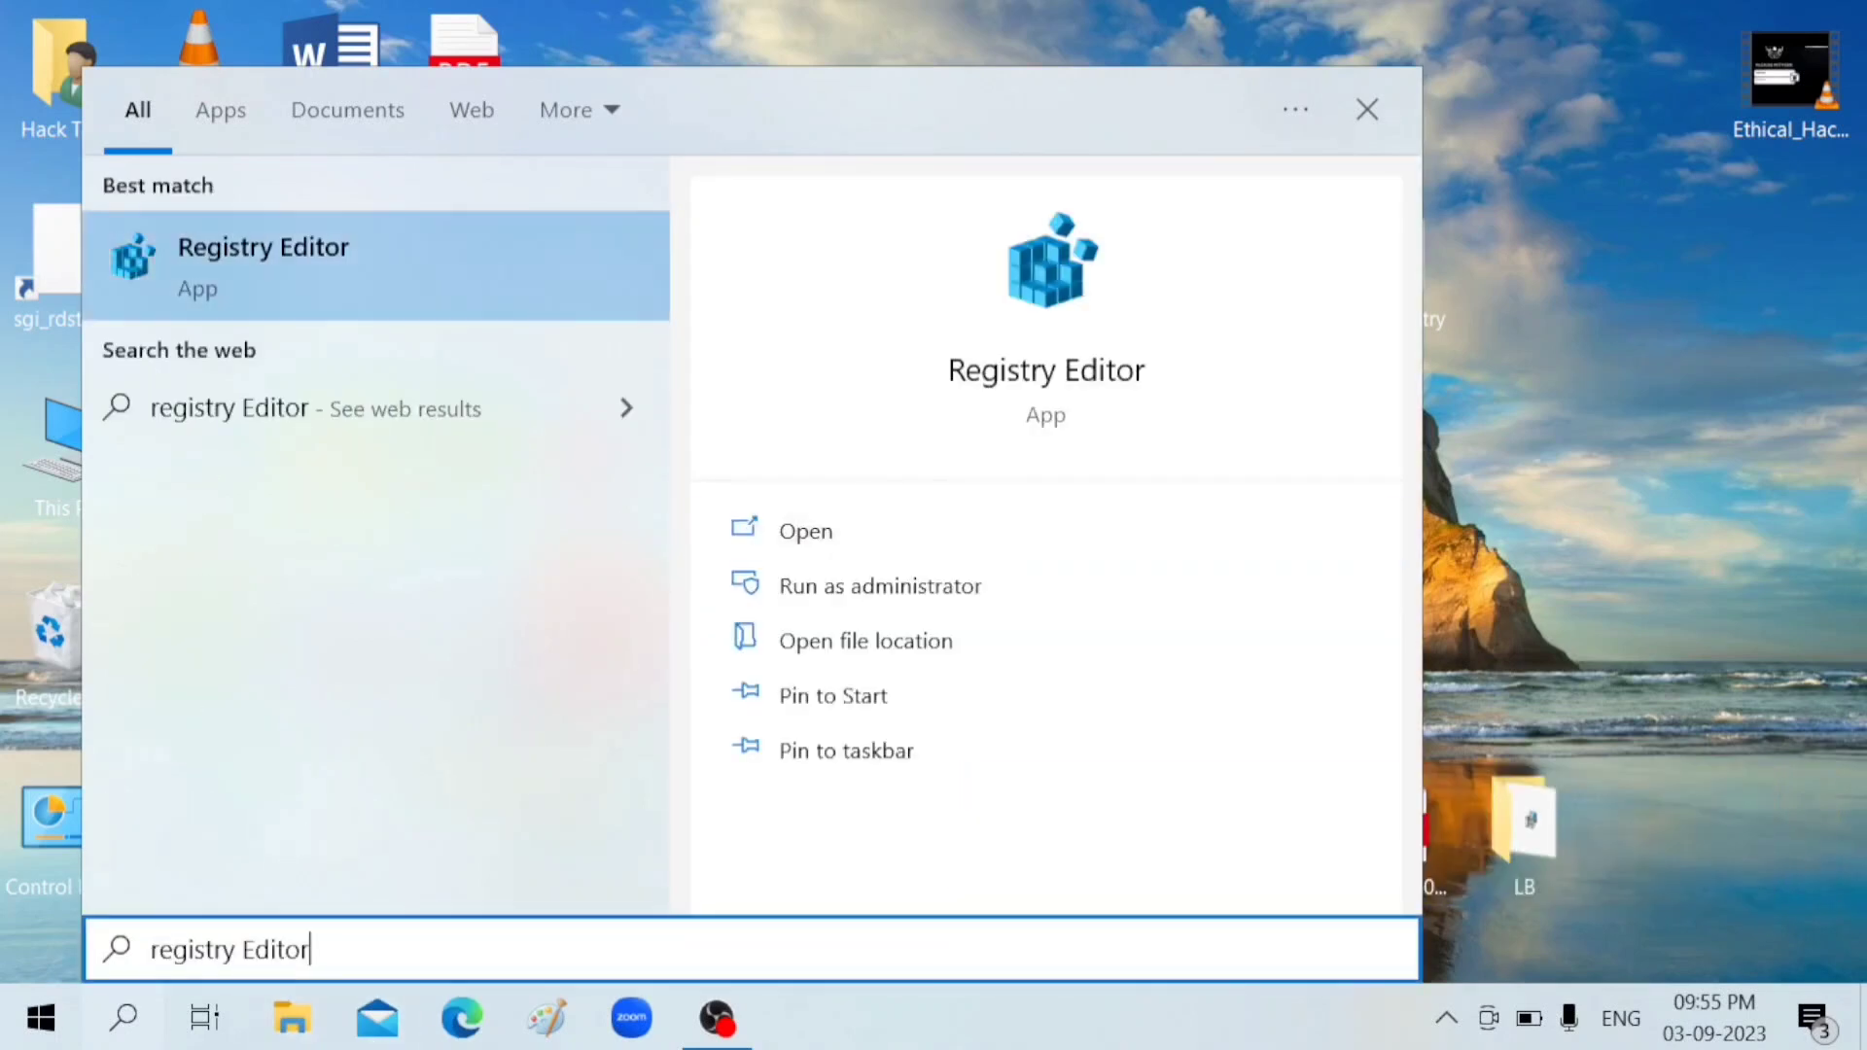
key(ctrl+a)
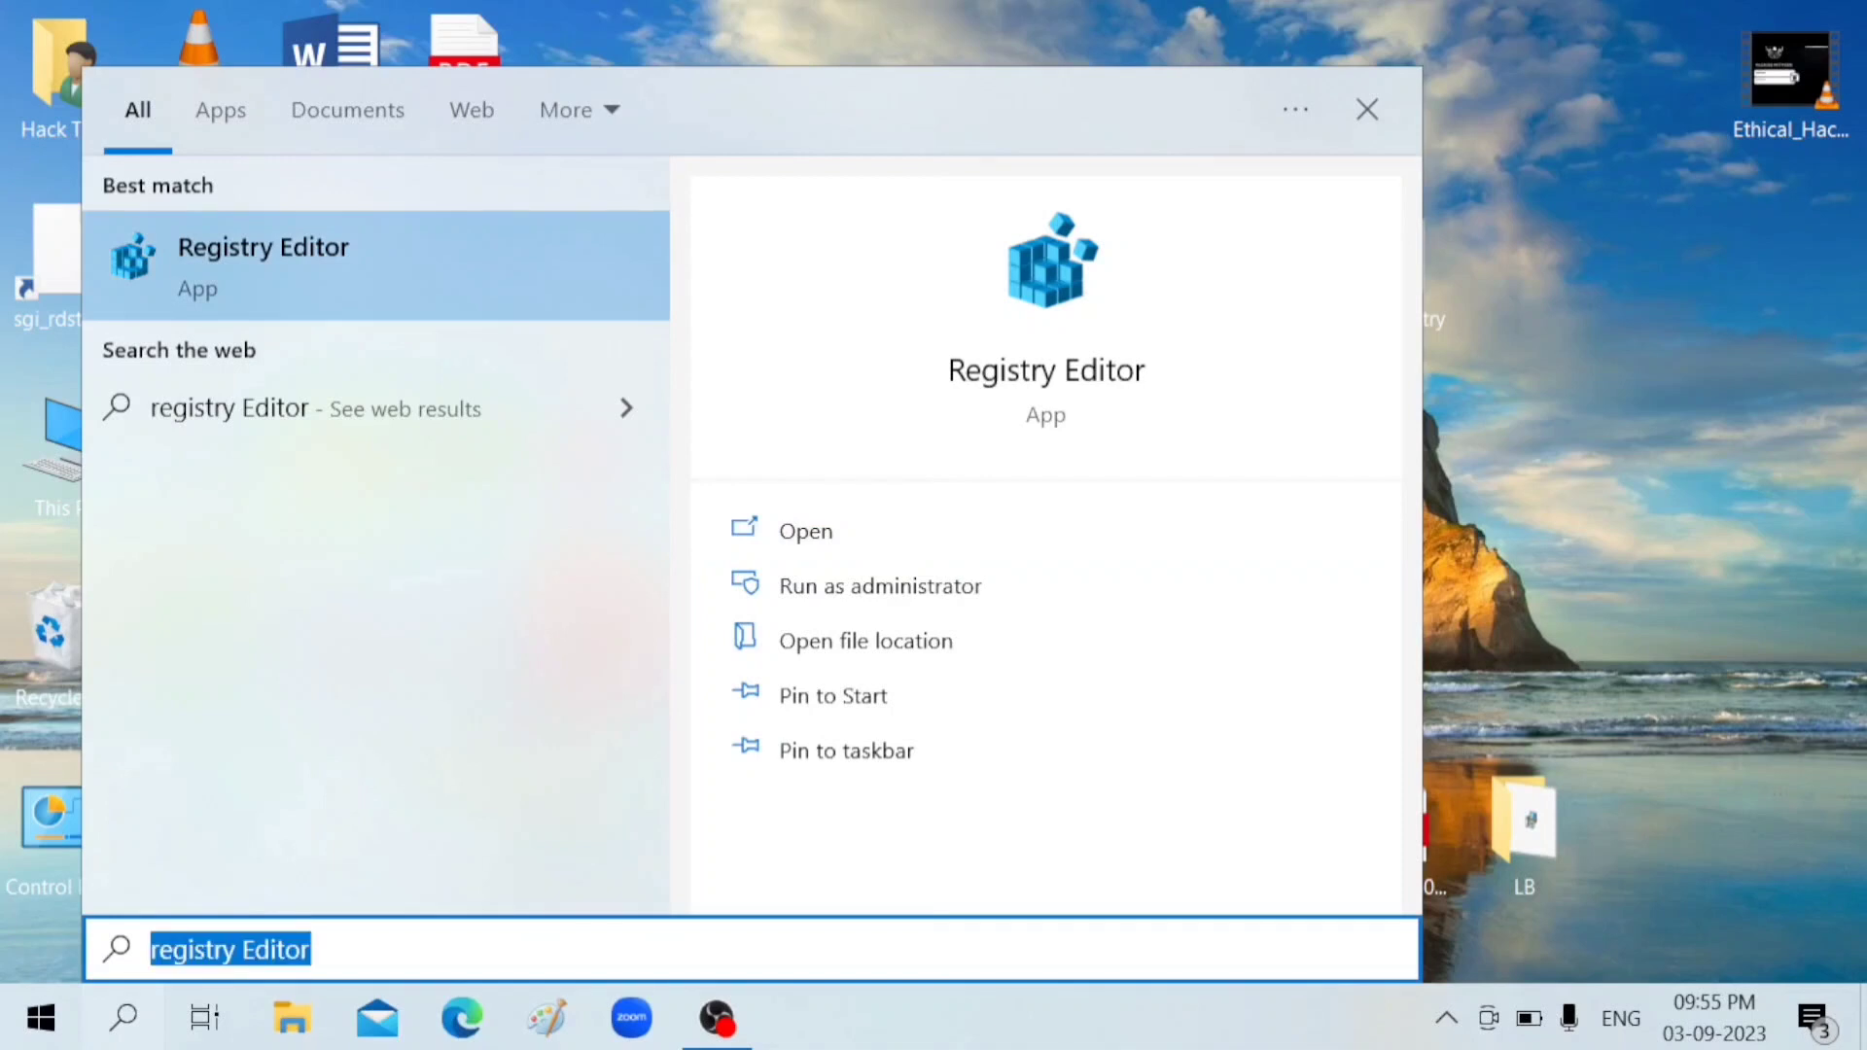
click(362, 245)
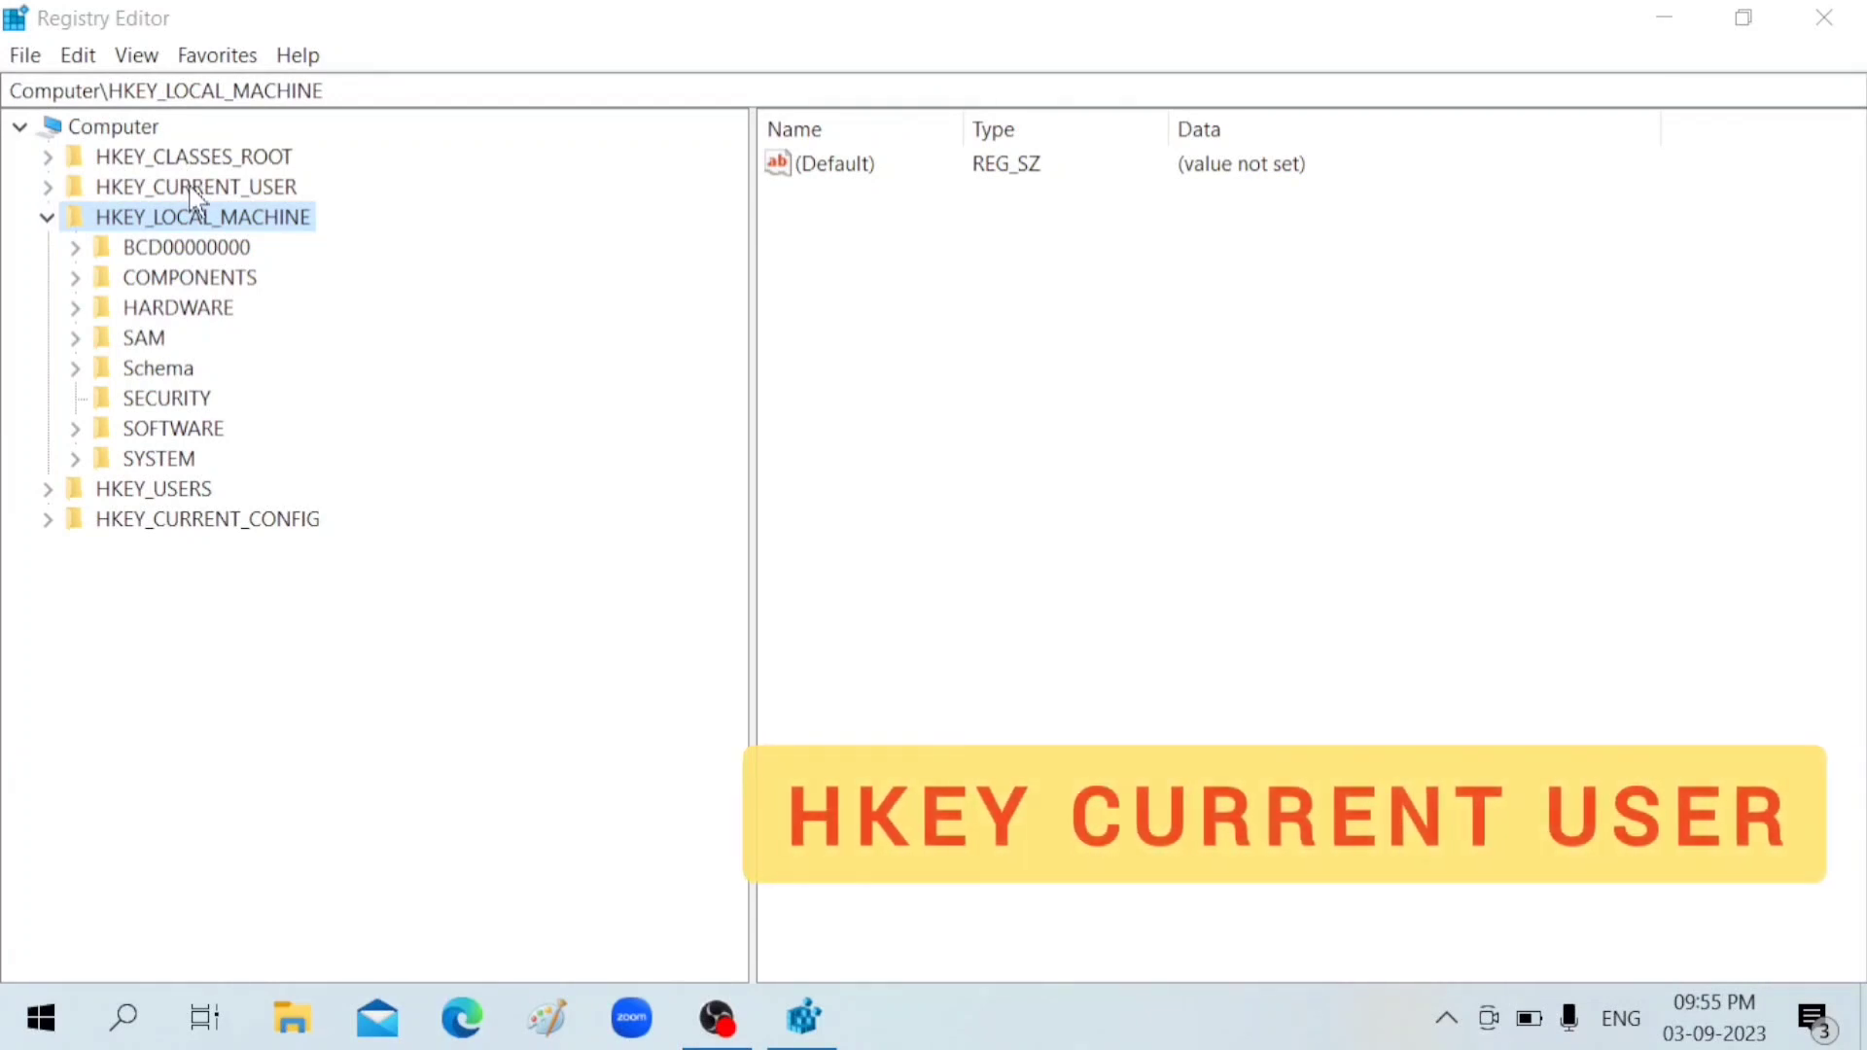
Step: Set the MouseHoverTime value to 10 in the registry key HKEY_CURRENT_USER\Control Panel\Mouse
double_click(198, 188)
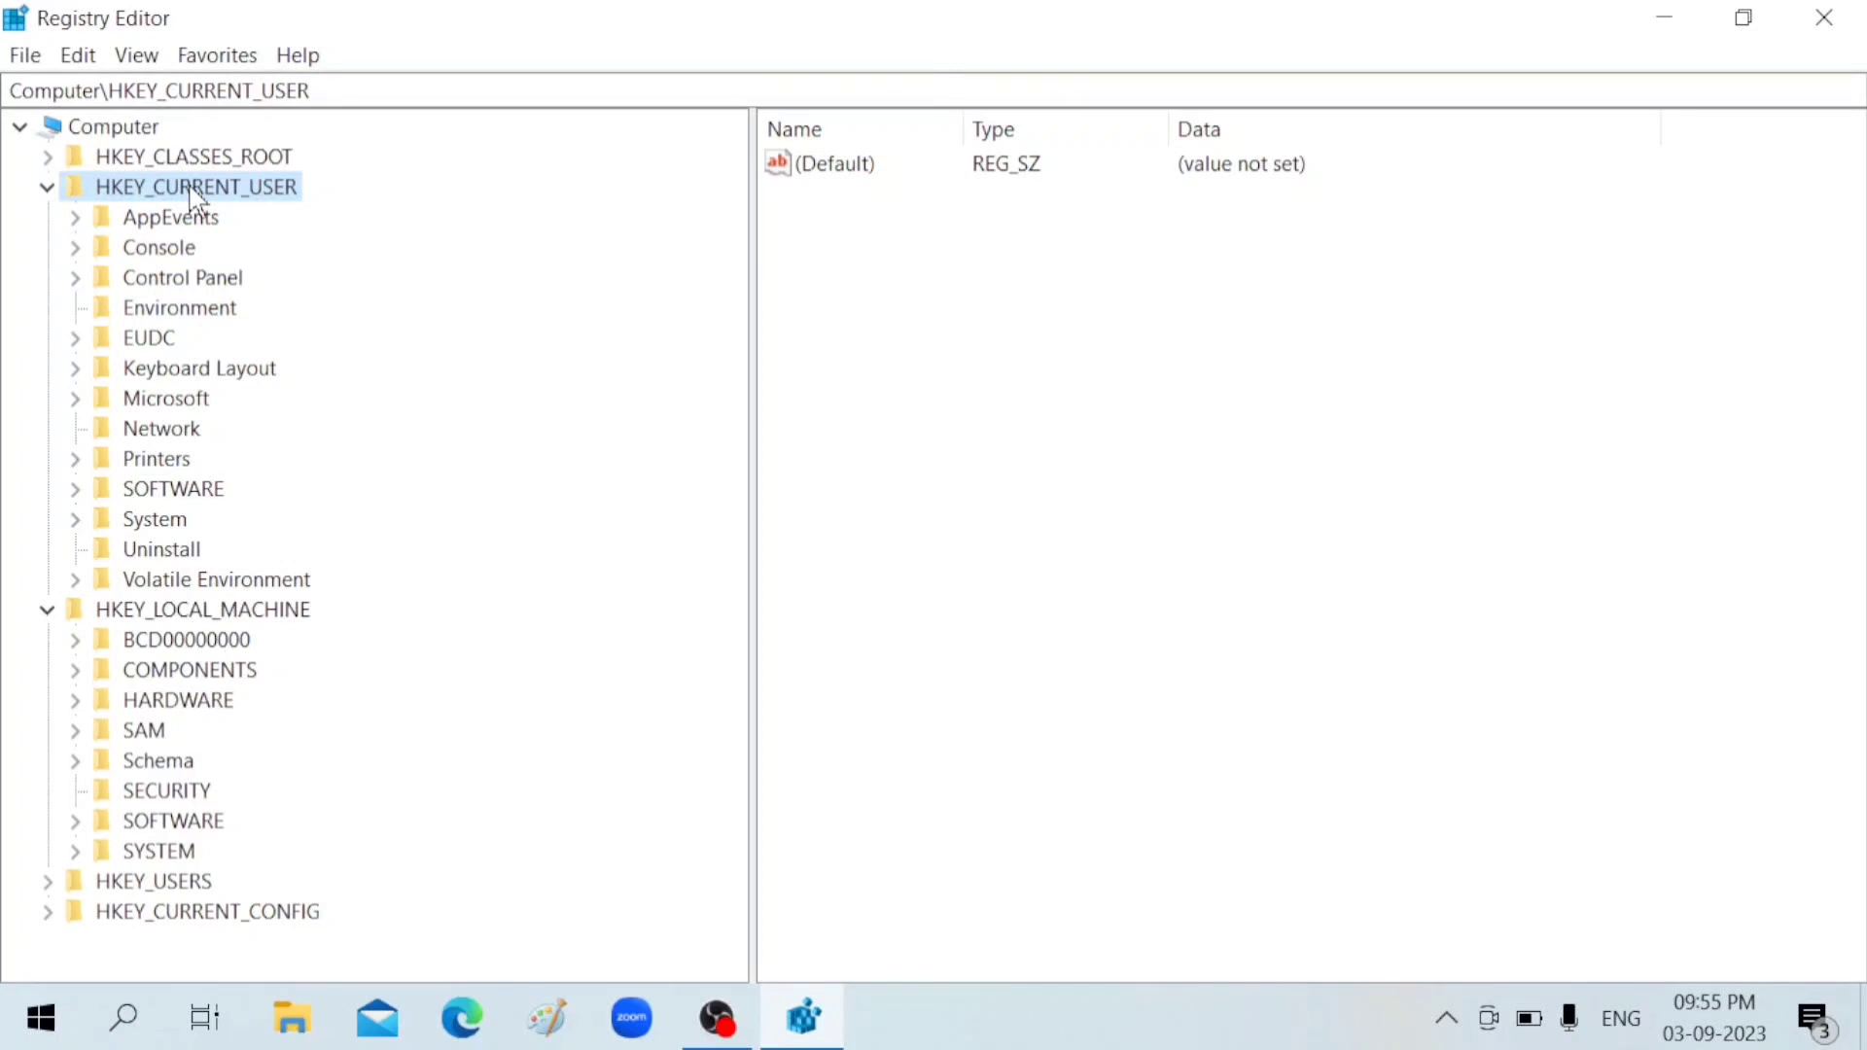
double_click(202, 281)
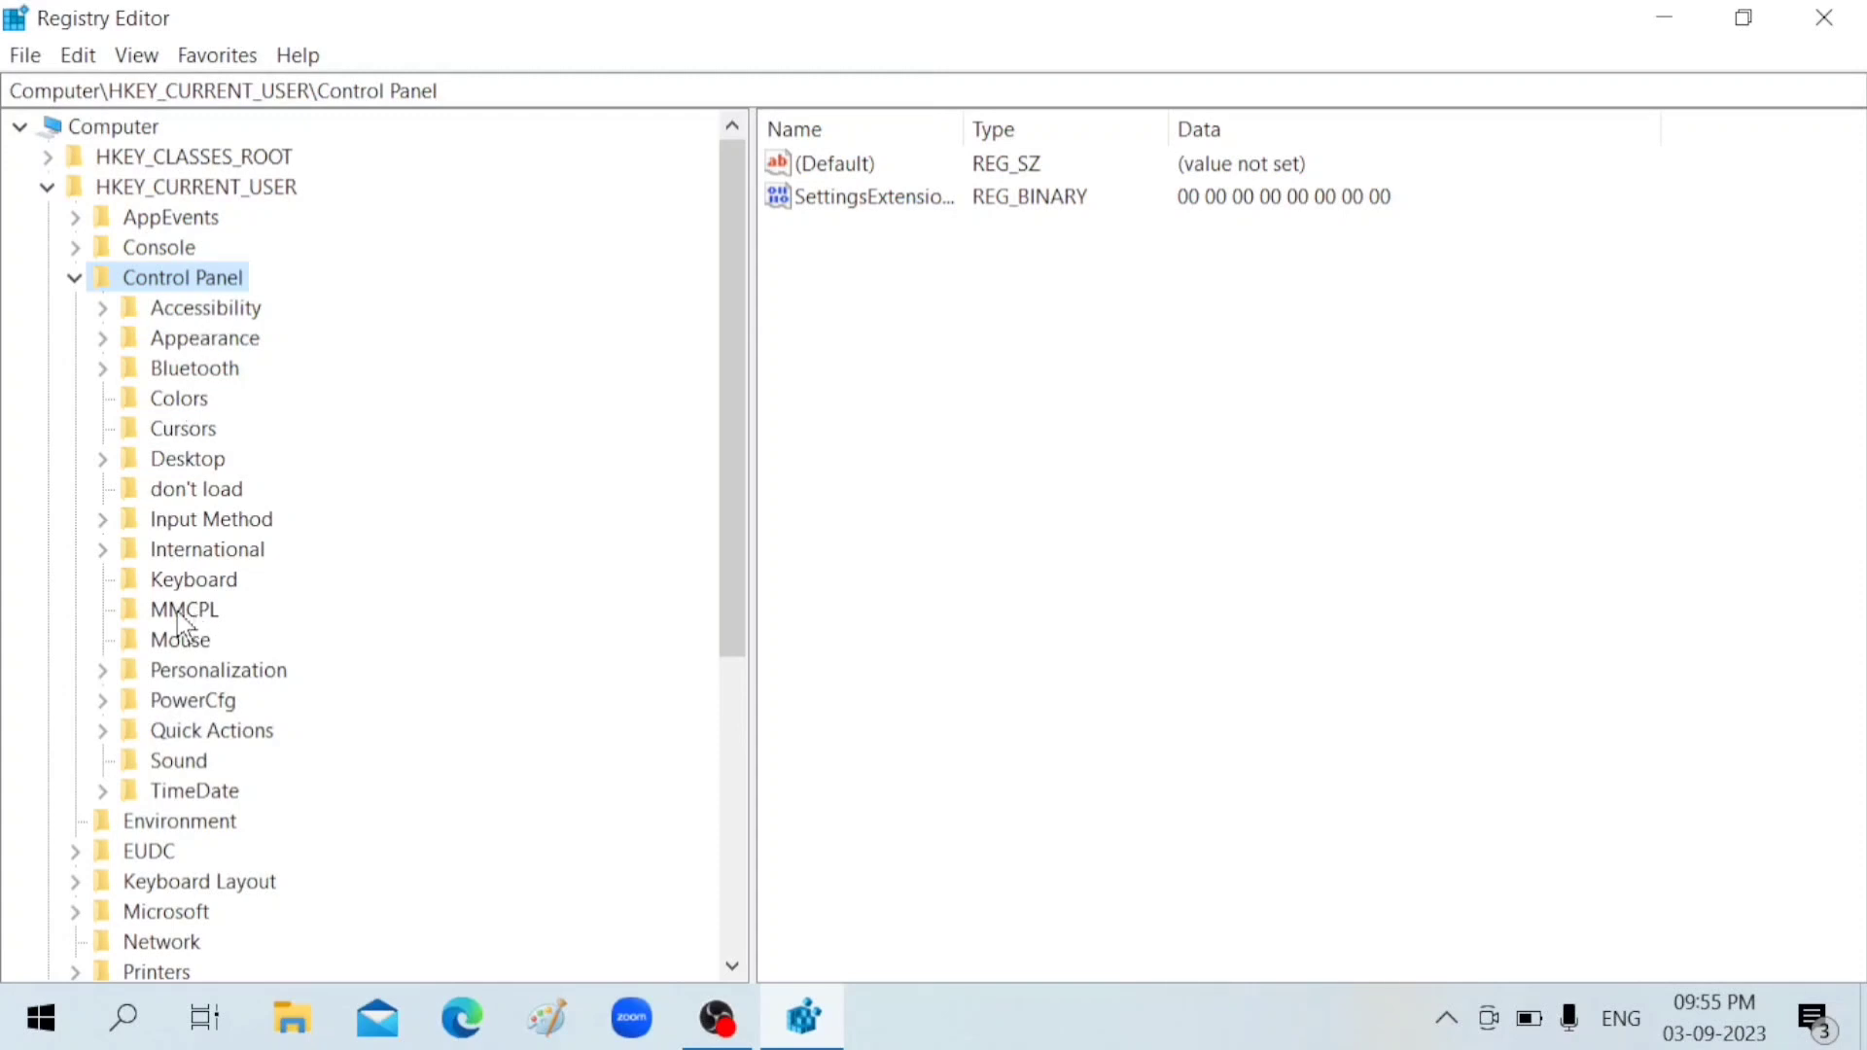
click(176, 645)
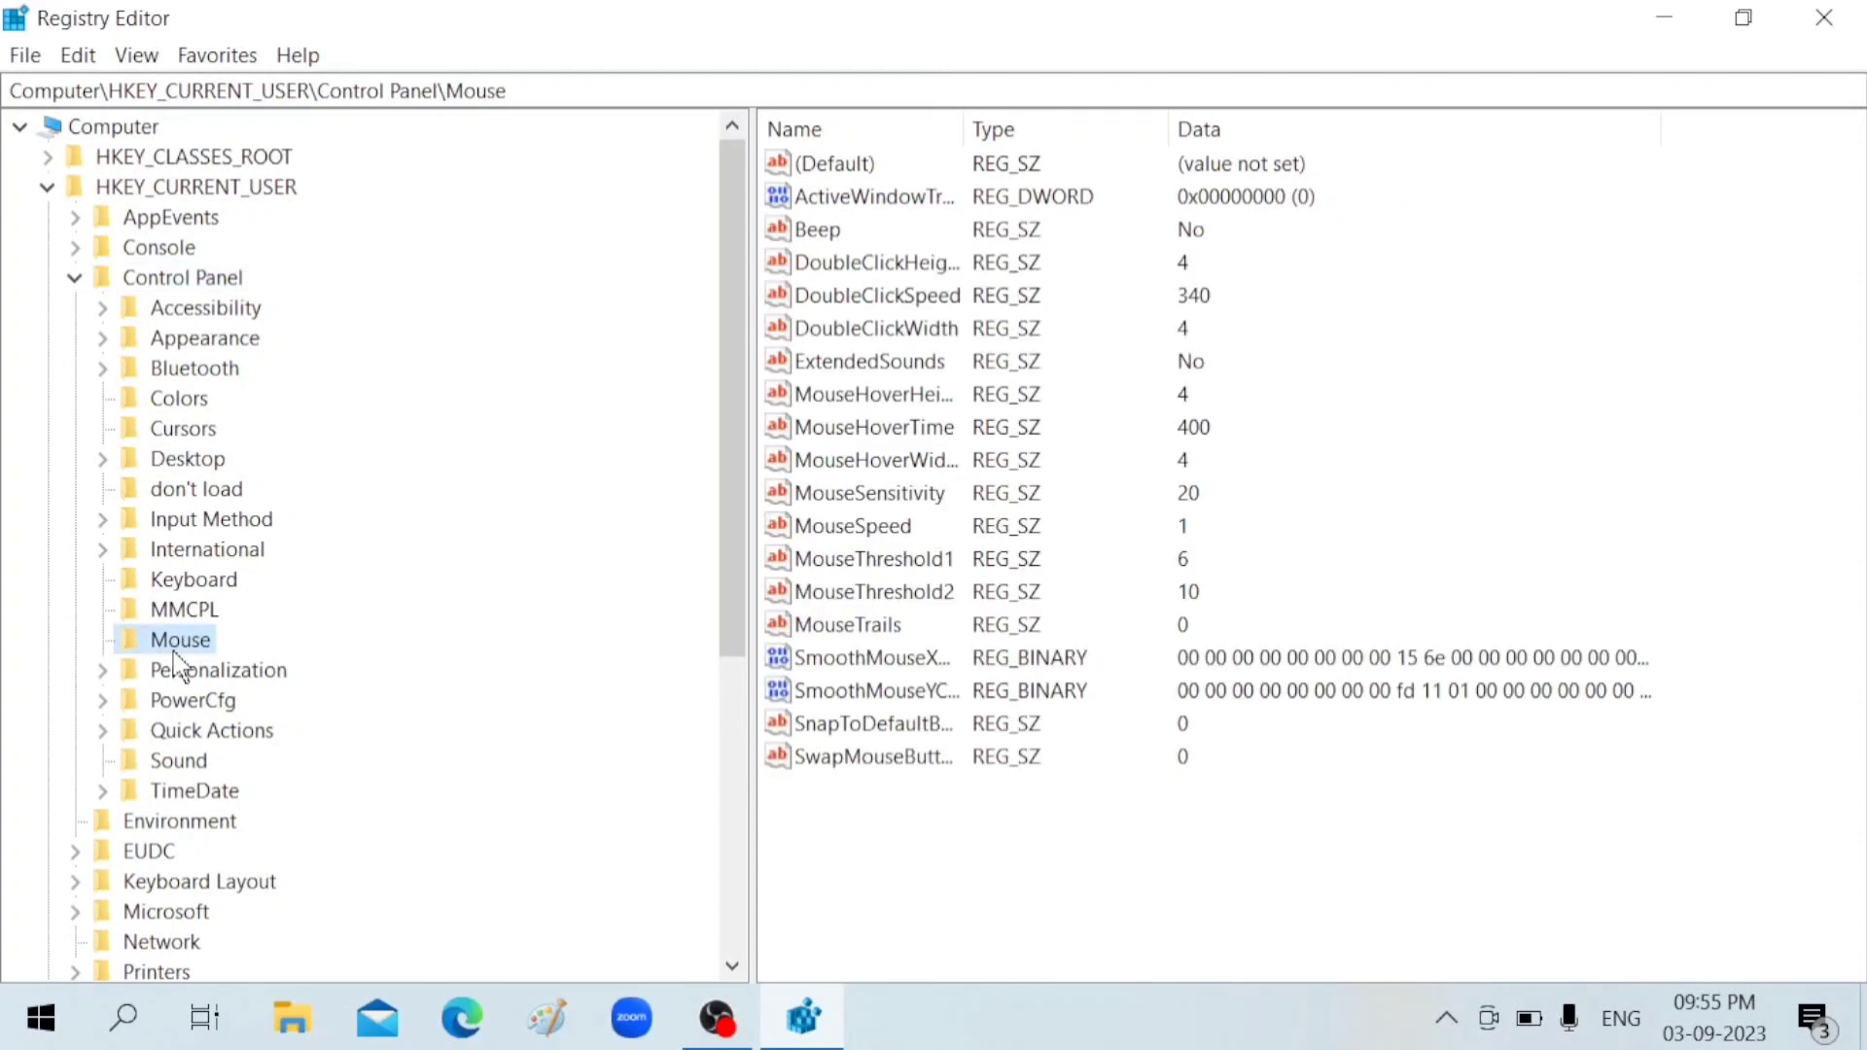
double_click(846, 431)
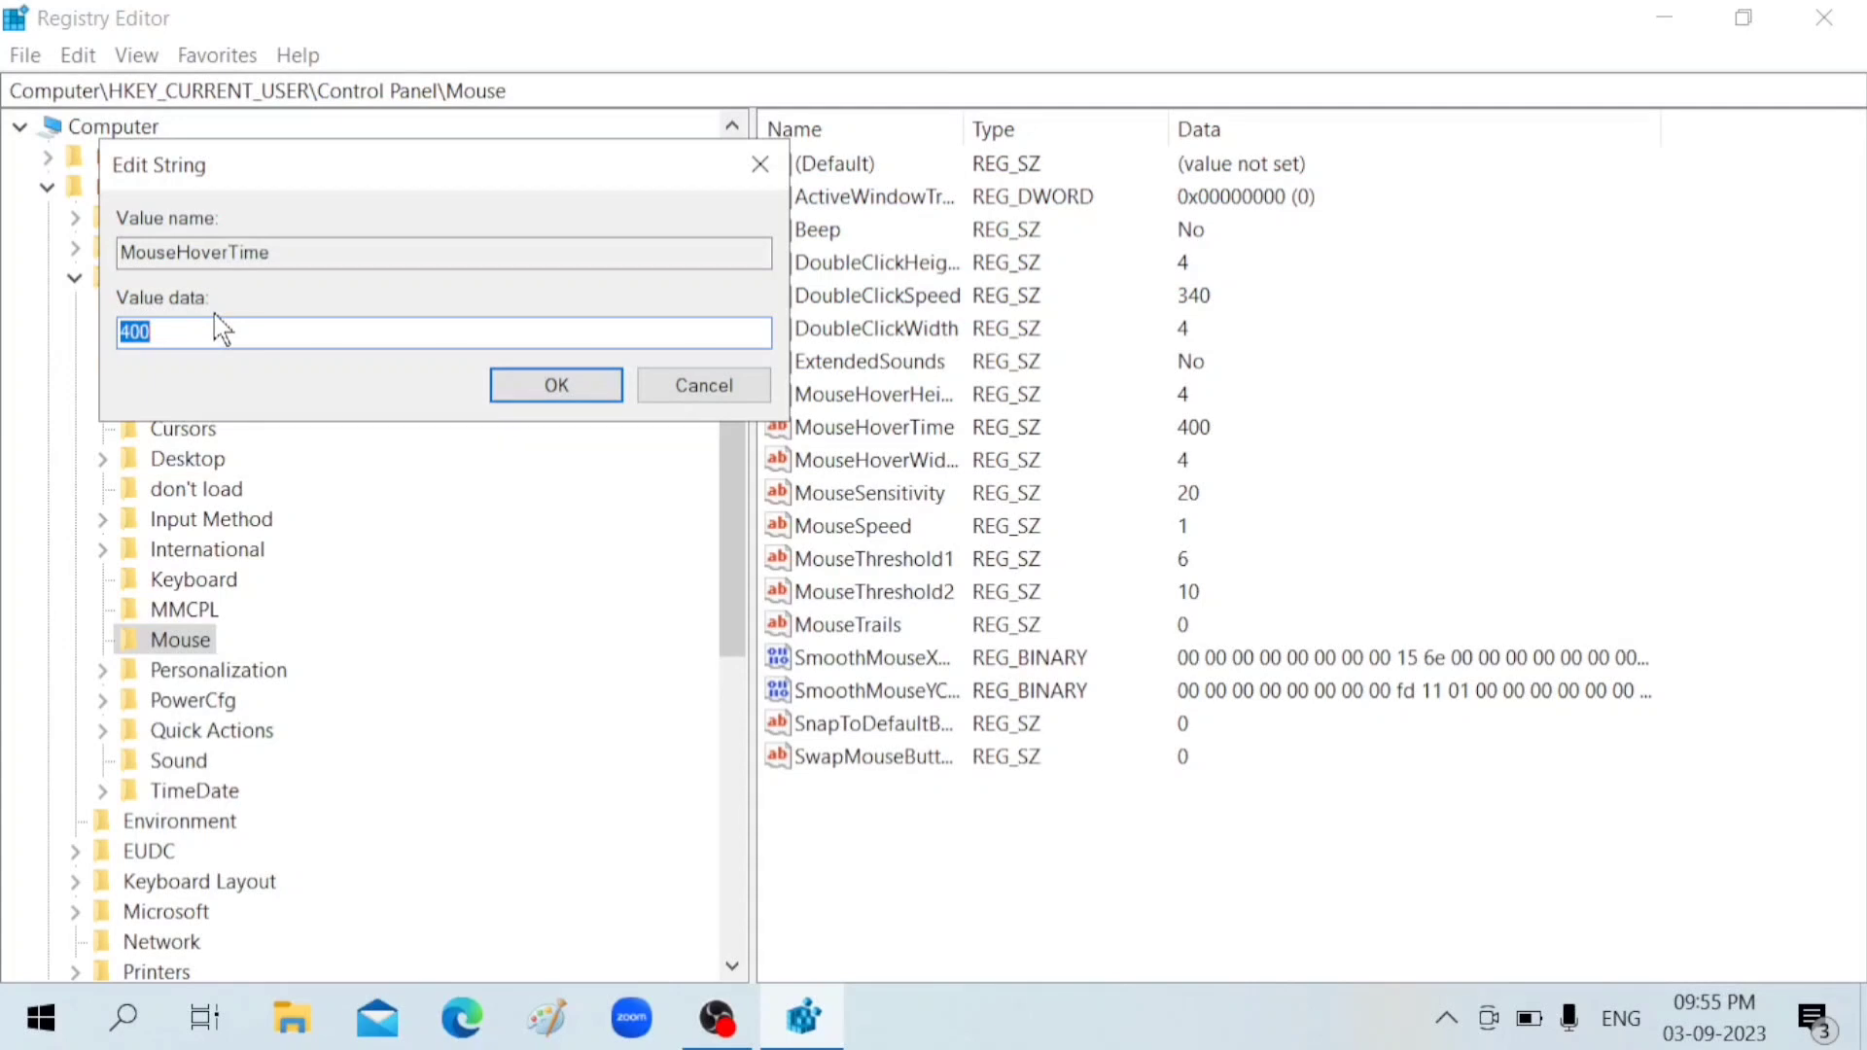
text(10)
click(542, 385)
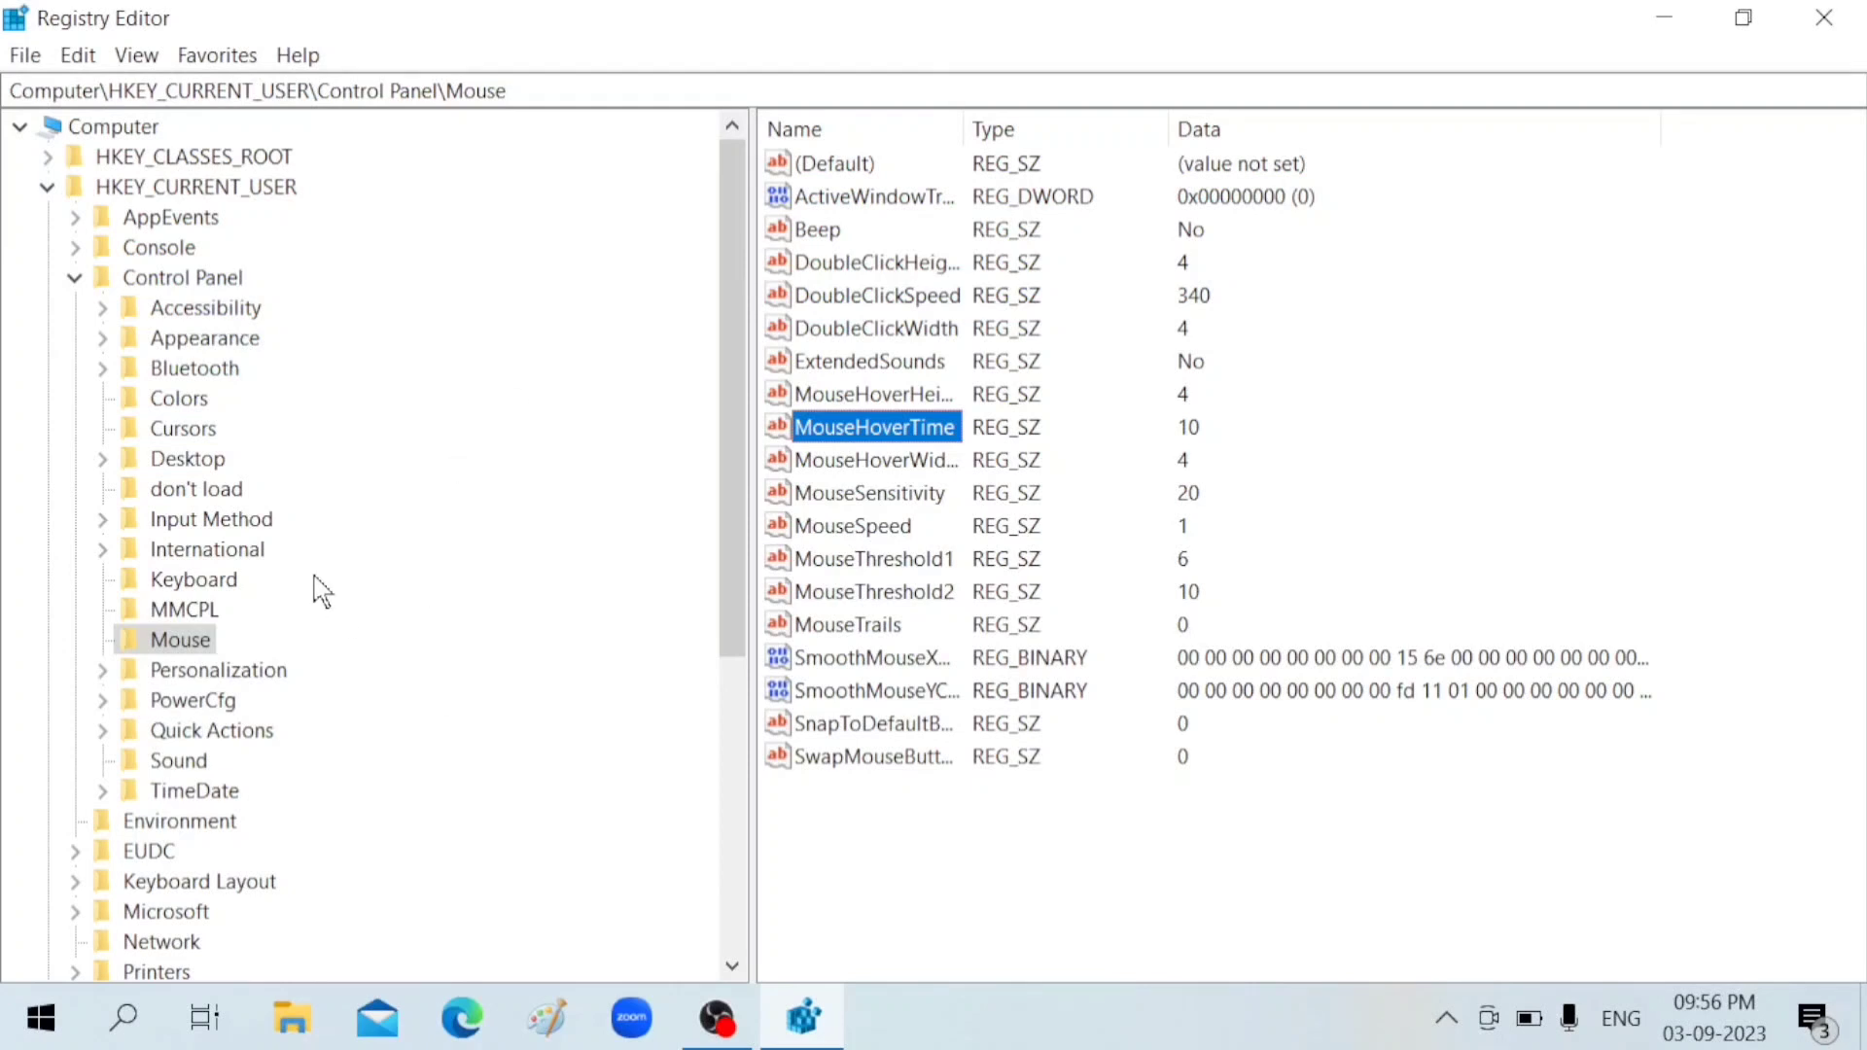
Step: Set the MenuShowDelay value to 10 in the registry key HKEY_CURRENT_USER\Control Panel\Desktop
click(220, 471)
double_click(218, 473)
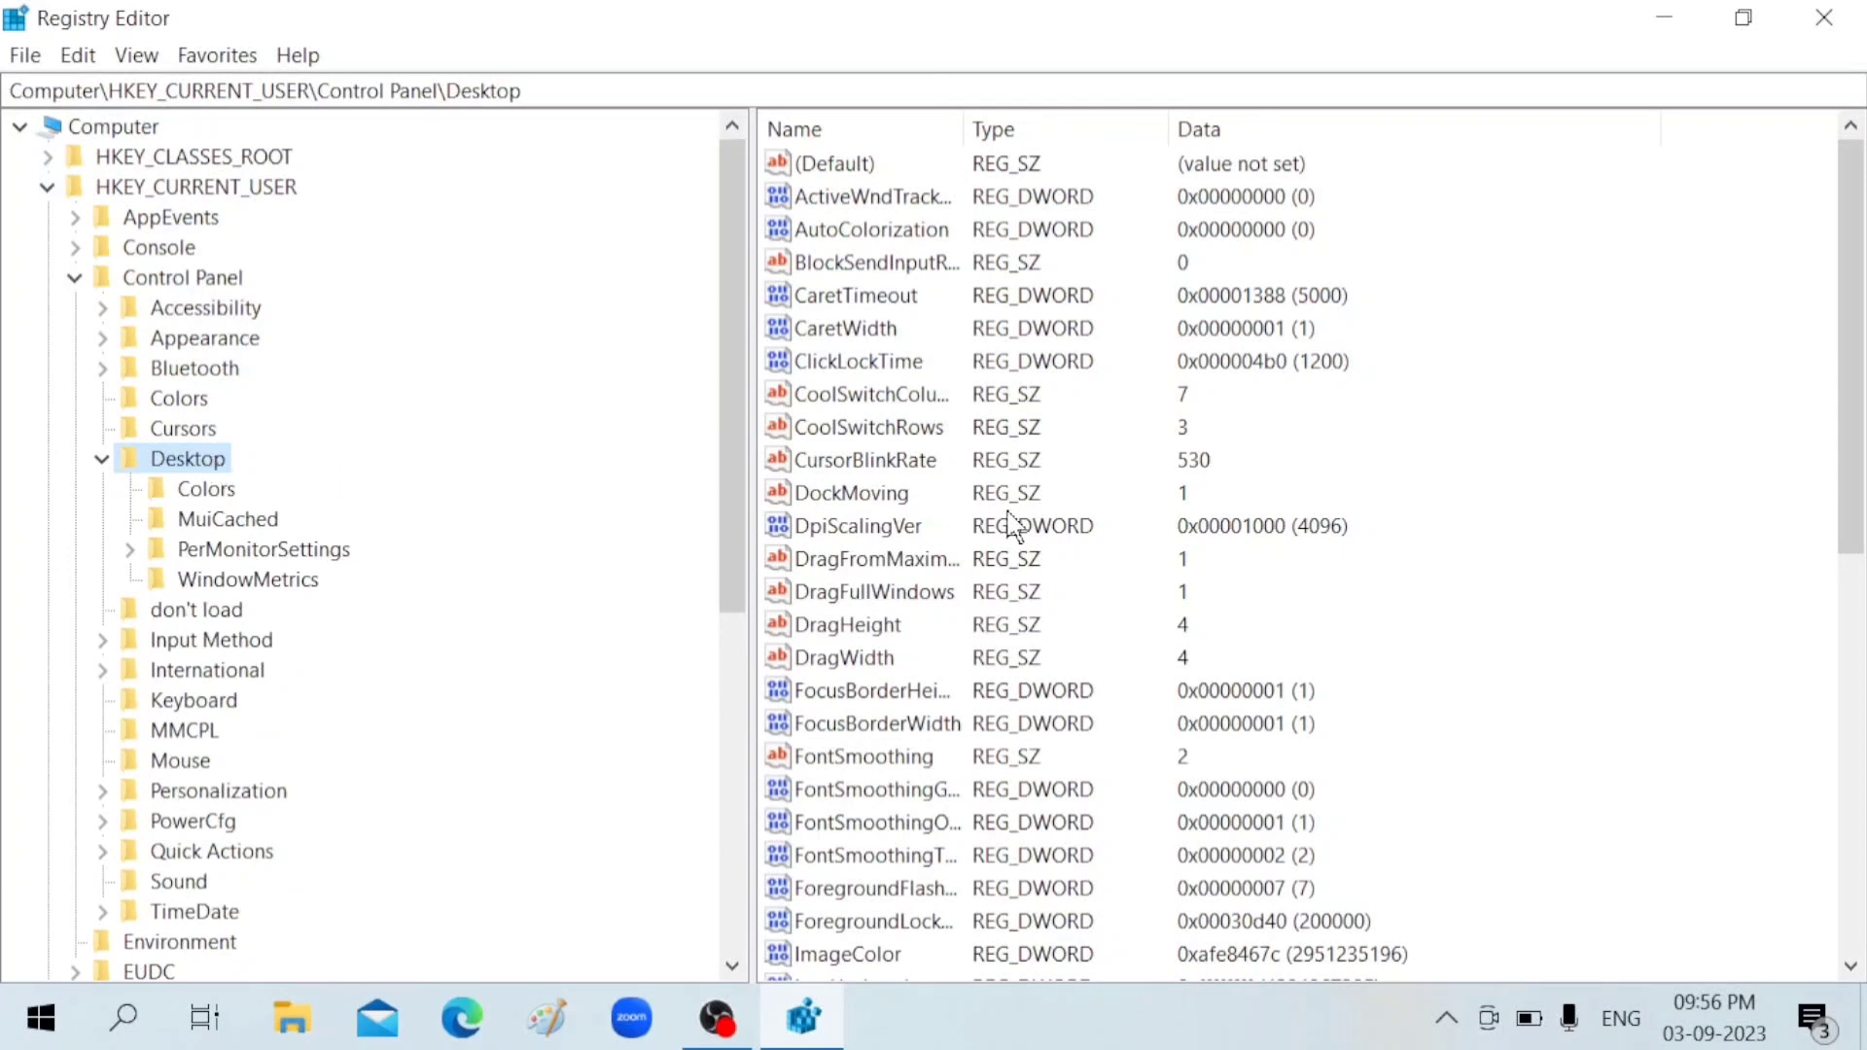
click(901, 493)
key(m)
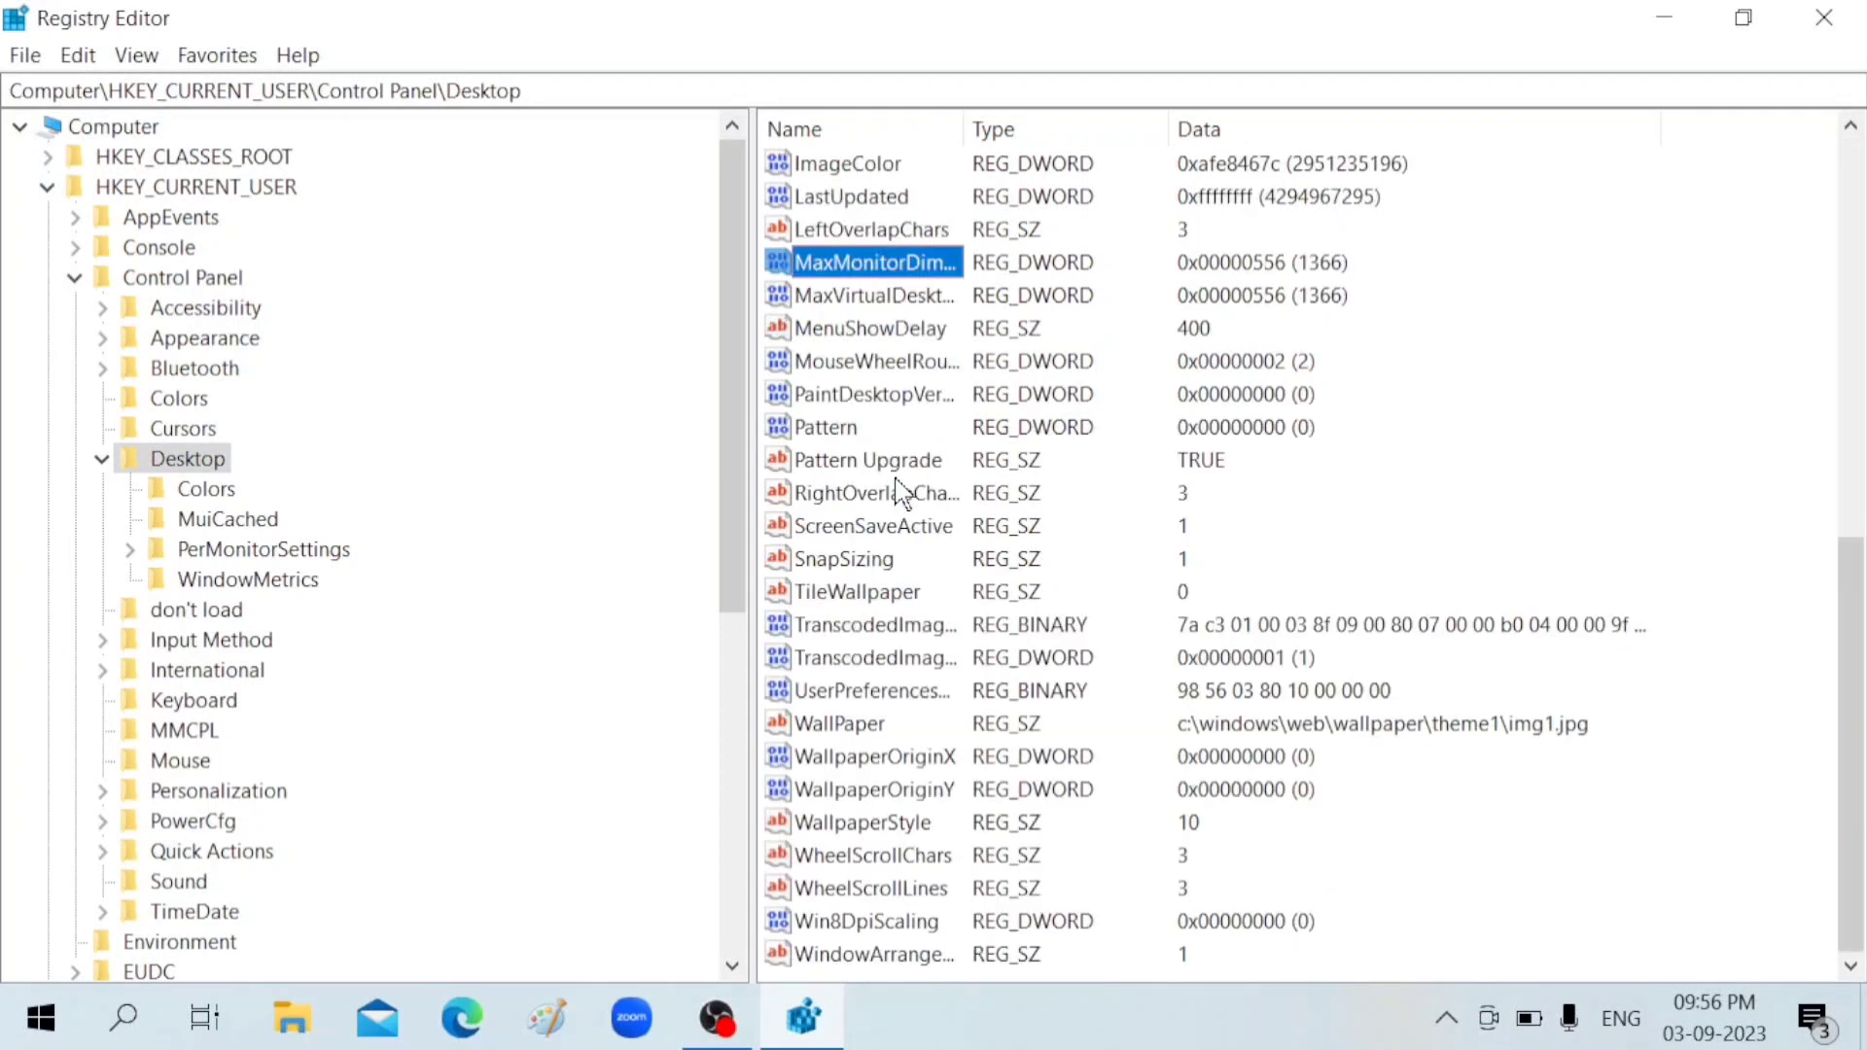
key(m)
key(m)
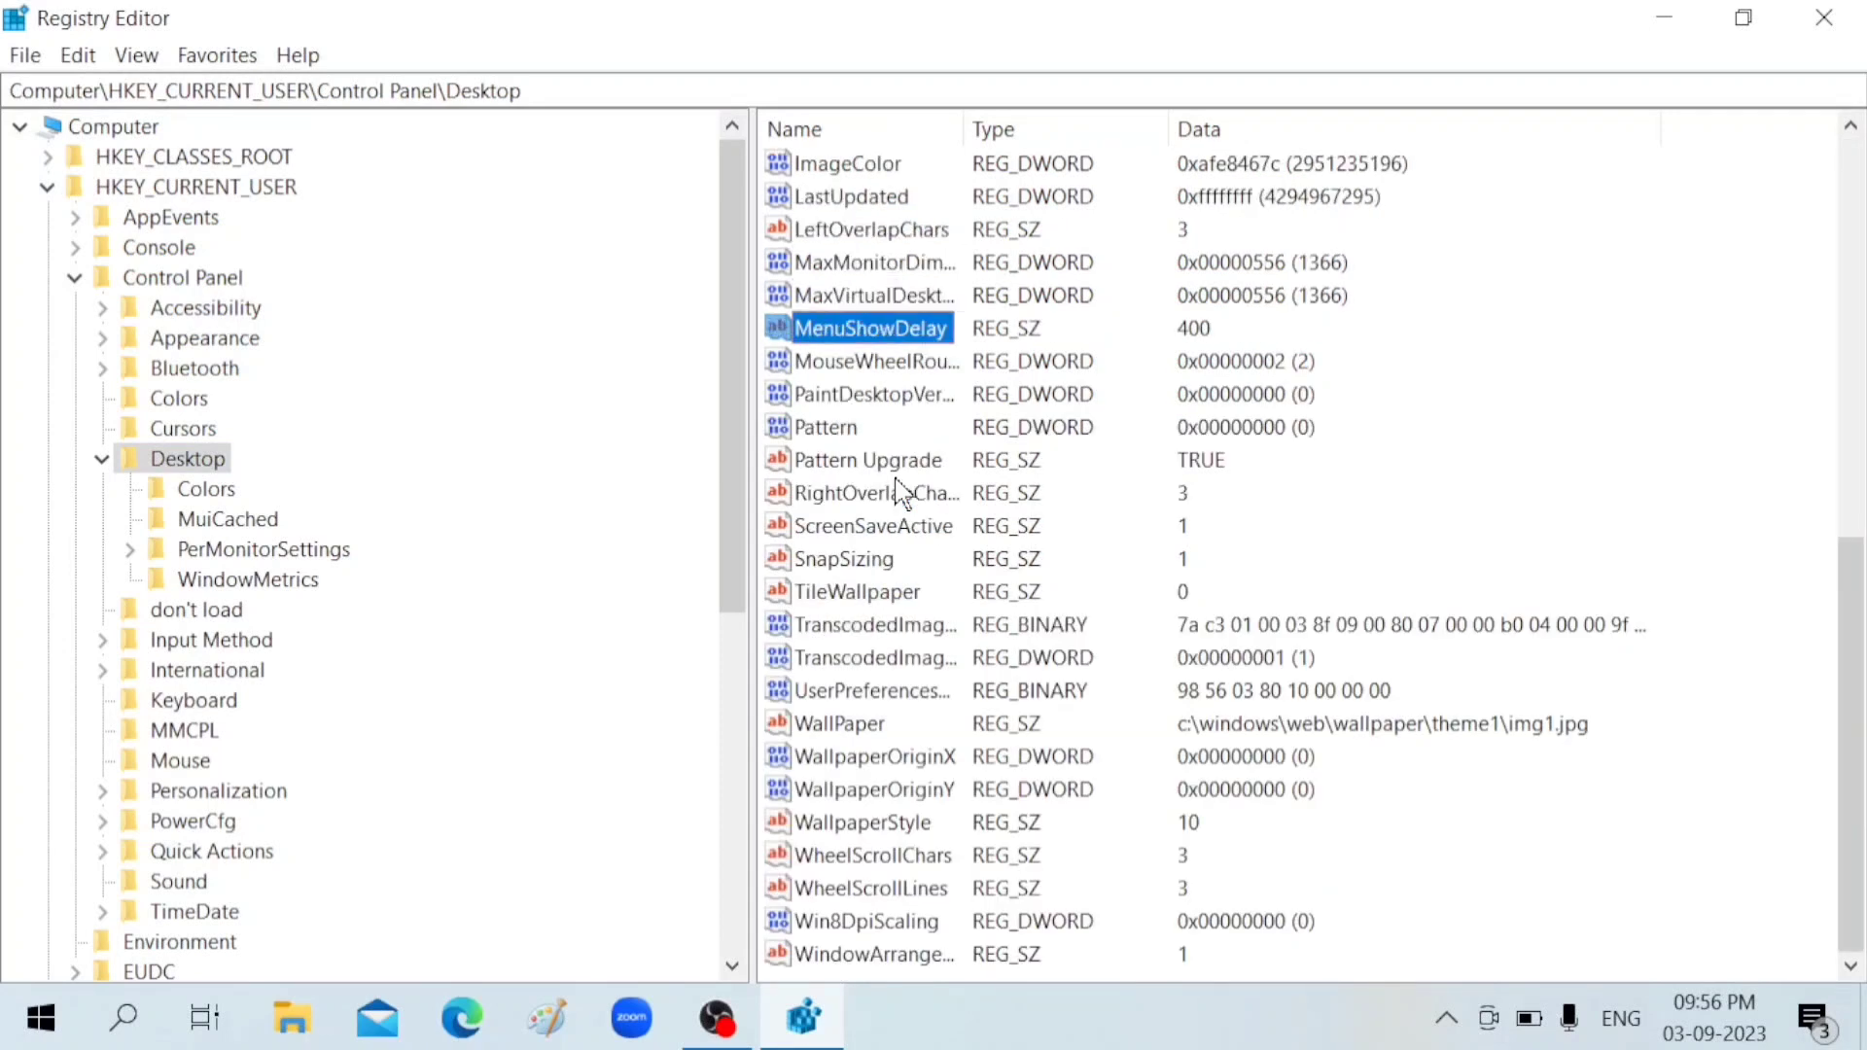
double_click(944, 331)
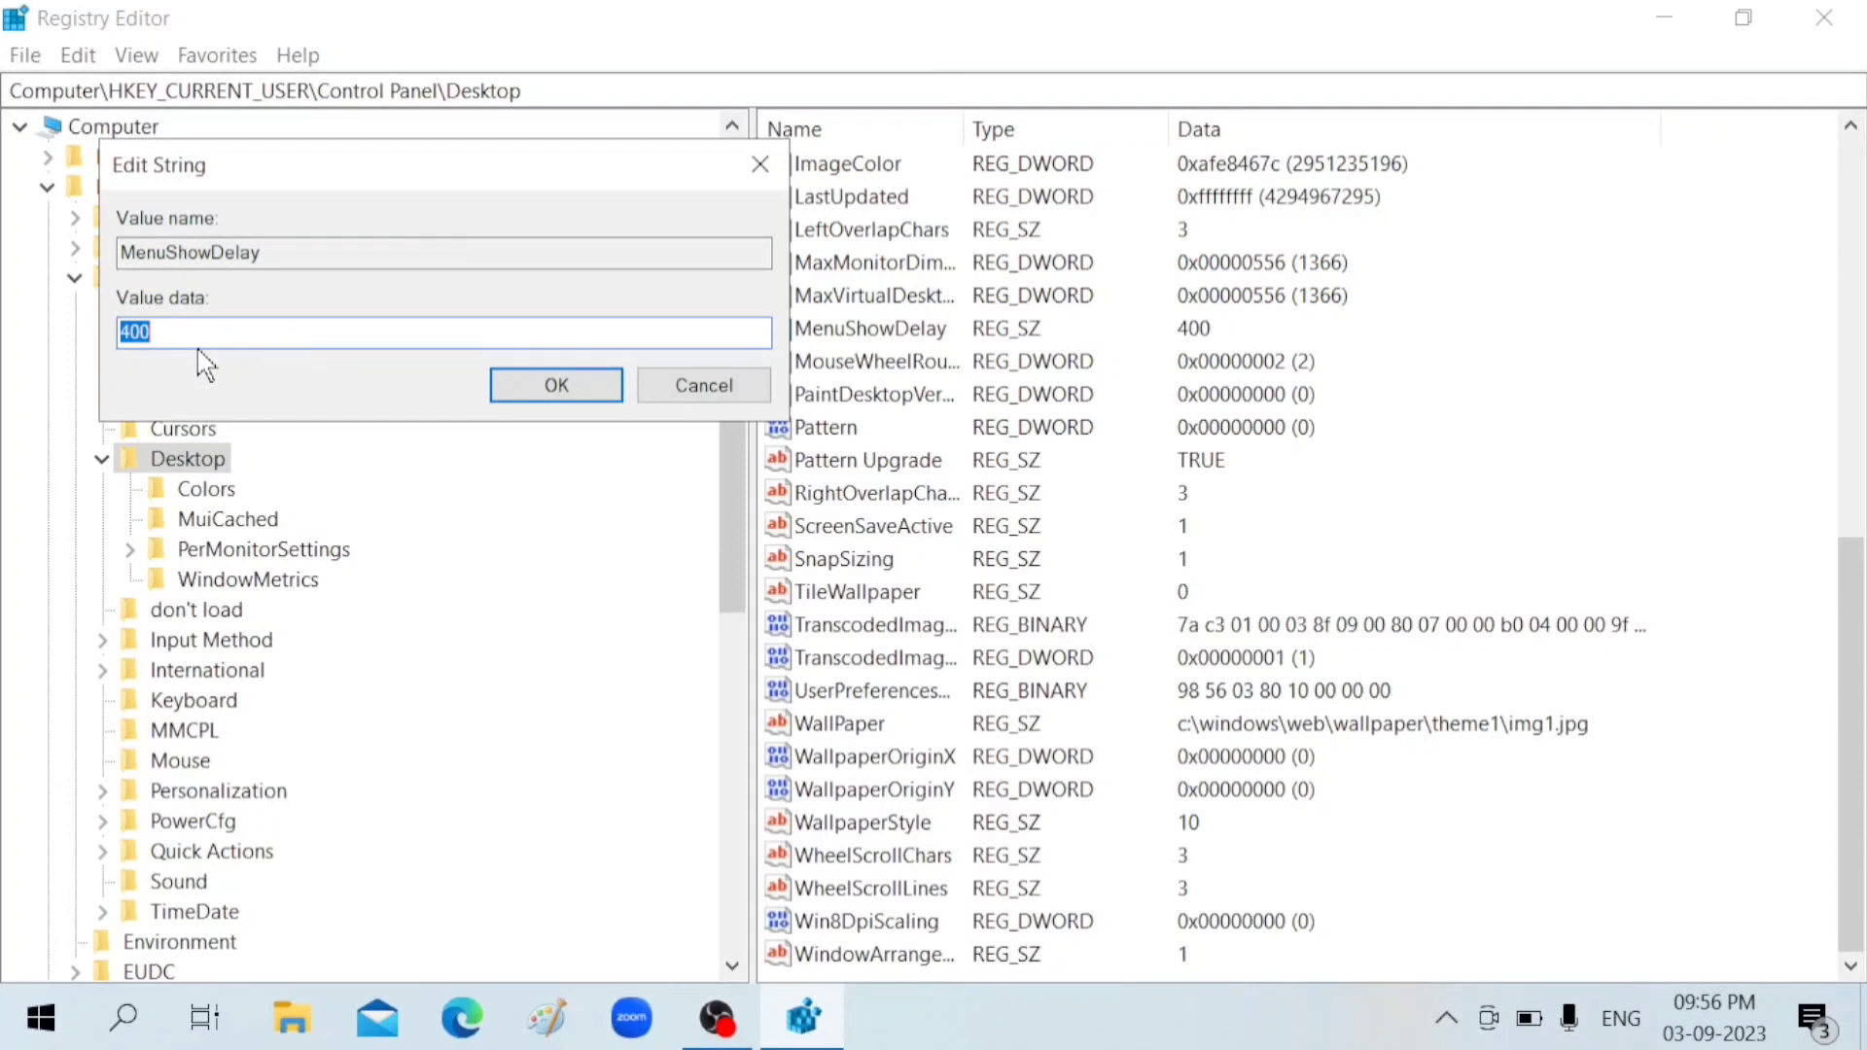
text(10)
click(599, 386)
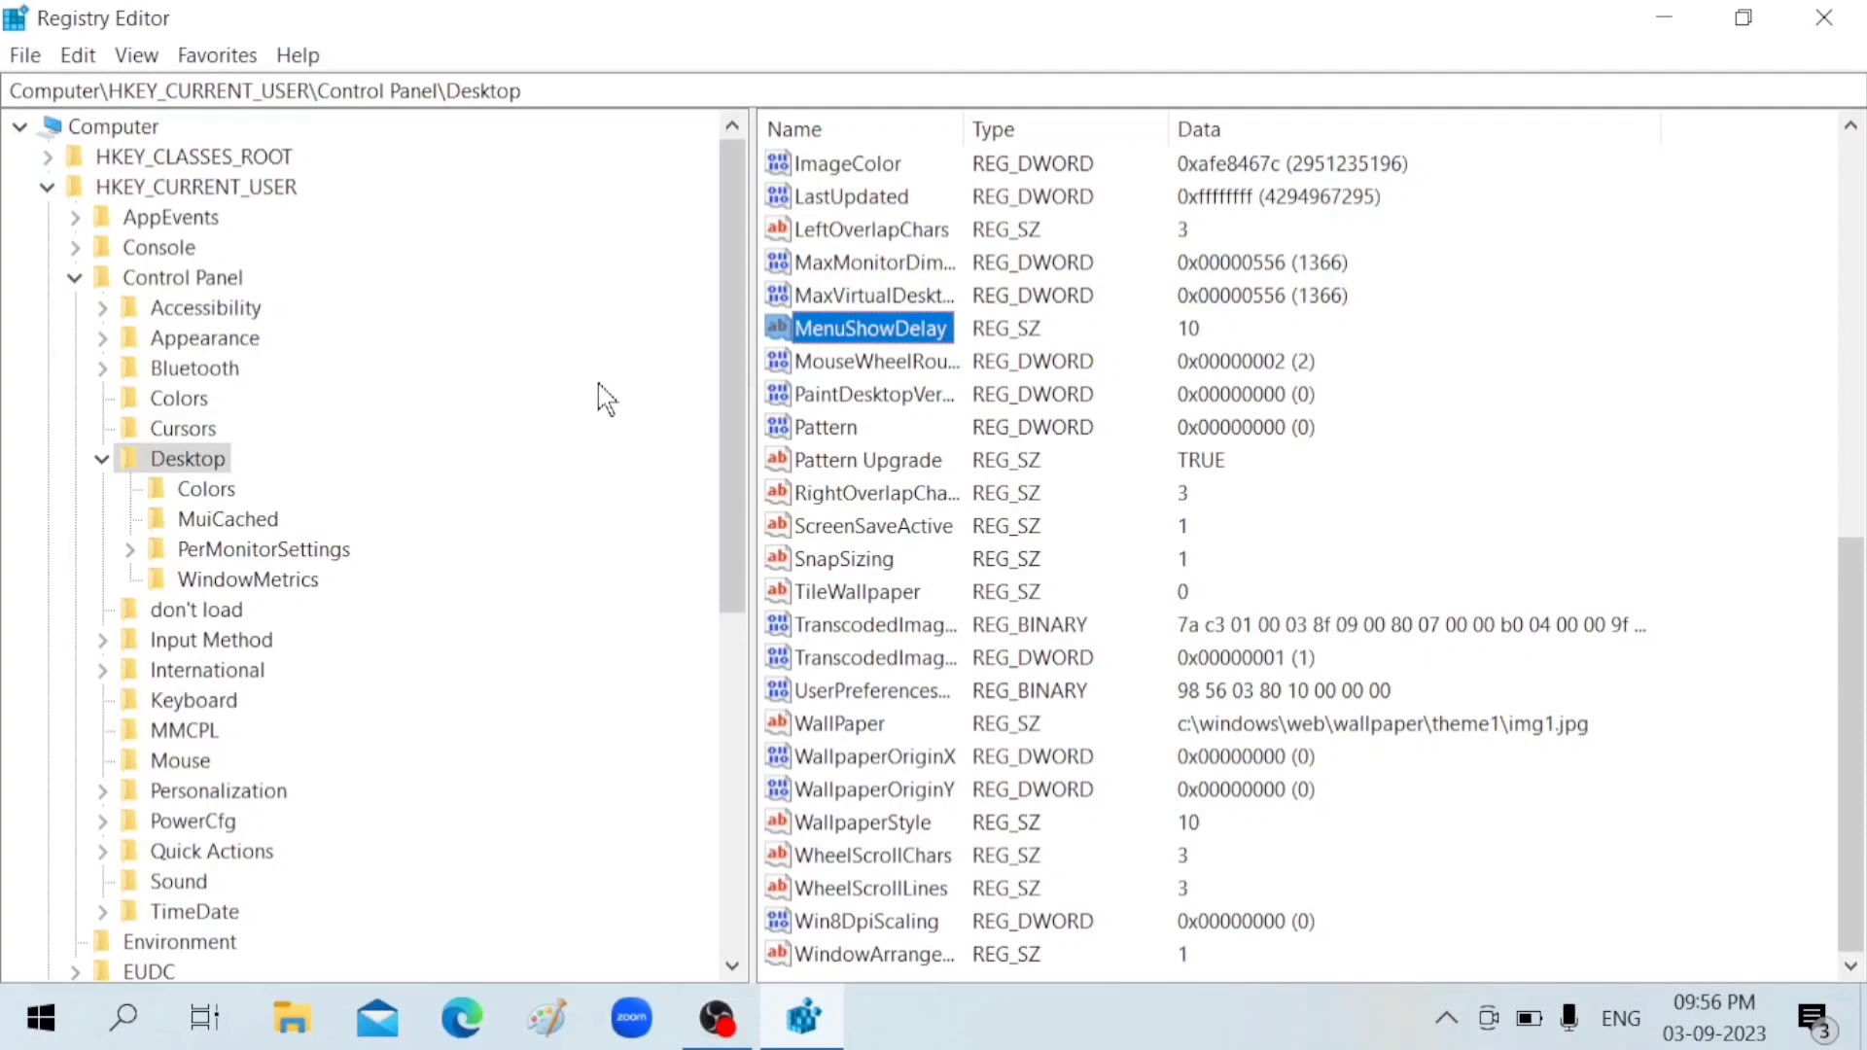
Step: Collapse HKEY_CURRENT_USER and expand the registry key HKEY_LOCAL_MACHINE\SOFTWARE\Microsoft\Windows NT\CurrentVersion
click(47, 187)
click(47, 217)
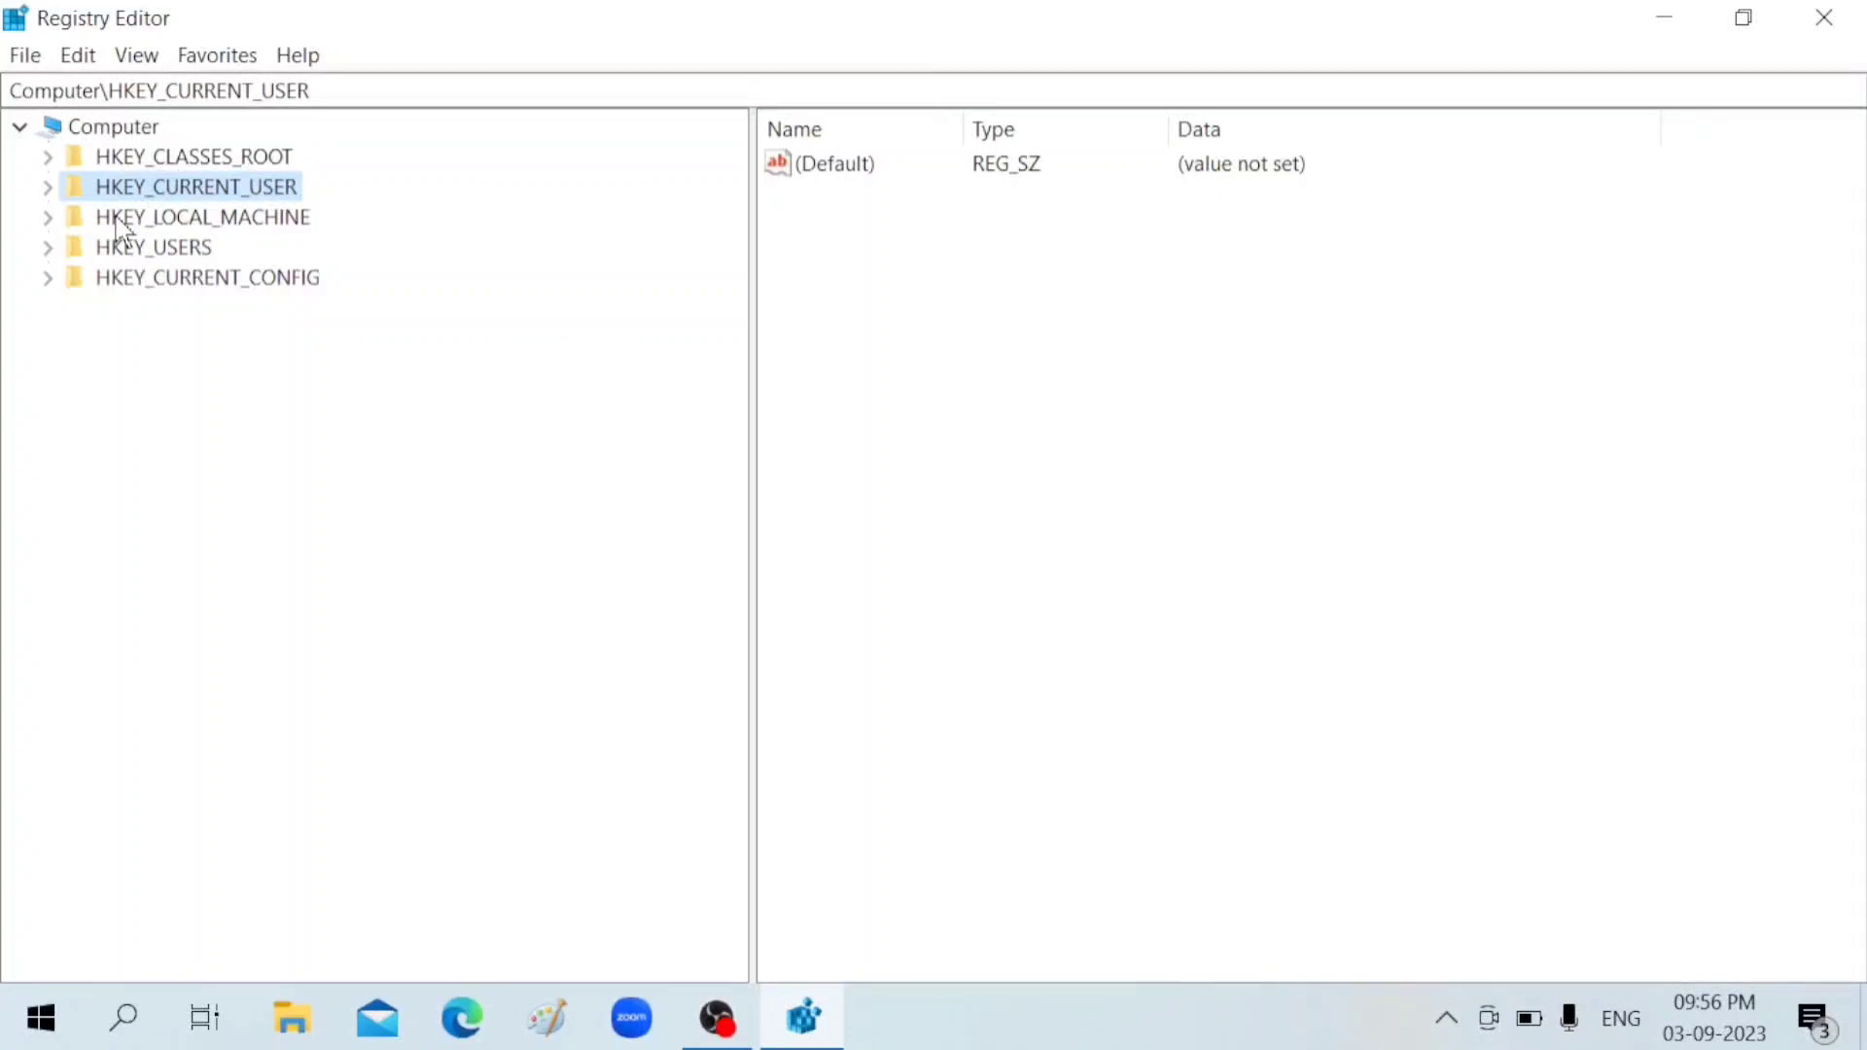
double_click(117, 220)
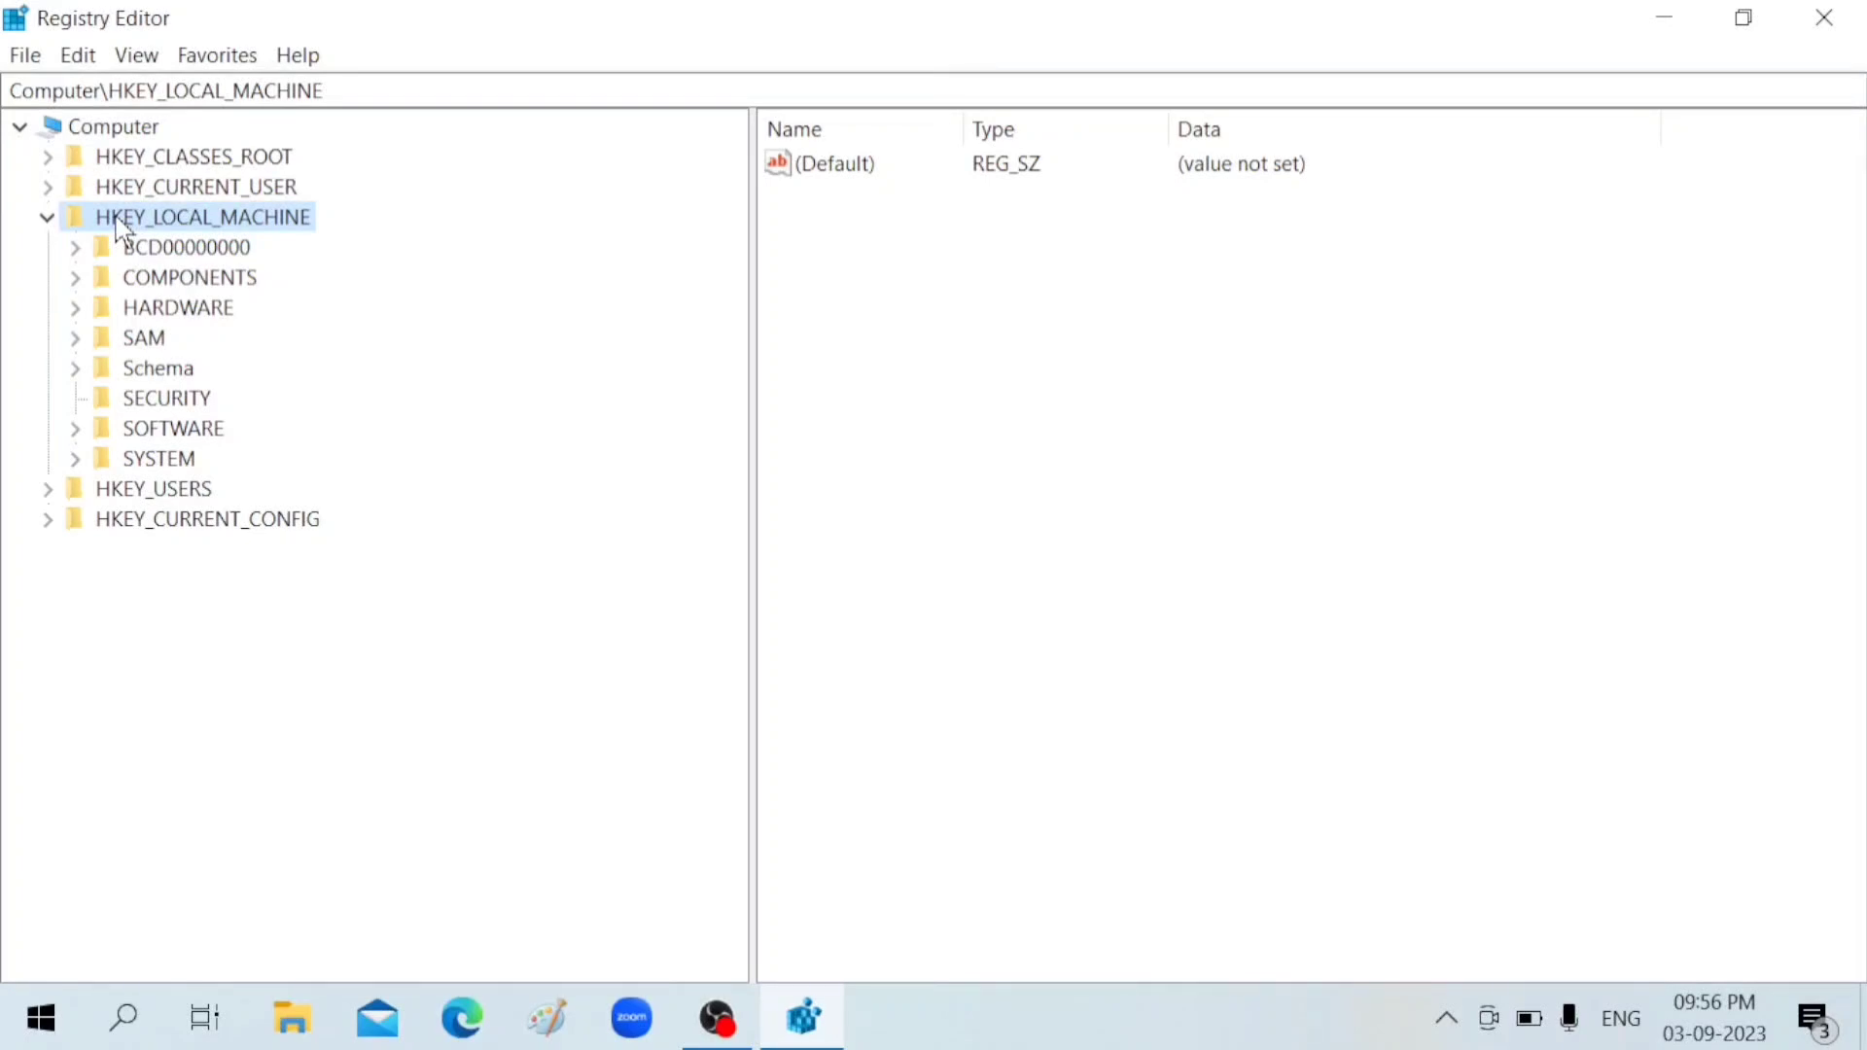
double_click(142, 430)
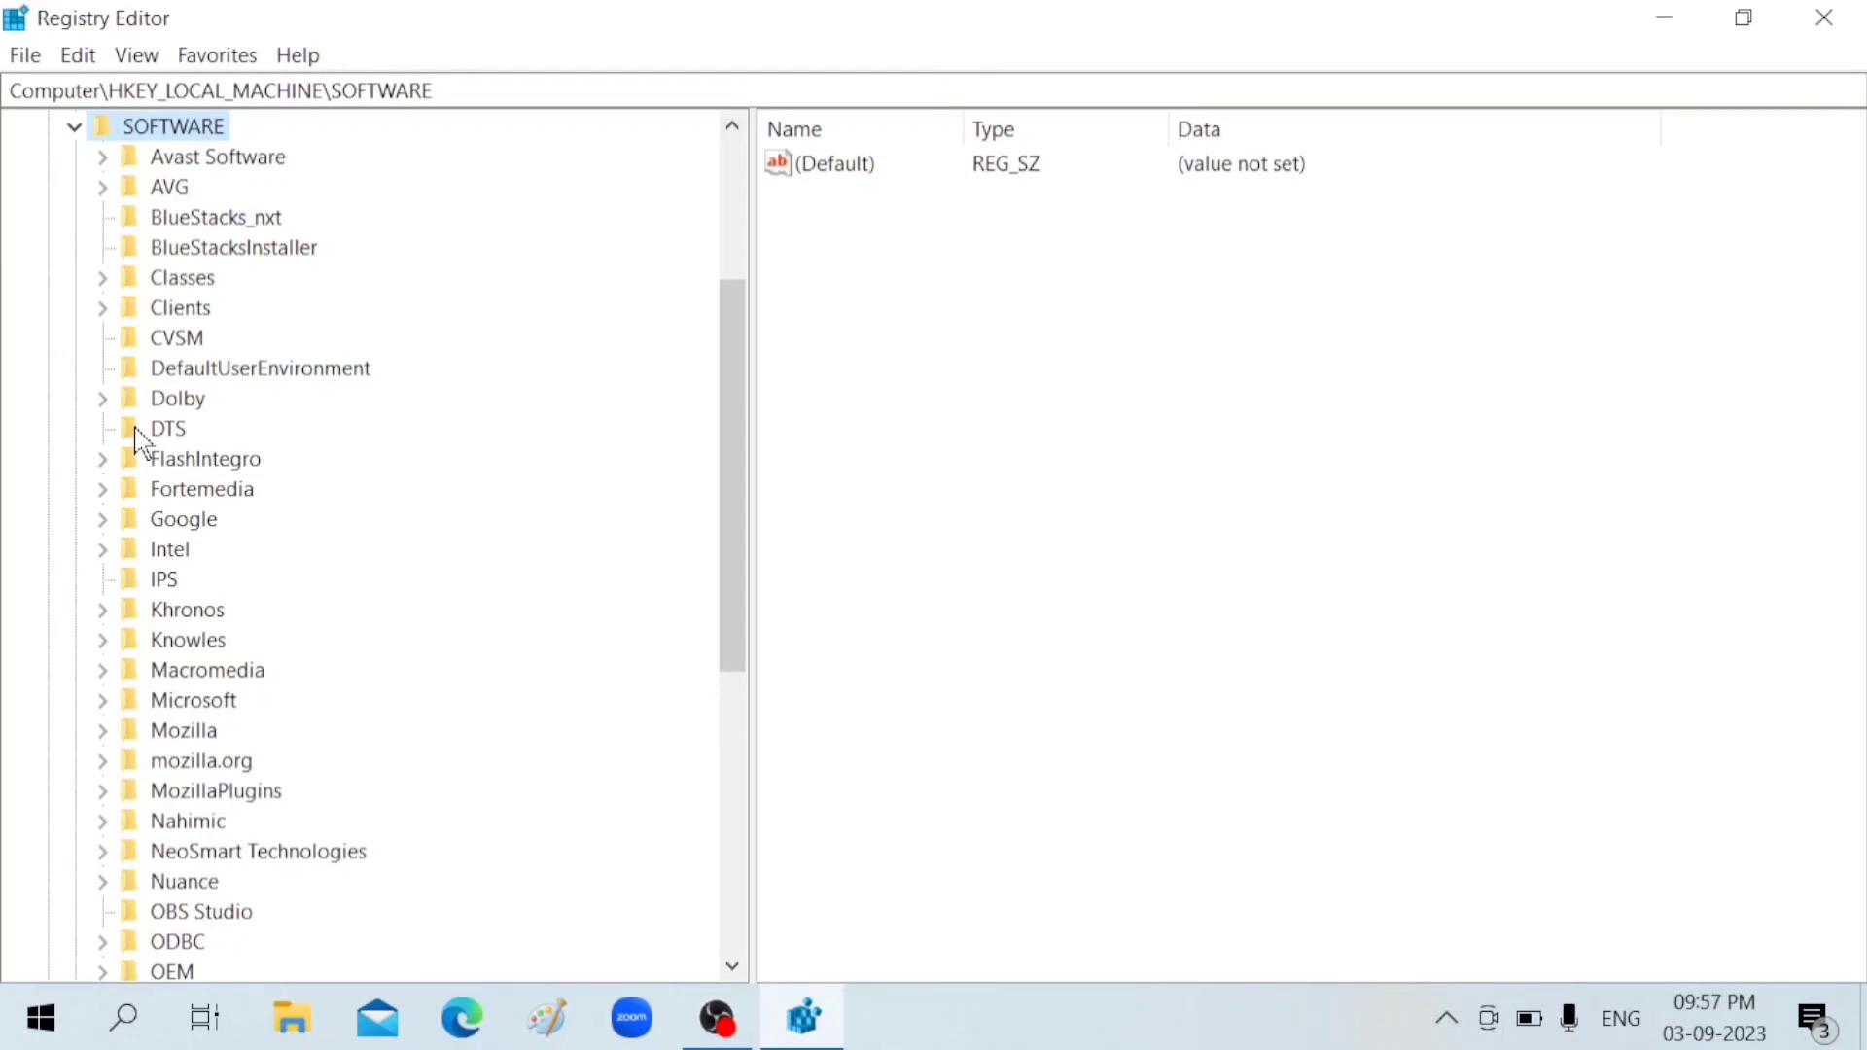
double_click(191, 702)
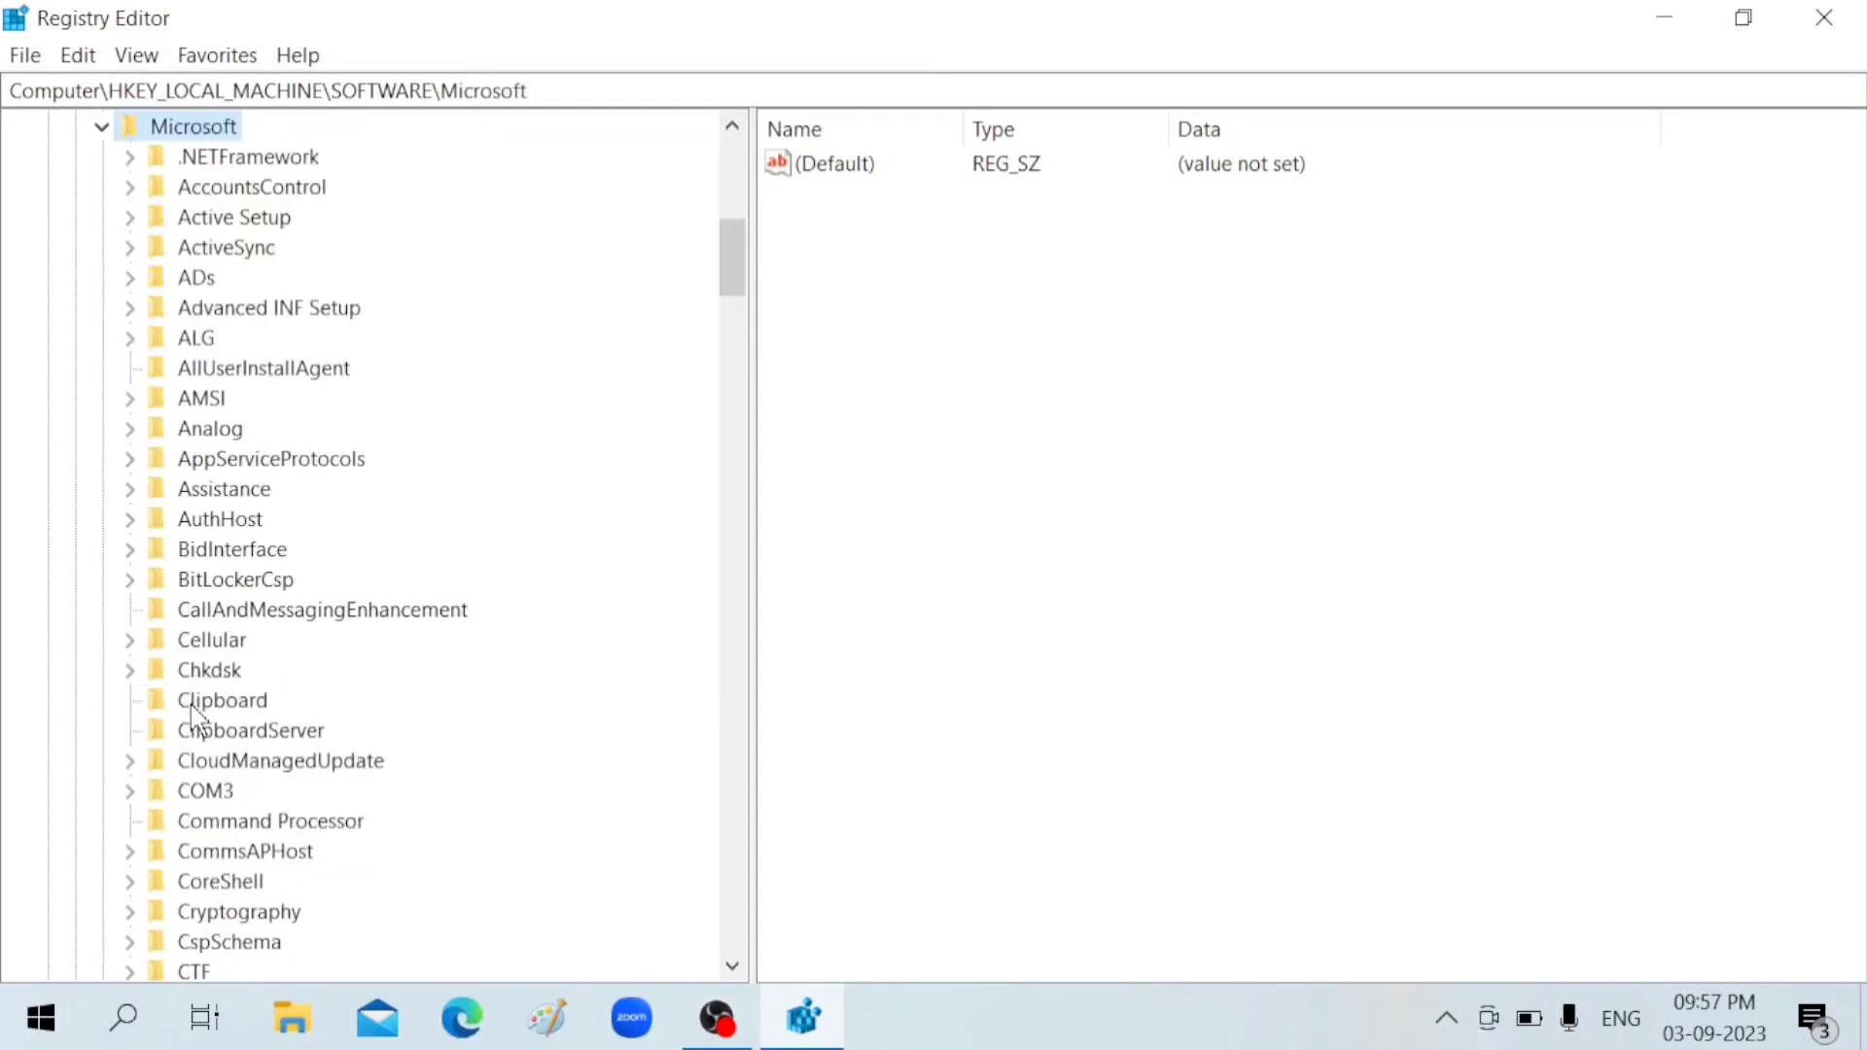
scroll(191, 708, down, 15)
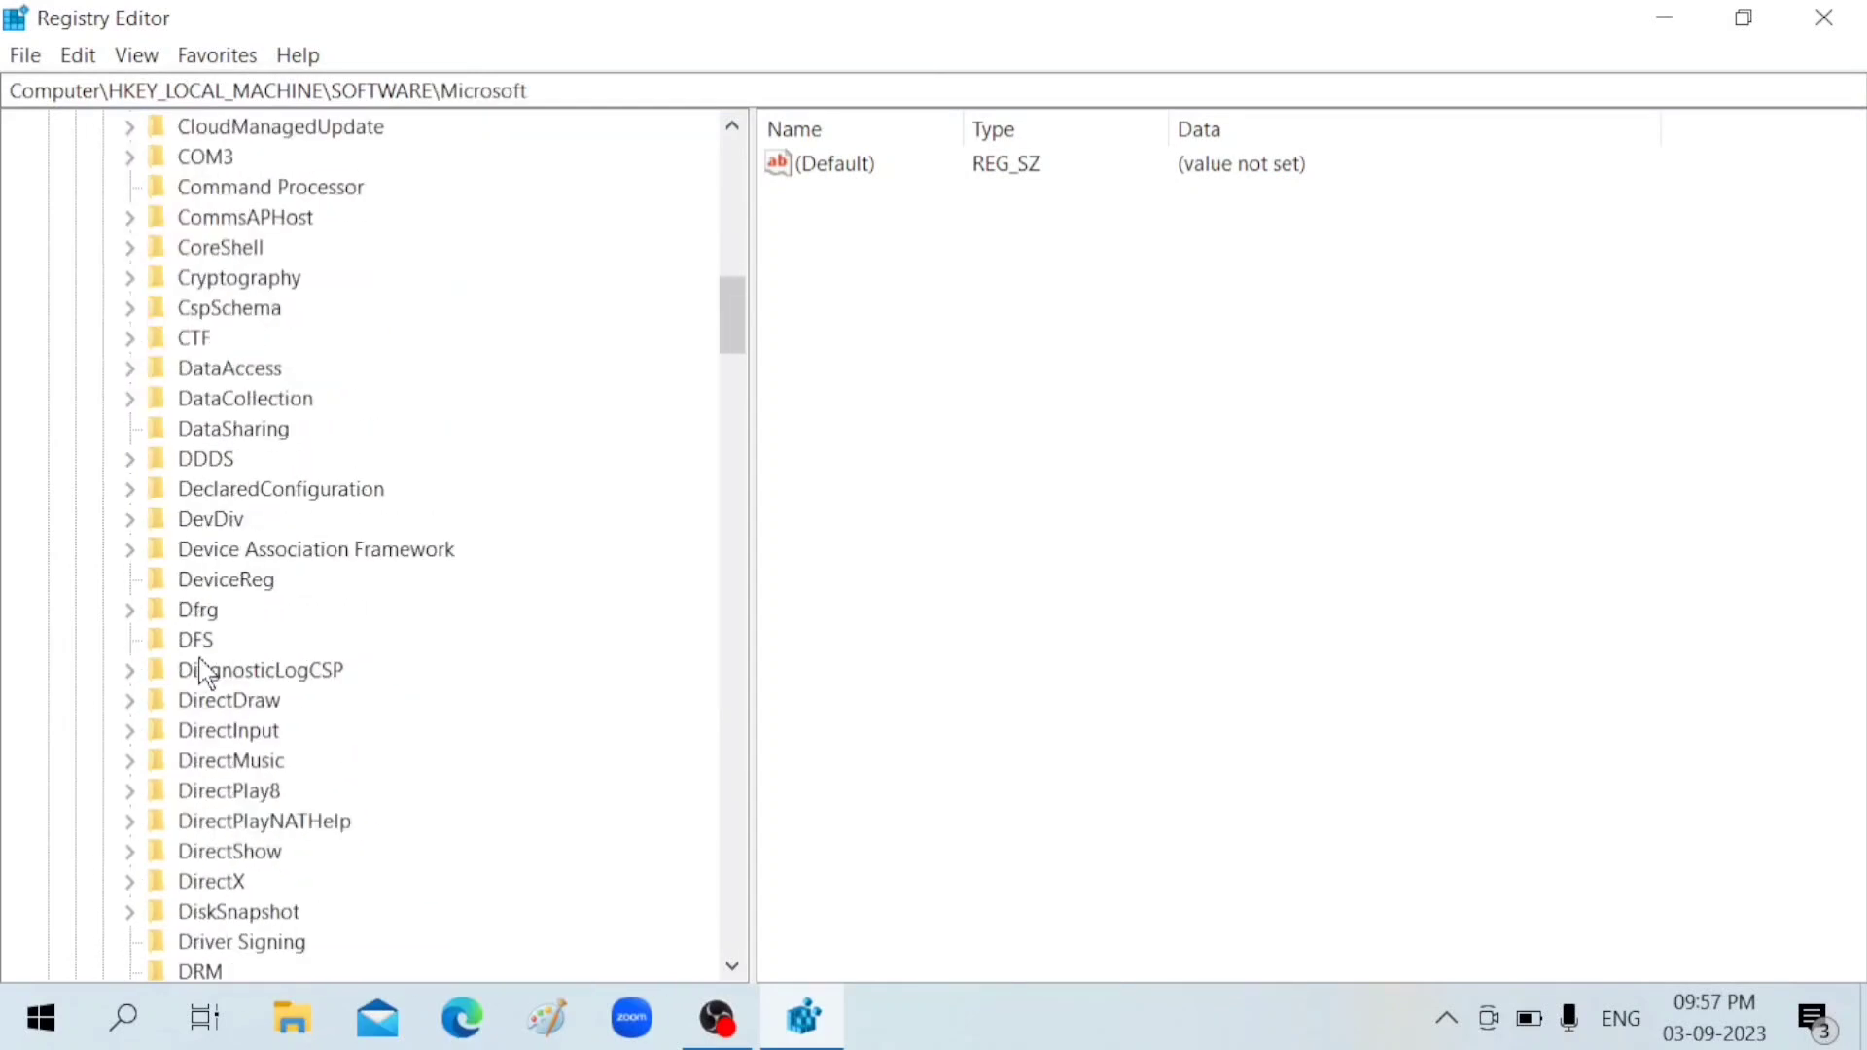
scroll(201, 670, down, 20)
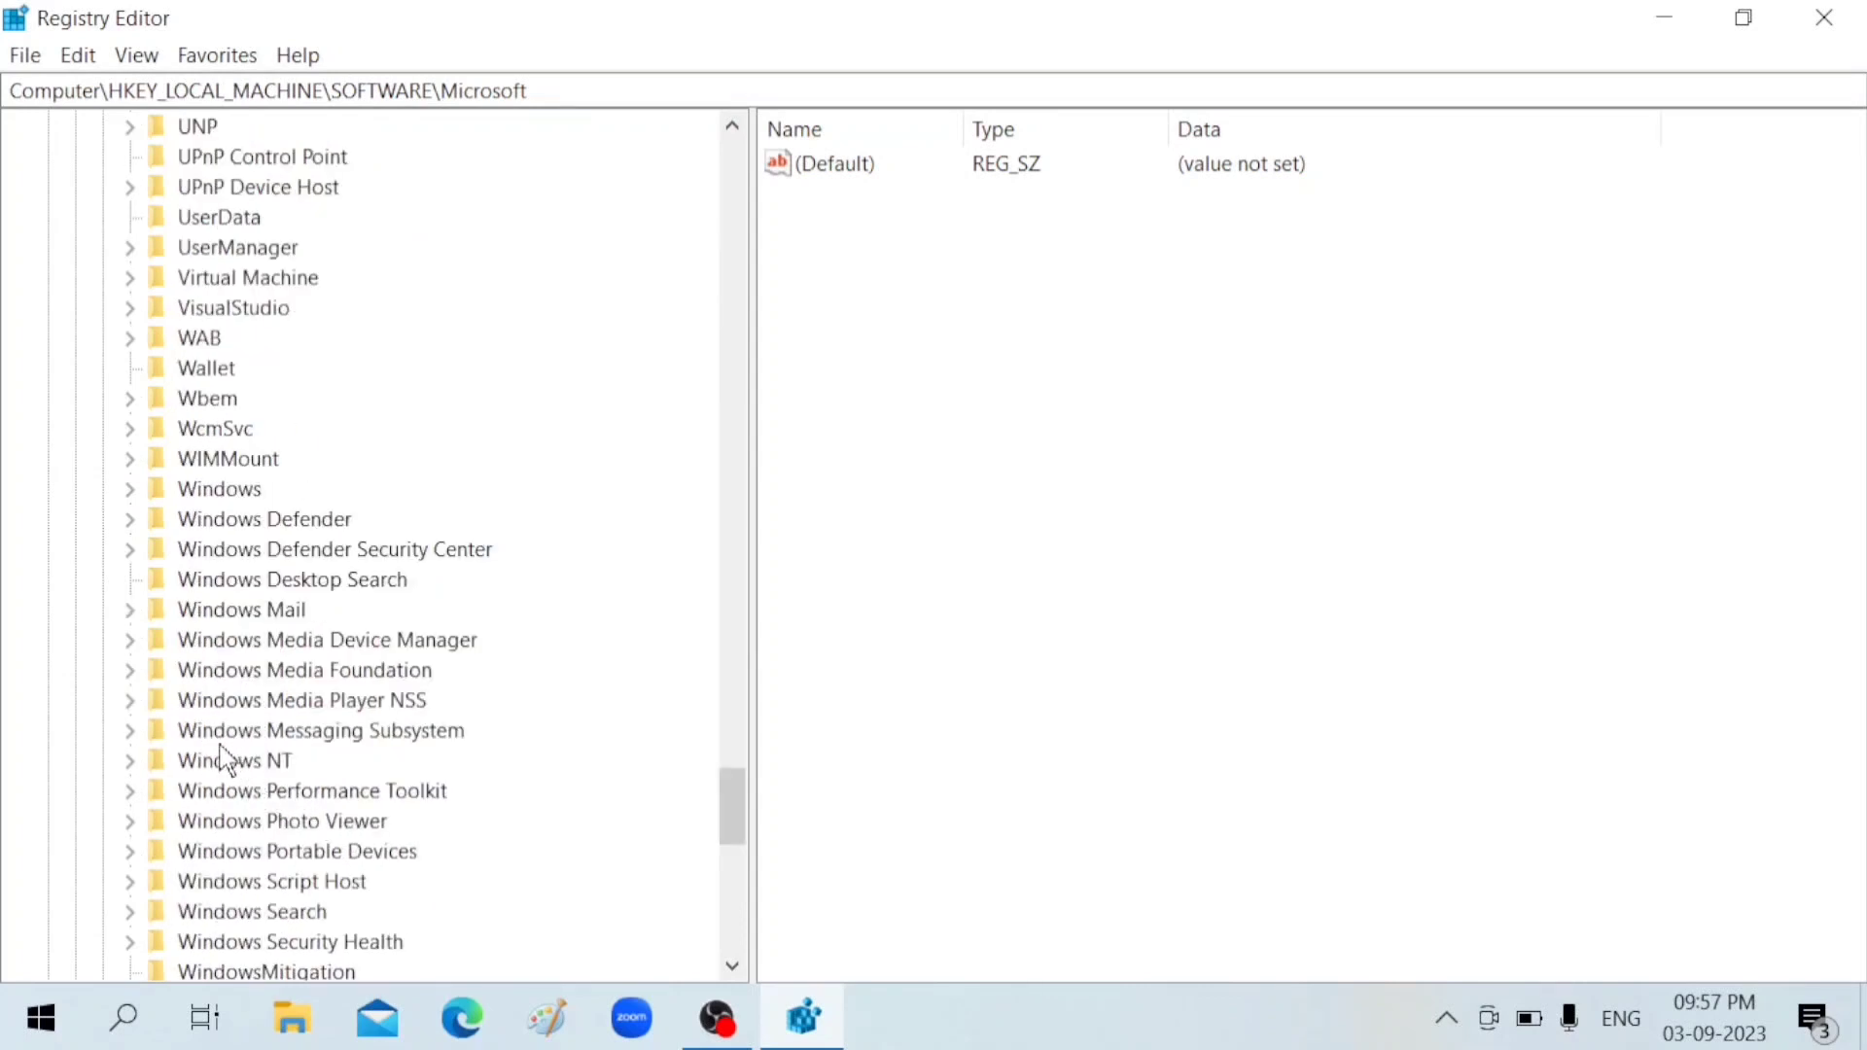
click(222, 768)
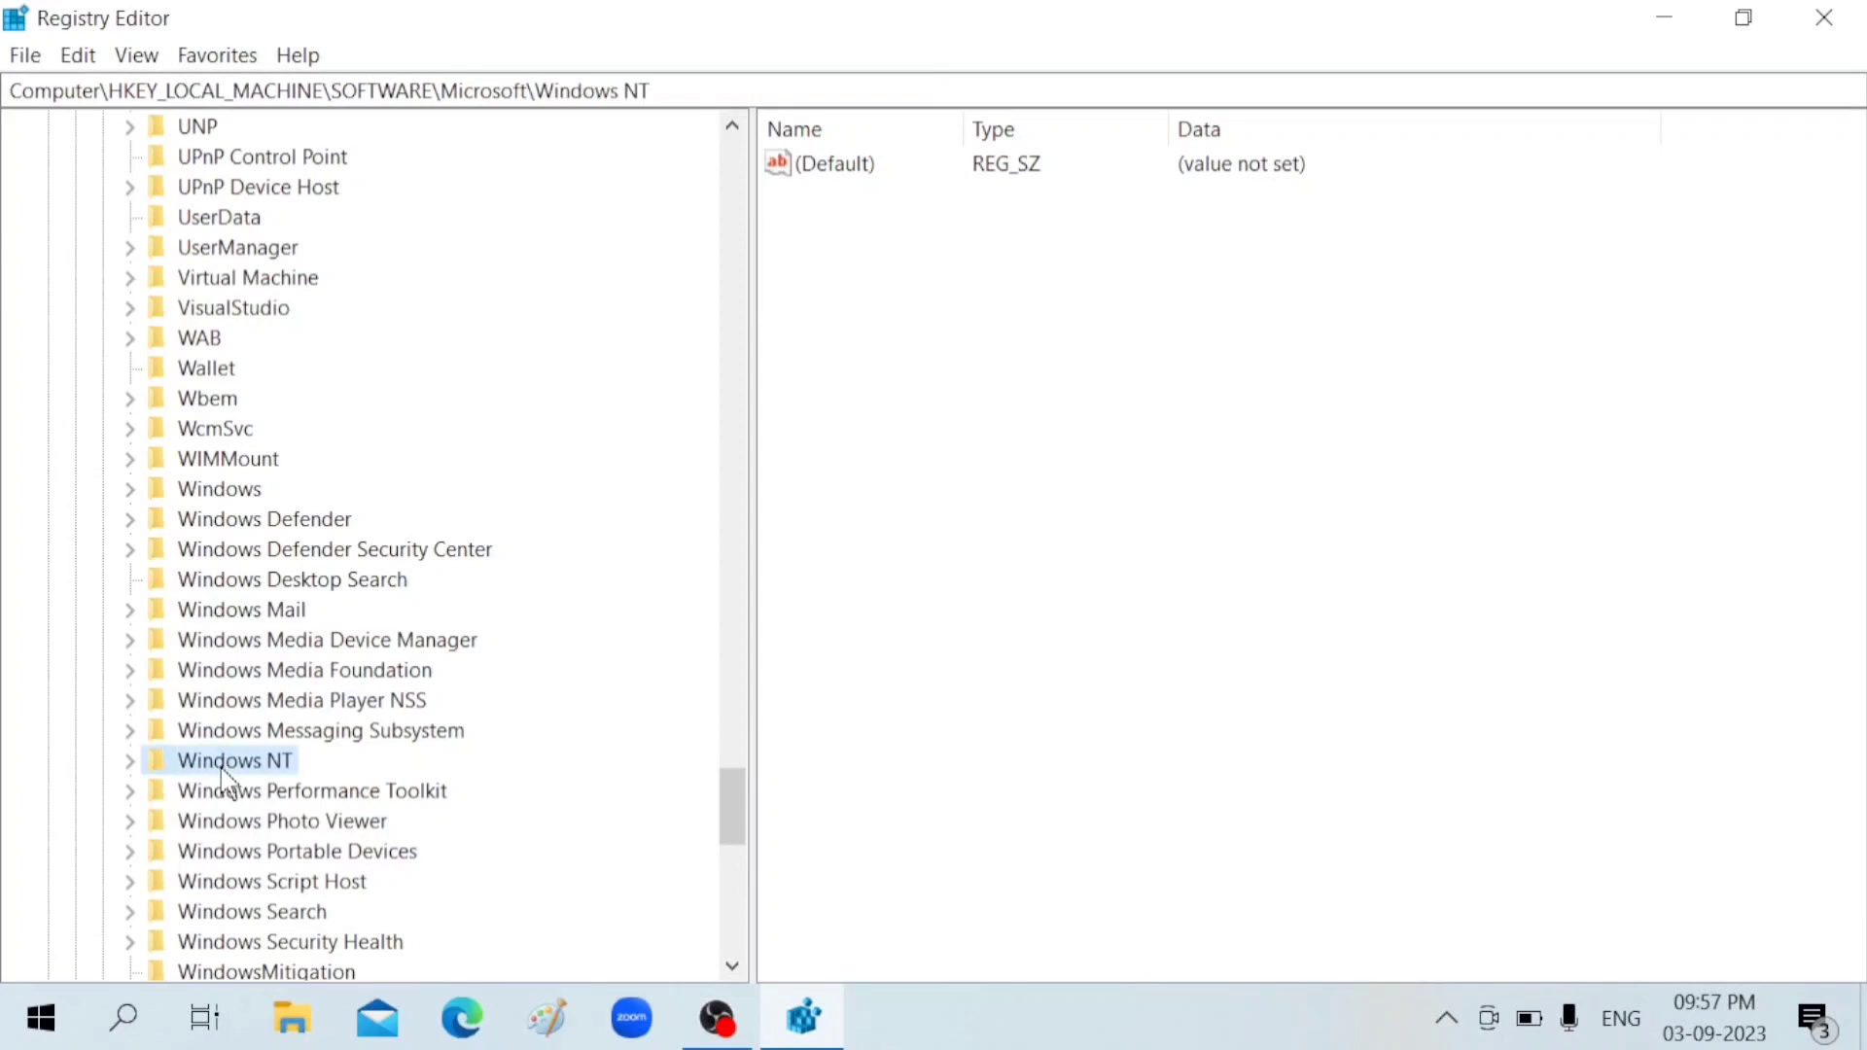
double_click(222, 768)
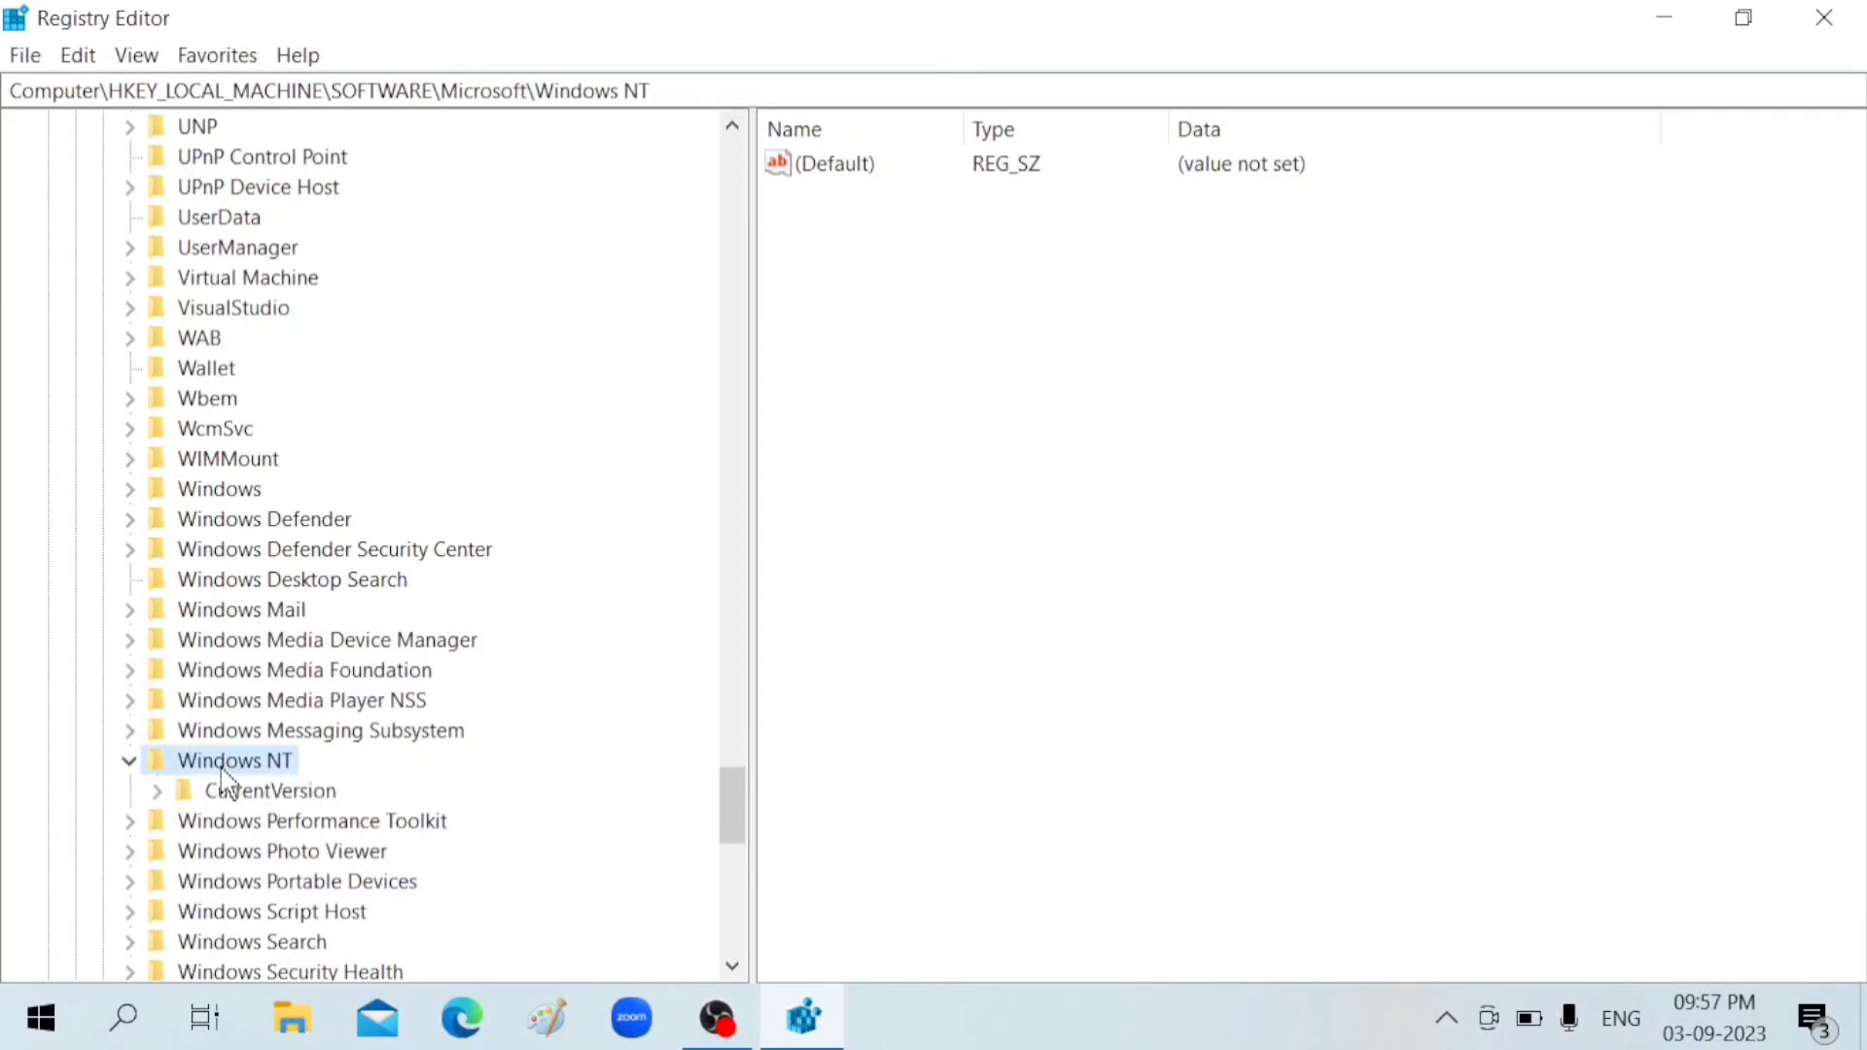
click(265, 796)
double_click(264, 796)
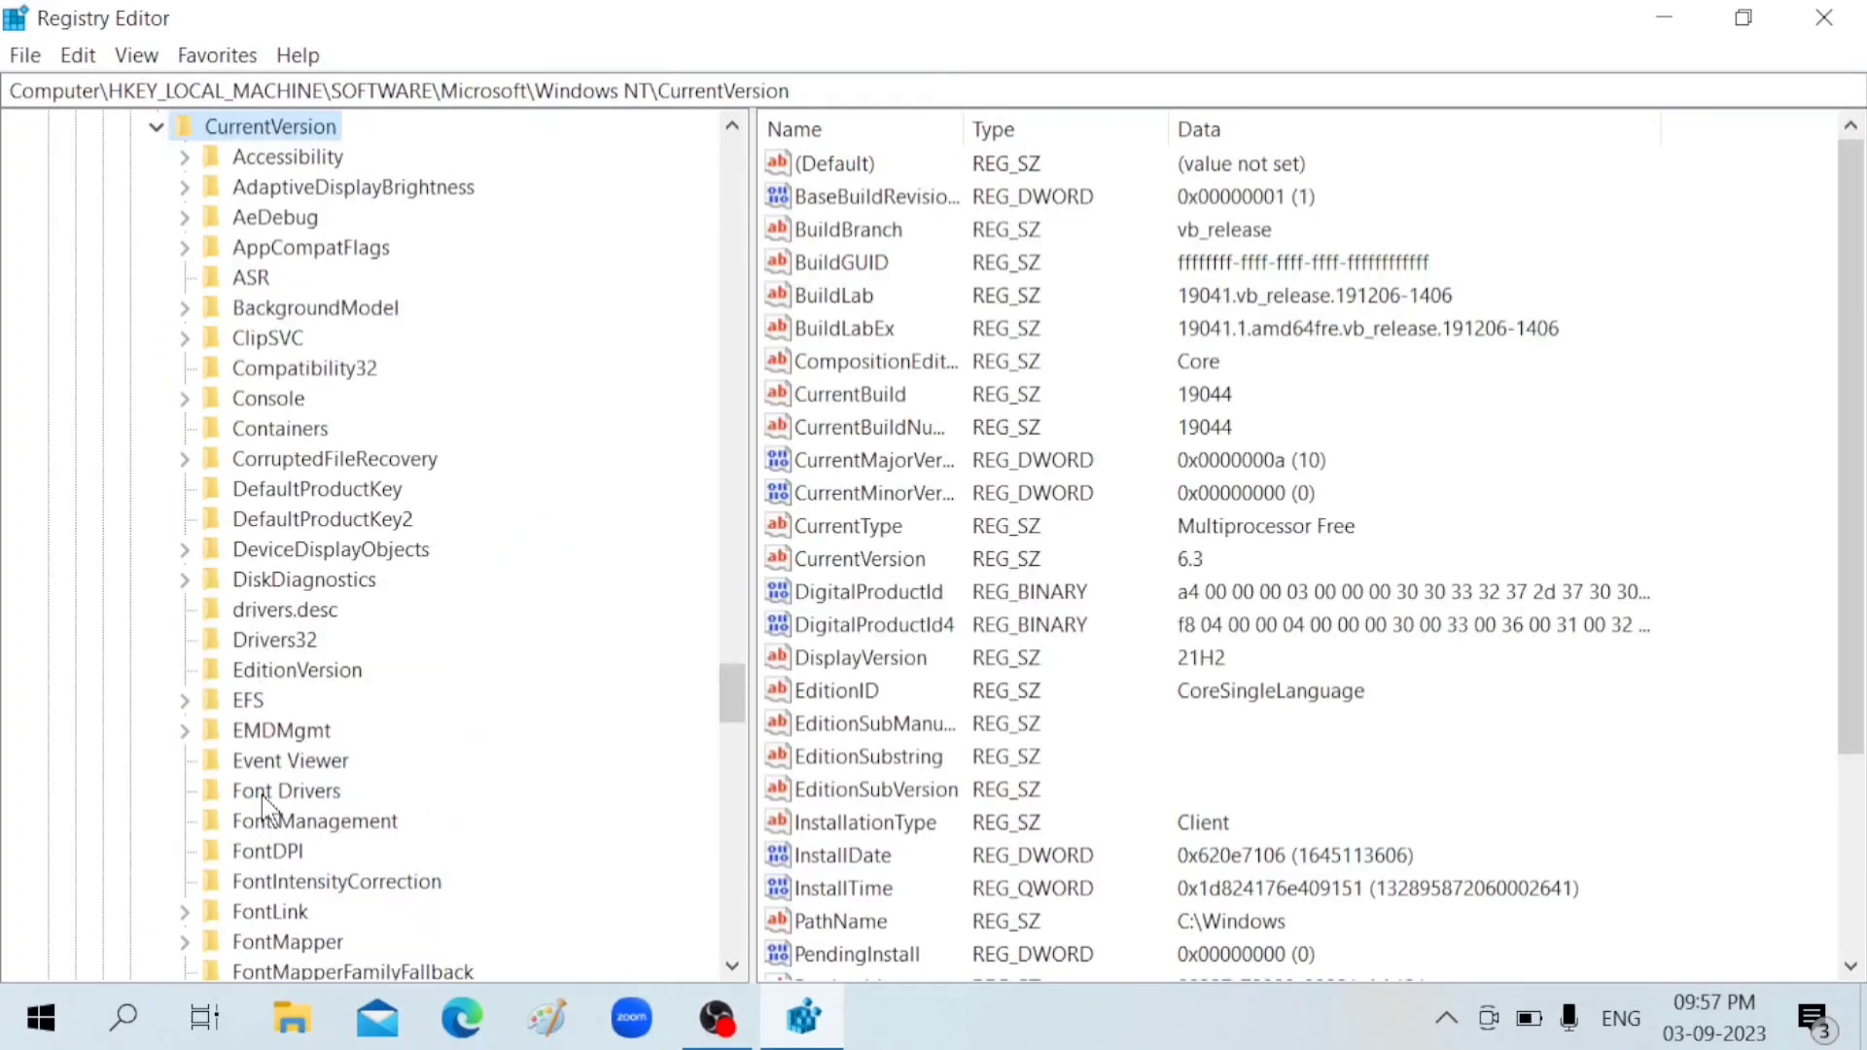
Step: Set the SystemResponsiveness value to 0 in the Multimedia\SystemProfile key under CurrentVersion
click(258, 525)
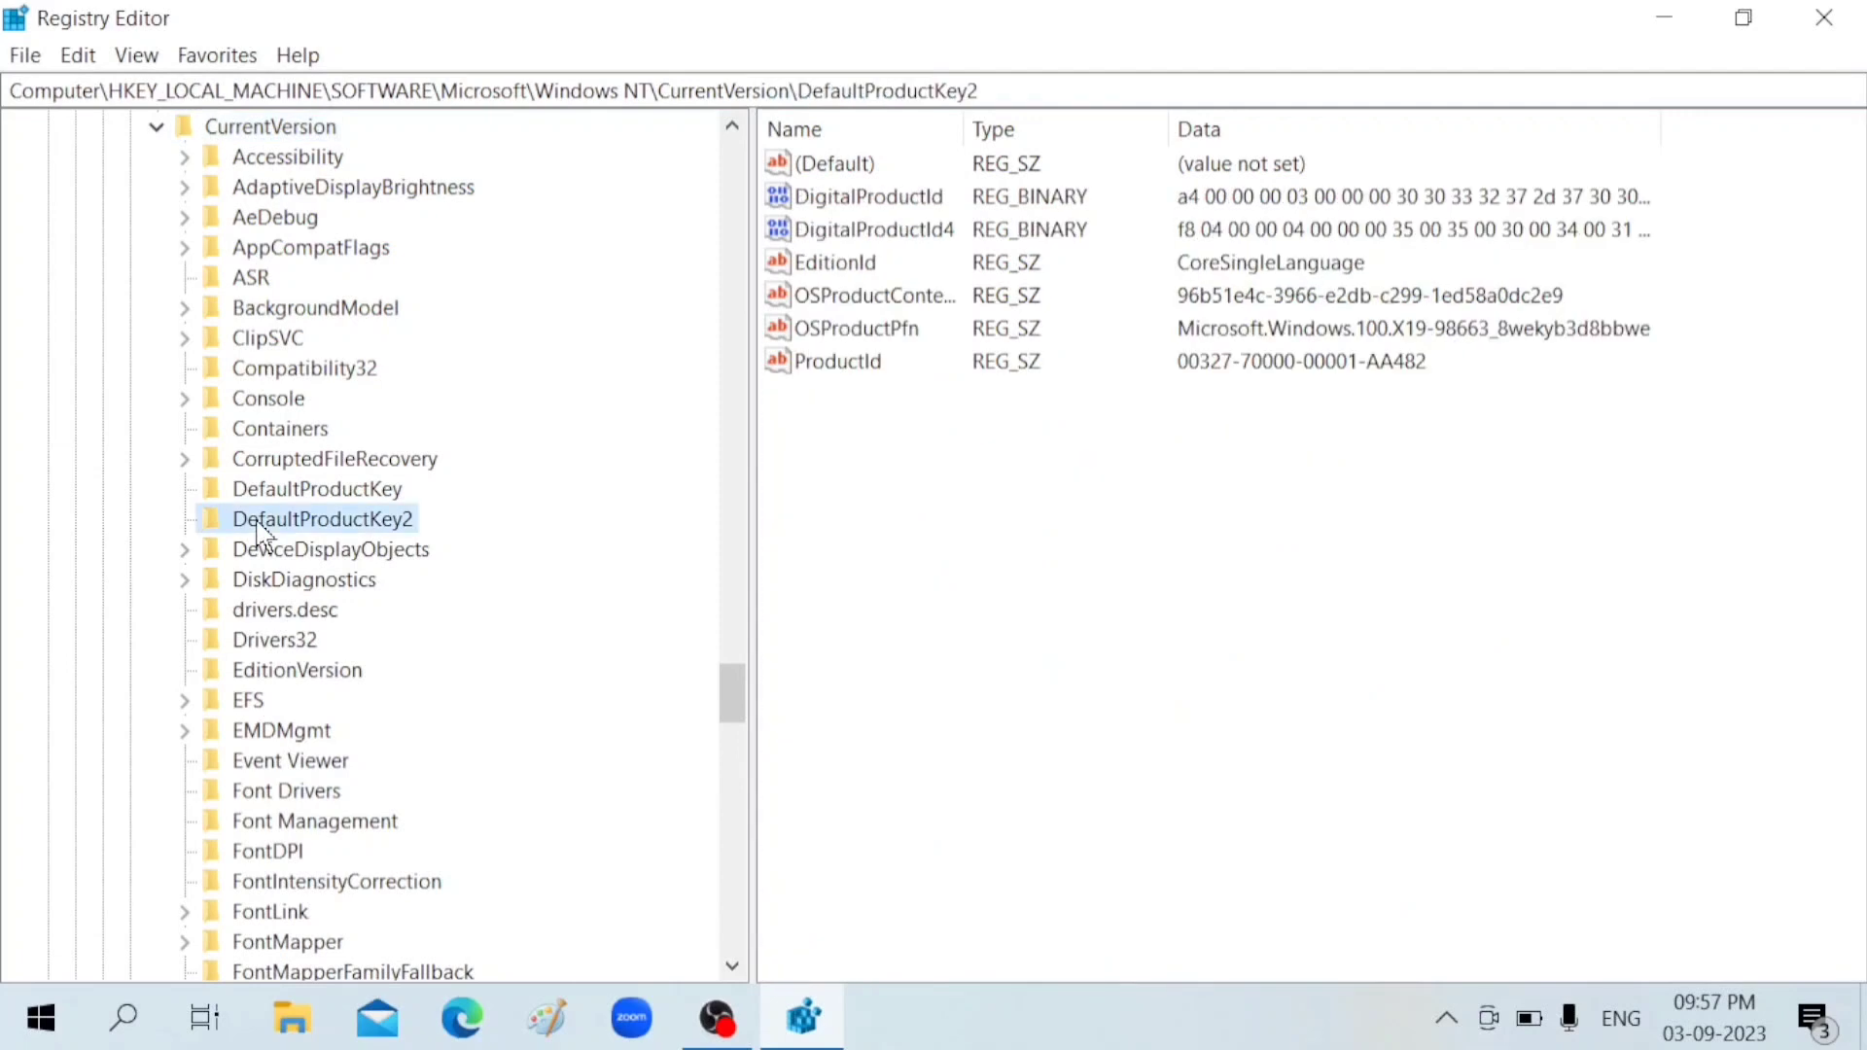
scroll(258, 530, down, 7)
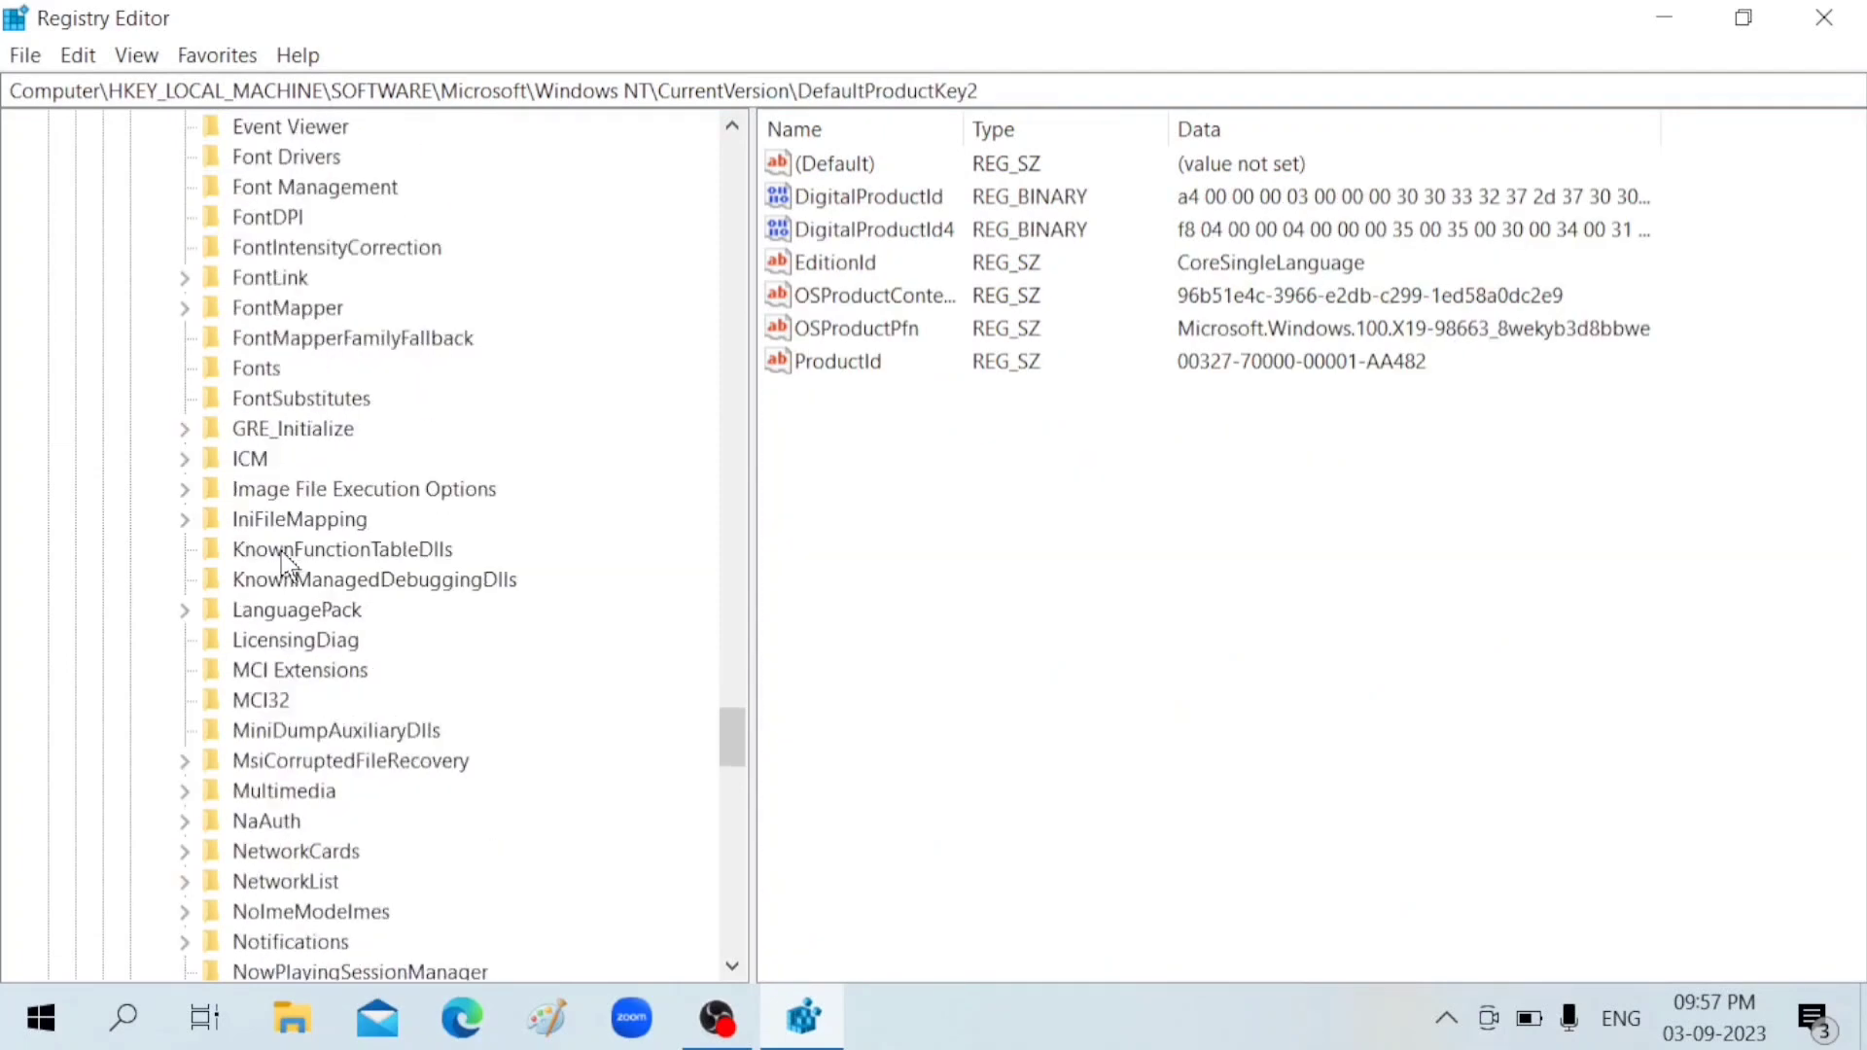
scroll(288, 562, down, 2)
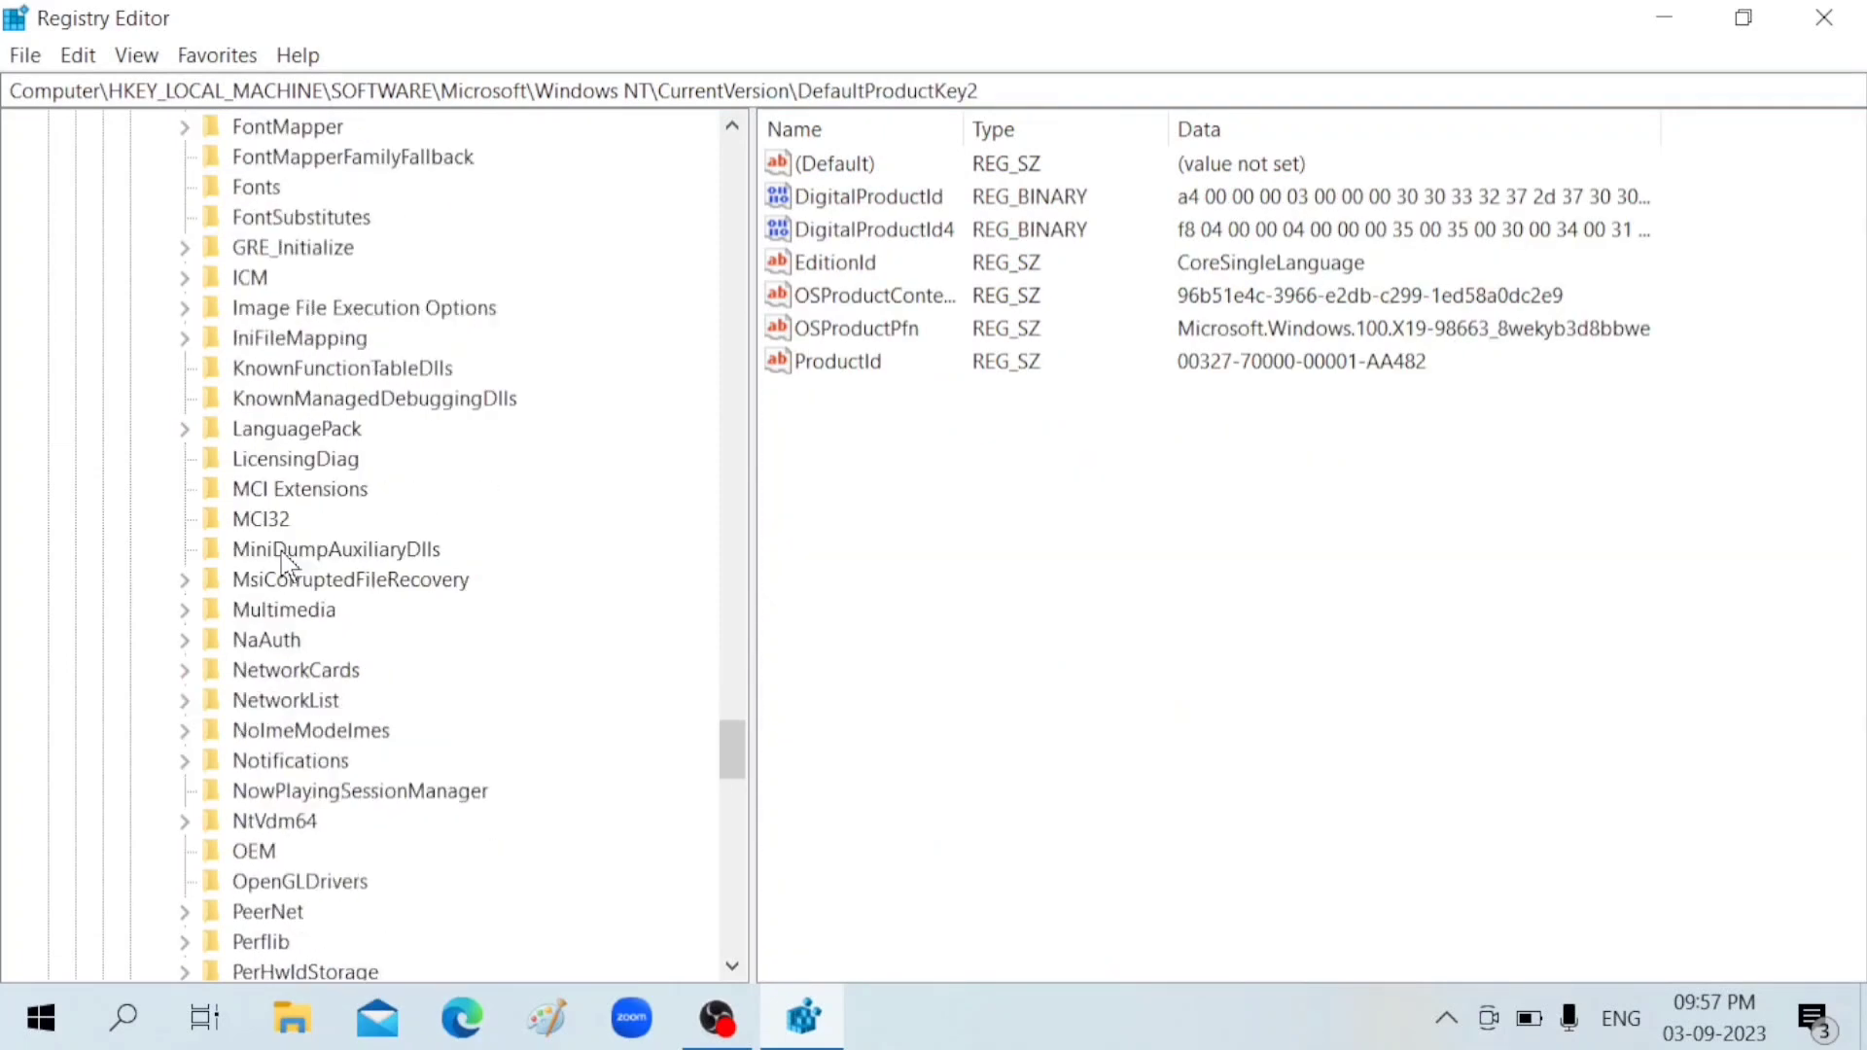
double_click(286, 613)
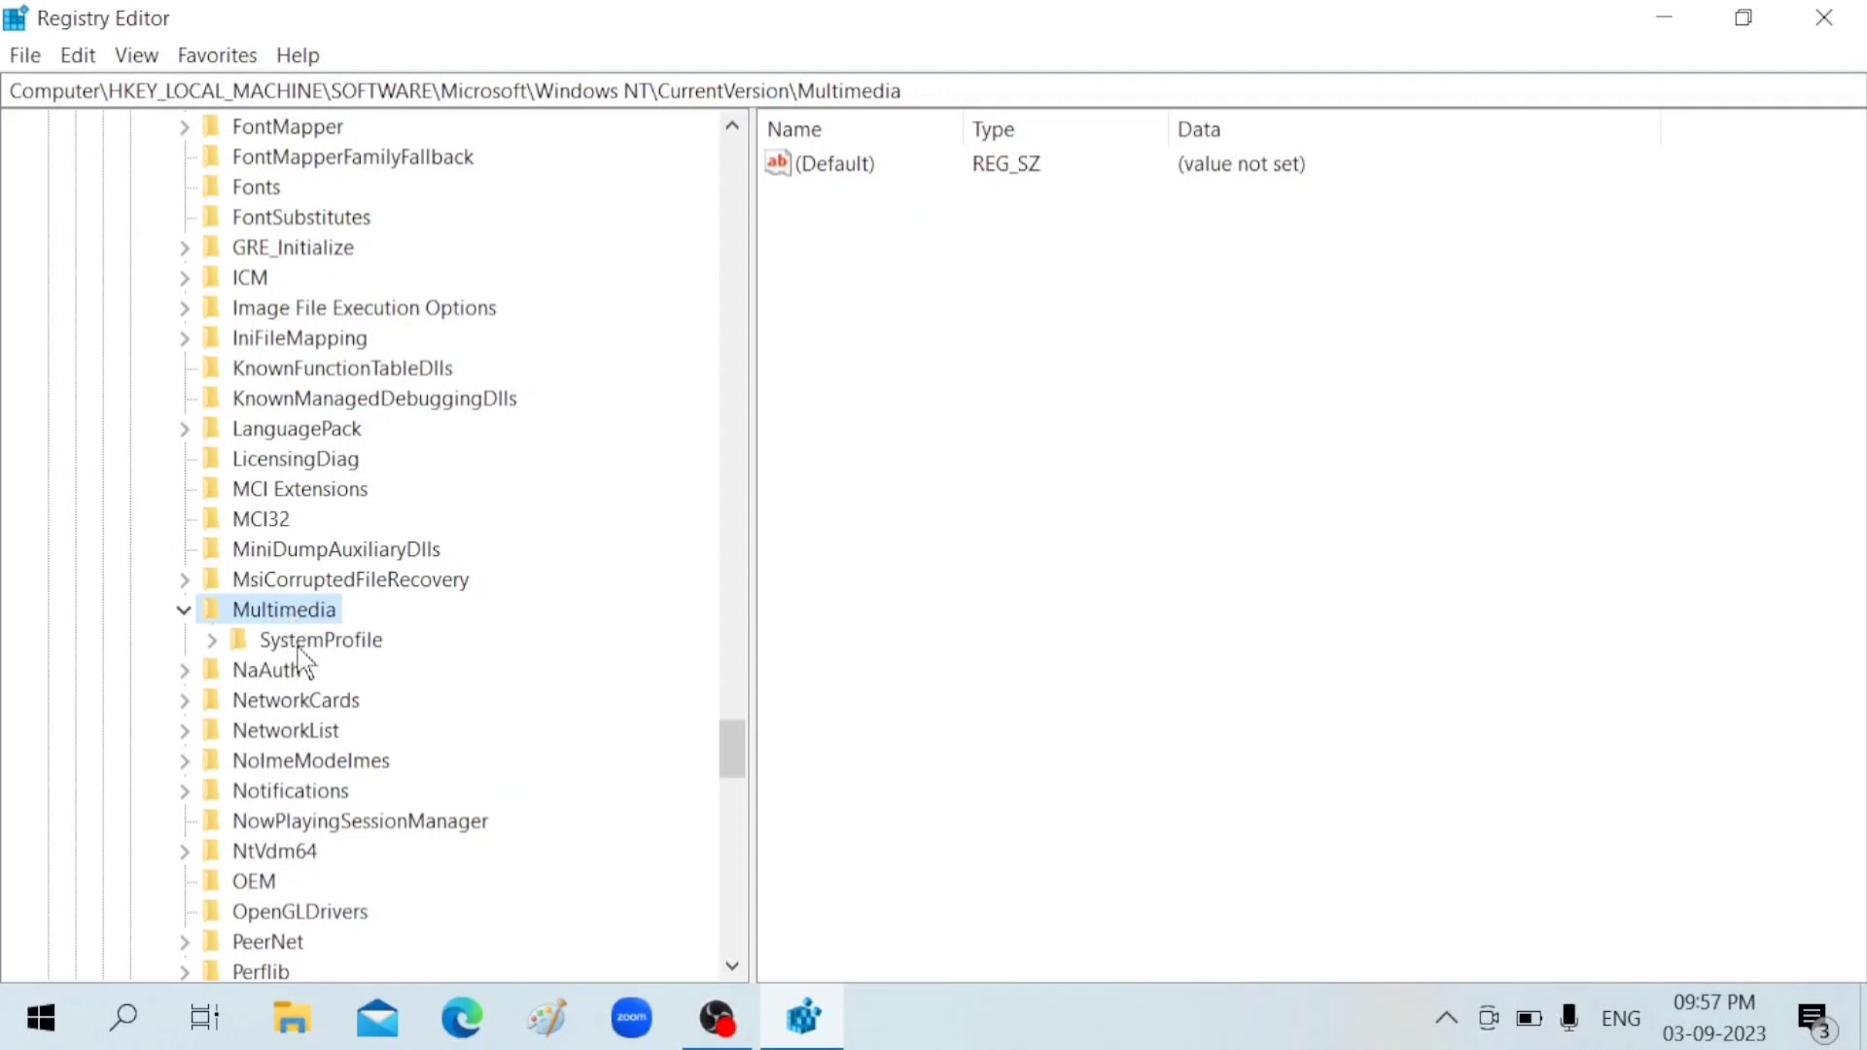
double_click(299, 643)
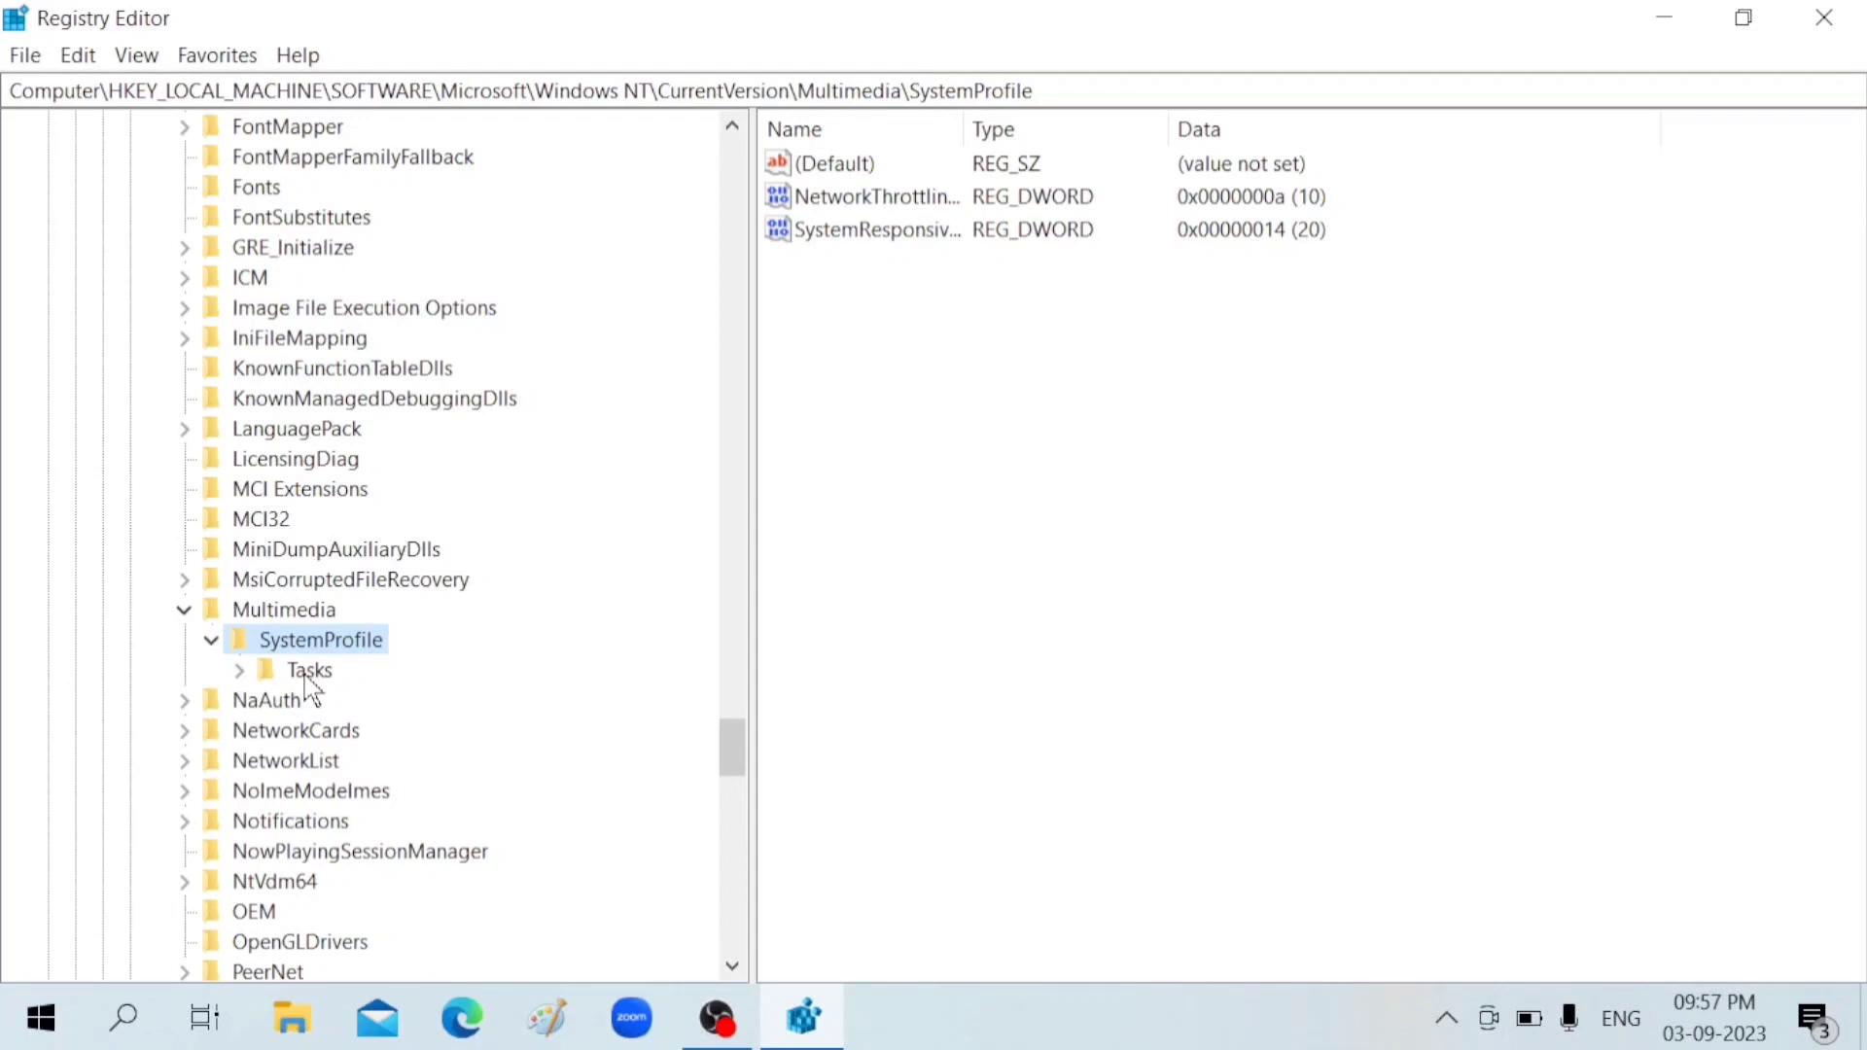
click(842, 244)
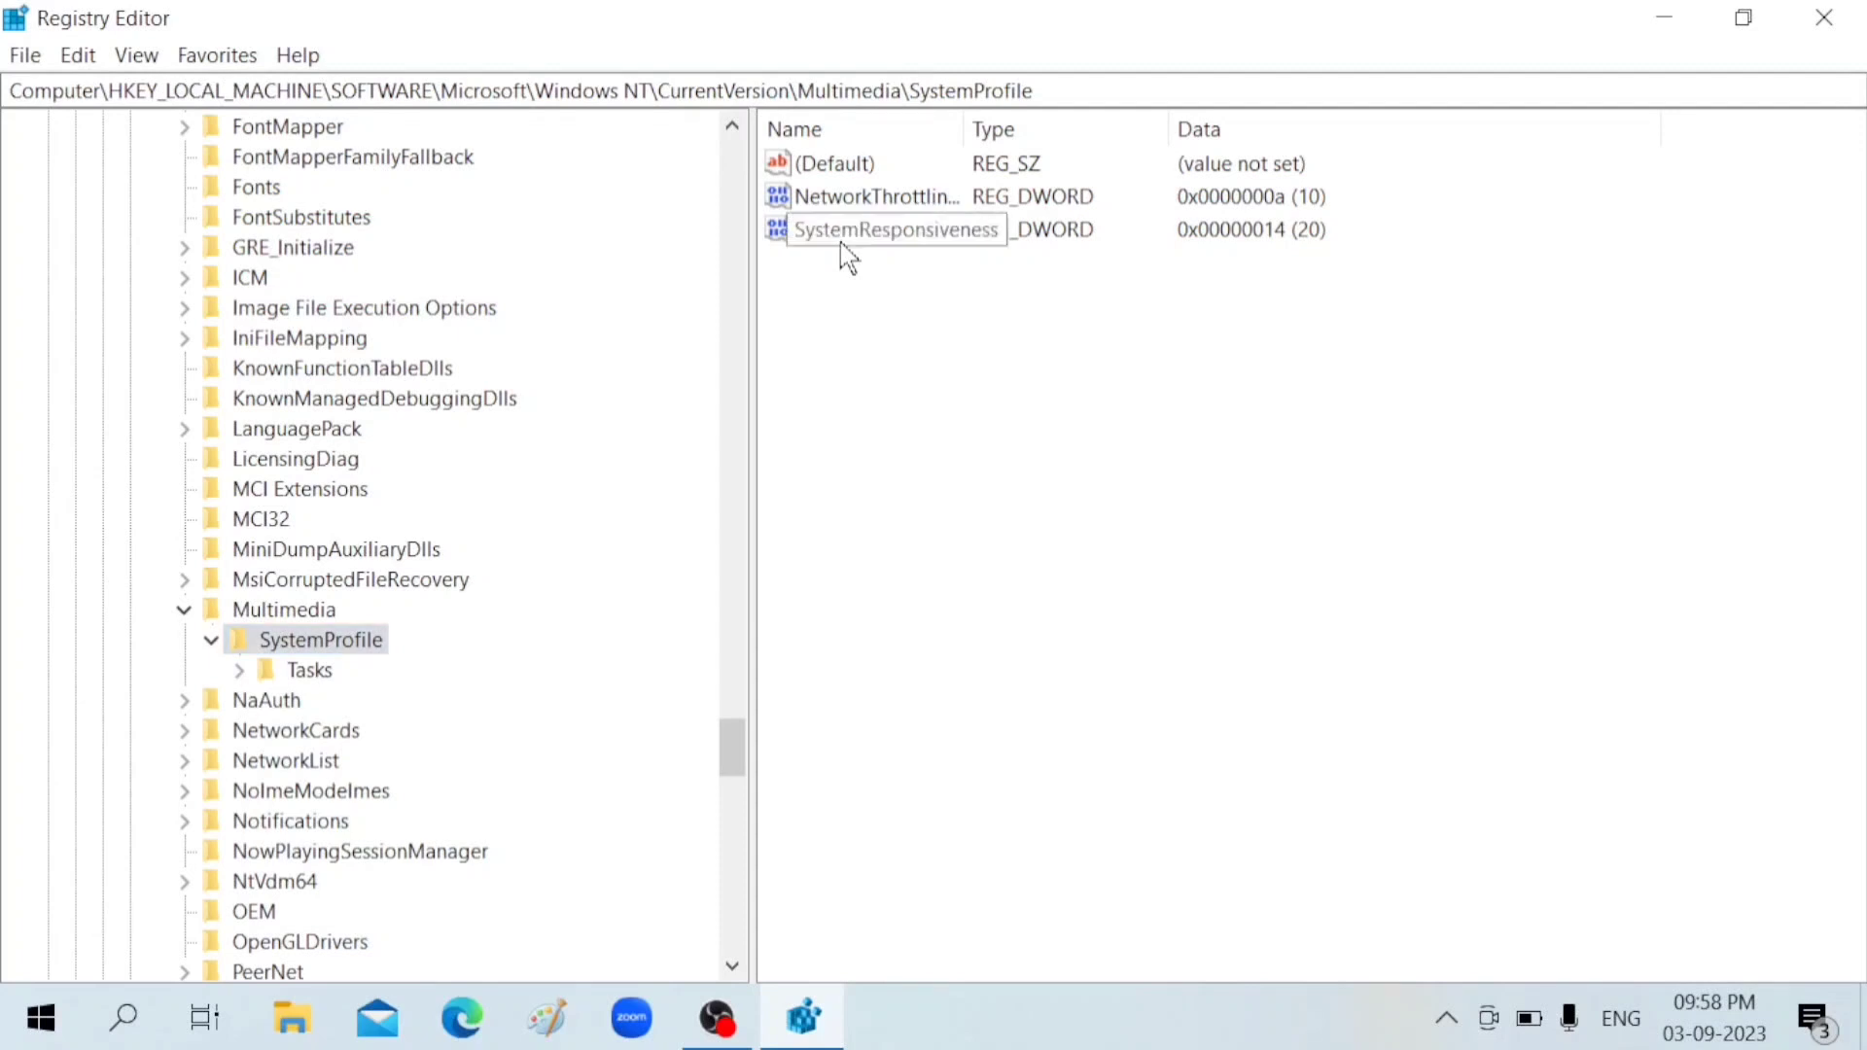
double_click(930, 245)
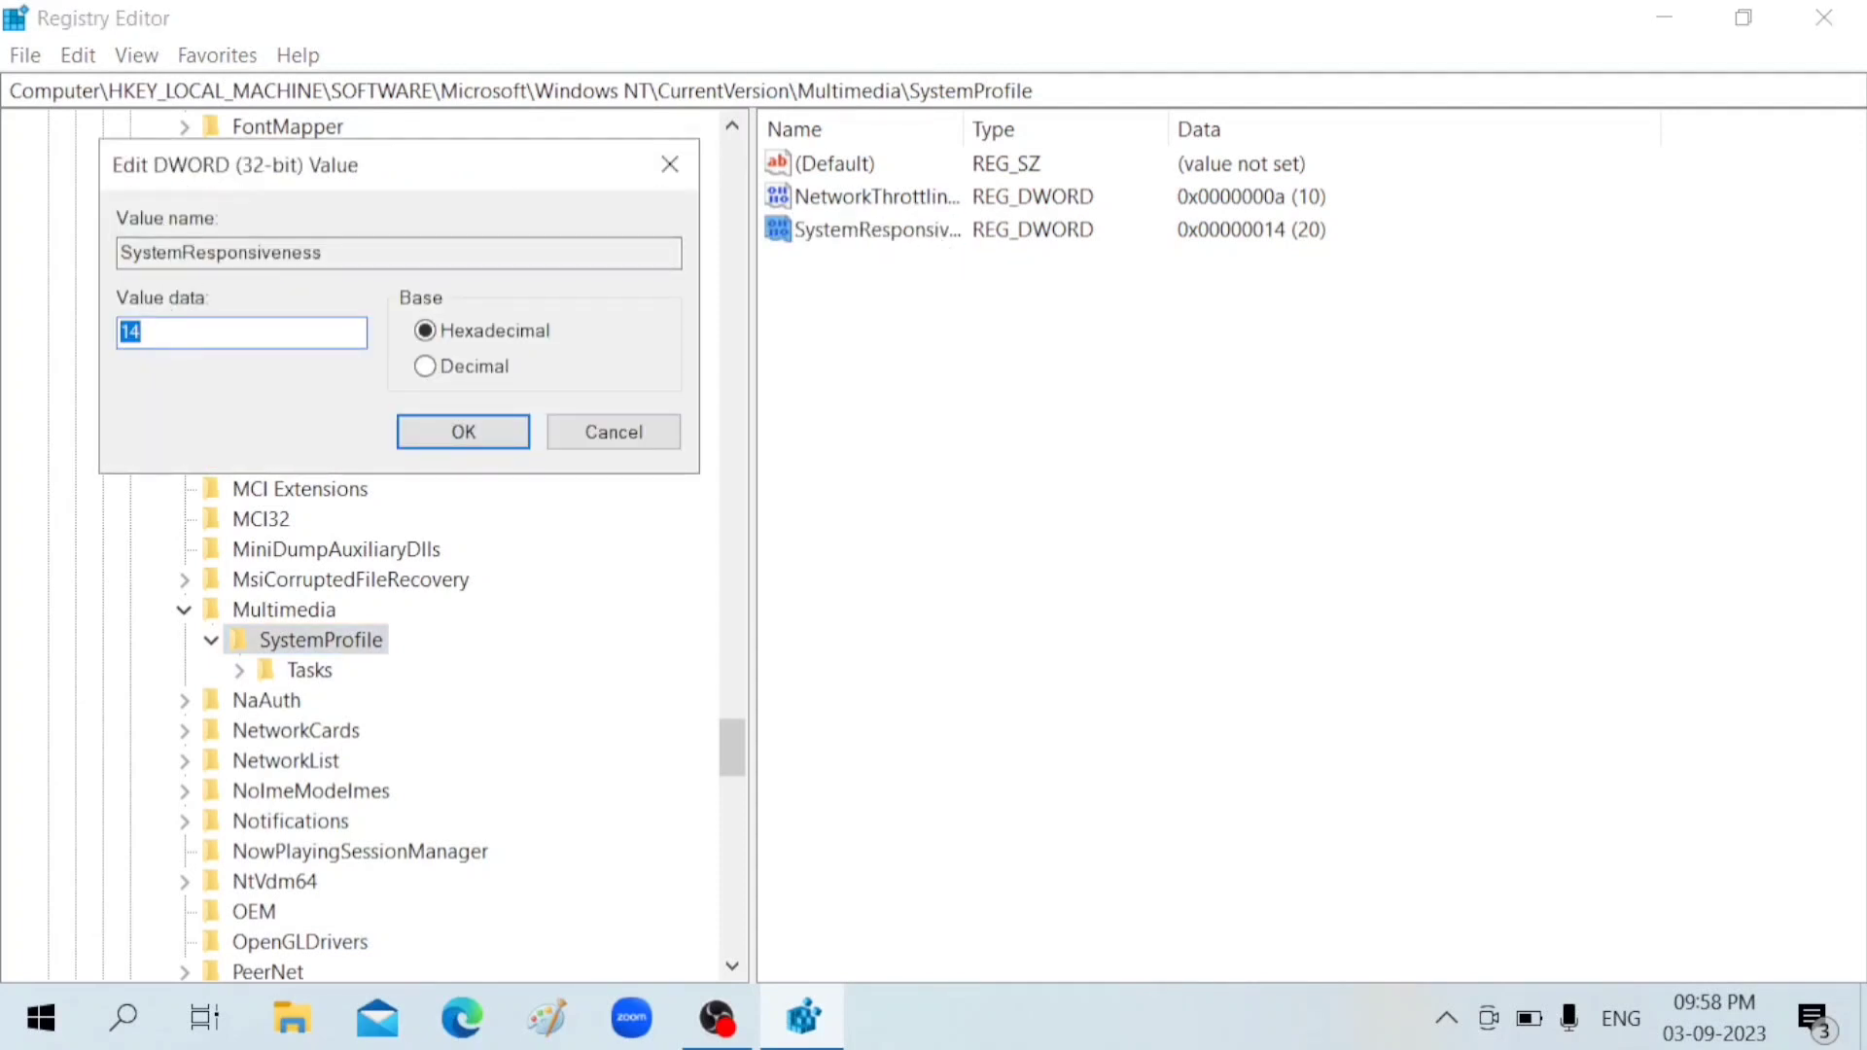
key(BackSpace)
text(0)
click(471, 431)
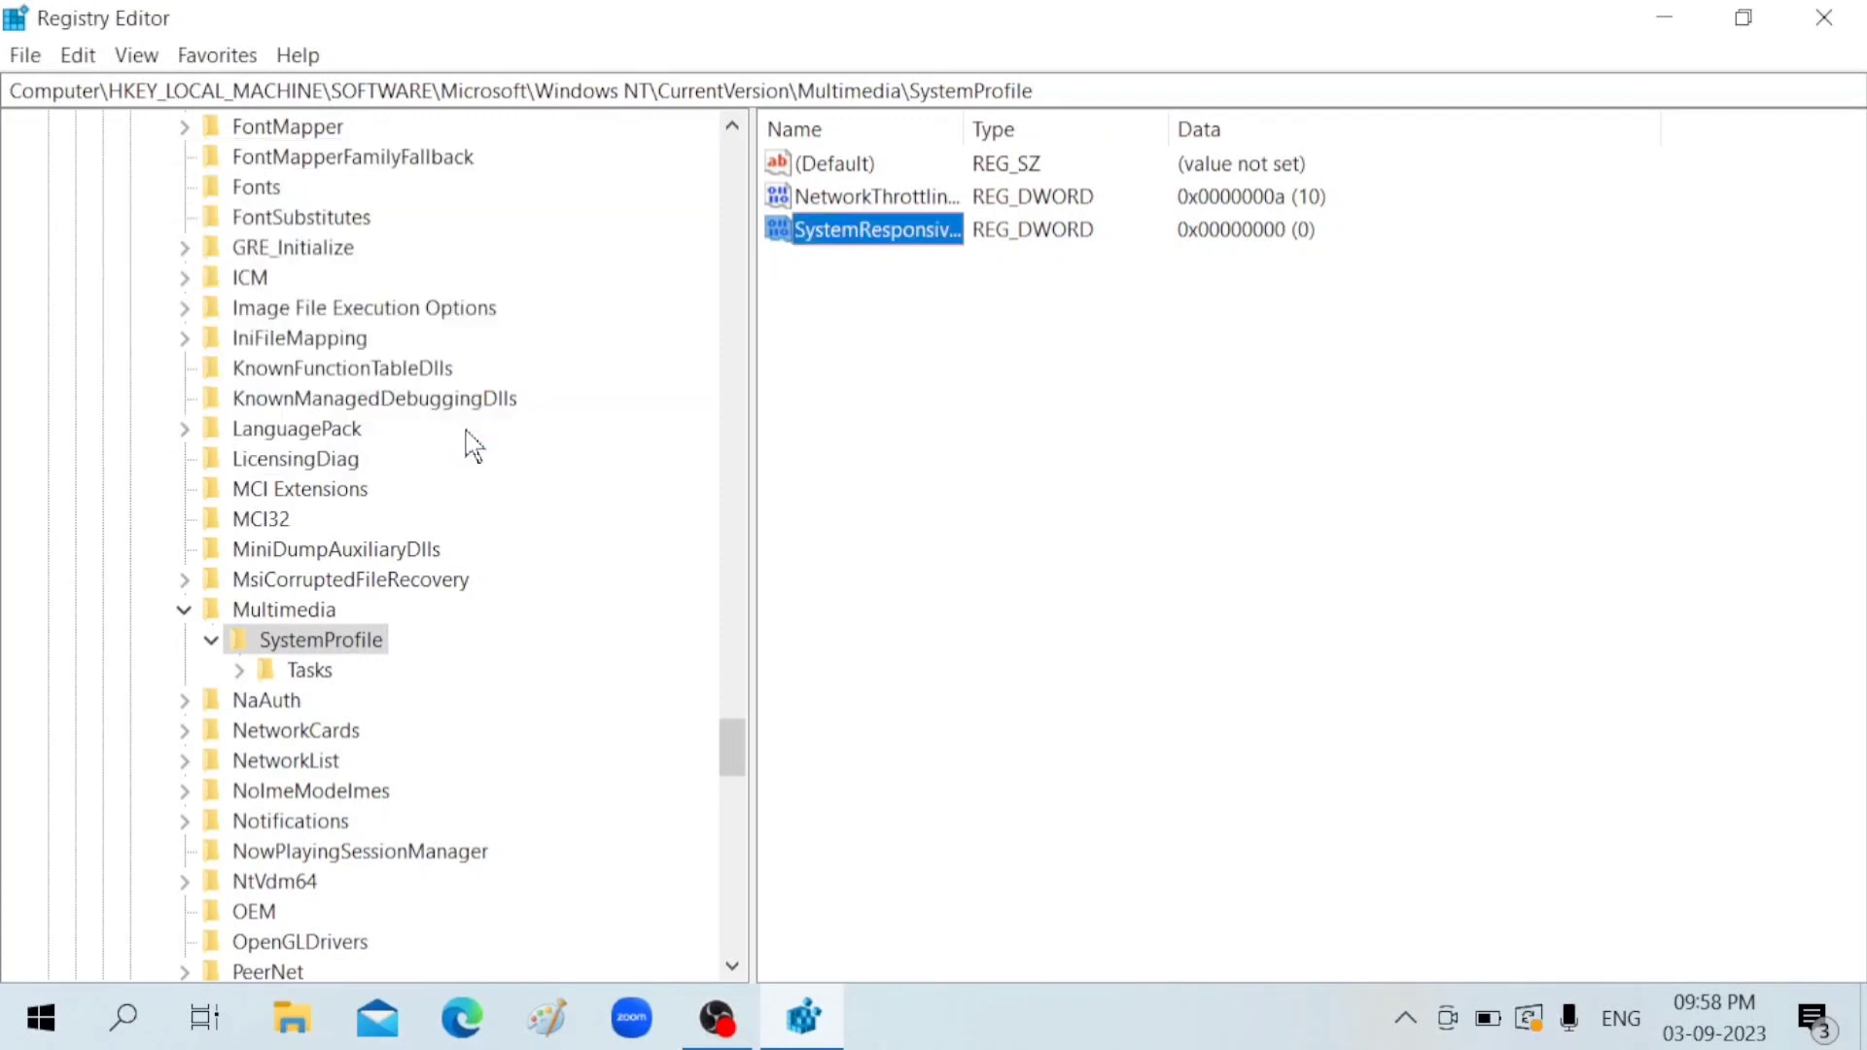
Step: In the Games key under SystemProfile\Tasks, accept GPU Priority at 8 and set Priority to 6
double_click(282, 673)
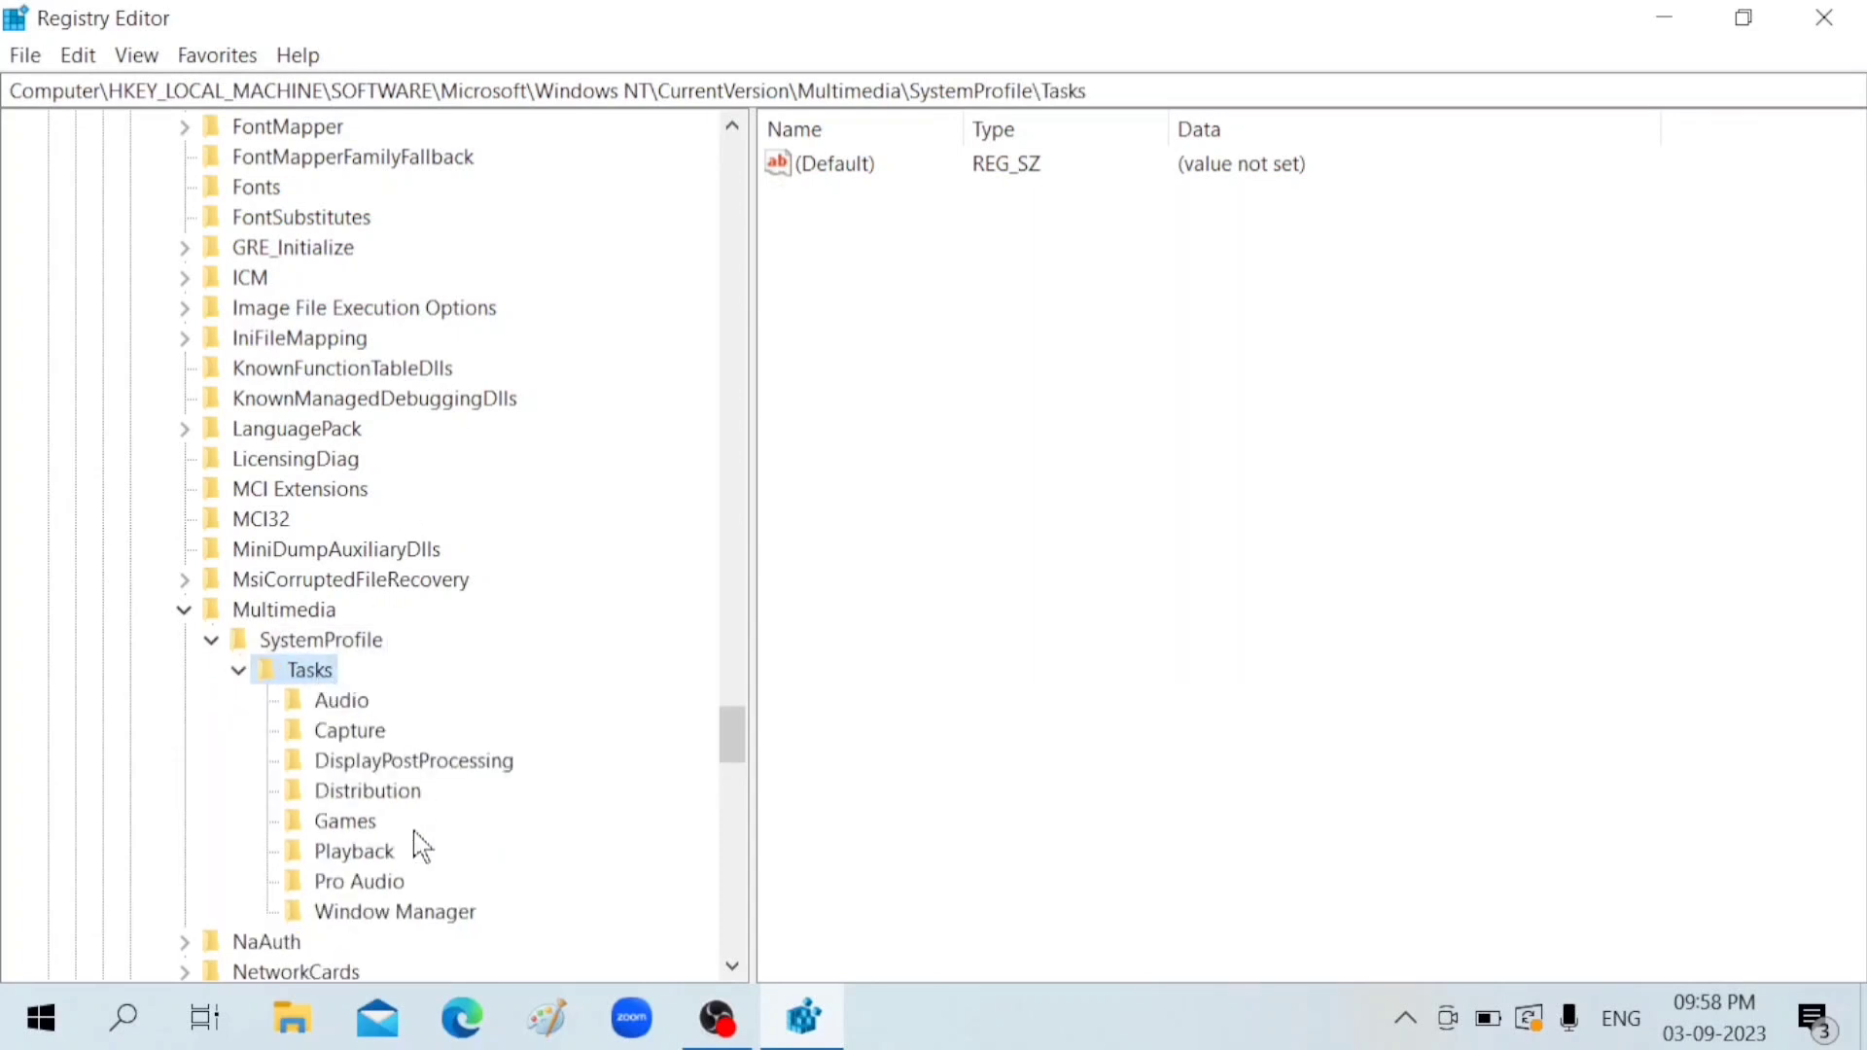
click(342, 825)
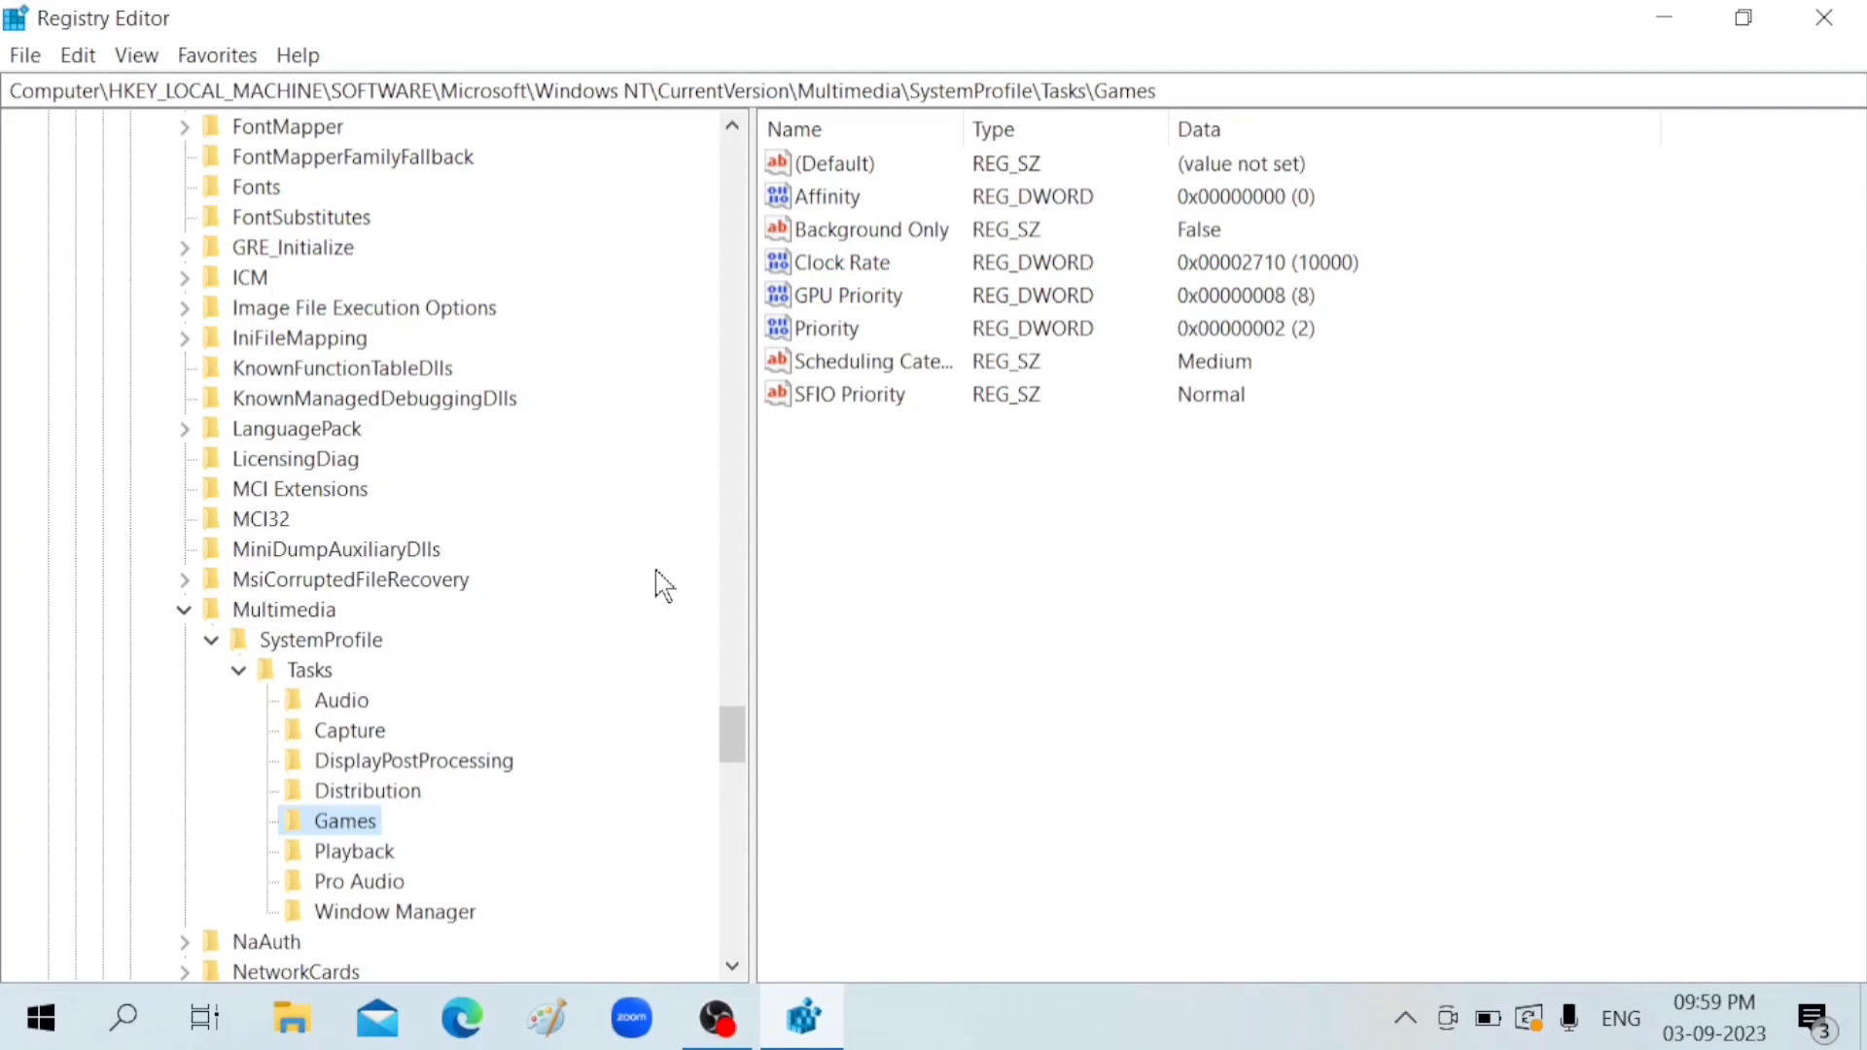
double_click(839, 303)
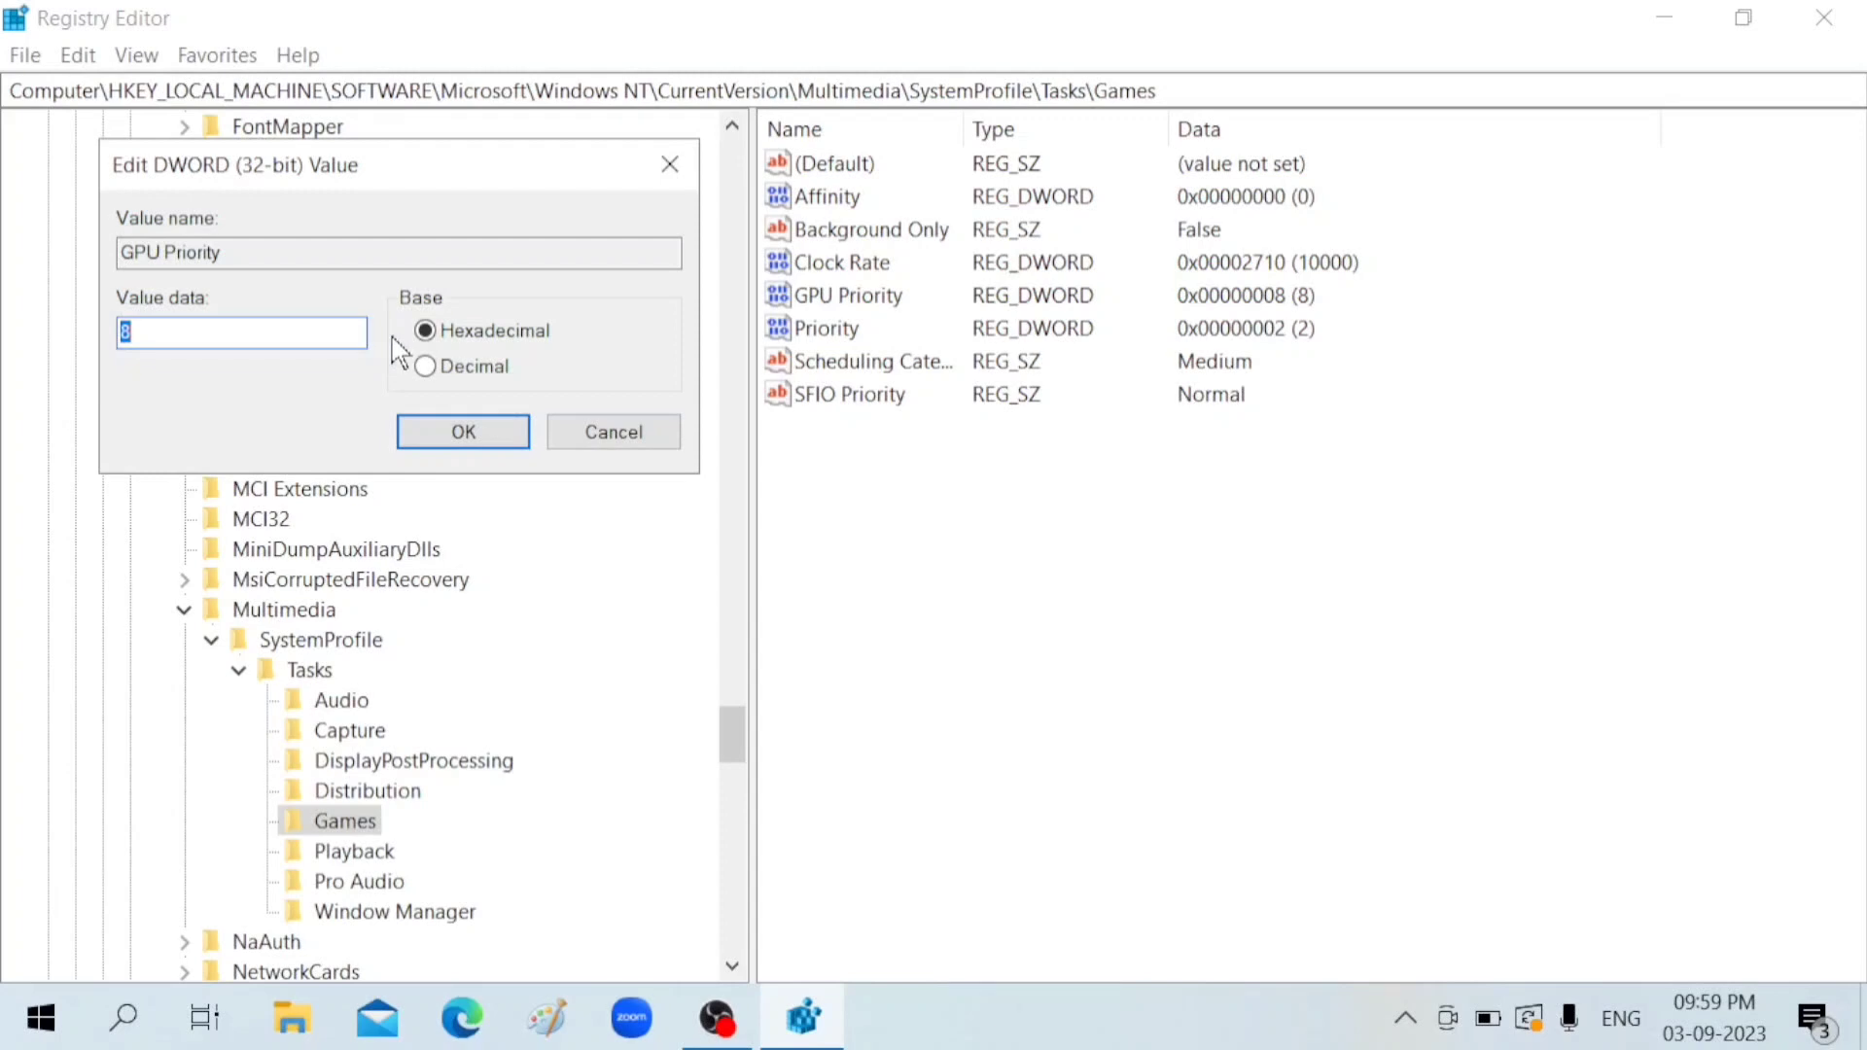
click(449, 432)
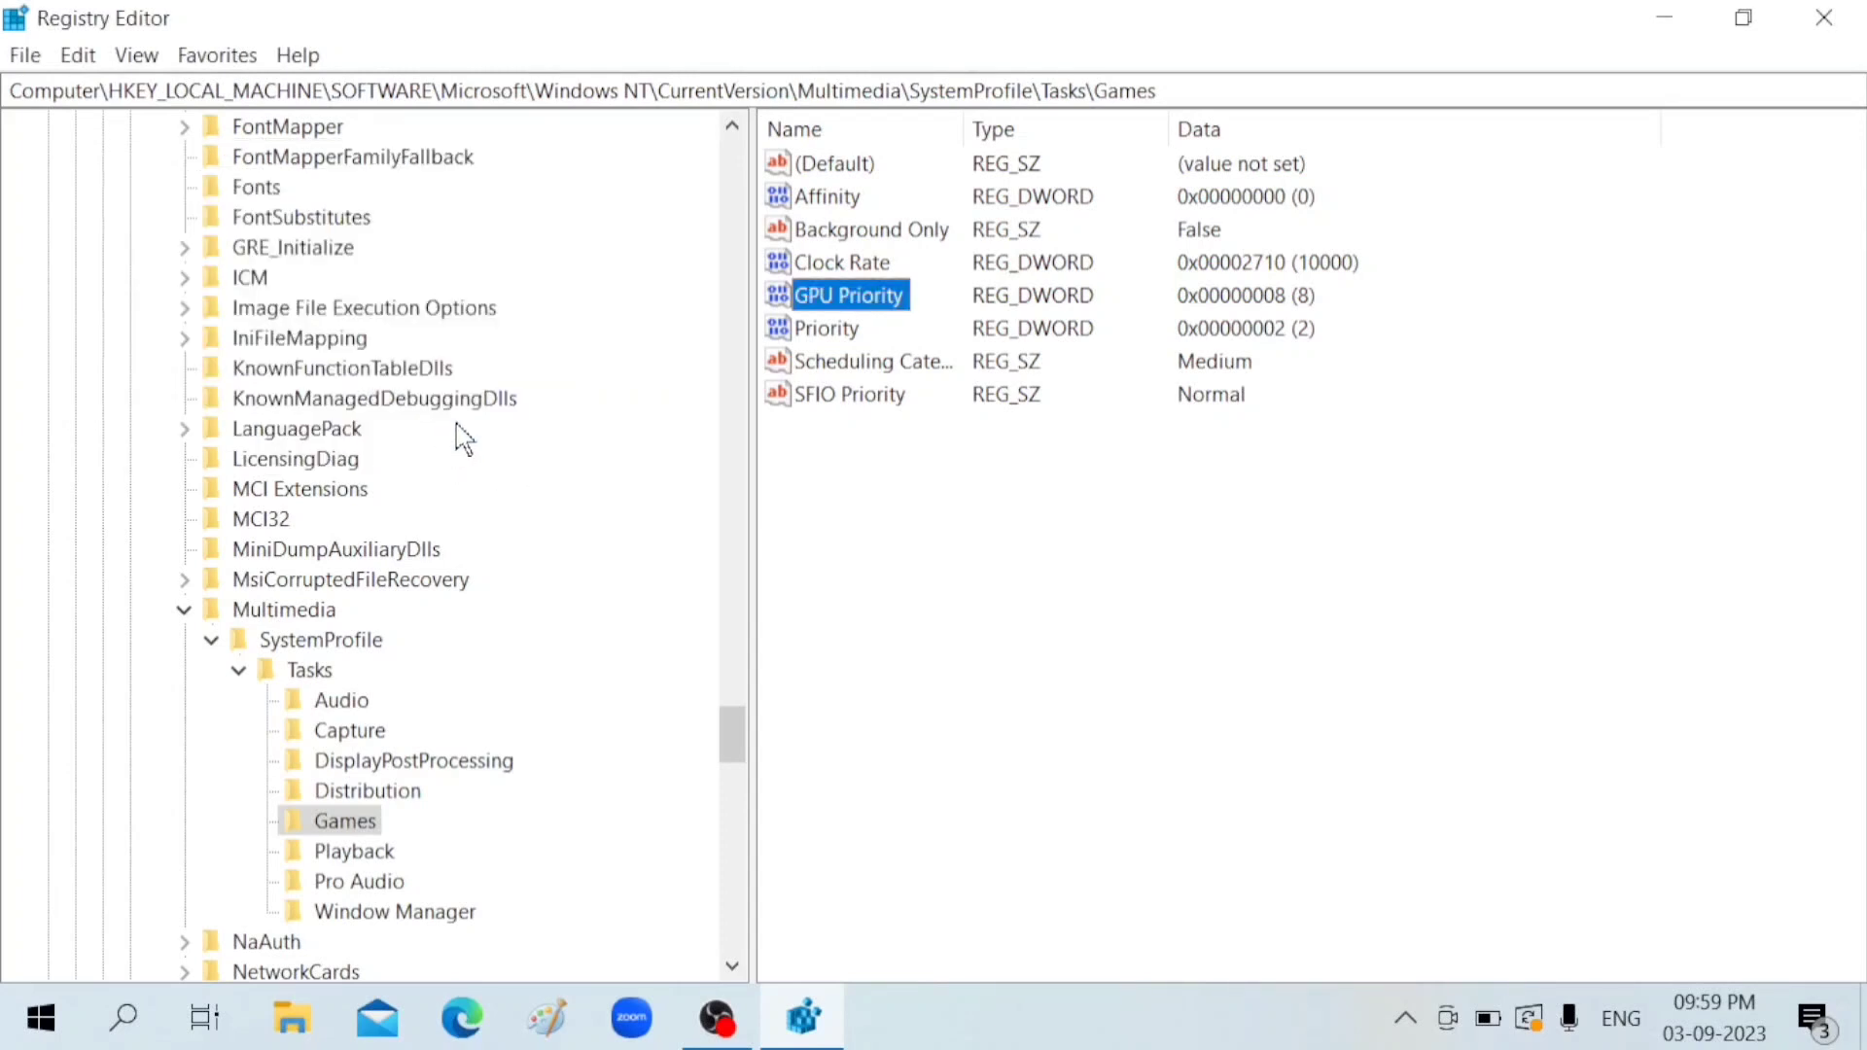
double_click(835, 331)
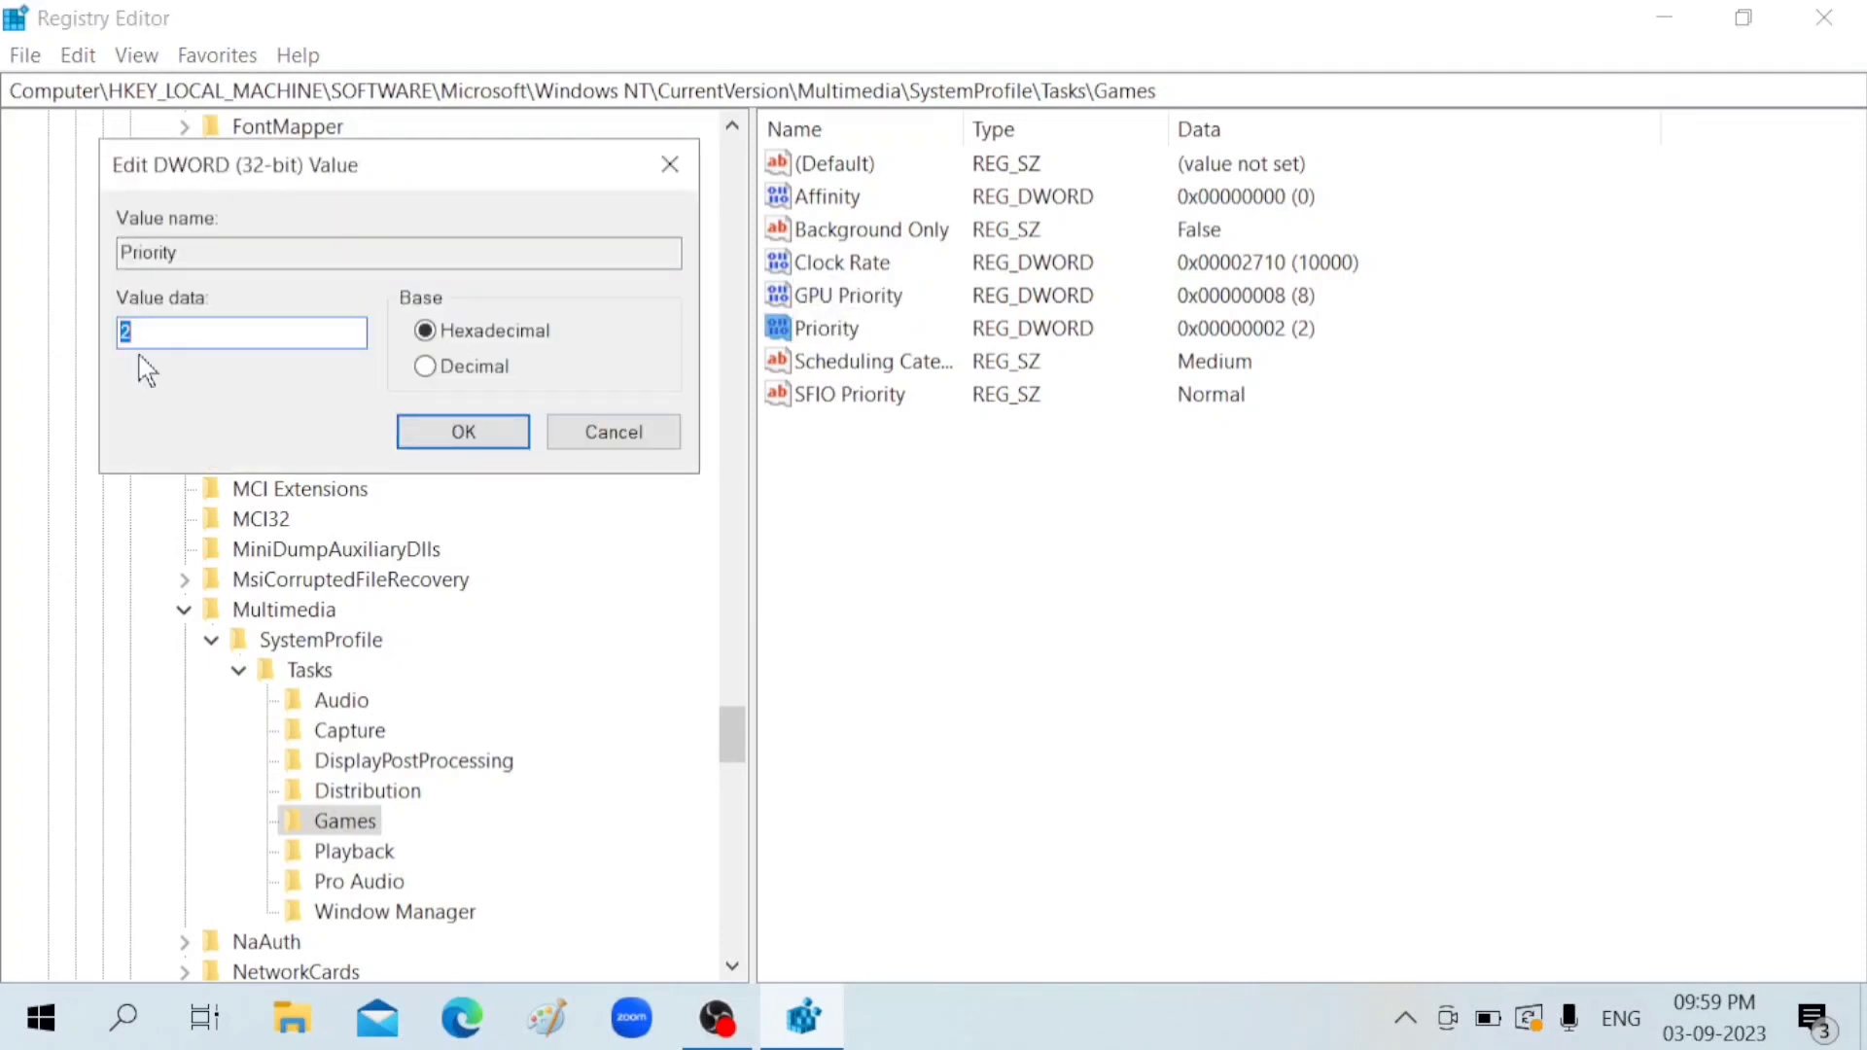
key(BackSpace)
text(6)
click(484, 432)
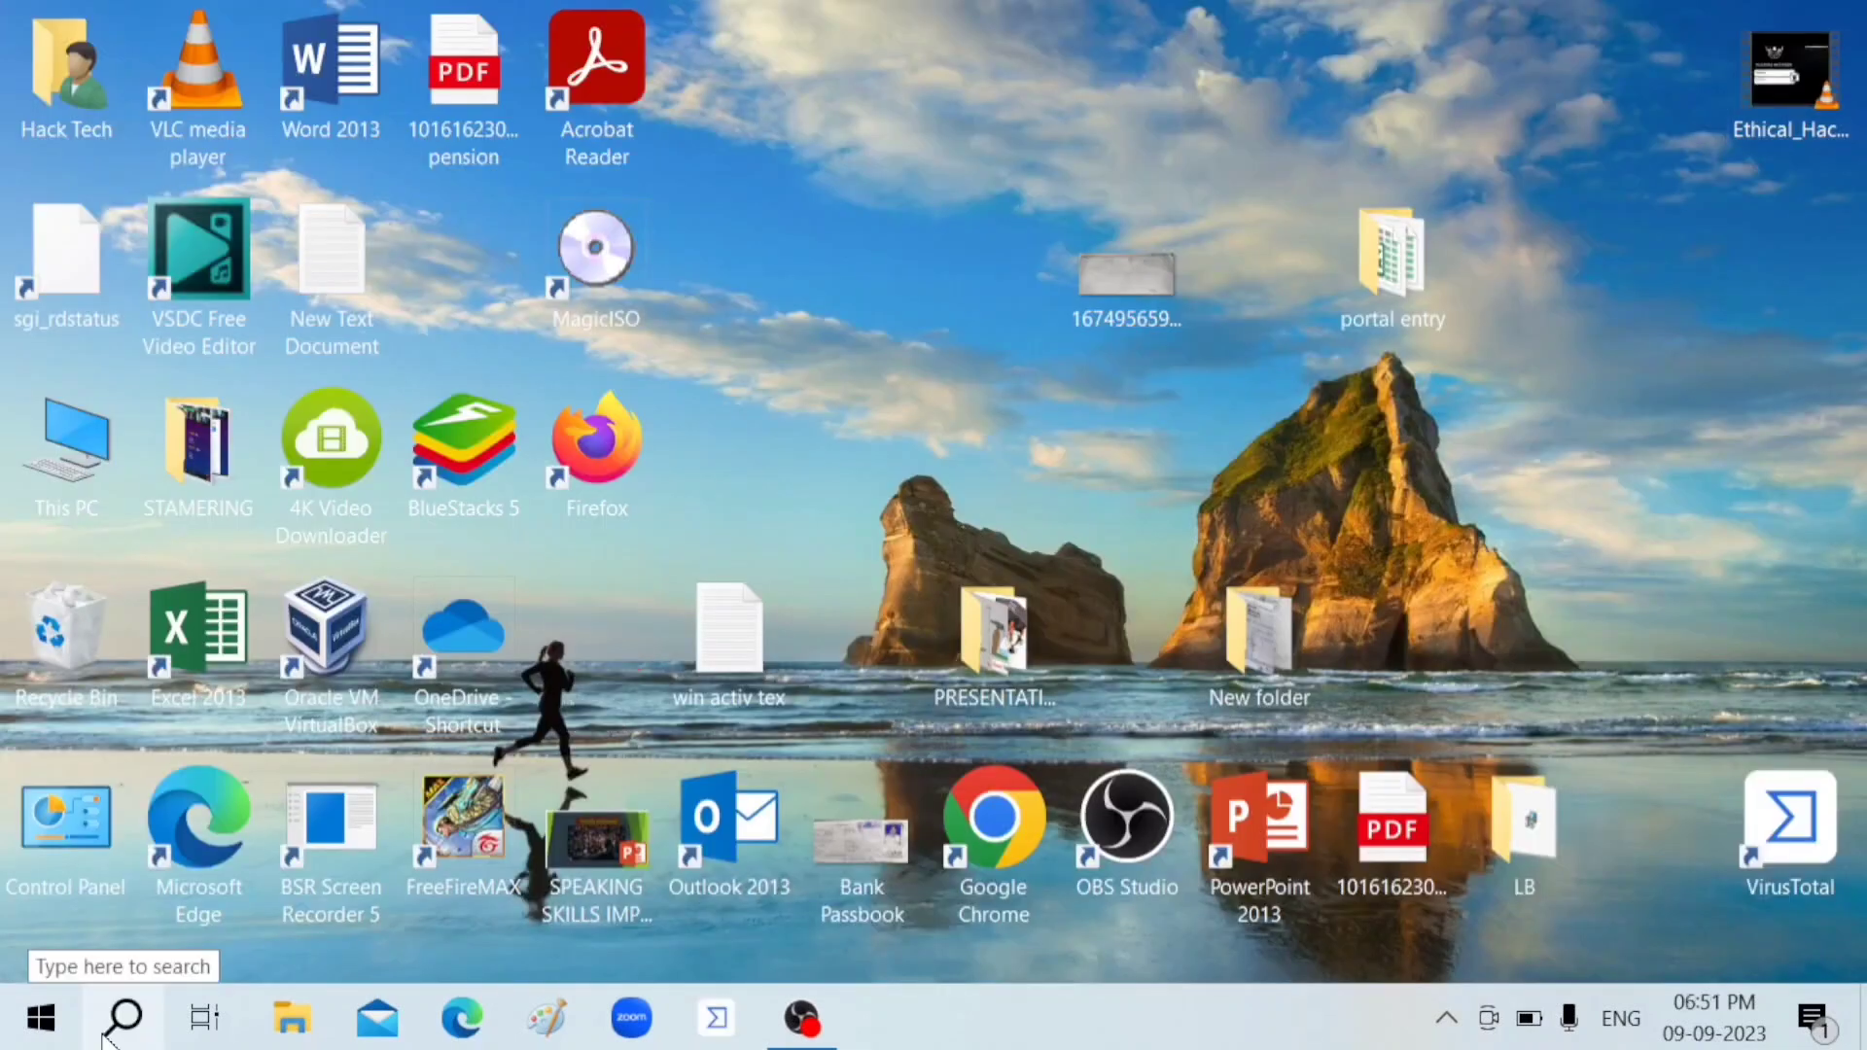
Step: Search for the Control Panel and open it
click(105, 1039)
text(c)
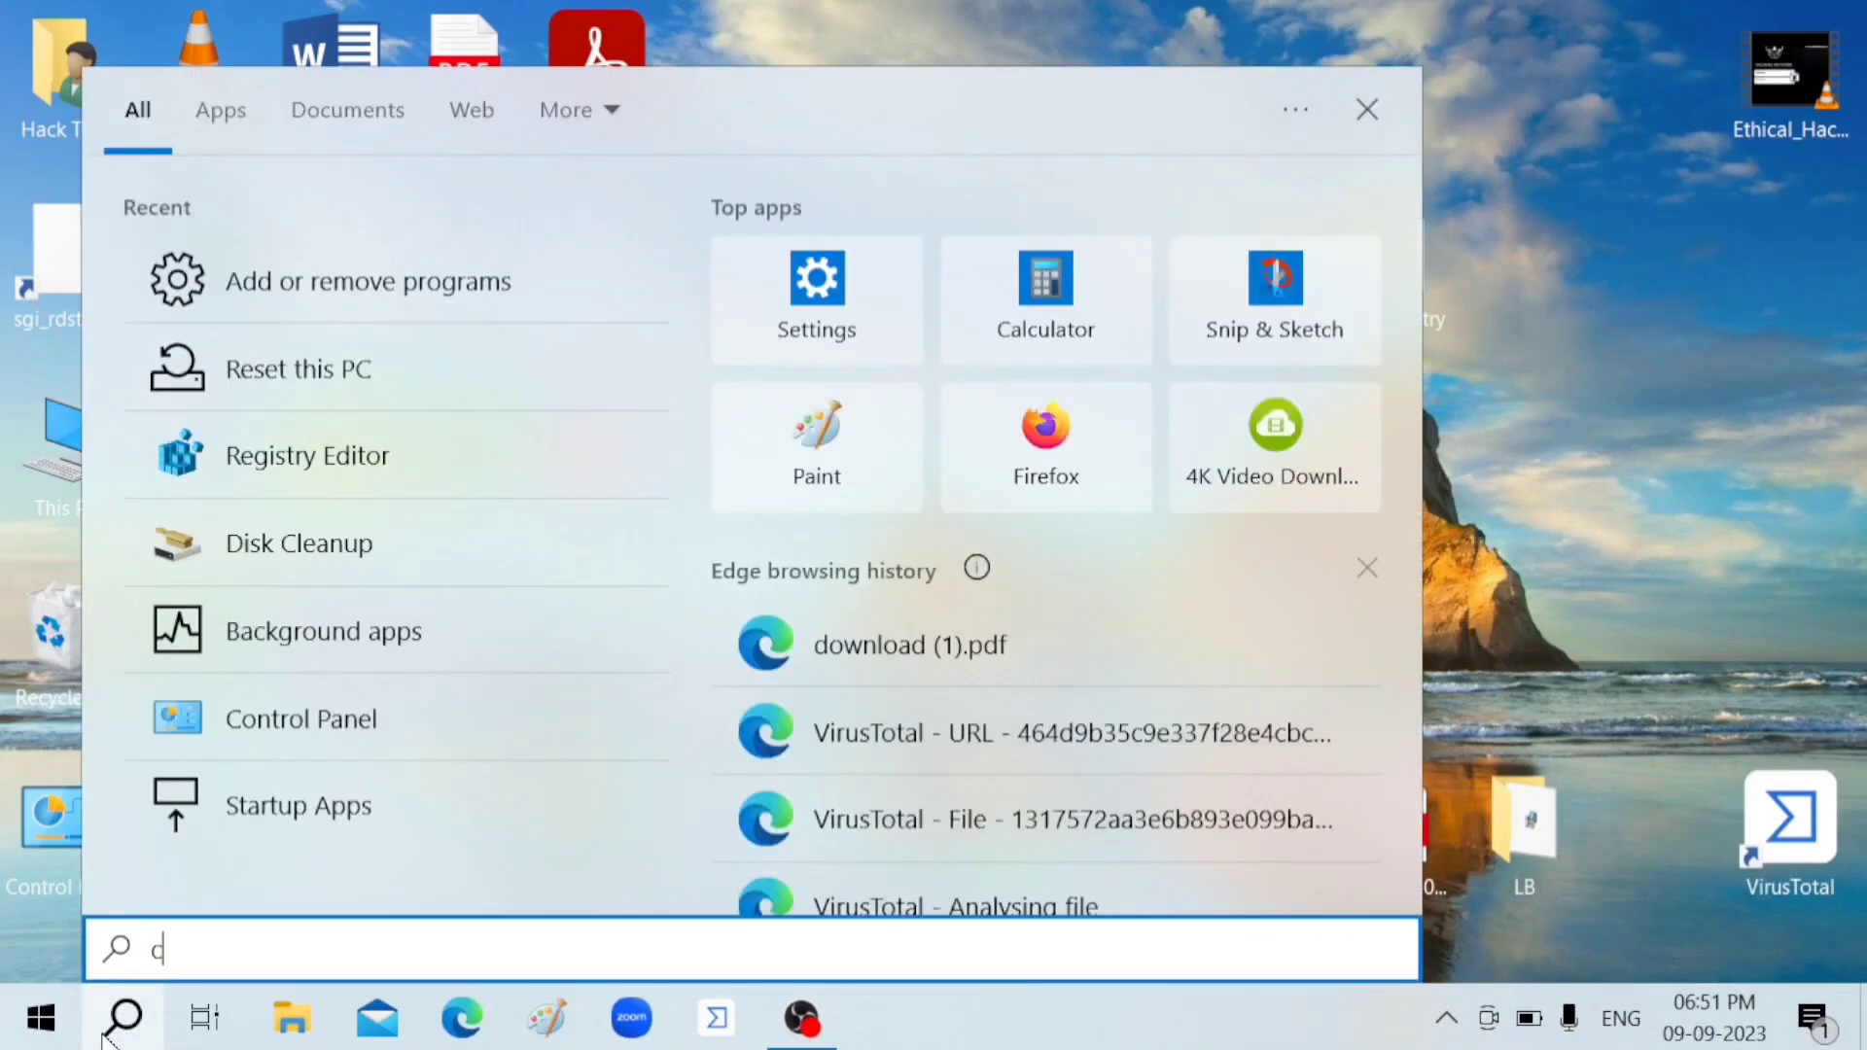
text(ontrol)
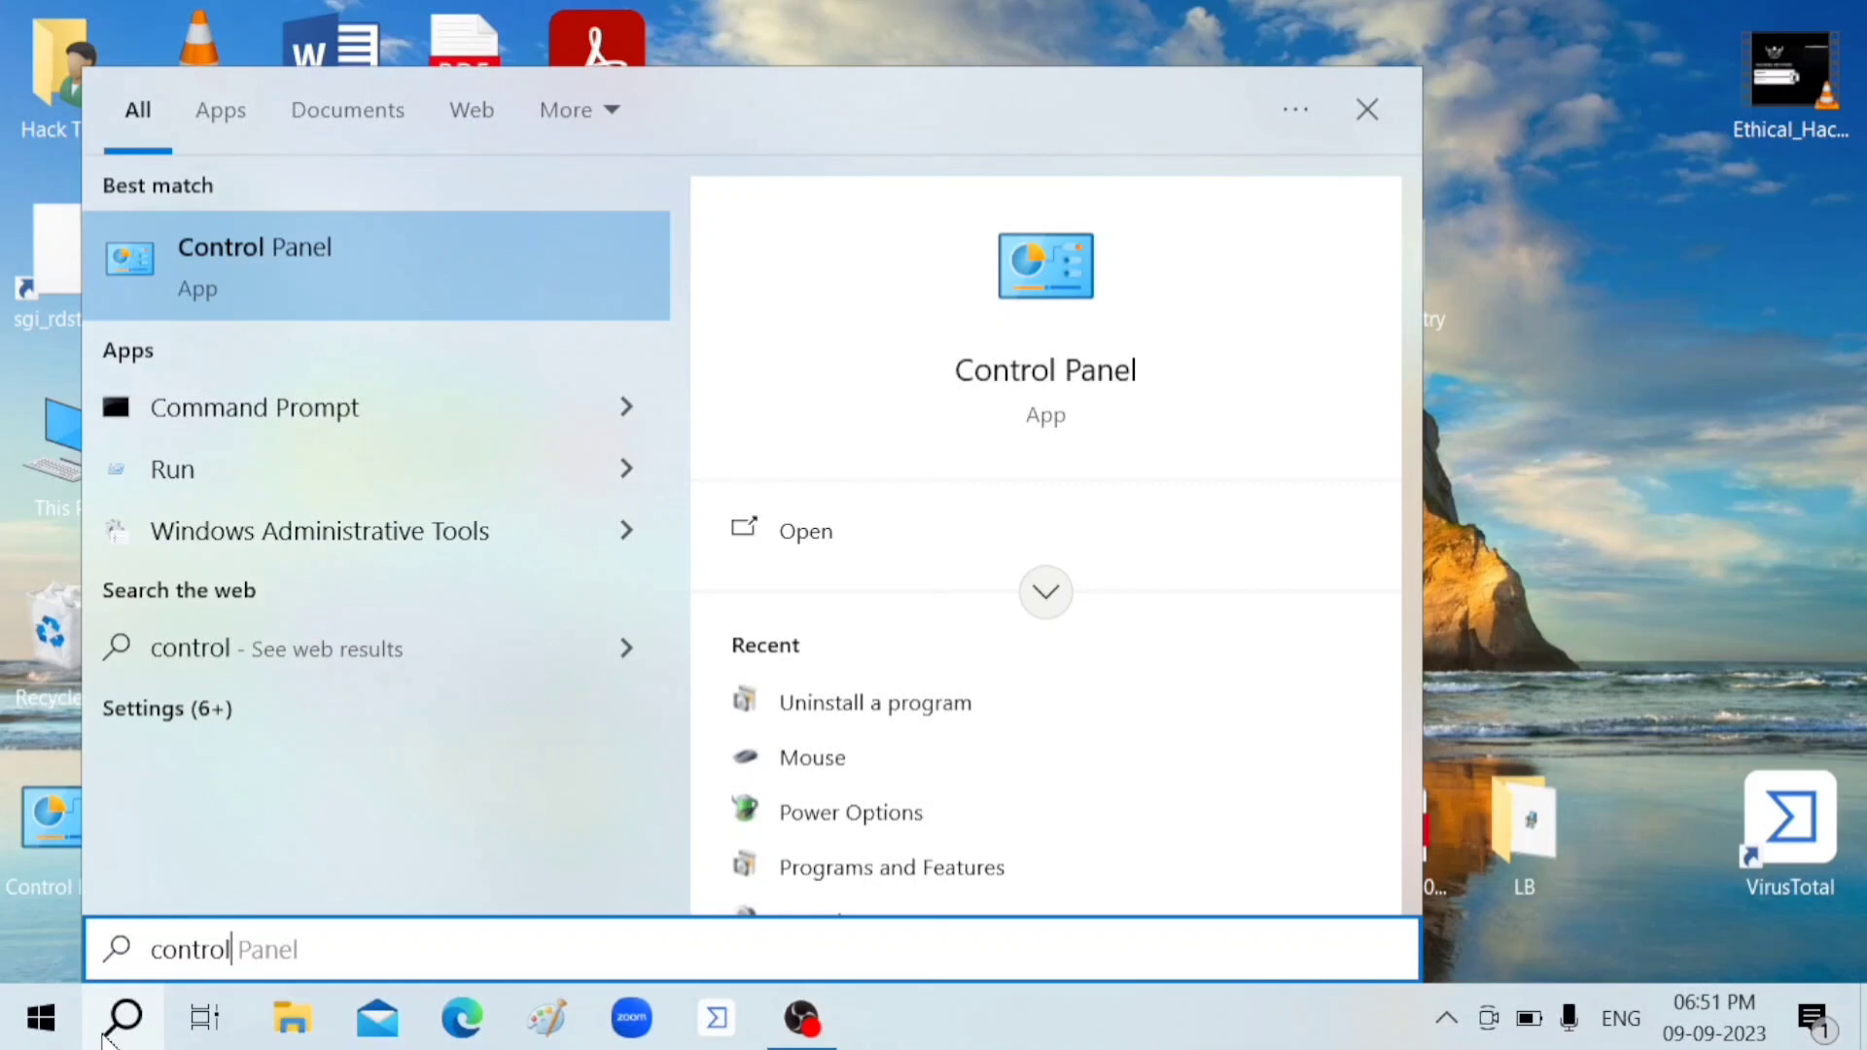
key(Tab)
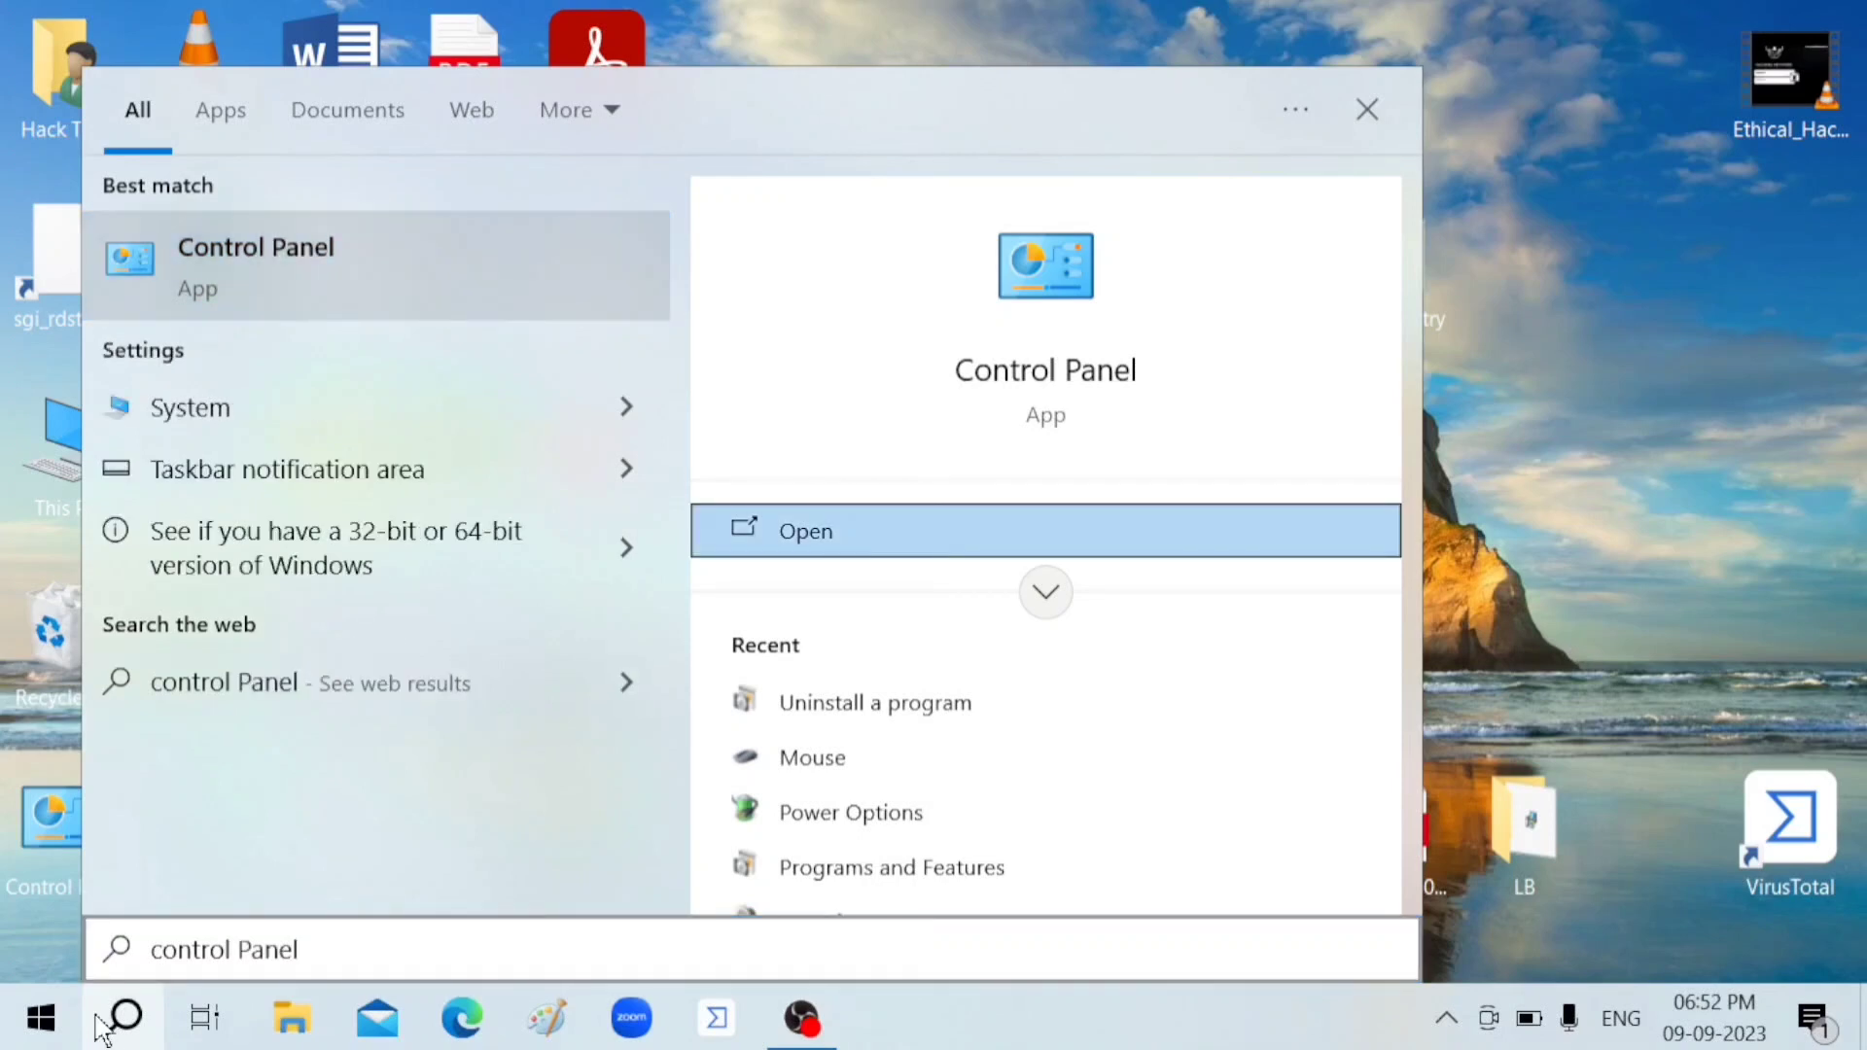
click(267, 286)
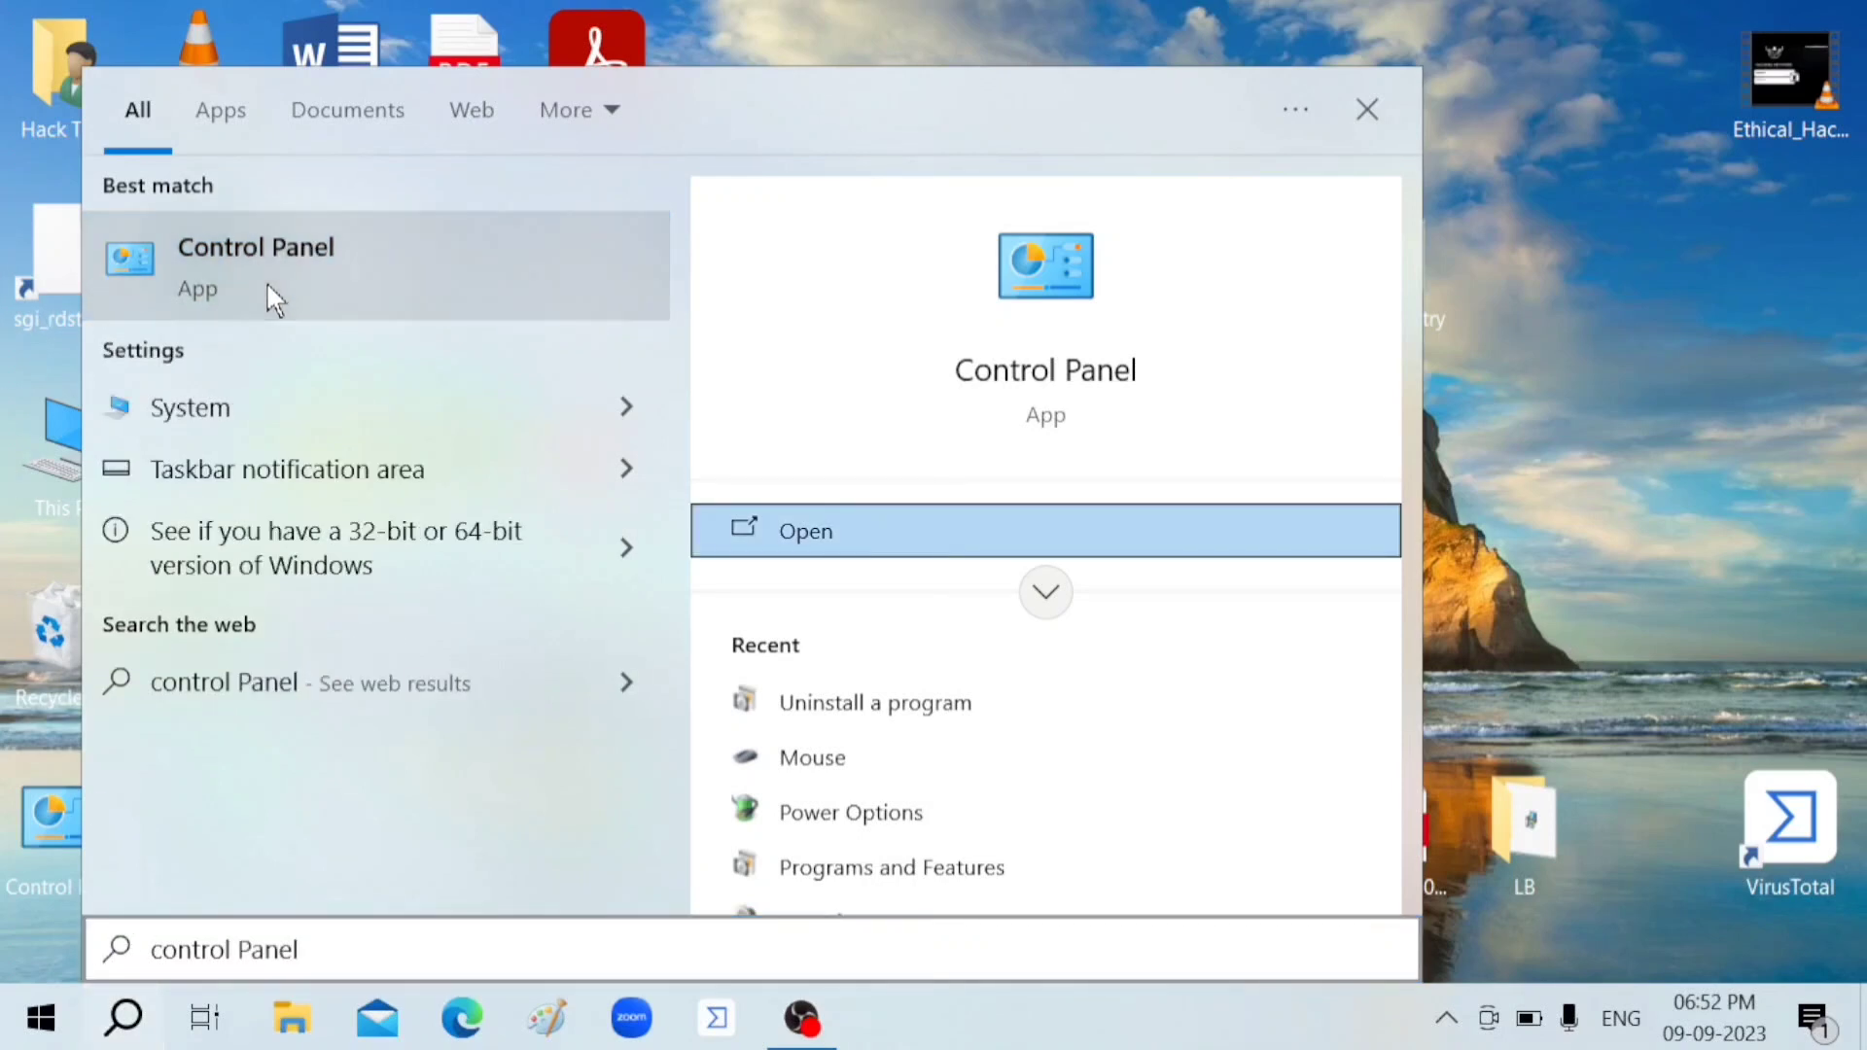
click(1369, 105)
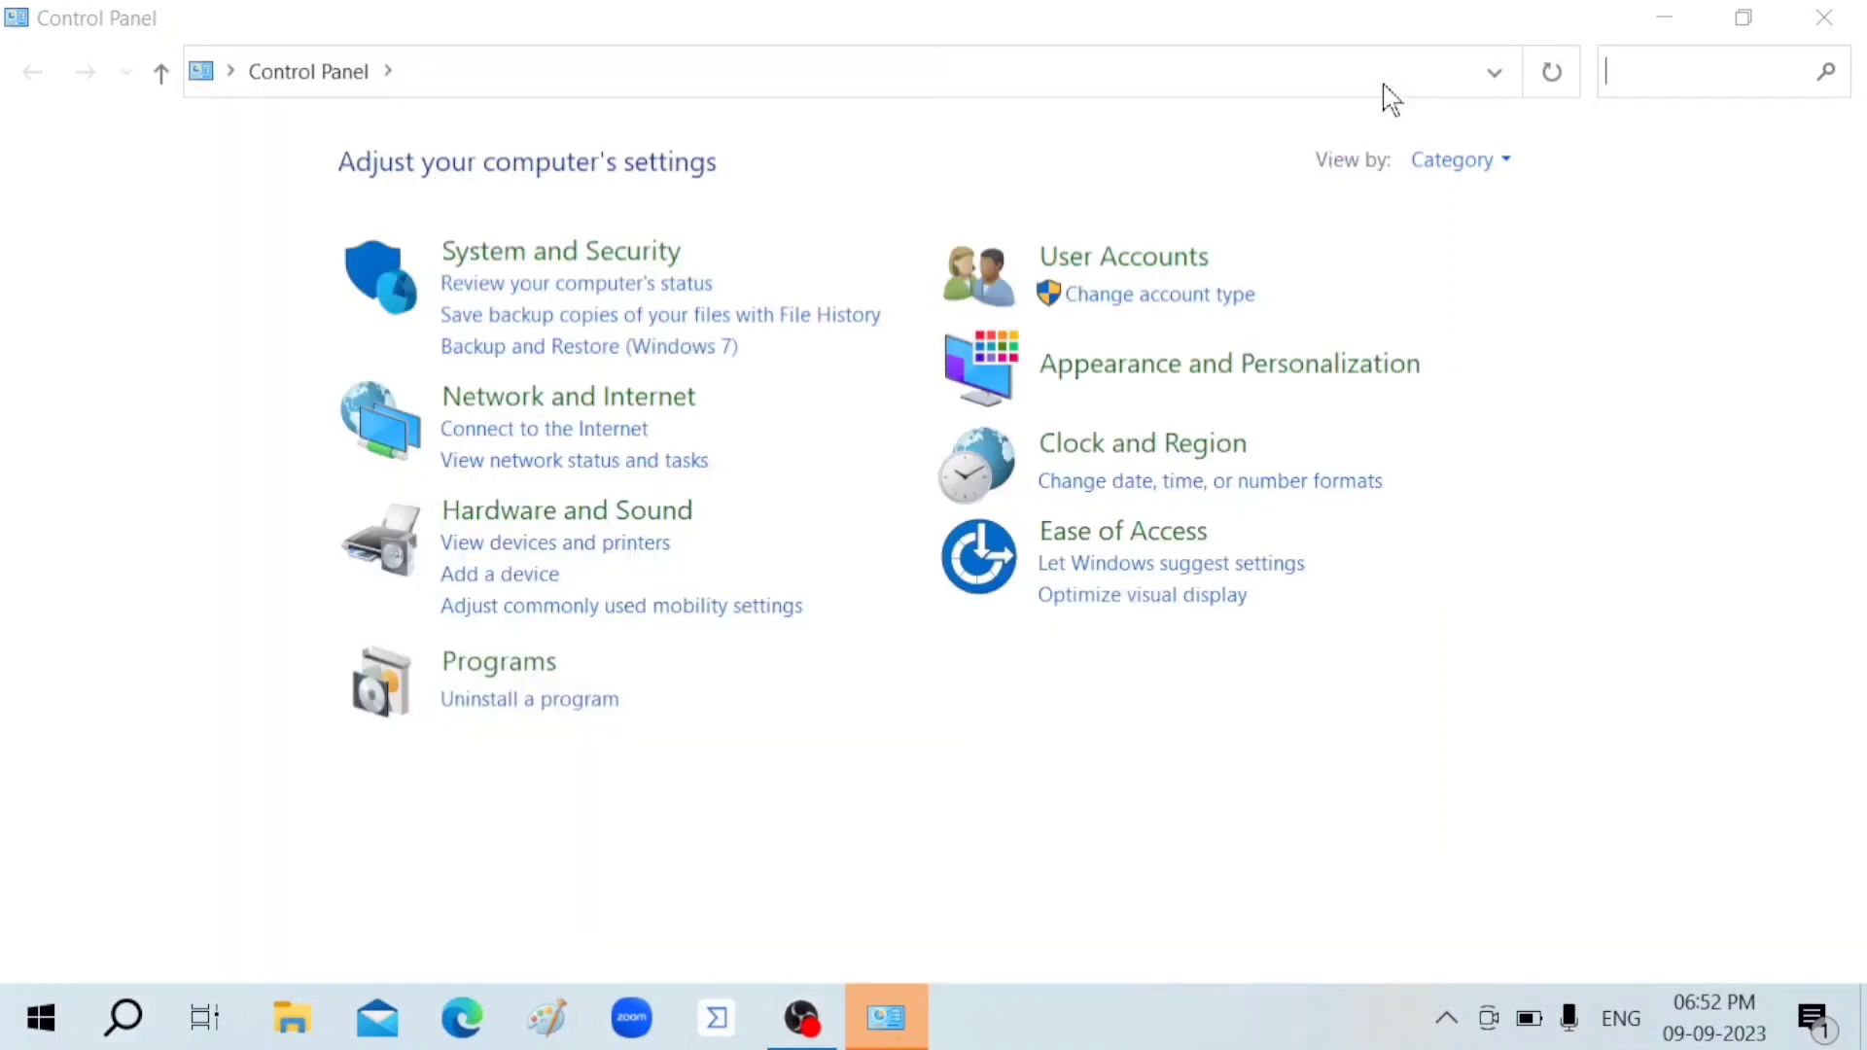
Step: Switch the Control Panel to the Large icons view and open Power Options
click(1521, 161)
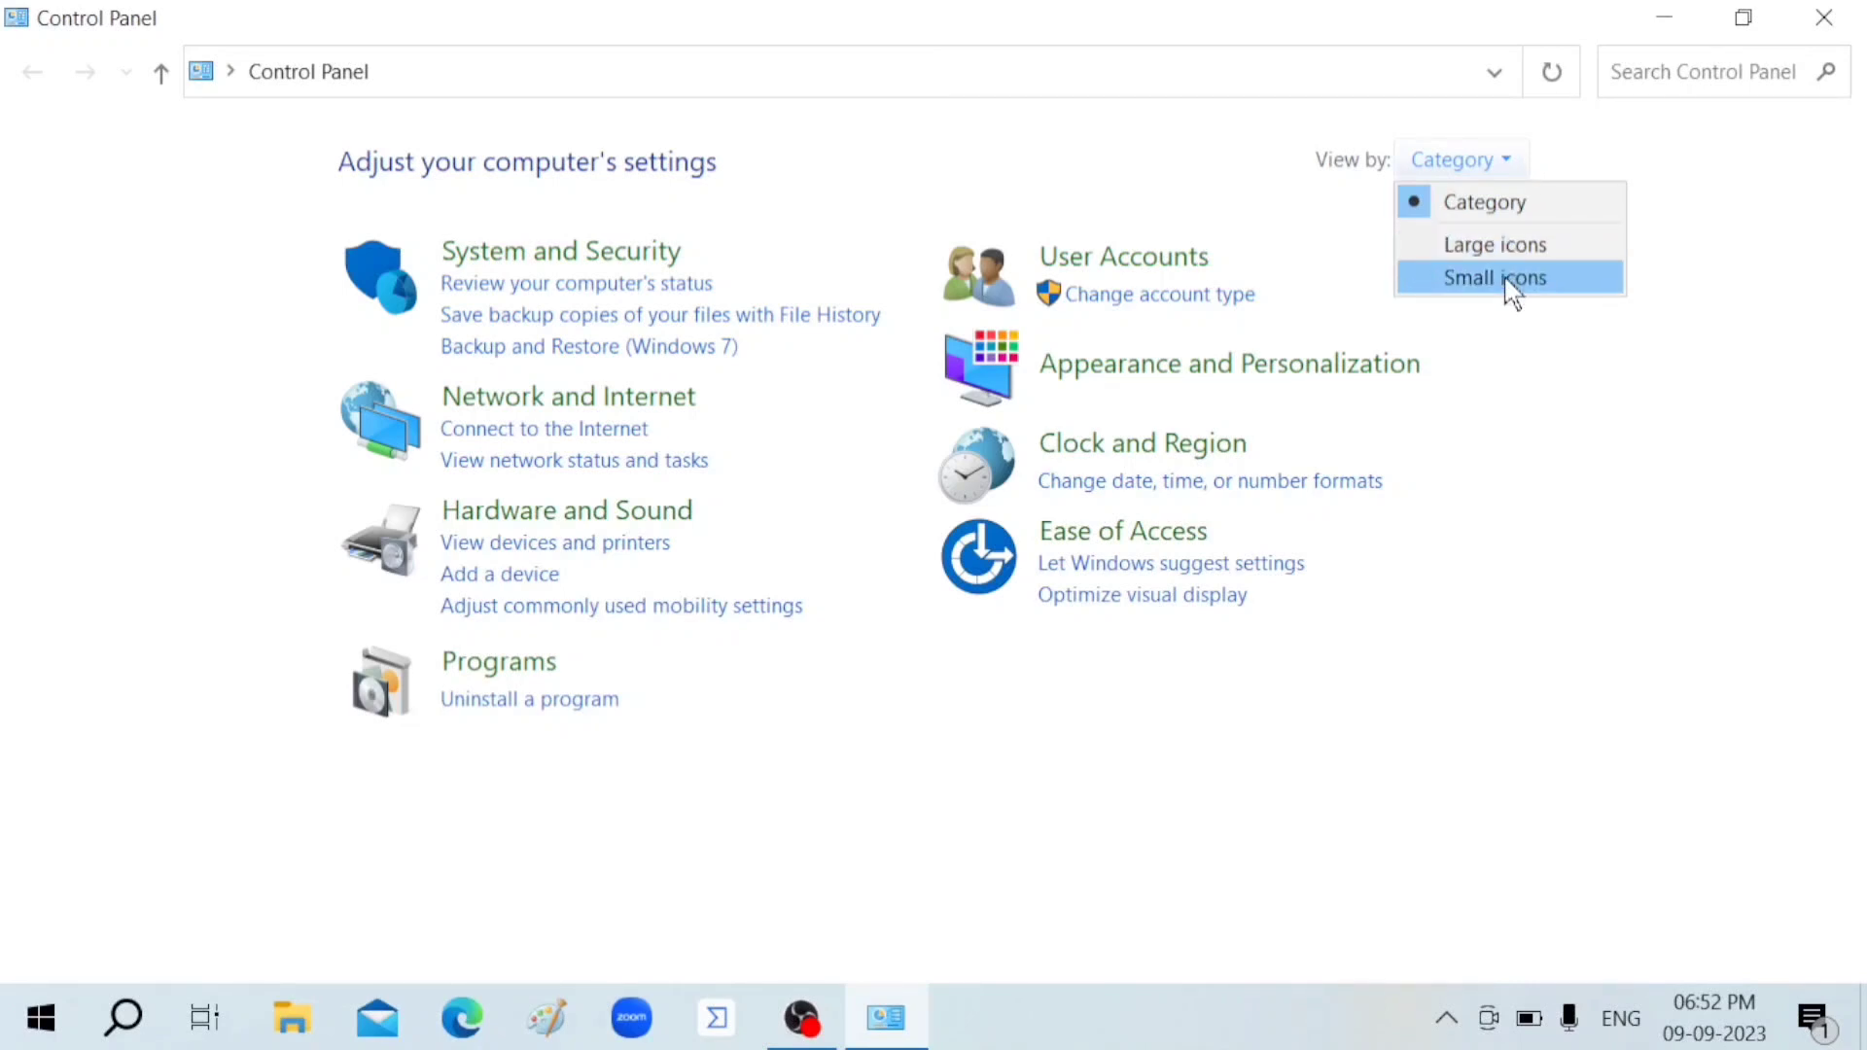
click(1491, 246)
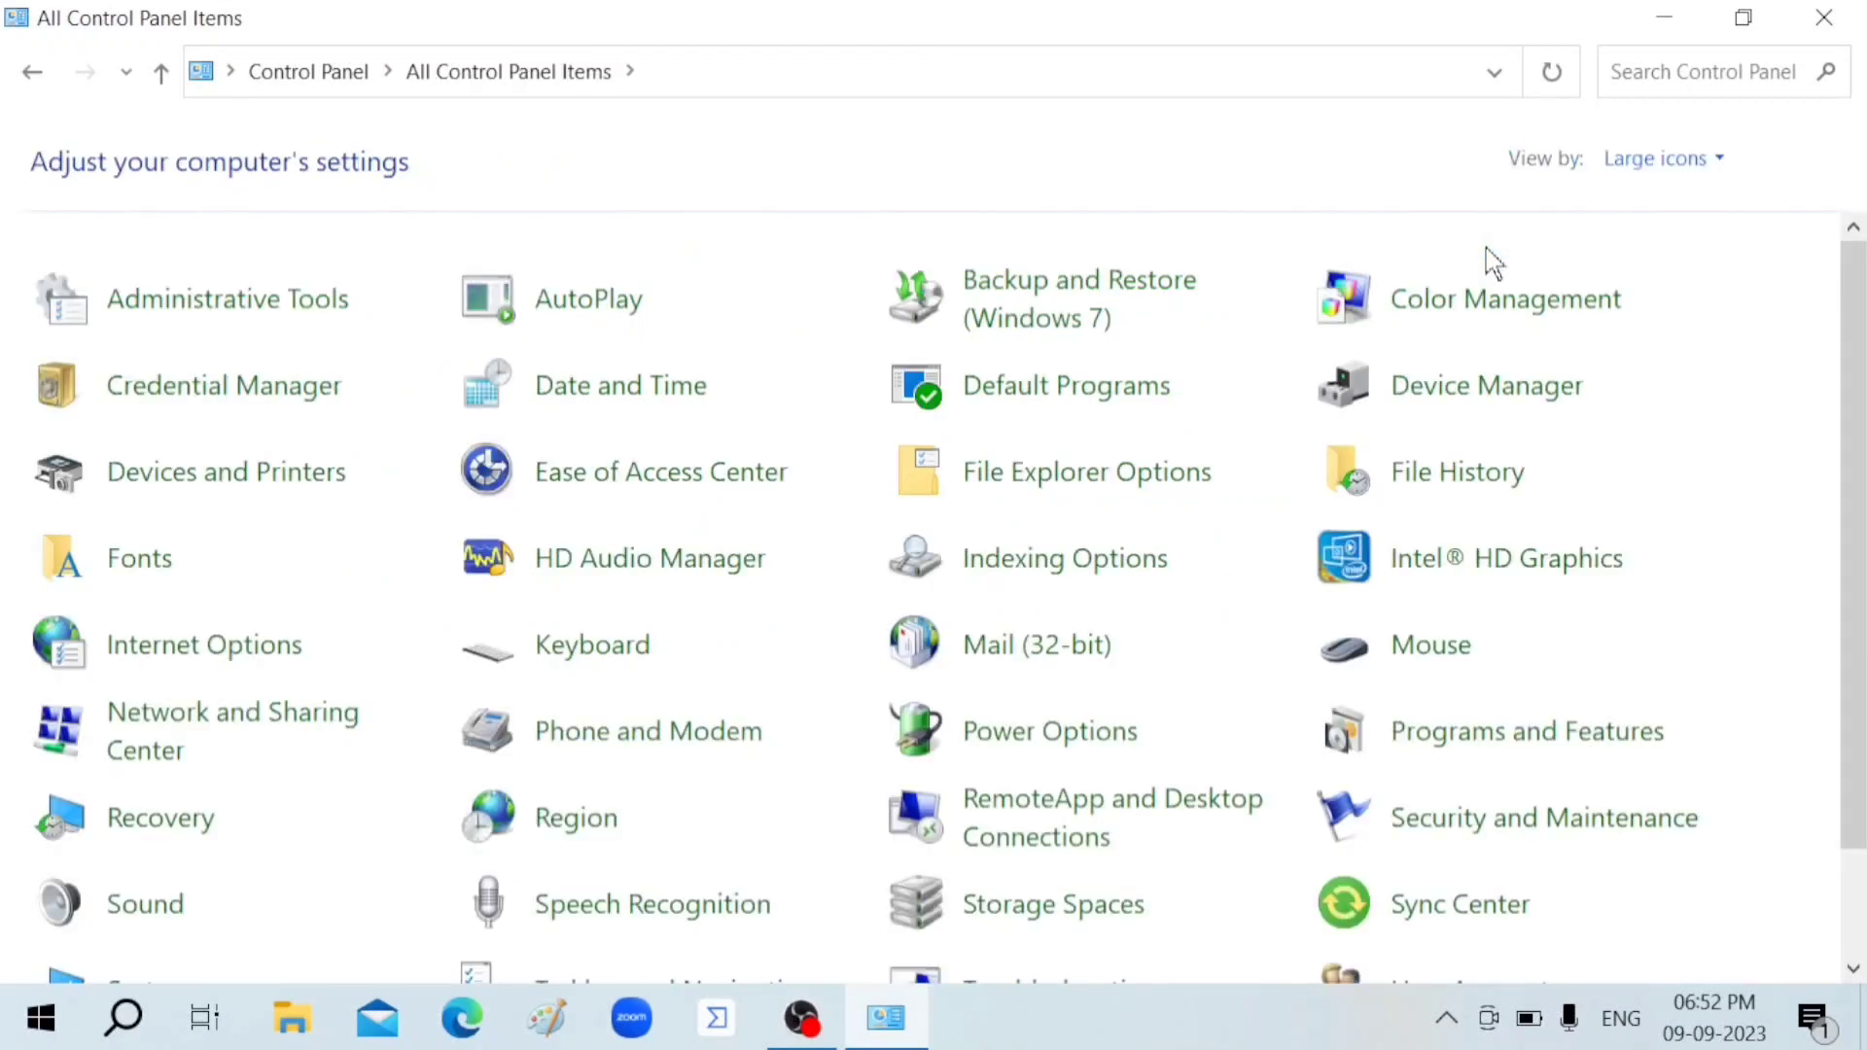
scroll(1096, 350, down, 1)
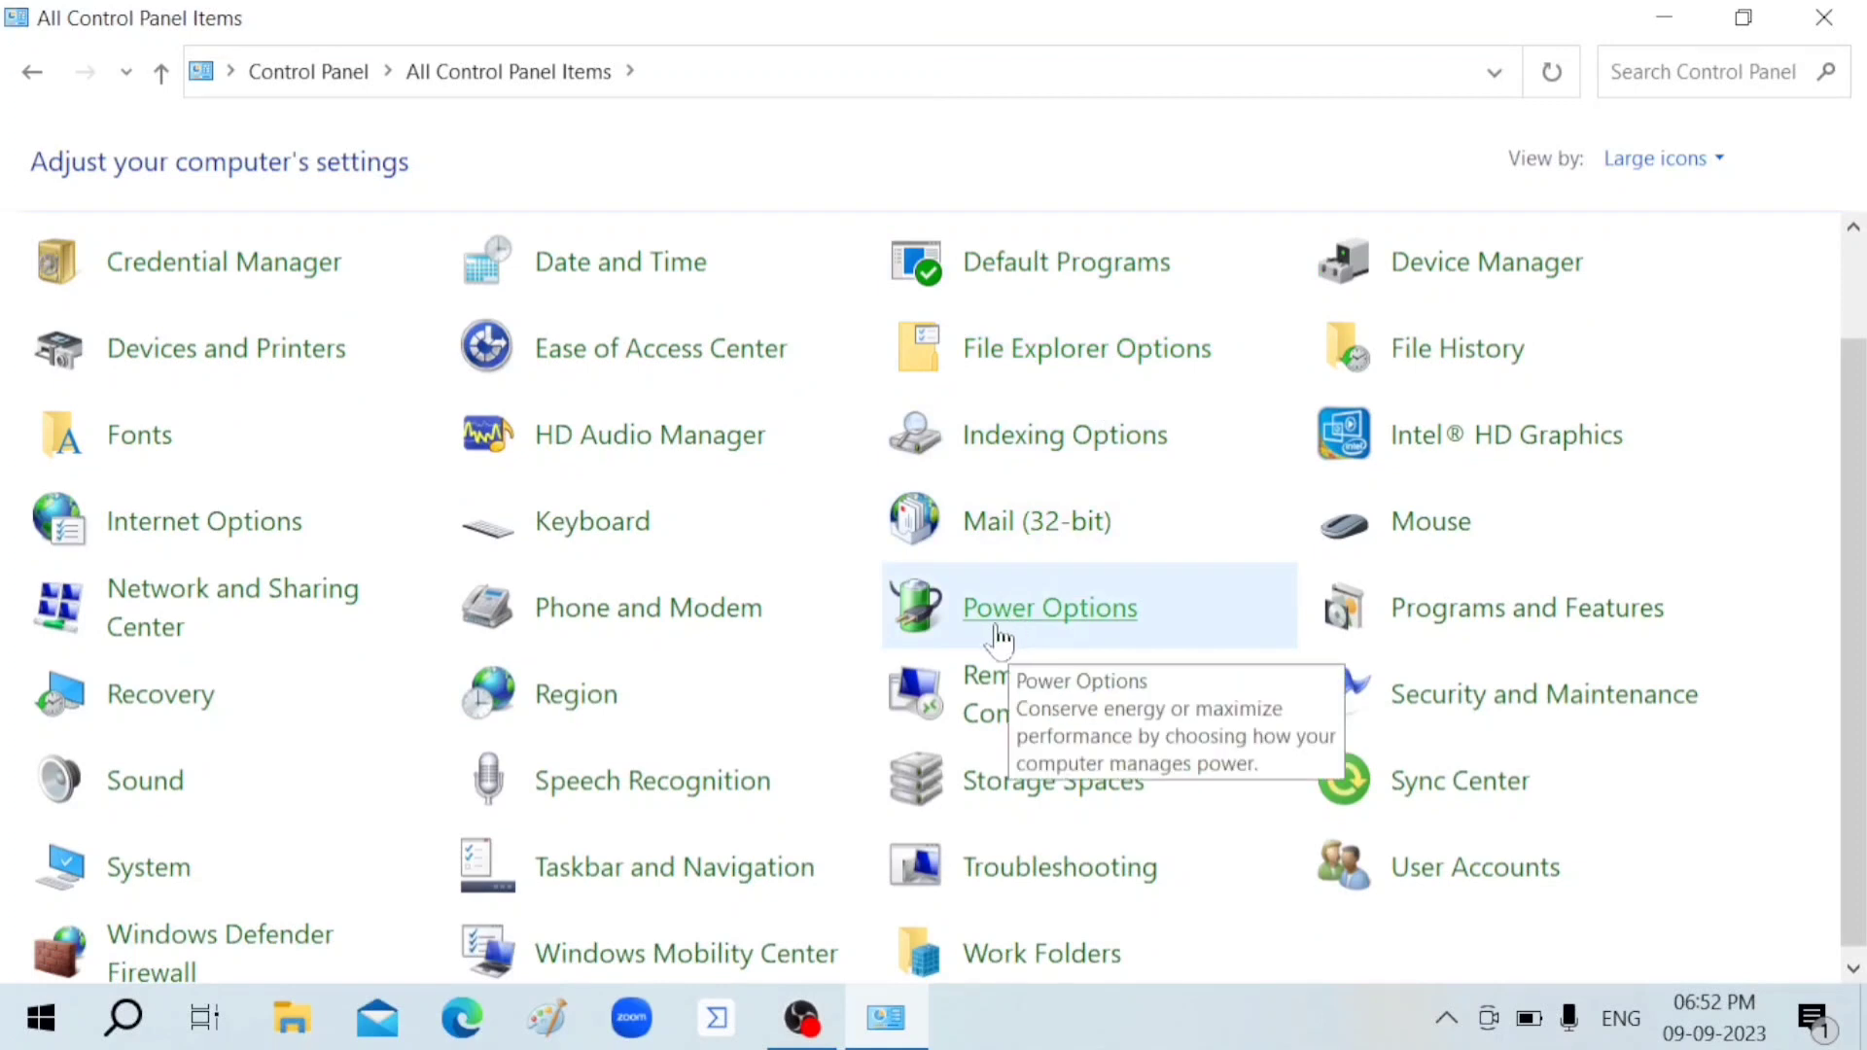
click(1060, 628)
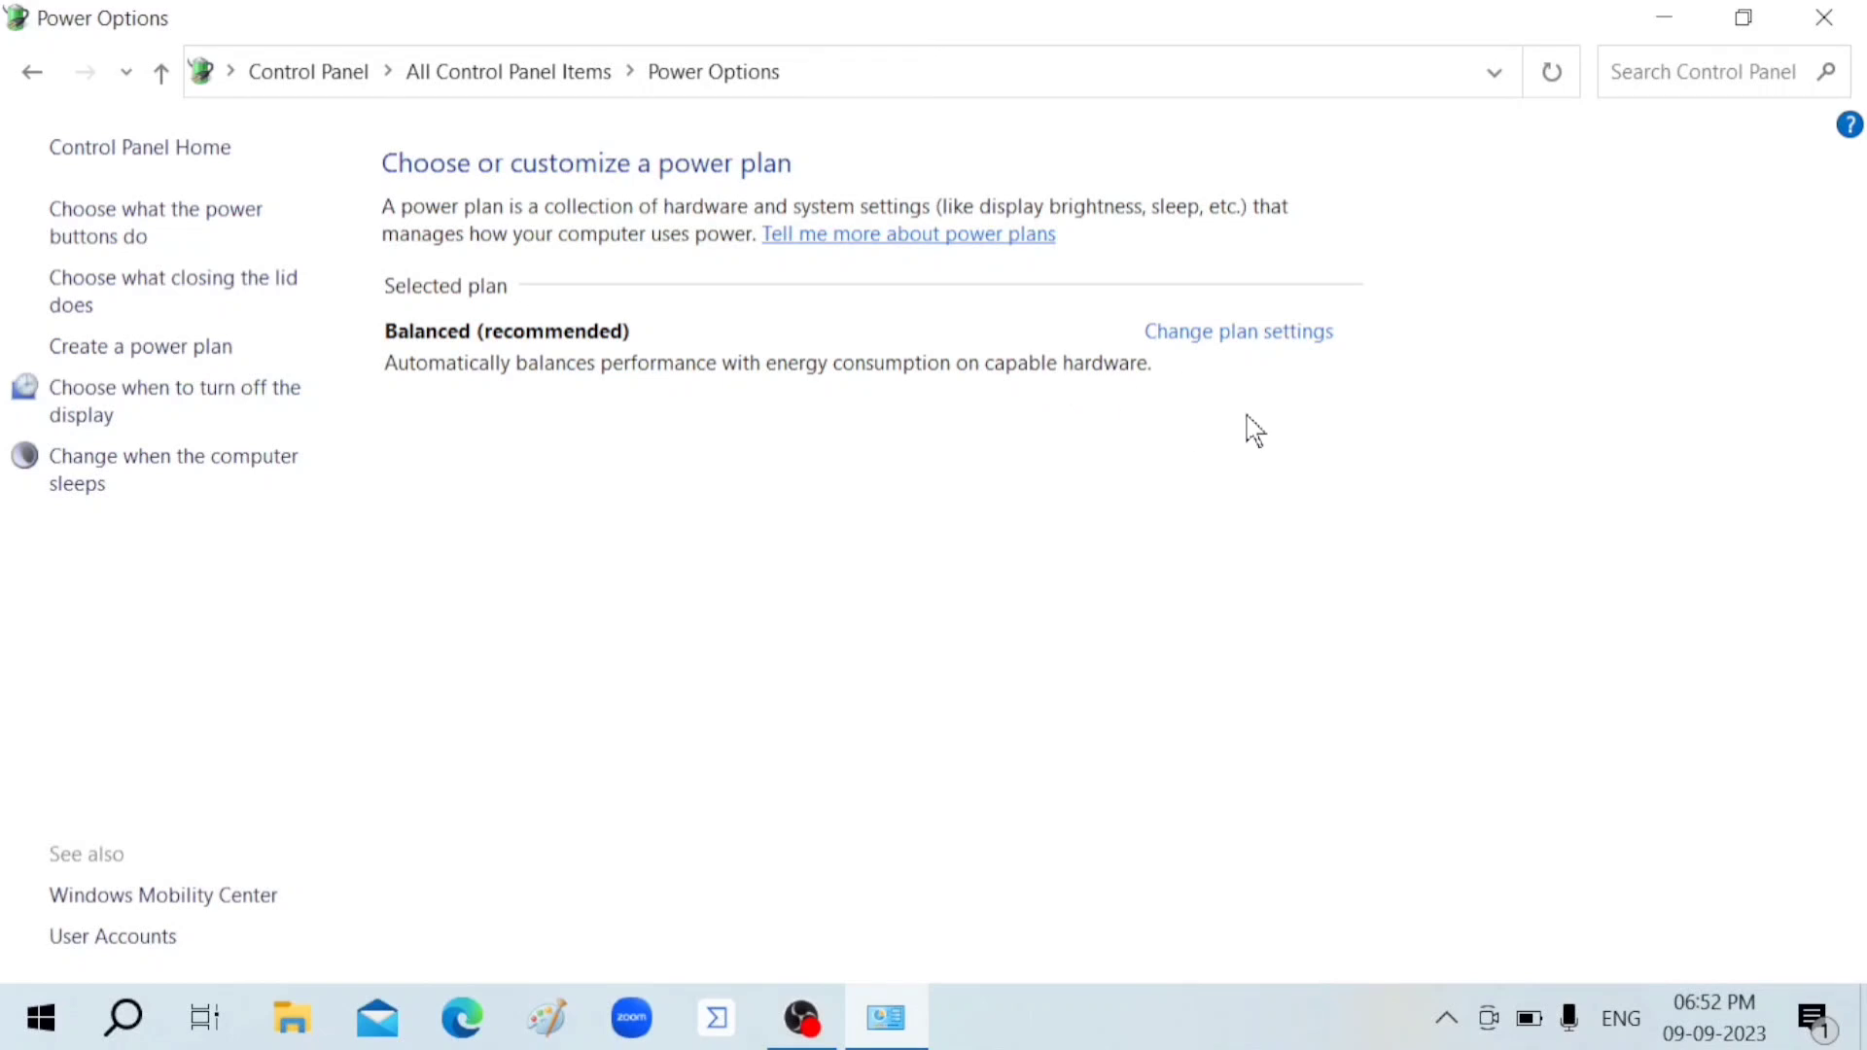
Step: Start a new power plan based on High performance and close the window without creating it
click(129, 348)
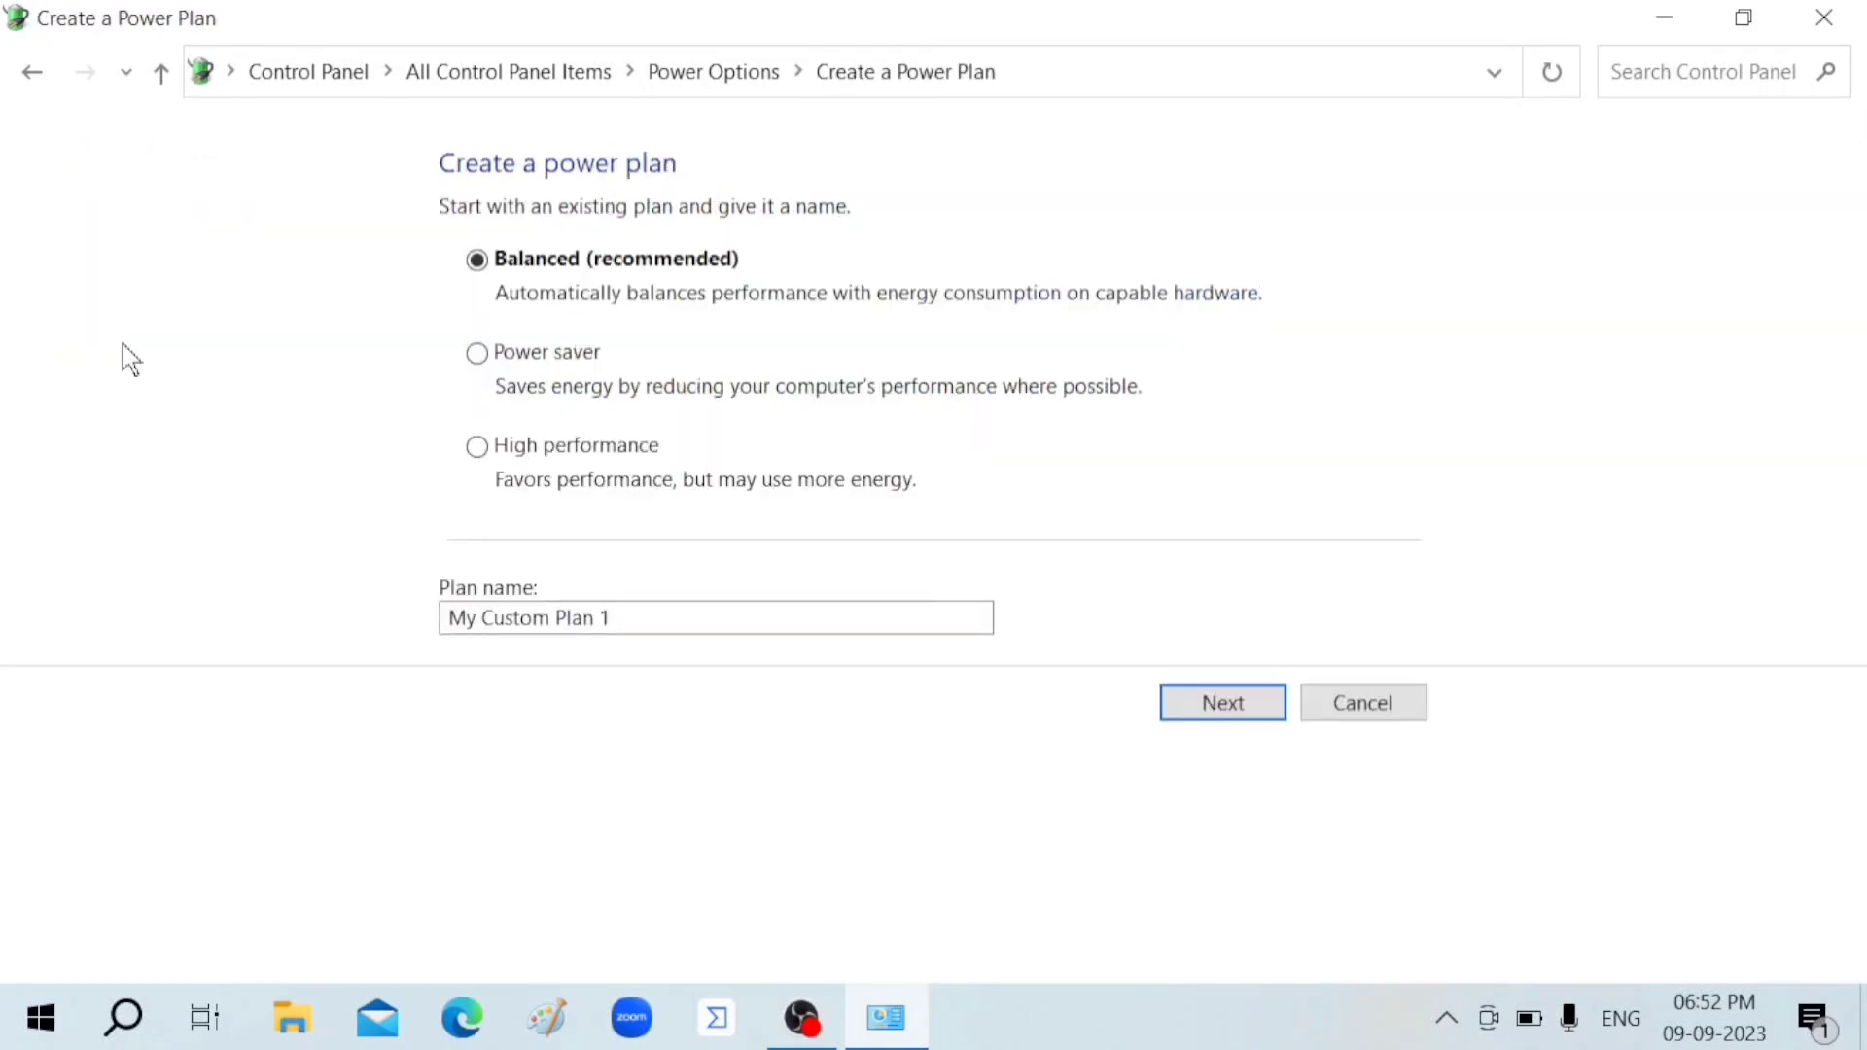
click(498, 448)
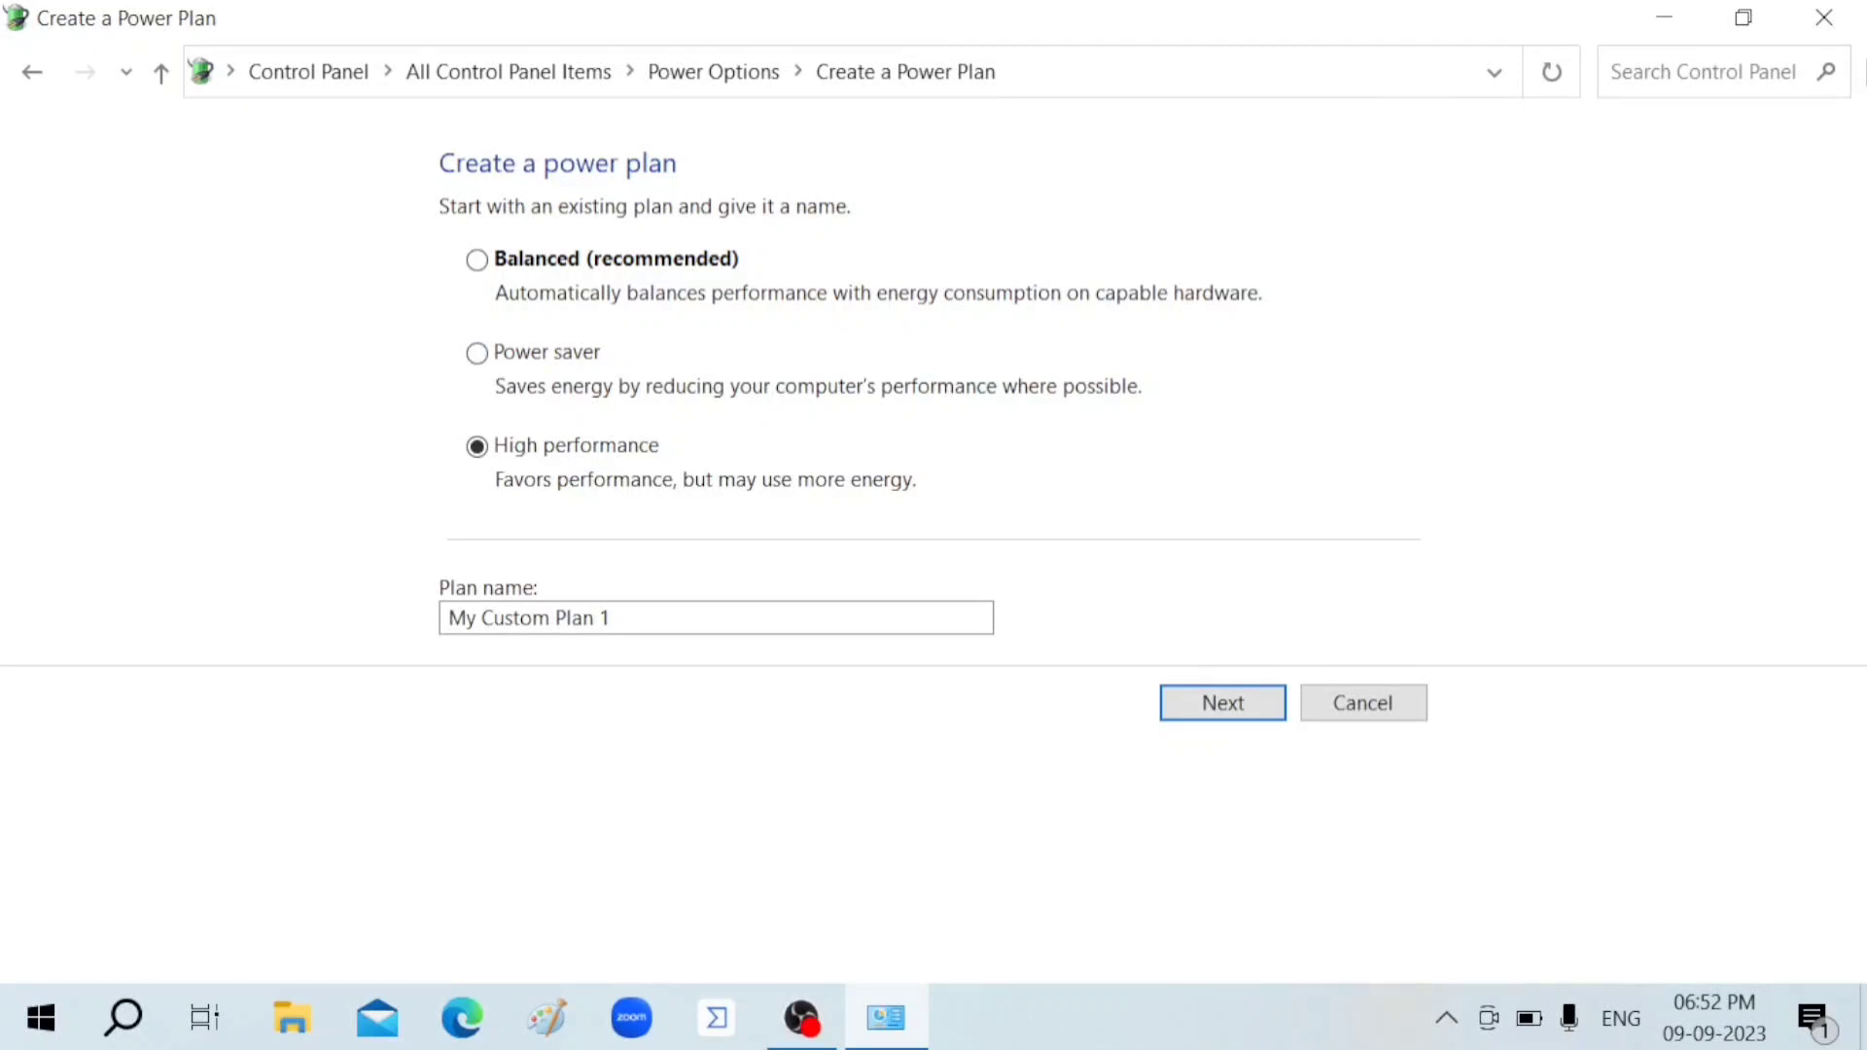
click(1838, 31)
mouse_move(802, 1018)
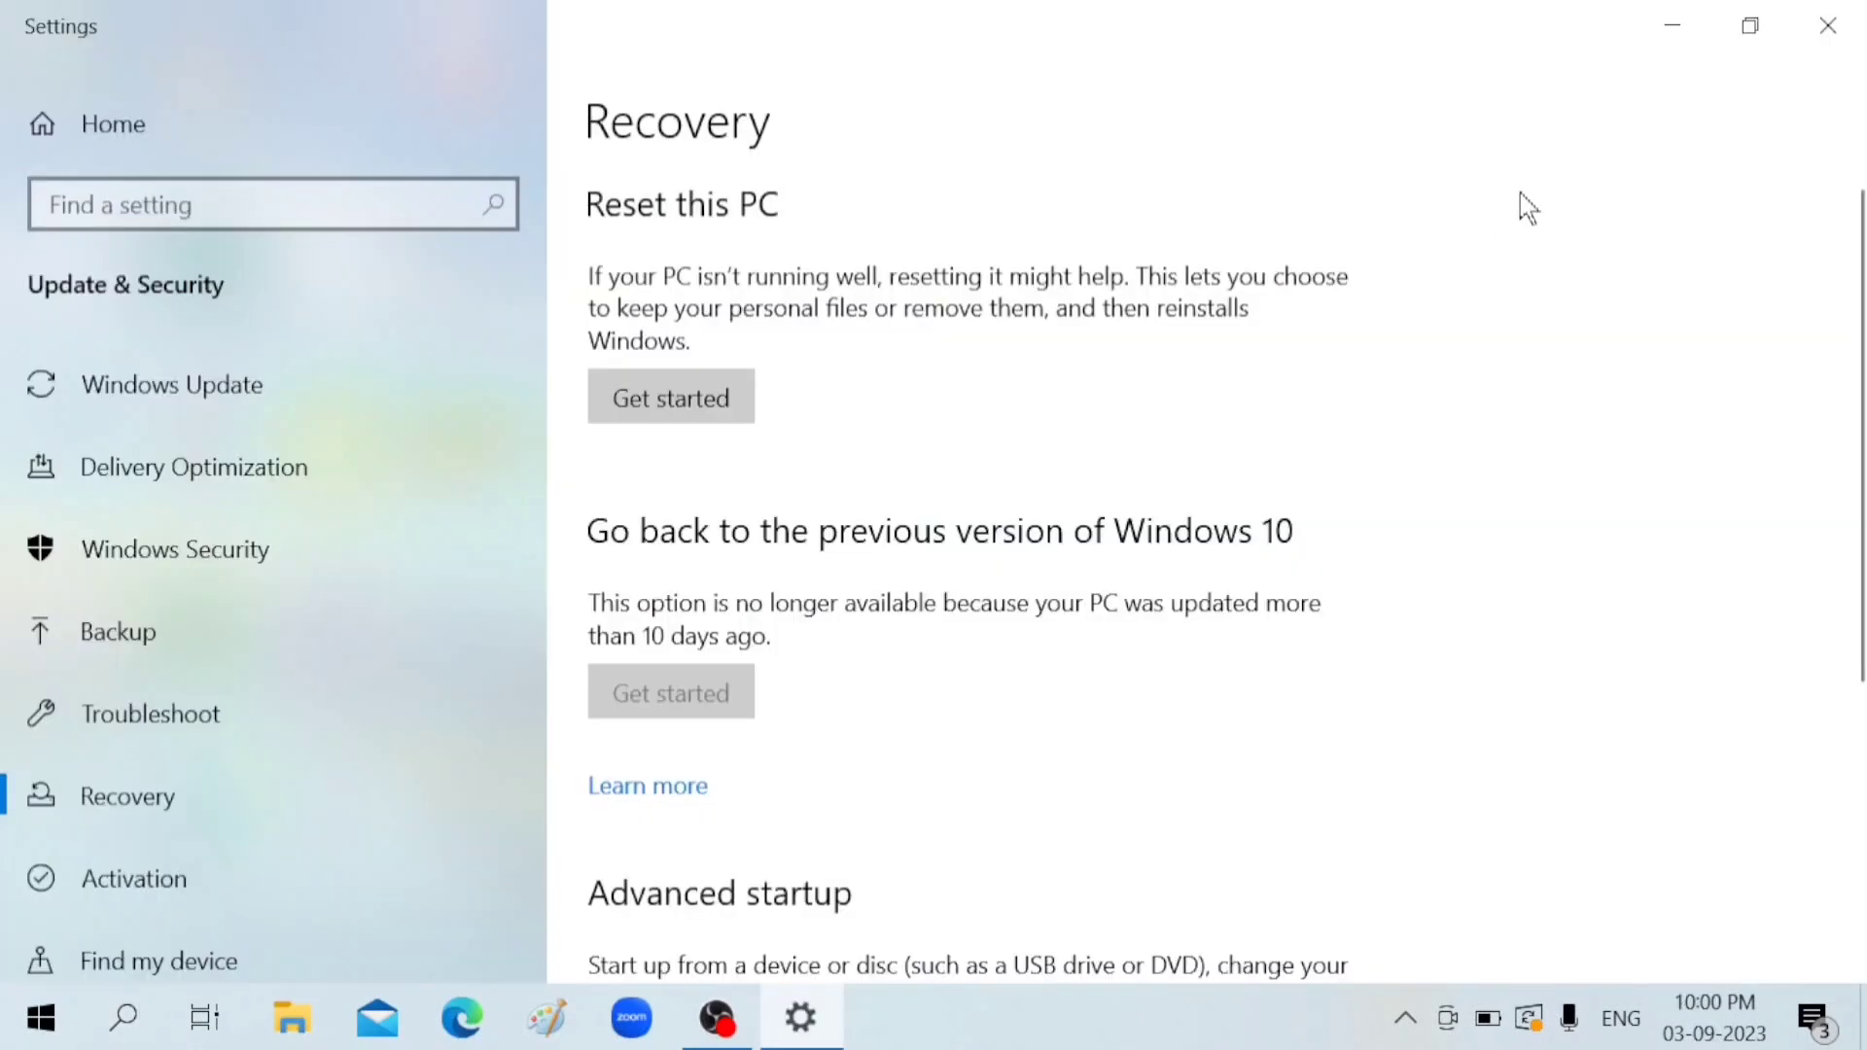
Step: Close the Settings window showing the Recovery page and refresh the desktop twice
click(1823, 21)
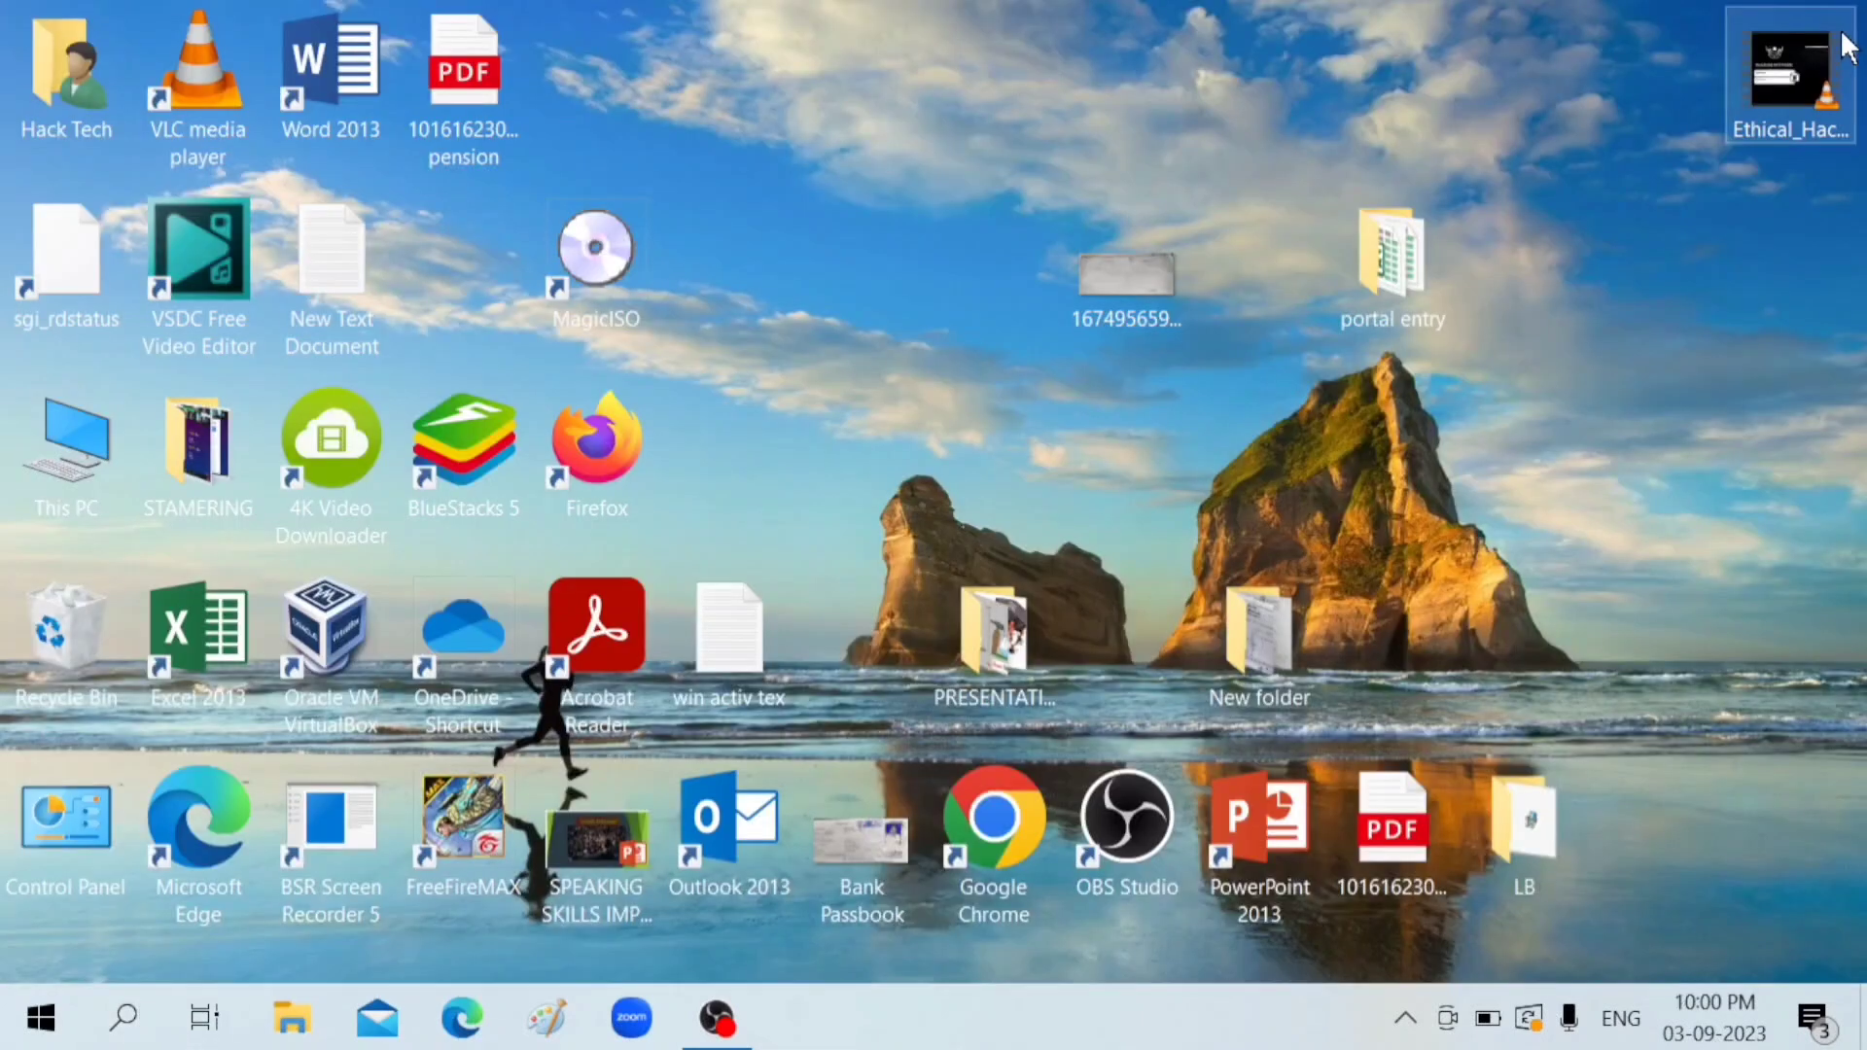
right_click(861, 61)
click(941, 167)
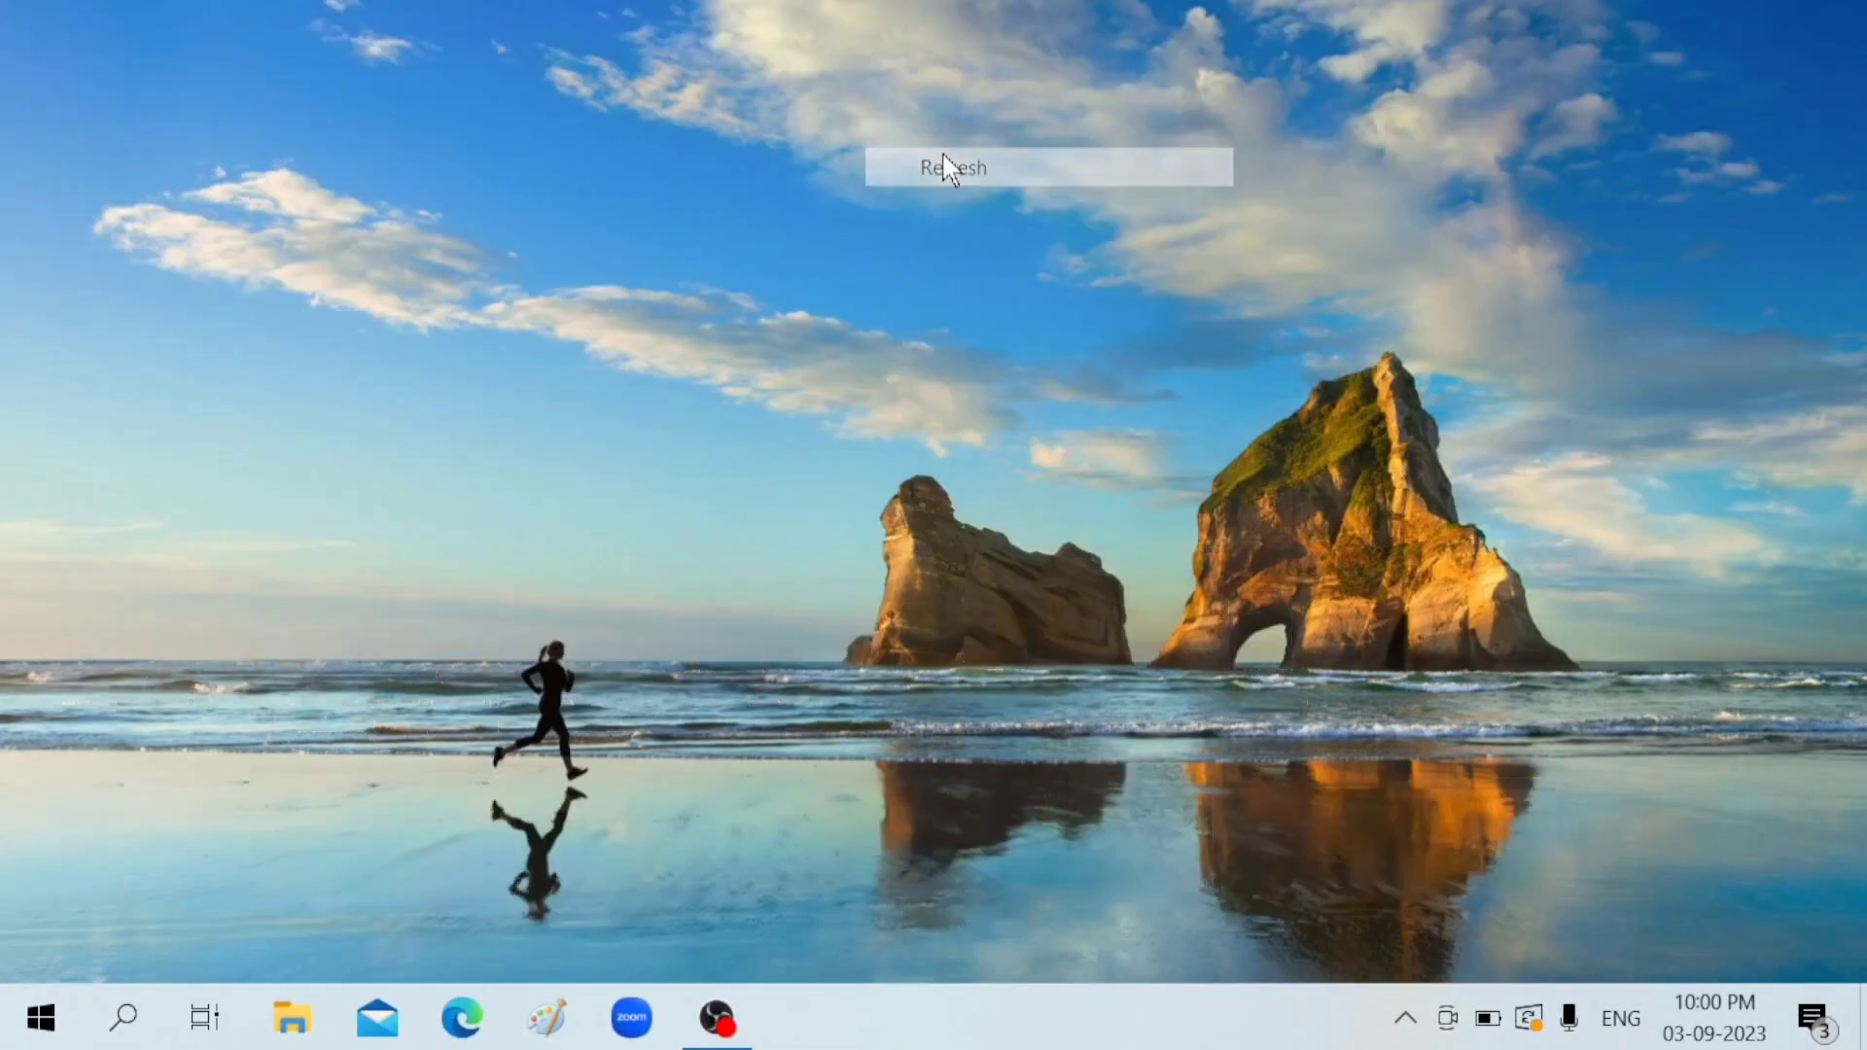
right_click(766, 91)
click(853, 194)
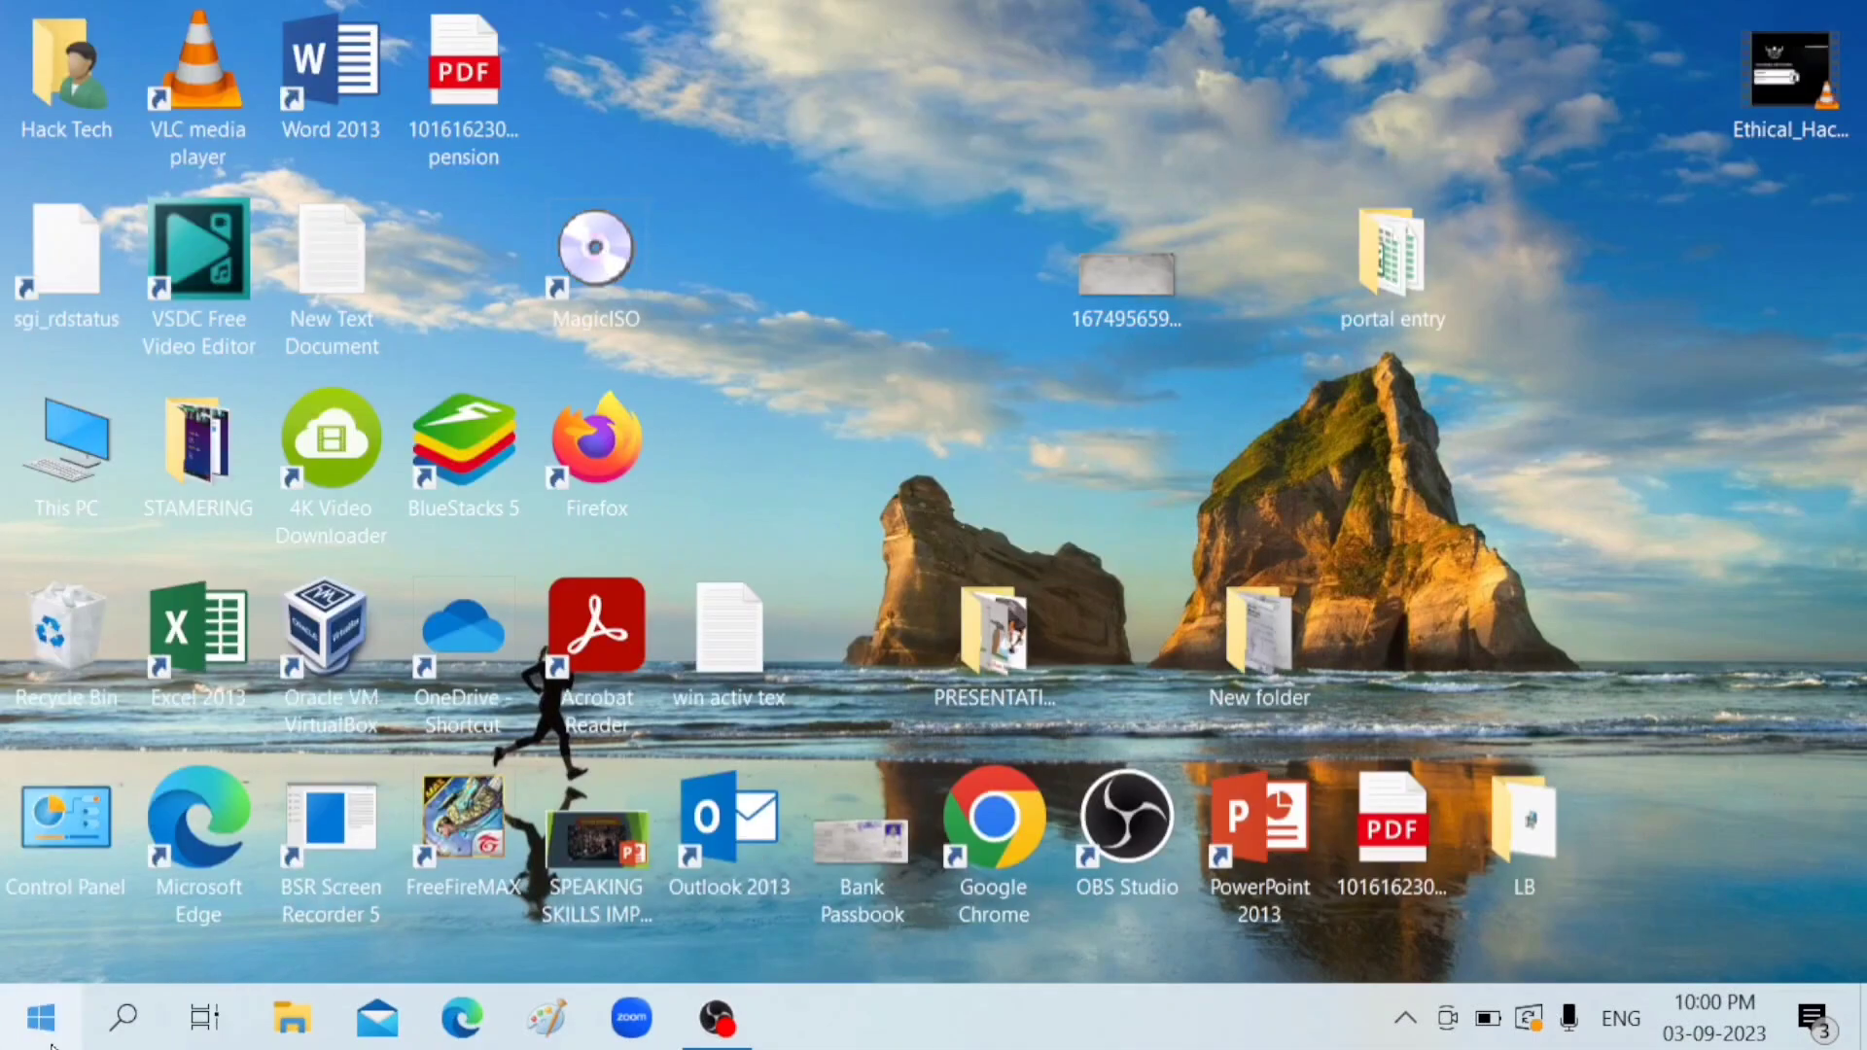
Step: Search for "reset this PC", open its Recovery settings and start the PC reset to bring up its options
click(120, 1021)
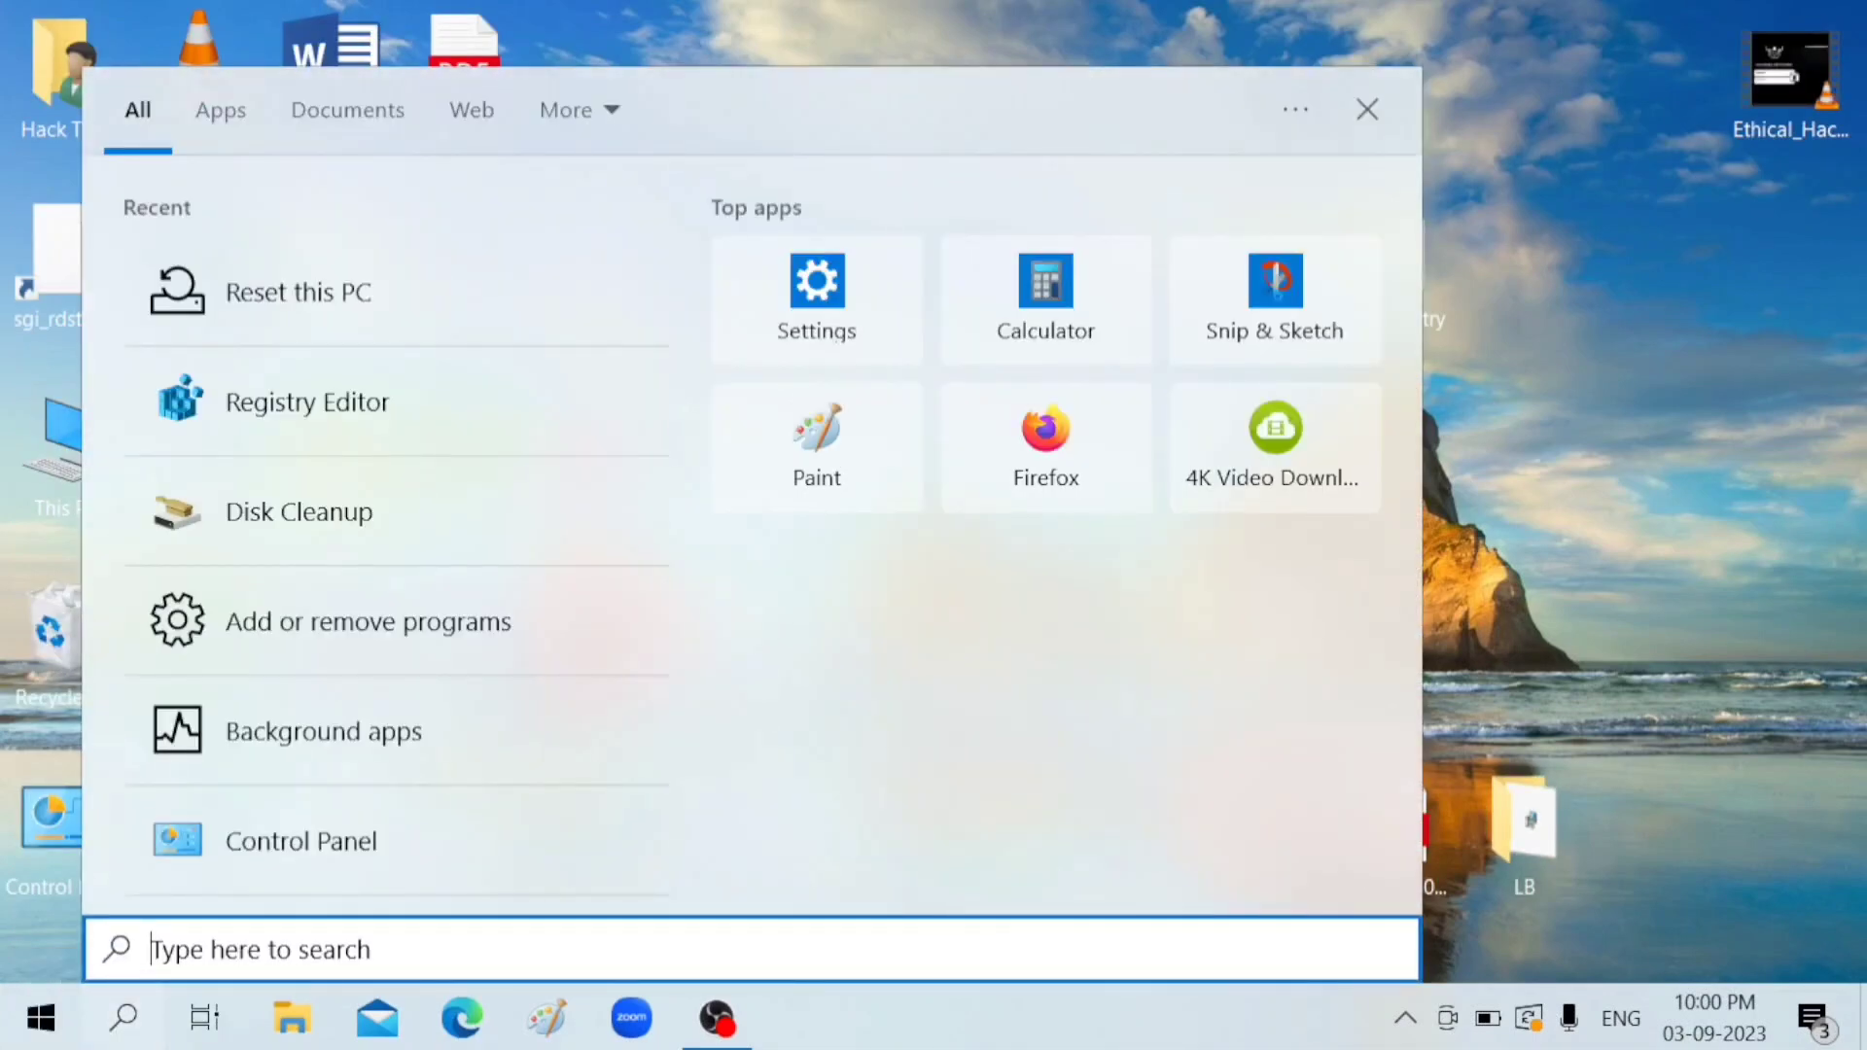
text(reset)
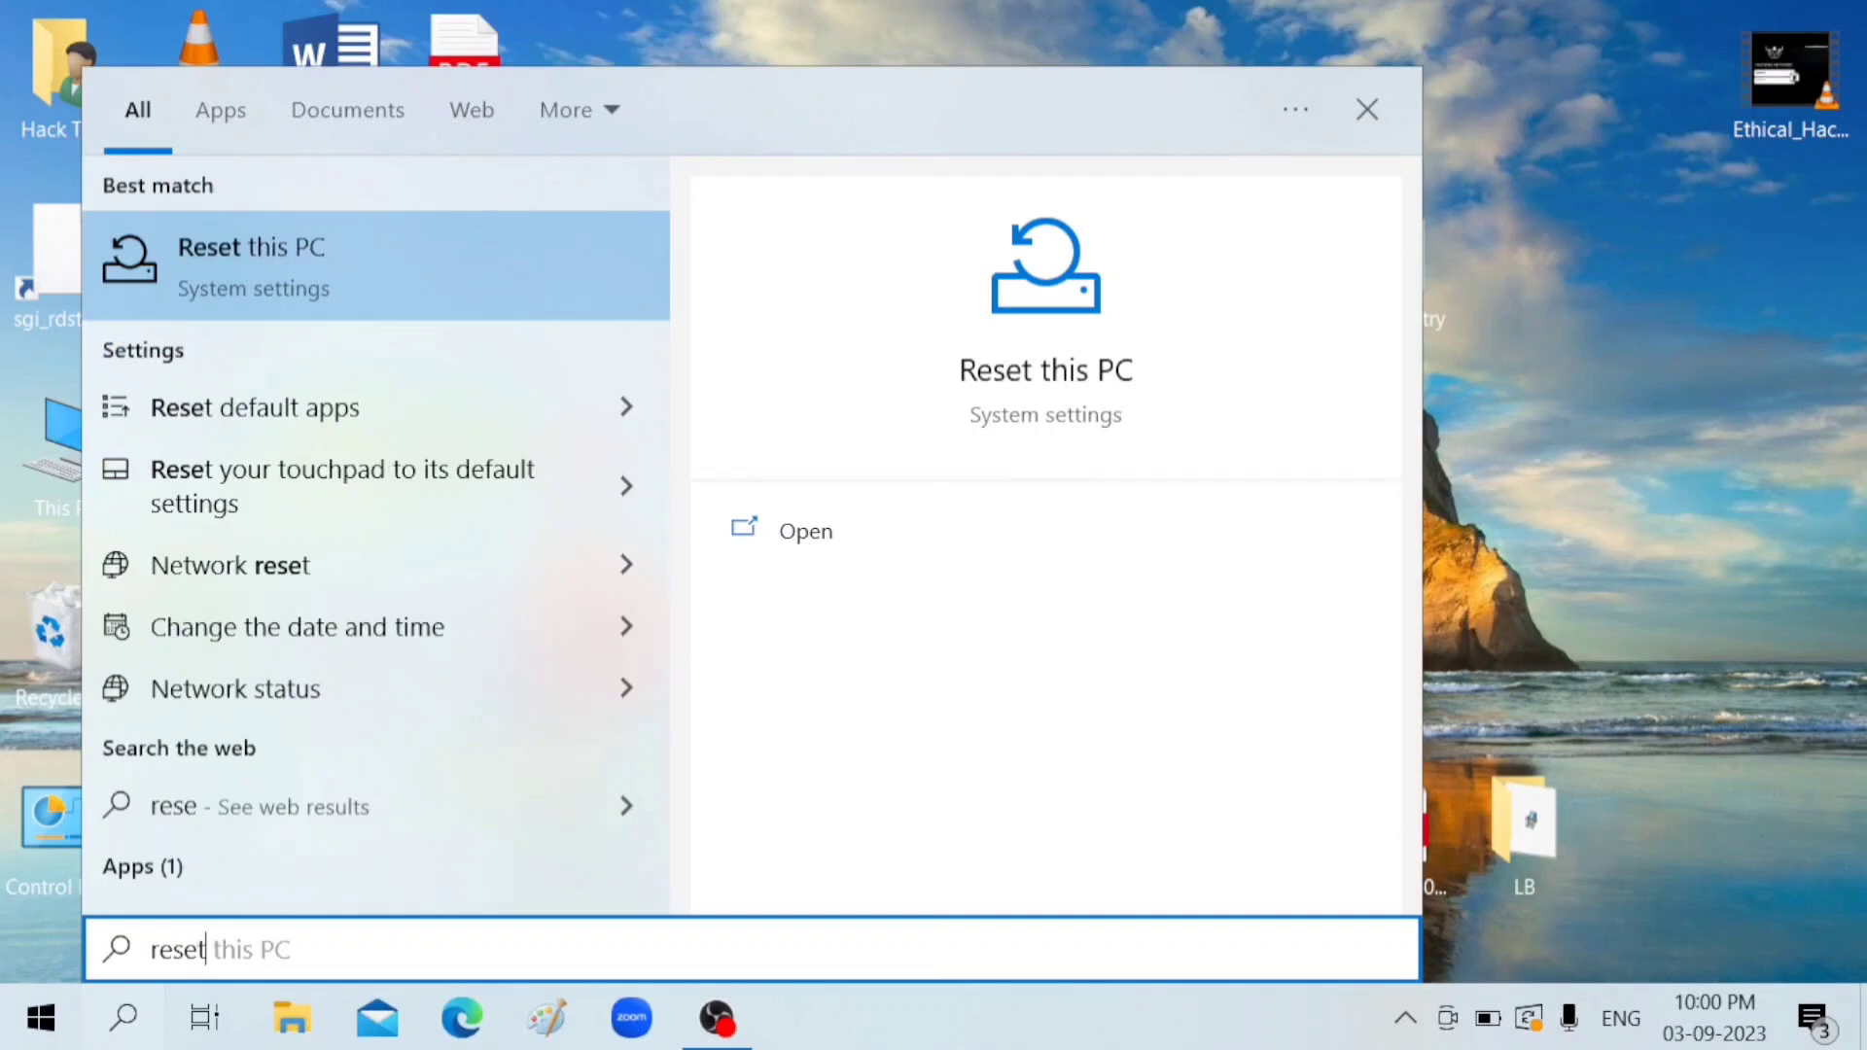
key(Tab)
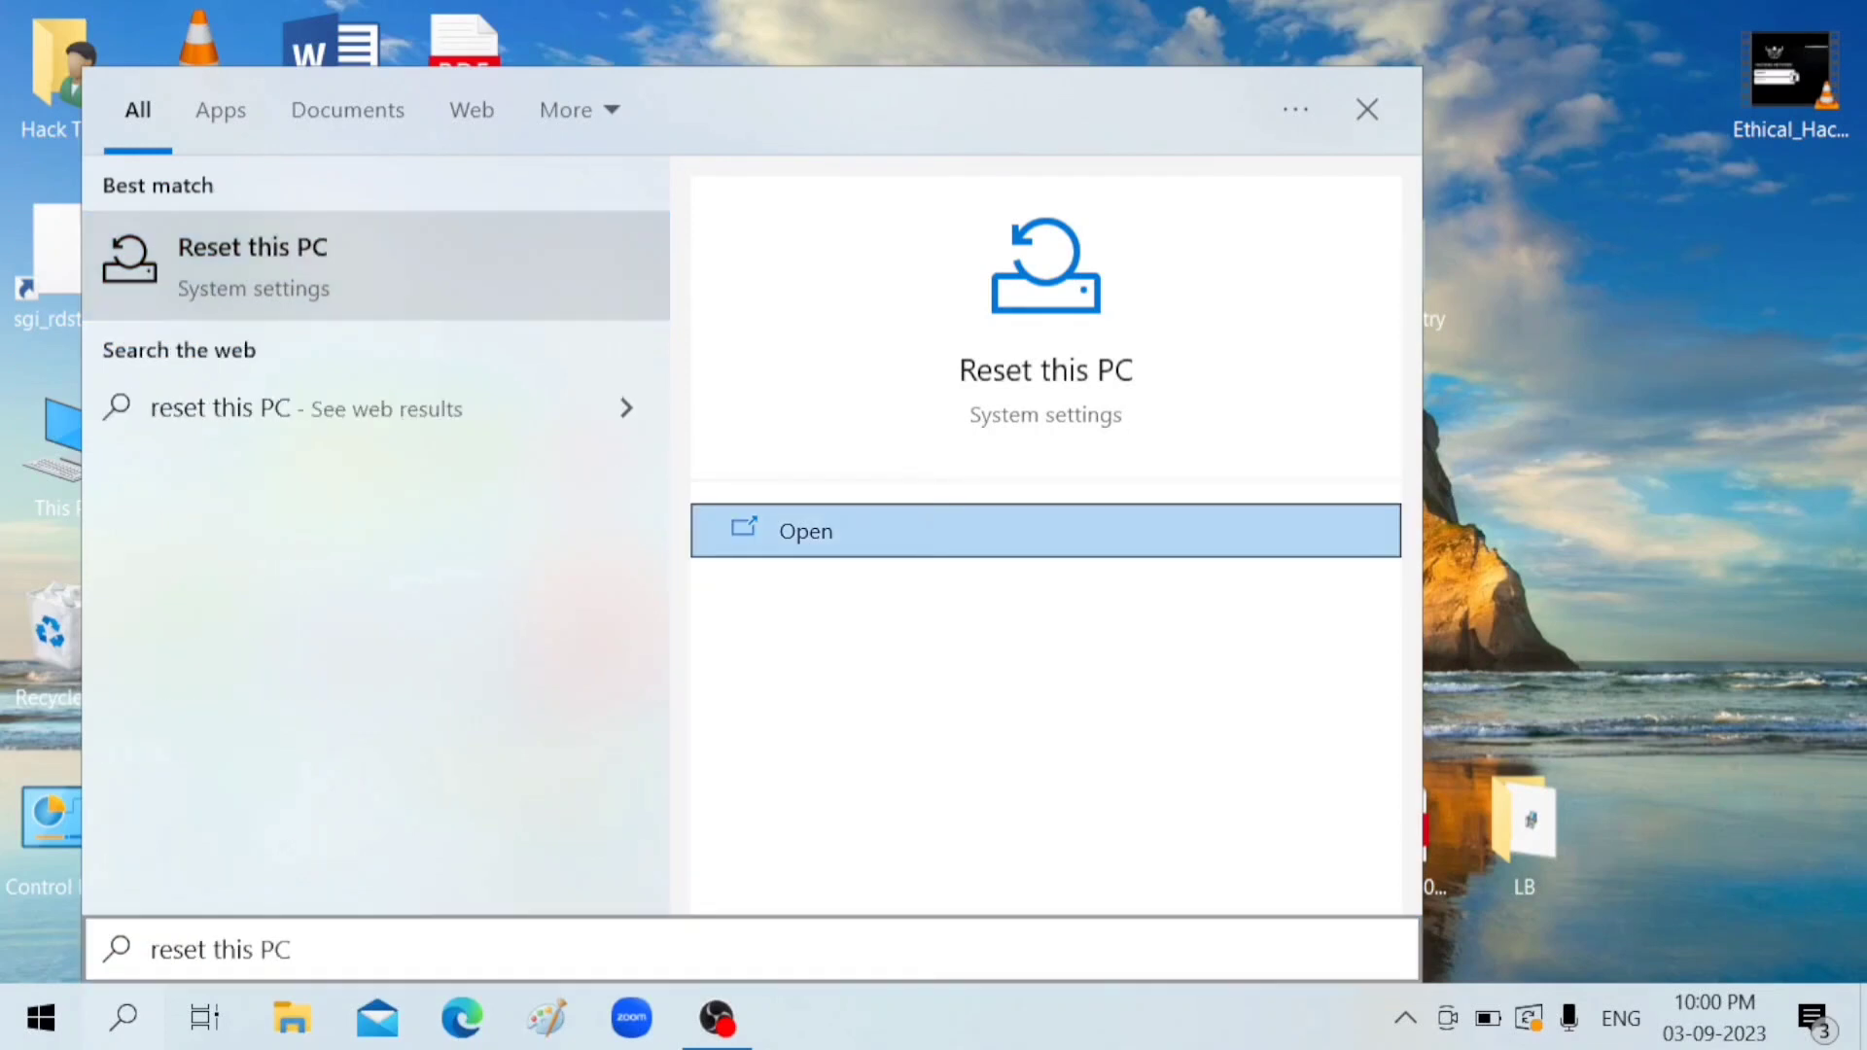
key(shift+Tab)
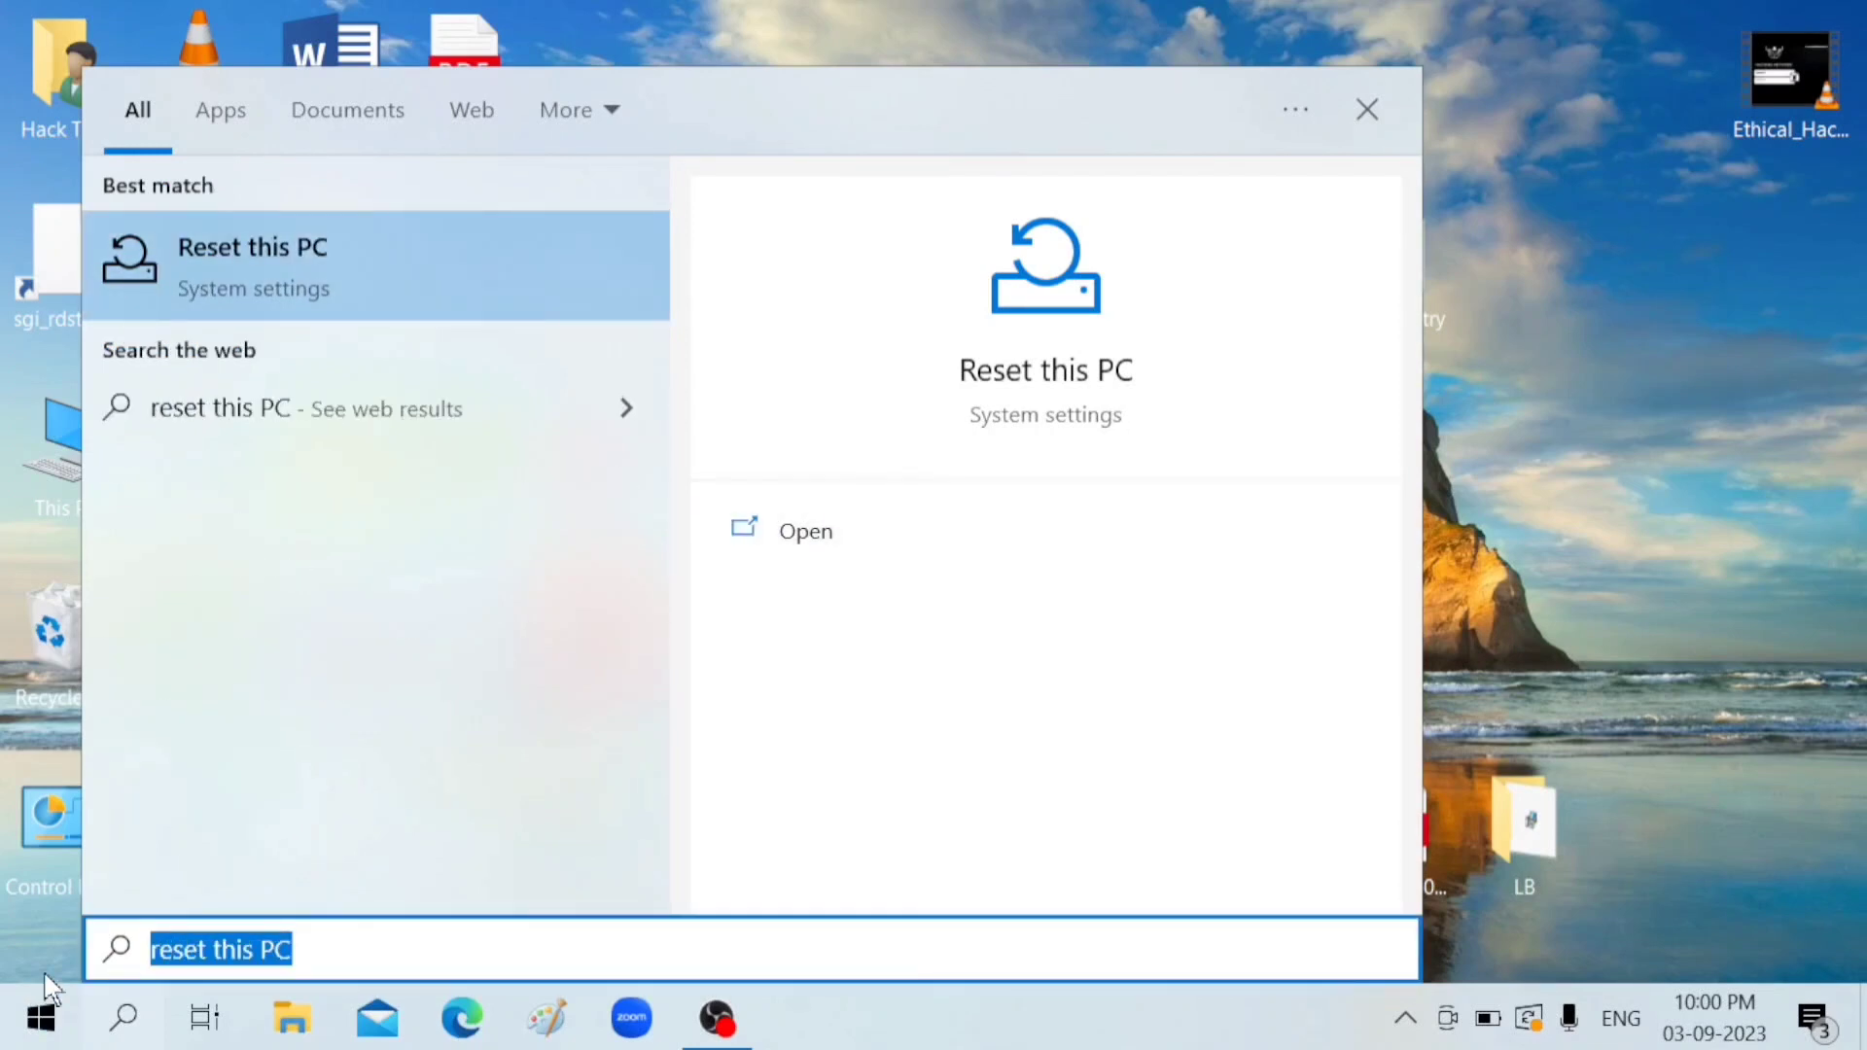
click(362, 260)
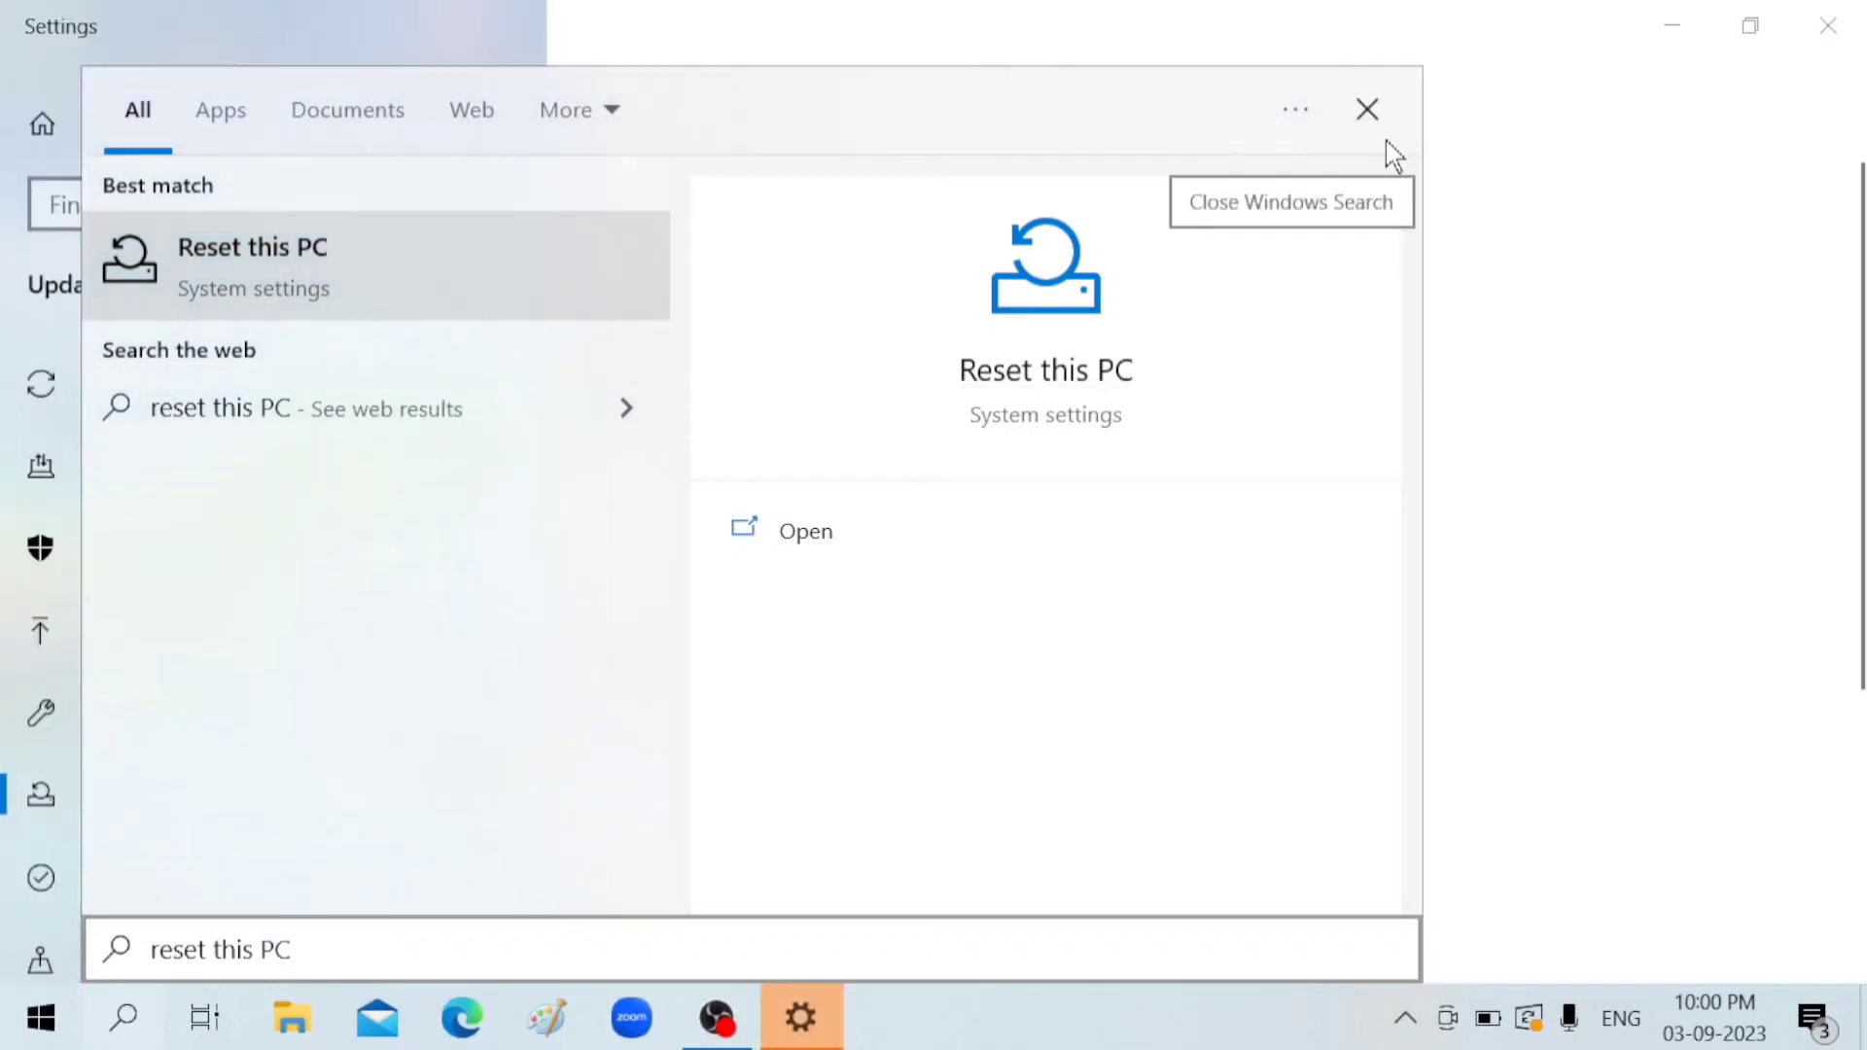
click(1367, 121)
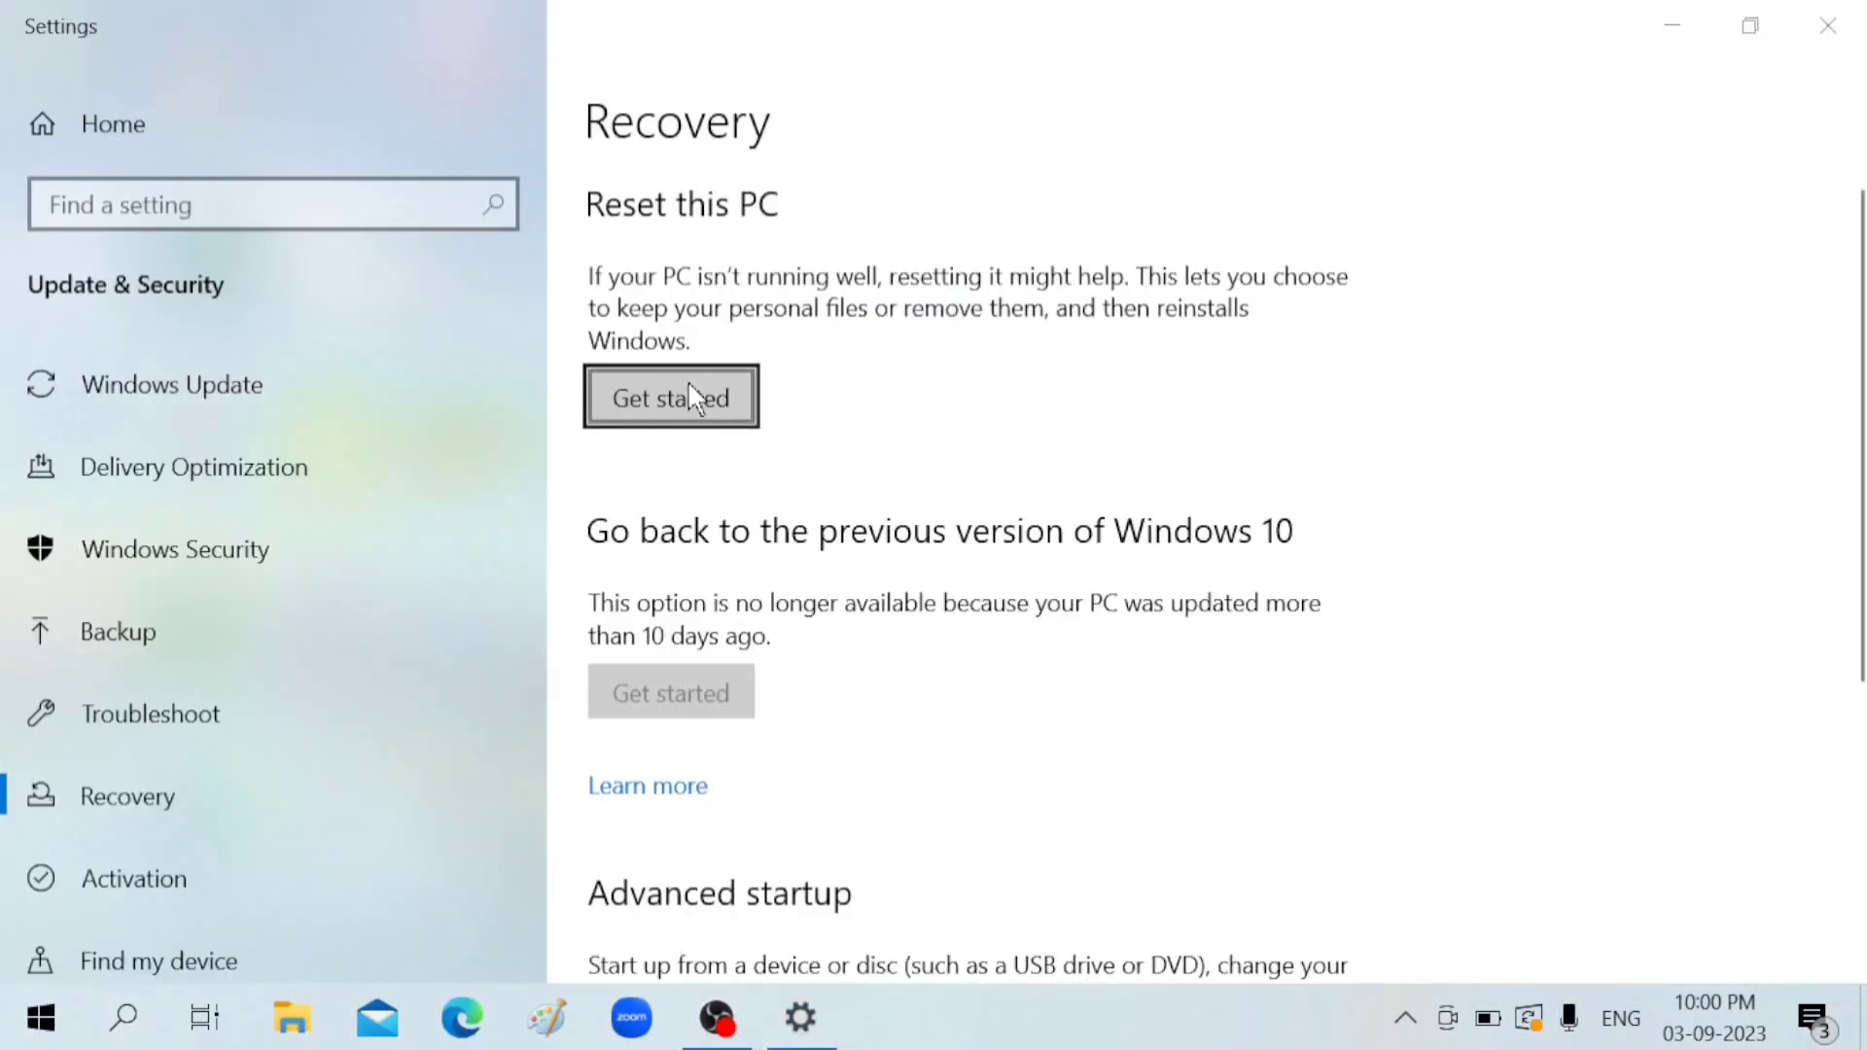
click(668, 397)
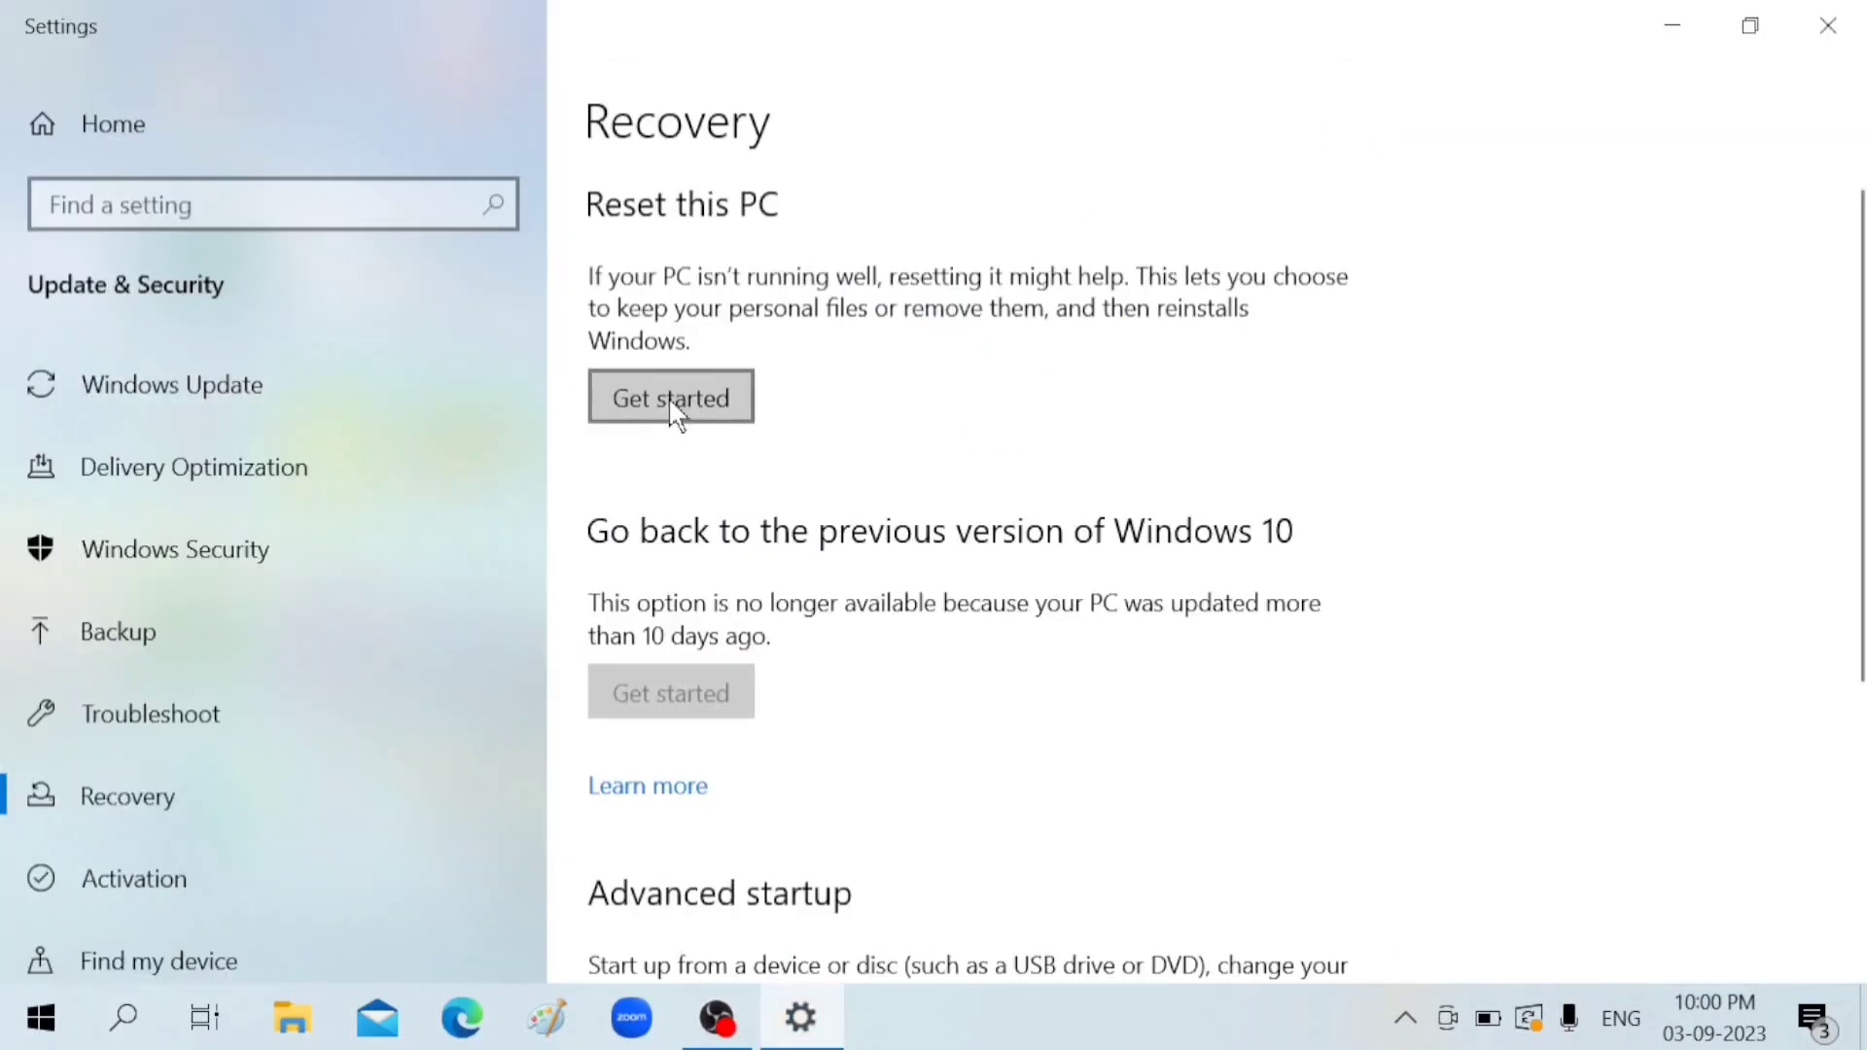
mouse_move(807, 1029)
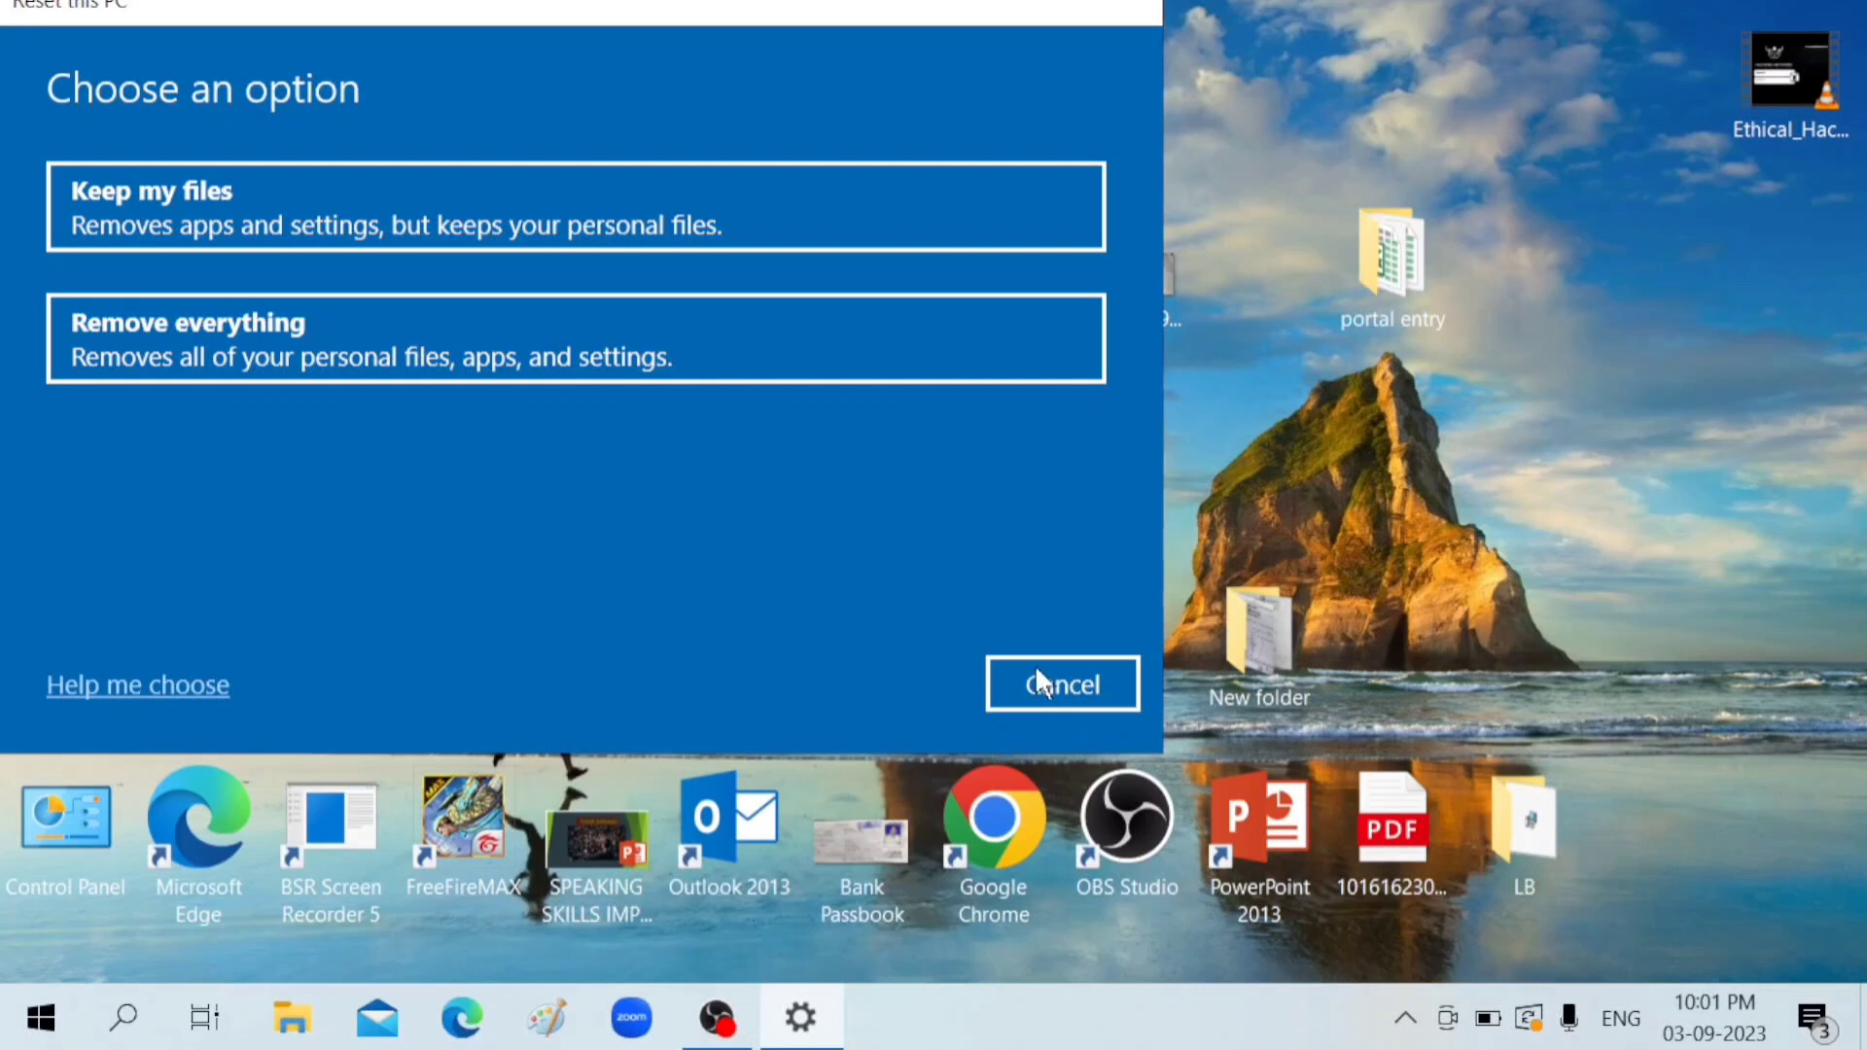
Step: Refresh the desktop repeatedly while leaving the reset options open without choosing one
right_click(1563, 314)
click(1633, 418)
right_click(1631, 404)
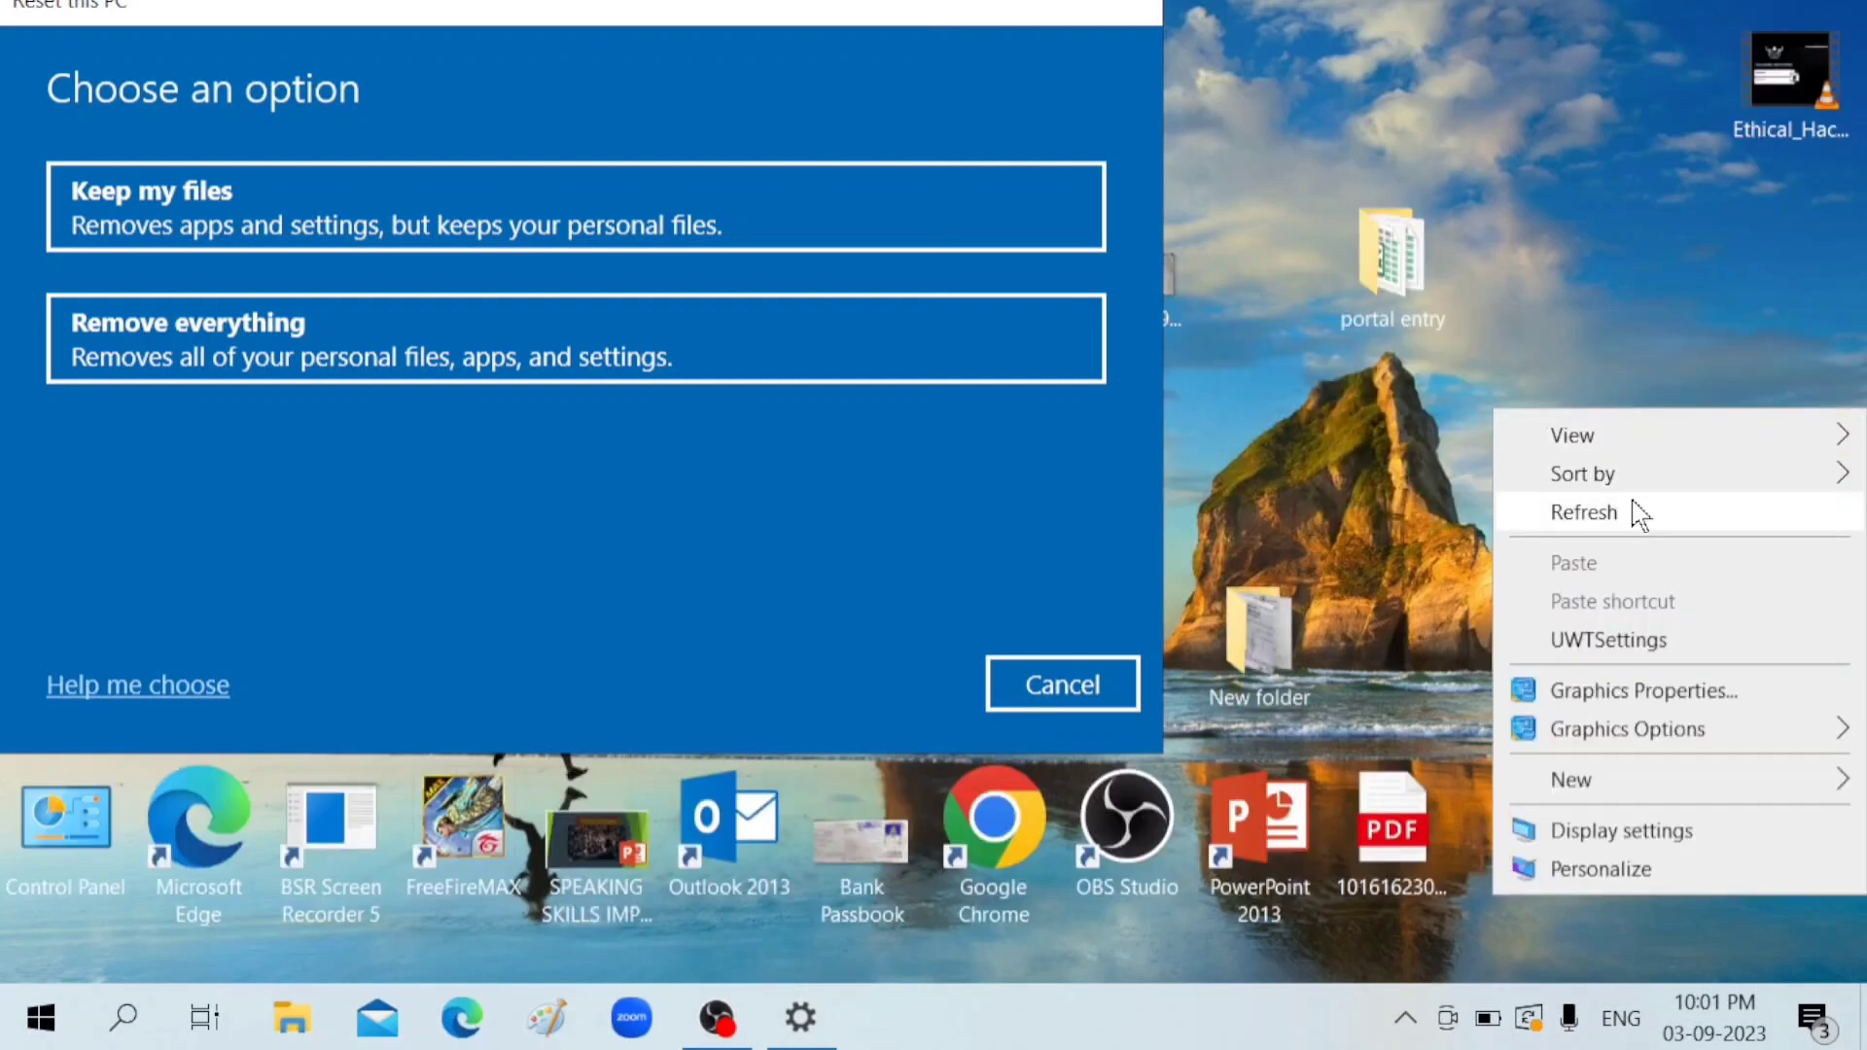